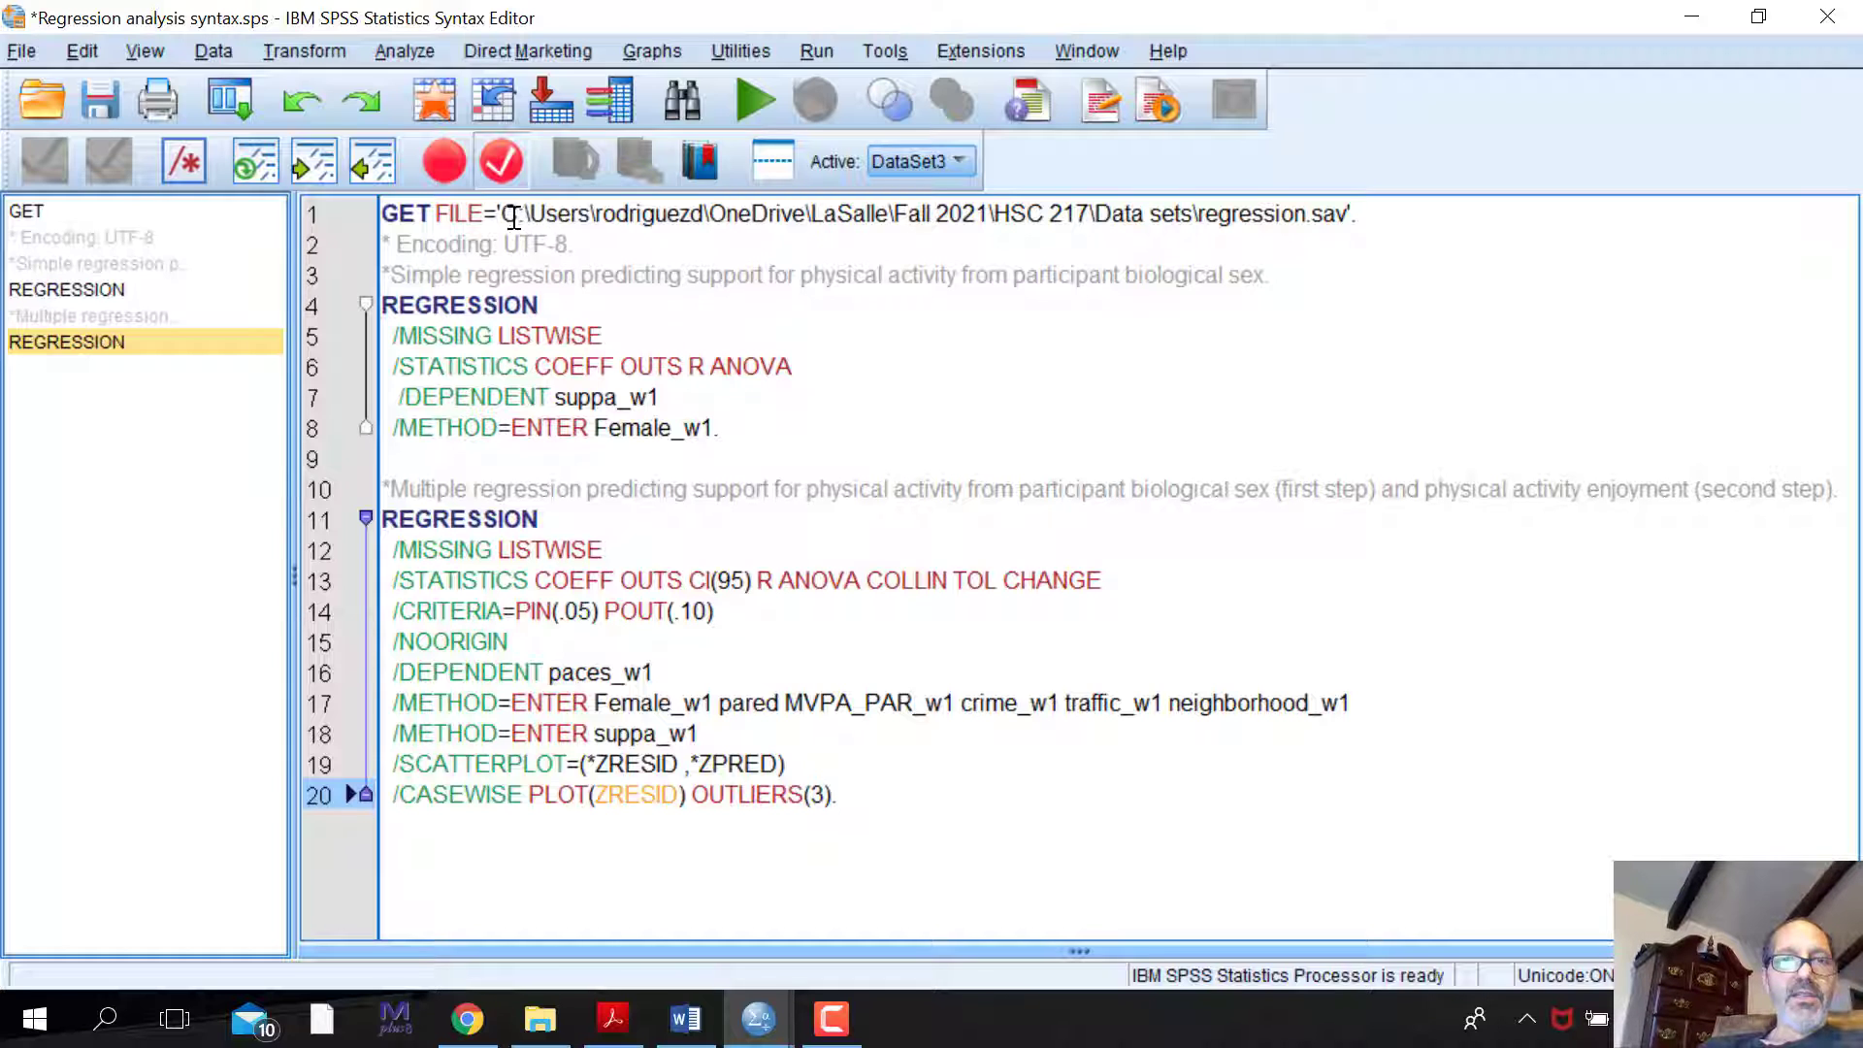
- Run only the second REGRESSION block, the multiple regression predicting paces_w1, from its command line through the casewise outliers line
left_click_drag(510, 213, 1193, 222)
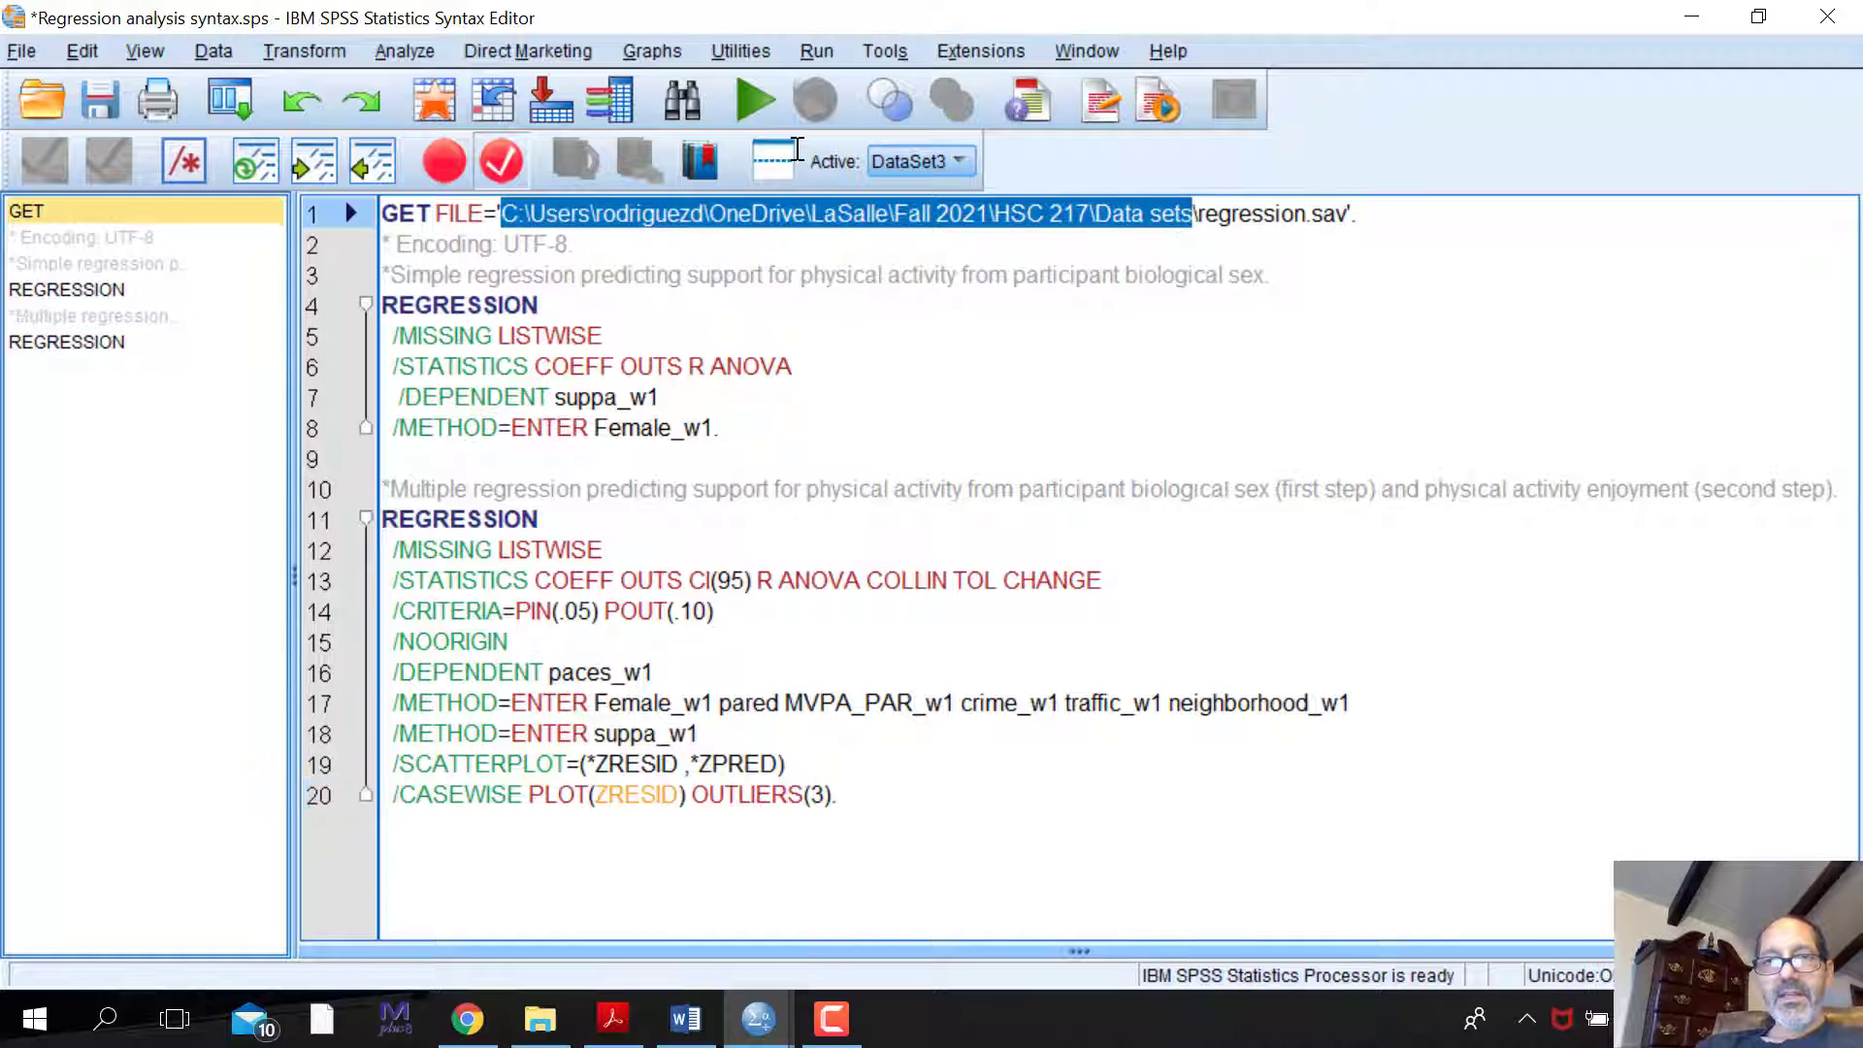
left_click(1371, 240)
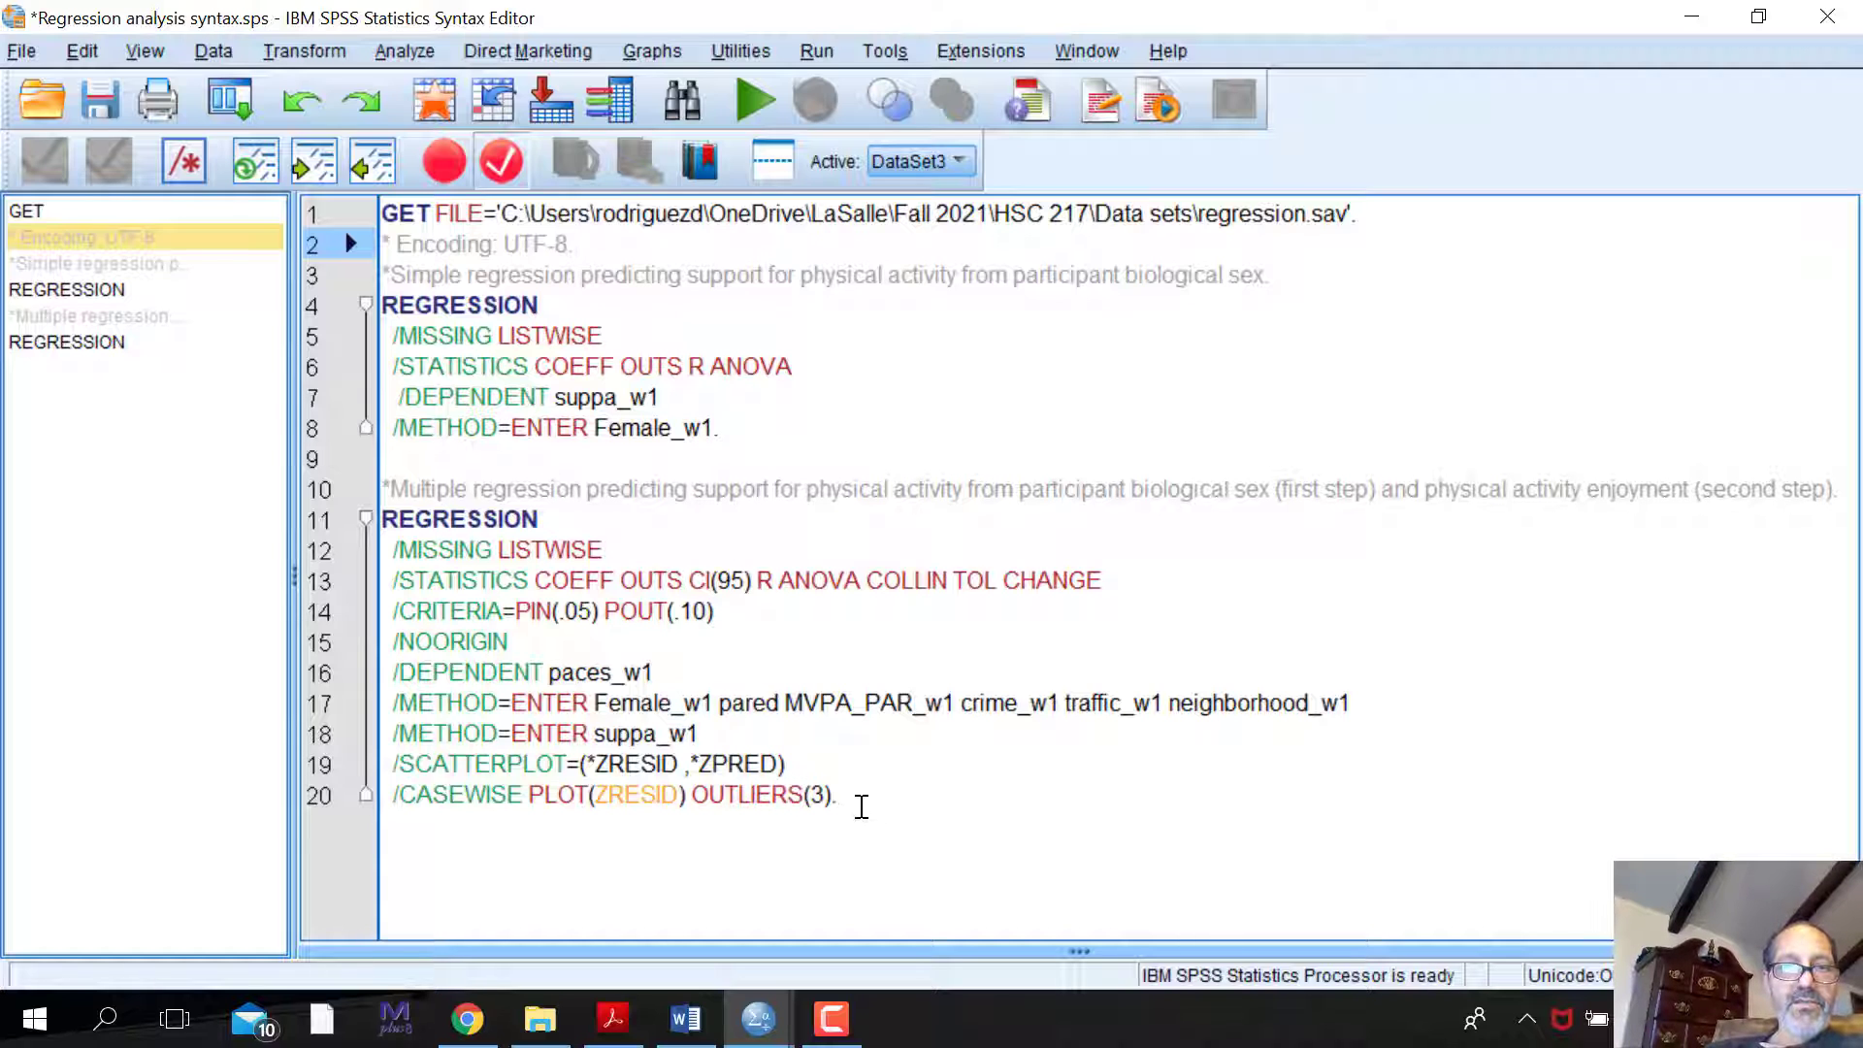
left_click_drag(867, 807, 378, 507)
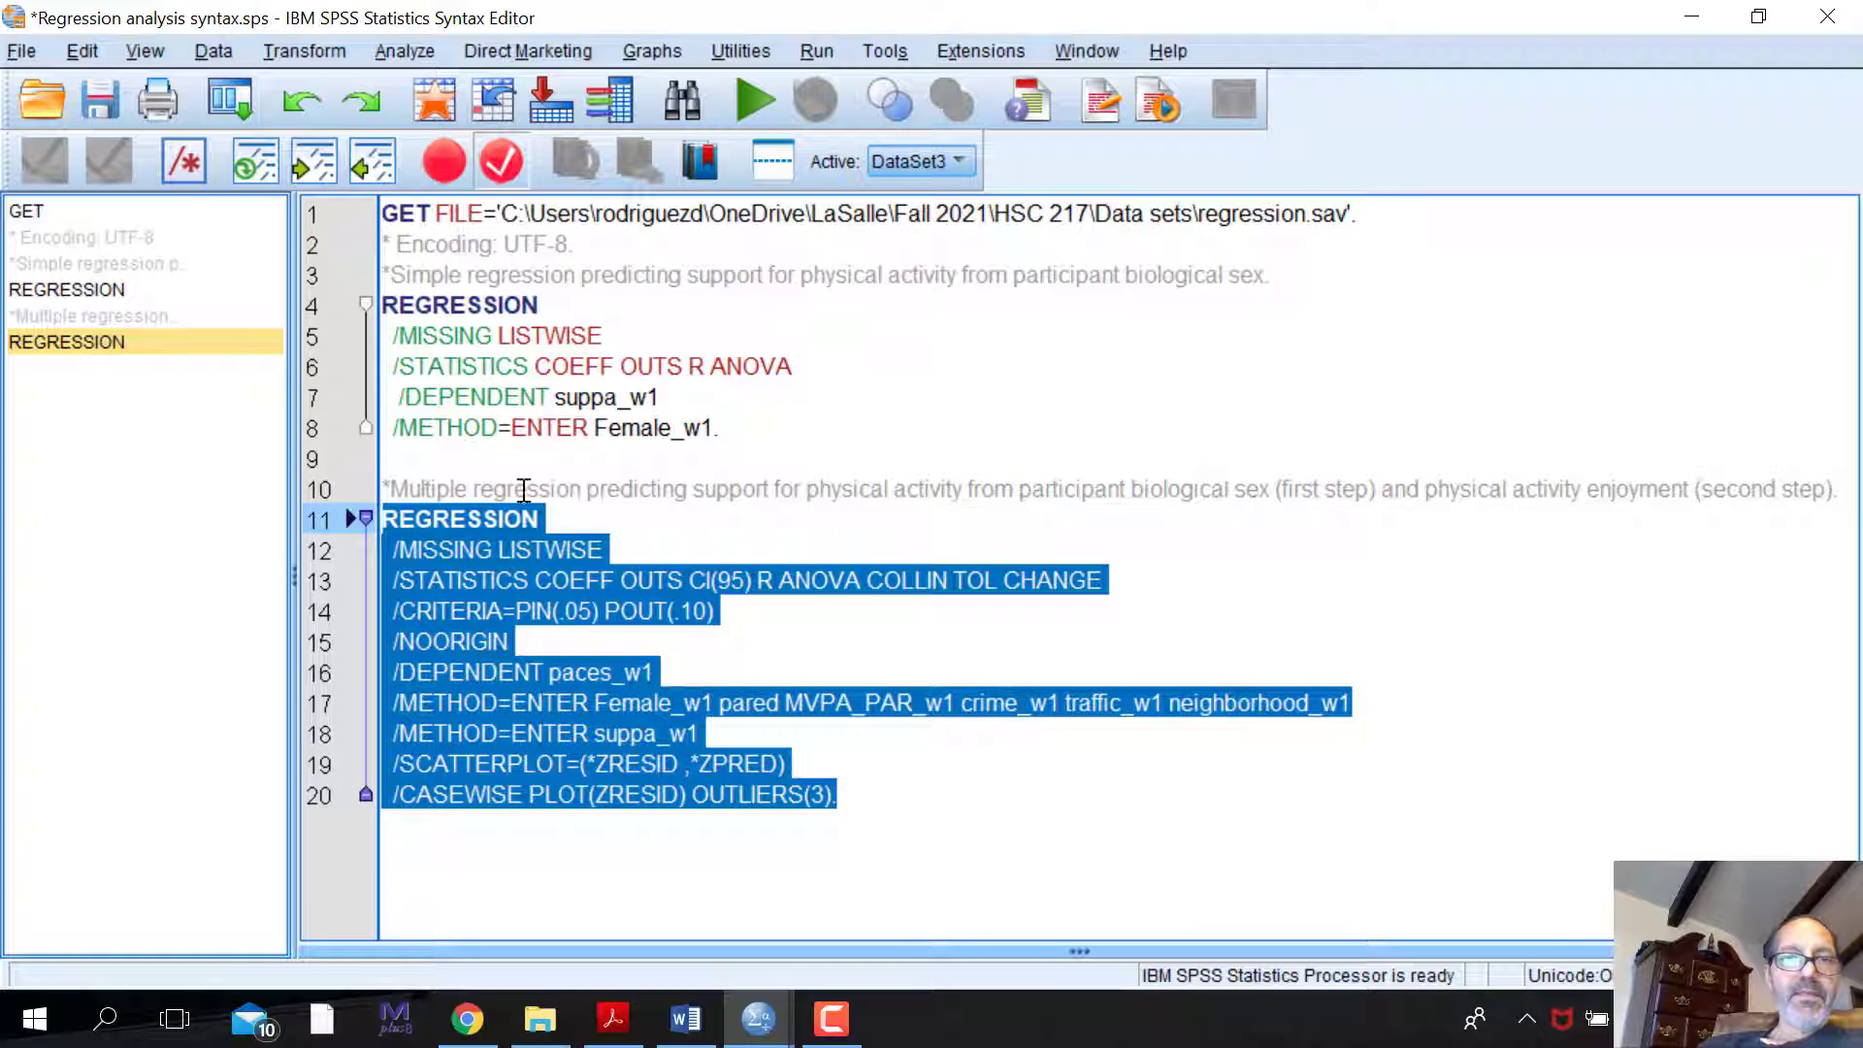
left_click(751, 97)
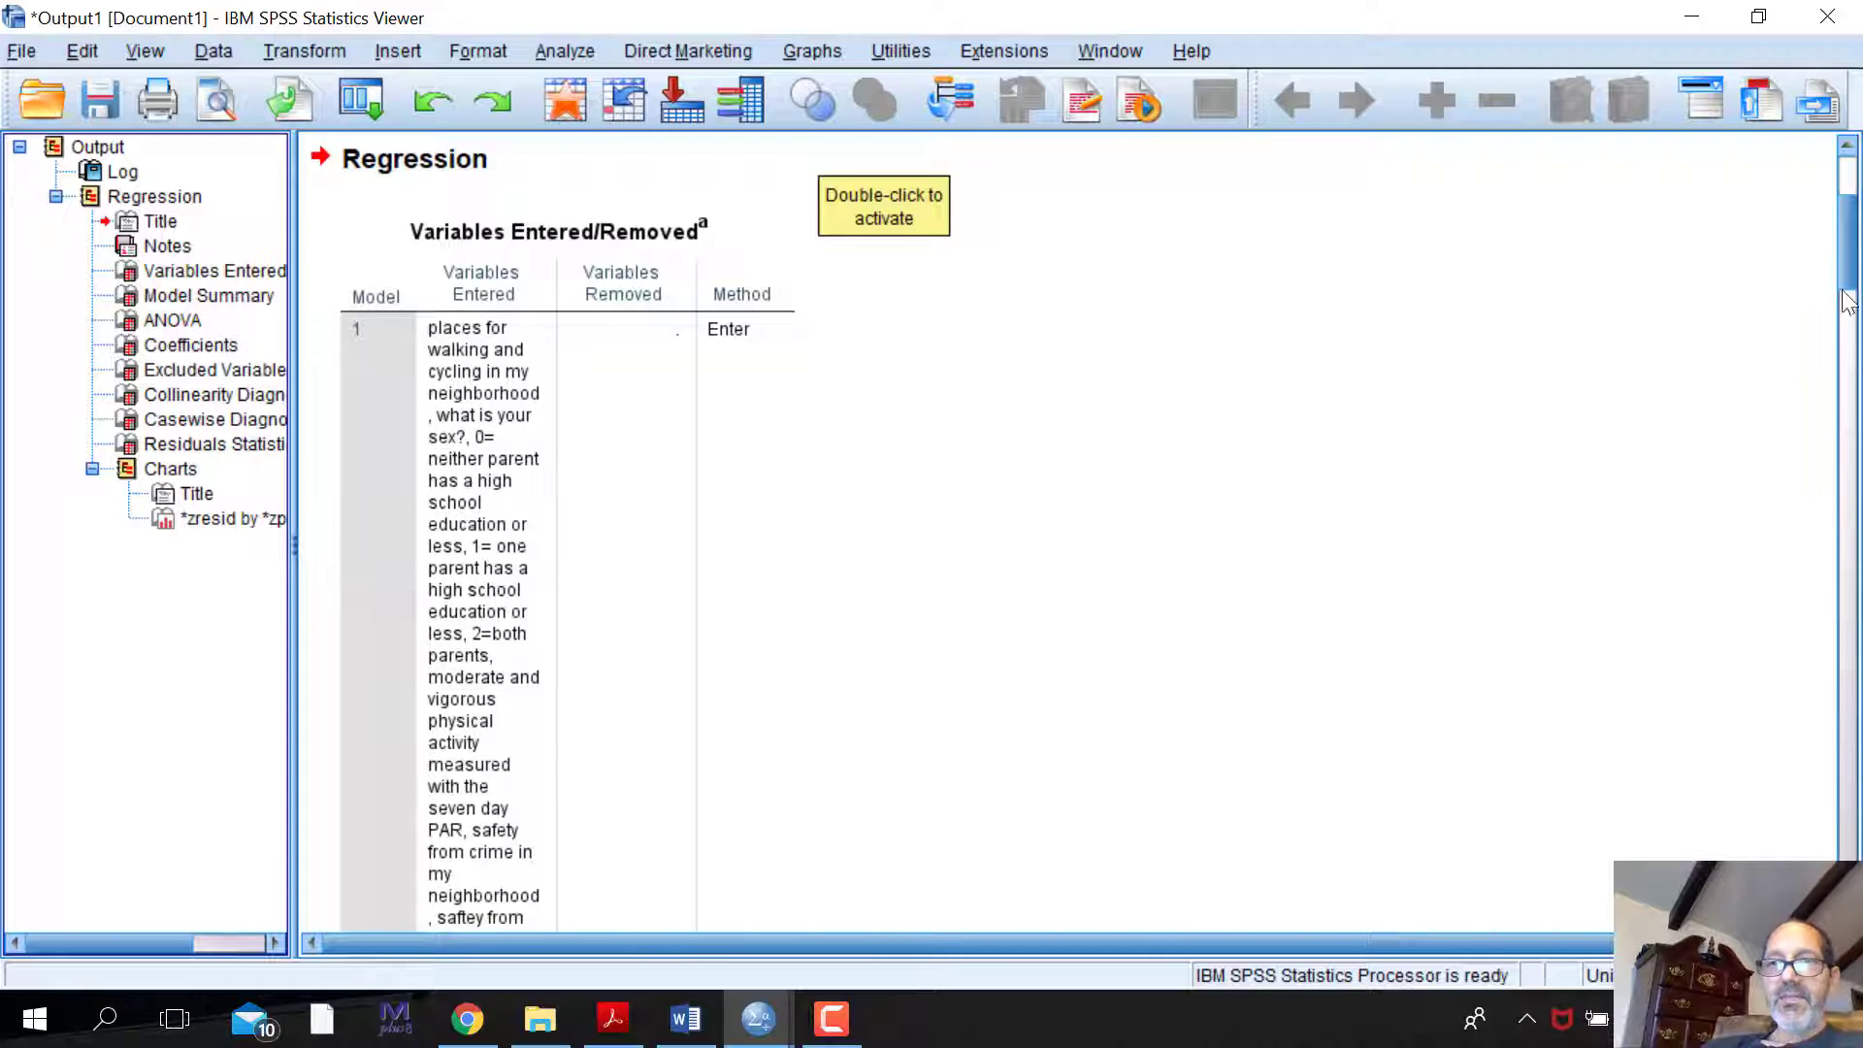
- Examine the Variables Entered/Removed and Model Summary tables in the regression output, including the R Square change statistics
scroll(1231, 178, "down", 1)
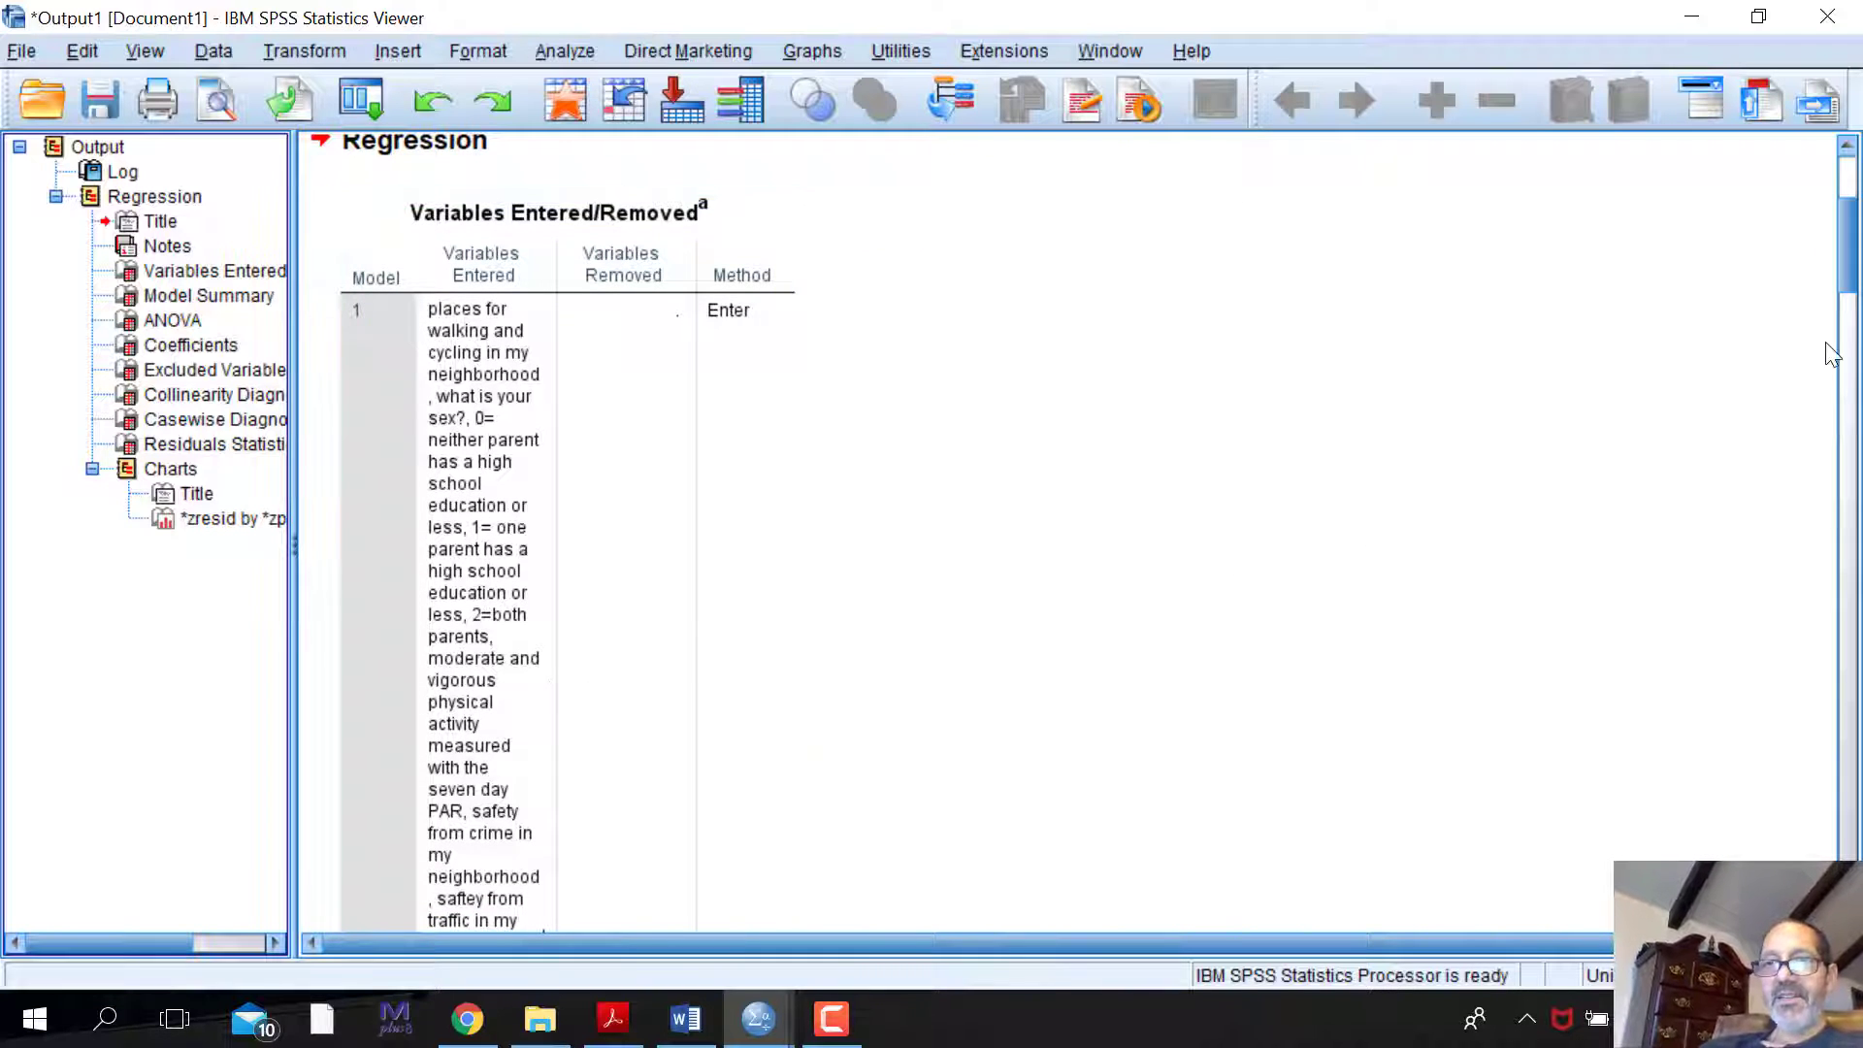
mouse_move(1855, 272)
left_mouse_down()
mouse_move(1855, 326)
mouse_move(1855, 287)
left_mouse_up()
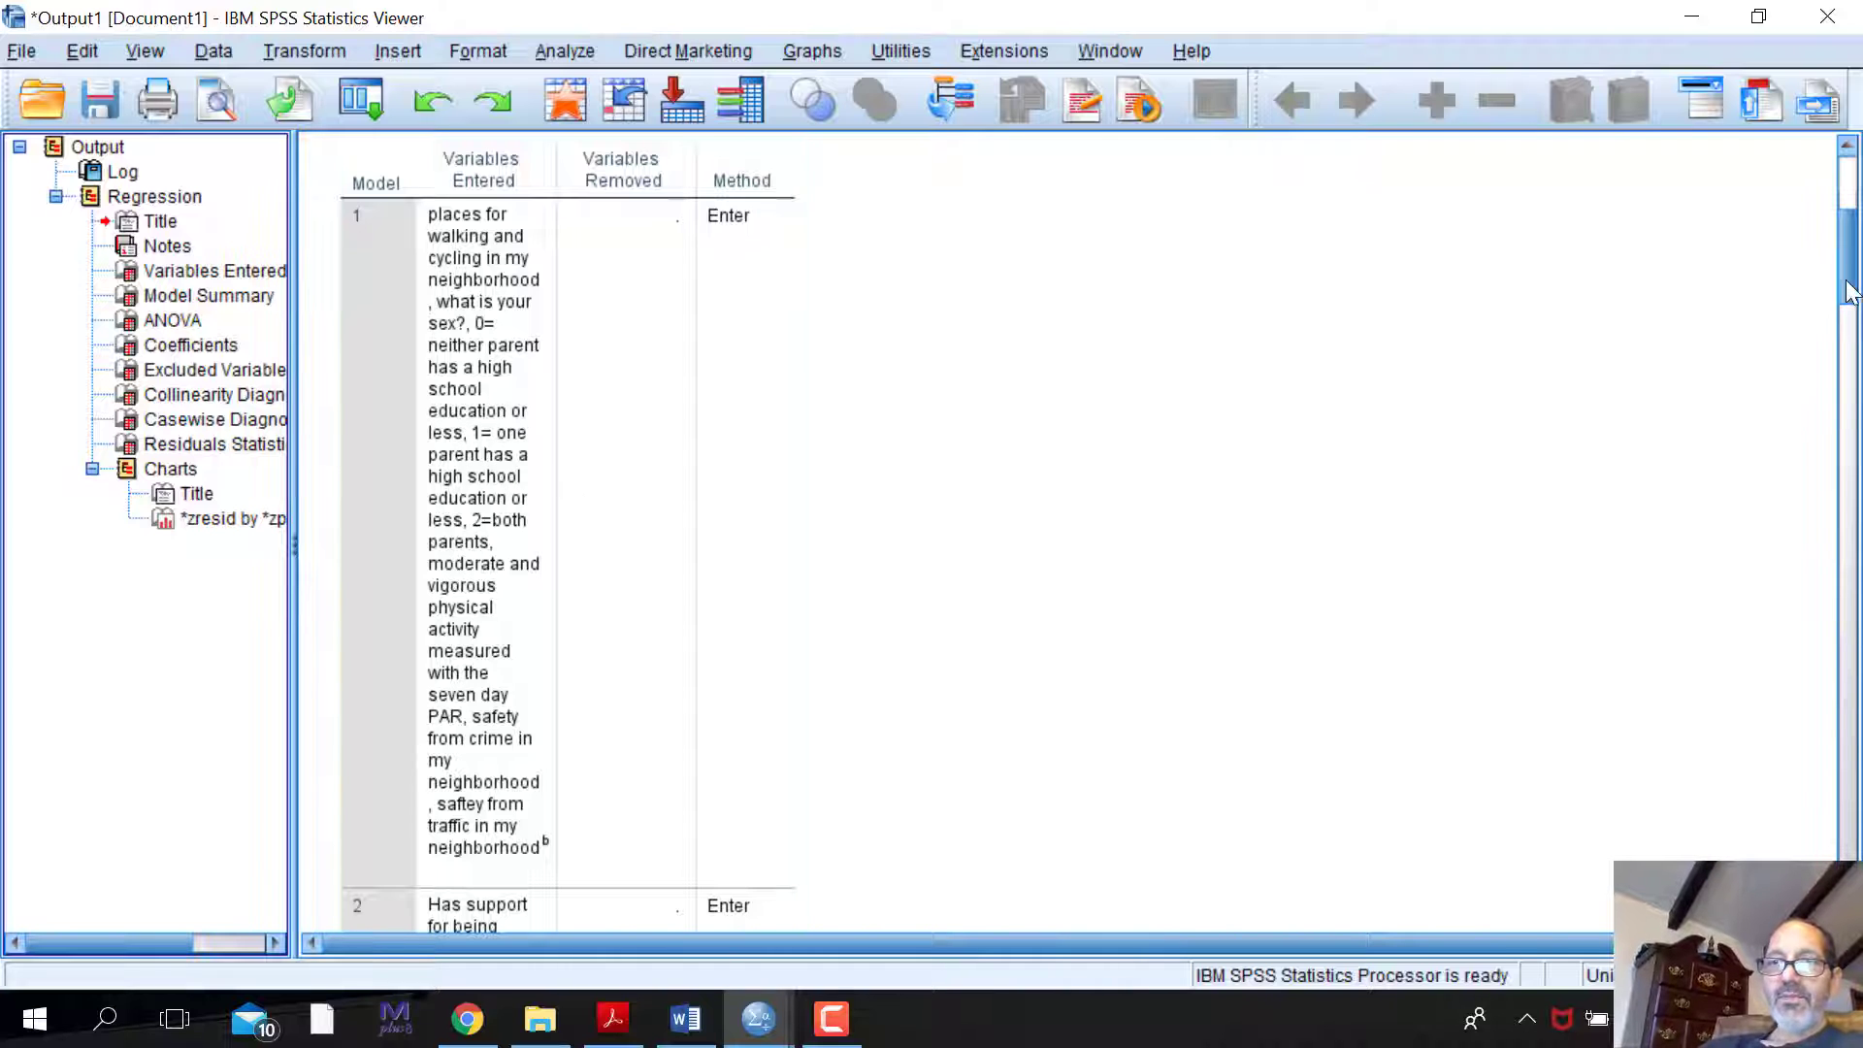
scroll(1237, 218, "down", 3)
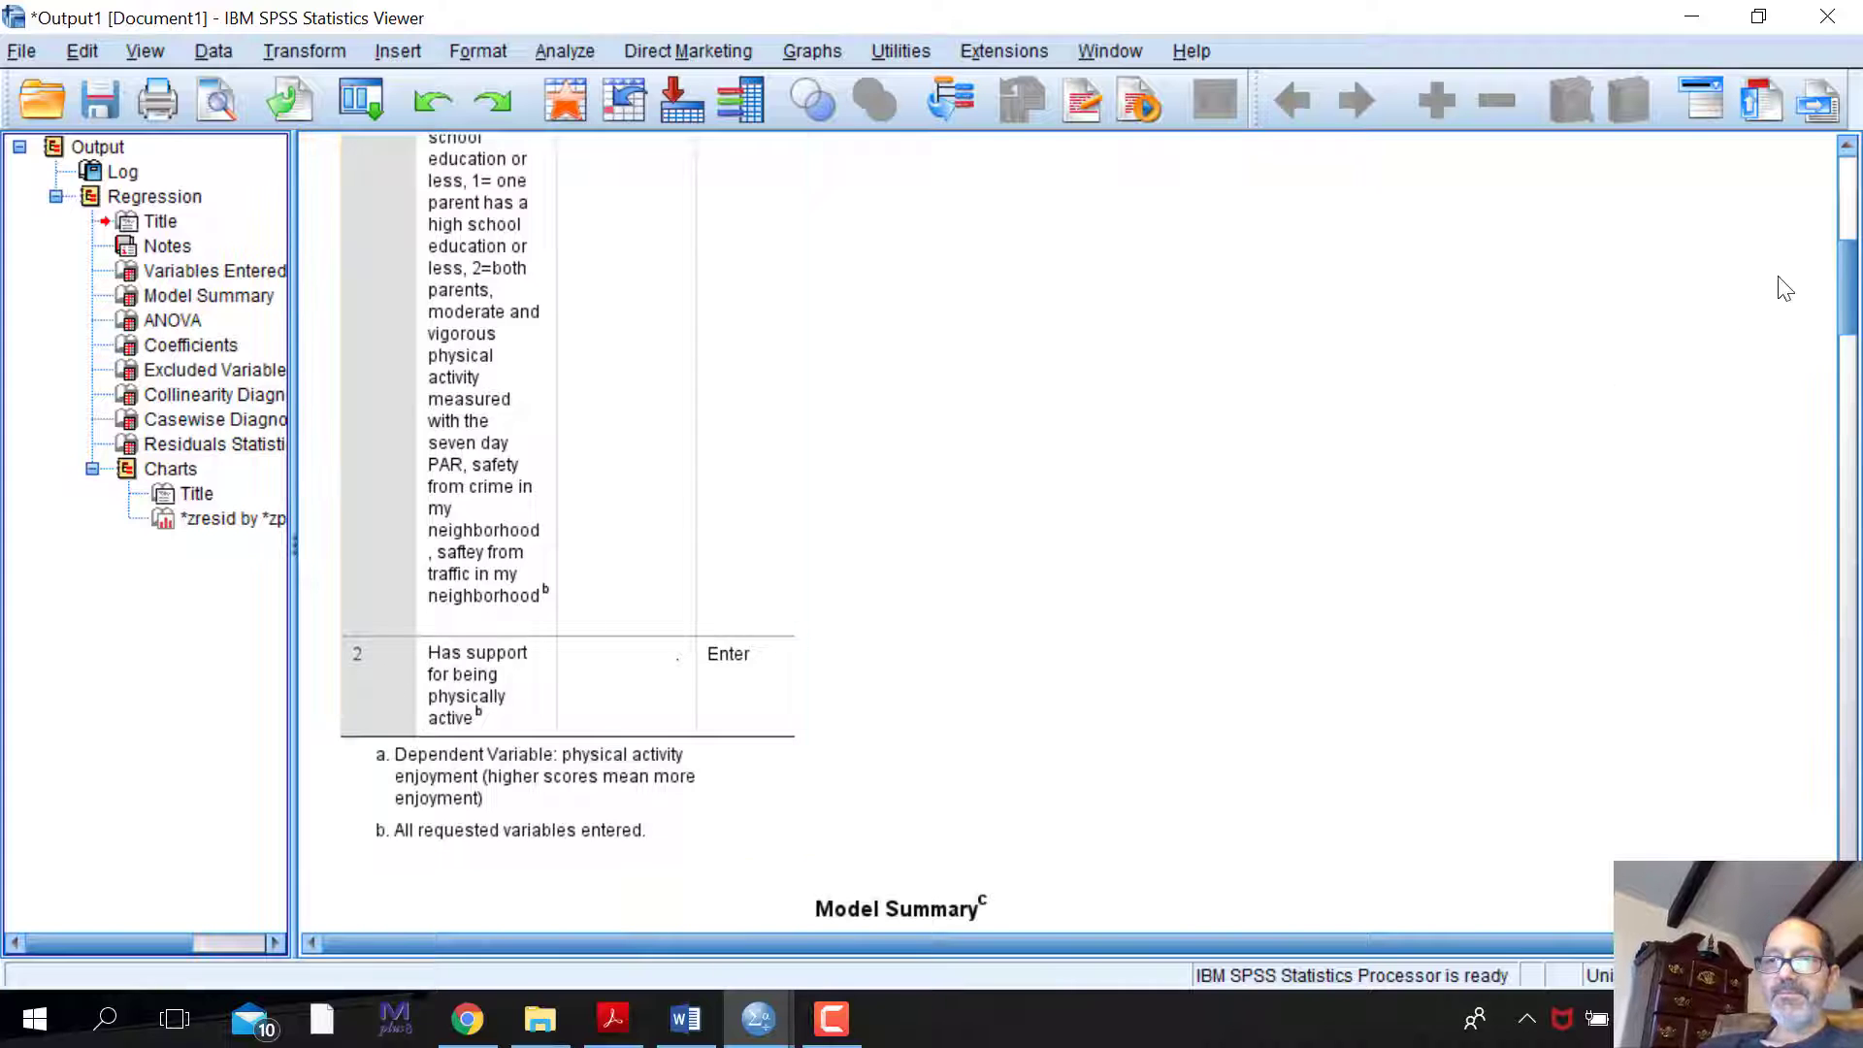
left_click_drag(1847, 298, 1853, 382)
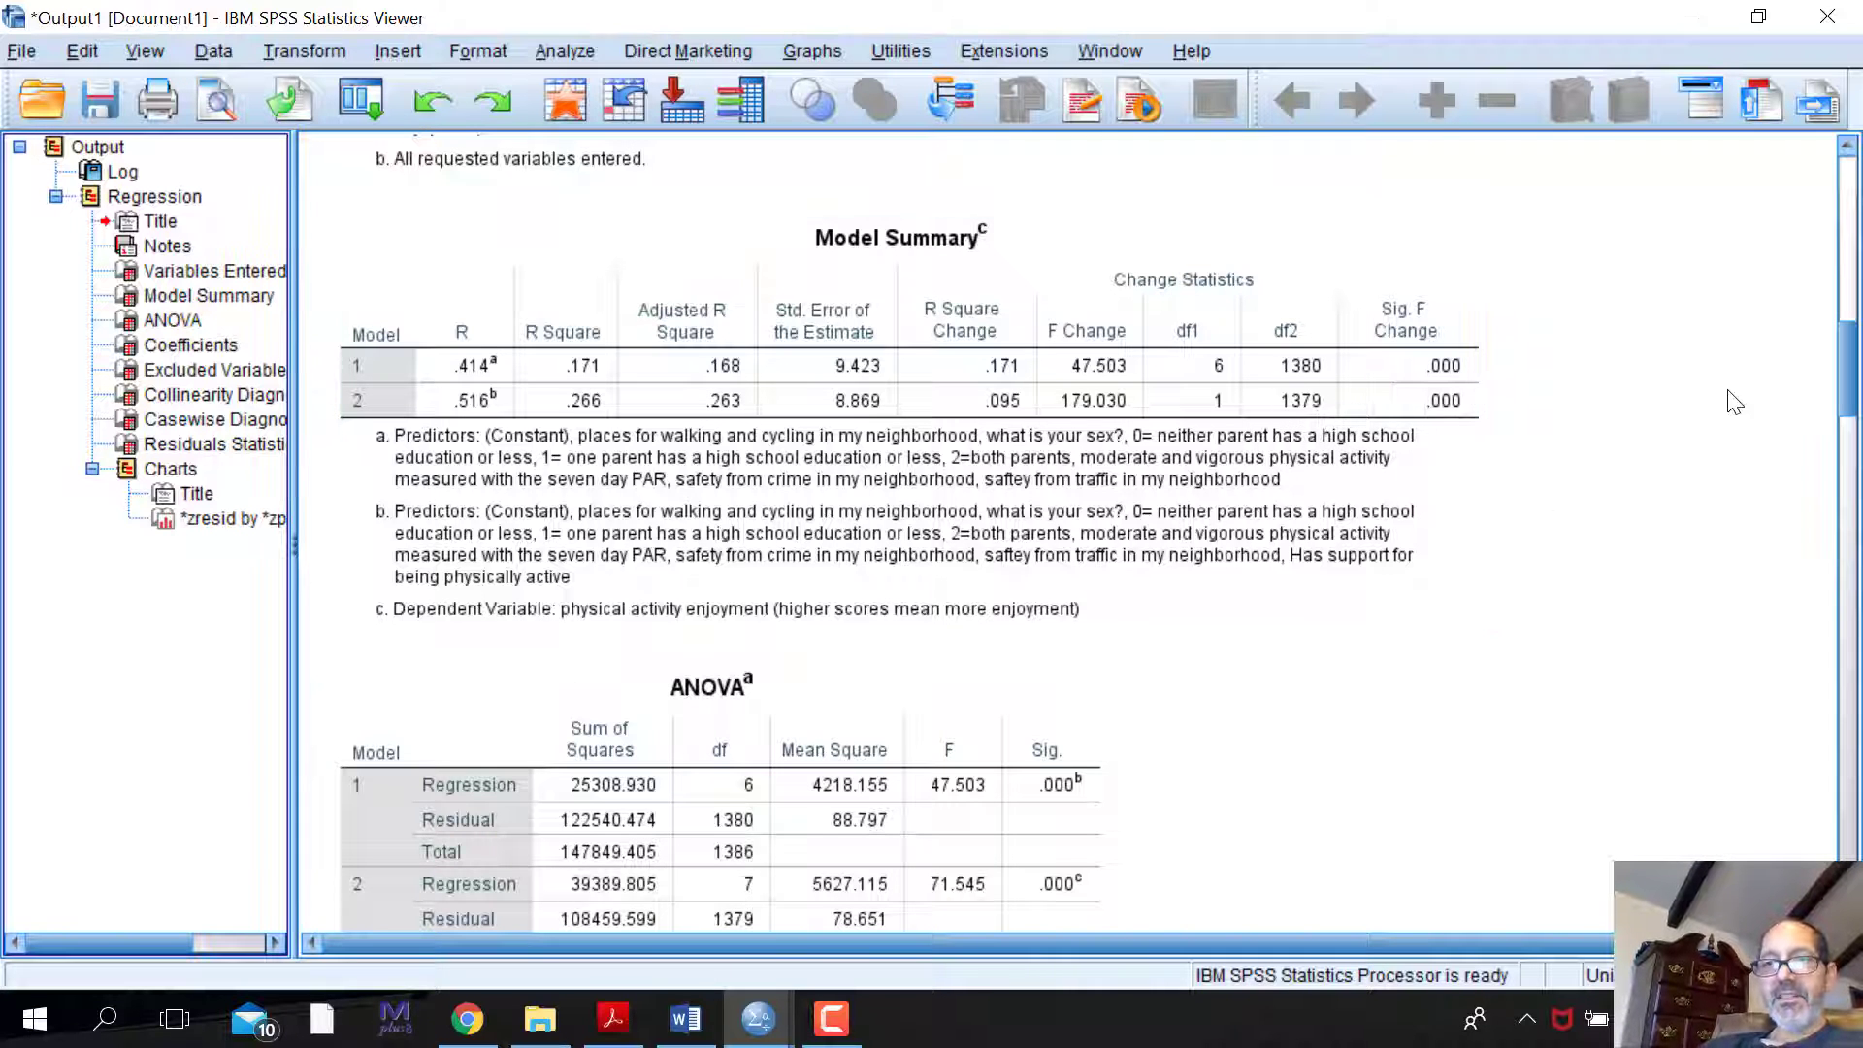
left_click_drag(1848, 389, 1846, 398)
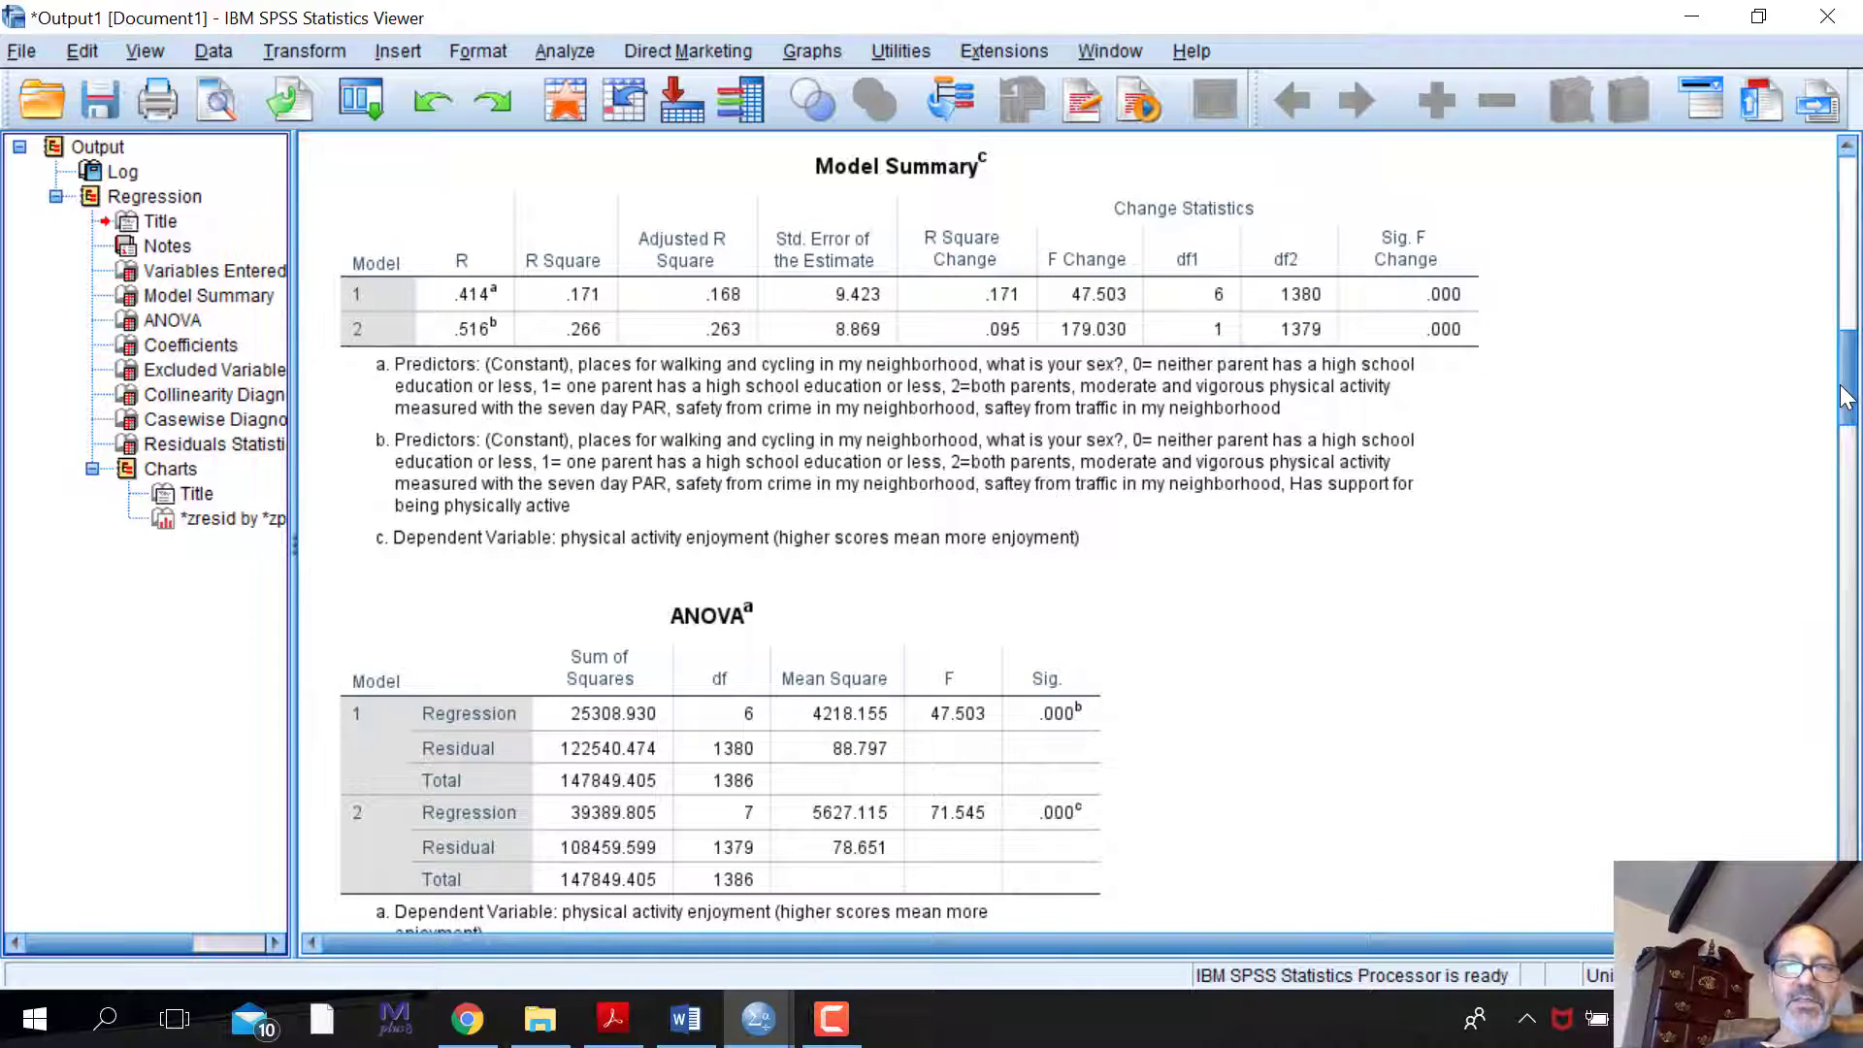
- Examine the ANOVA table and the Coefficients table for both regression models
left_click_drag(1846, 398, 1845, 447)
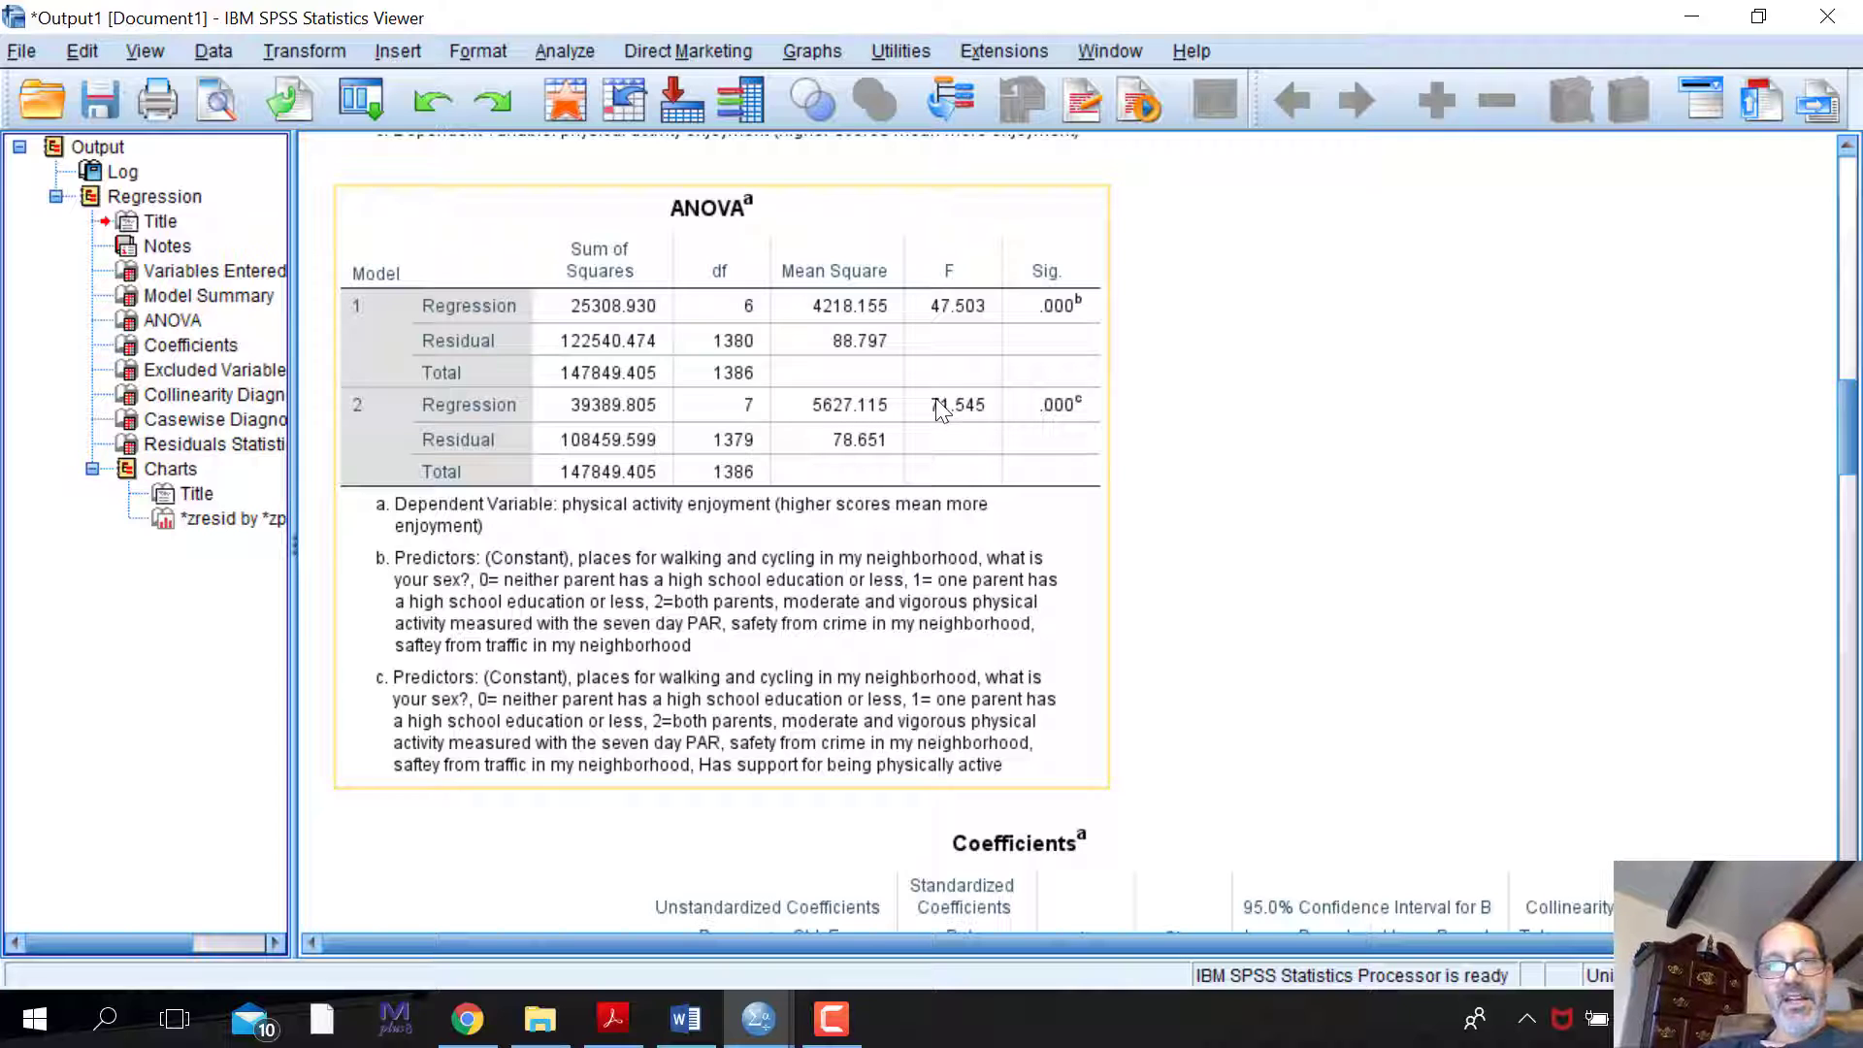
left_click(1268, 535)
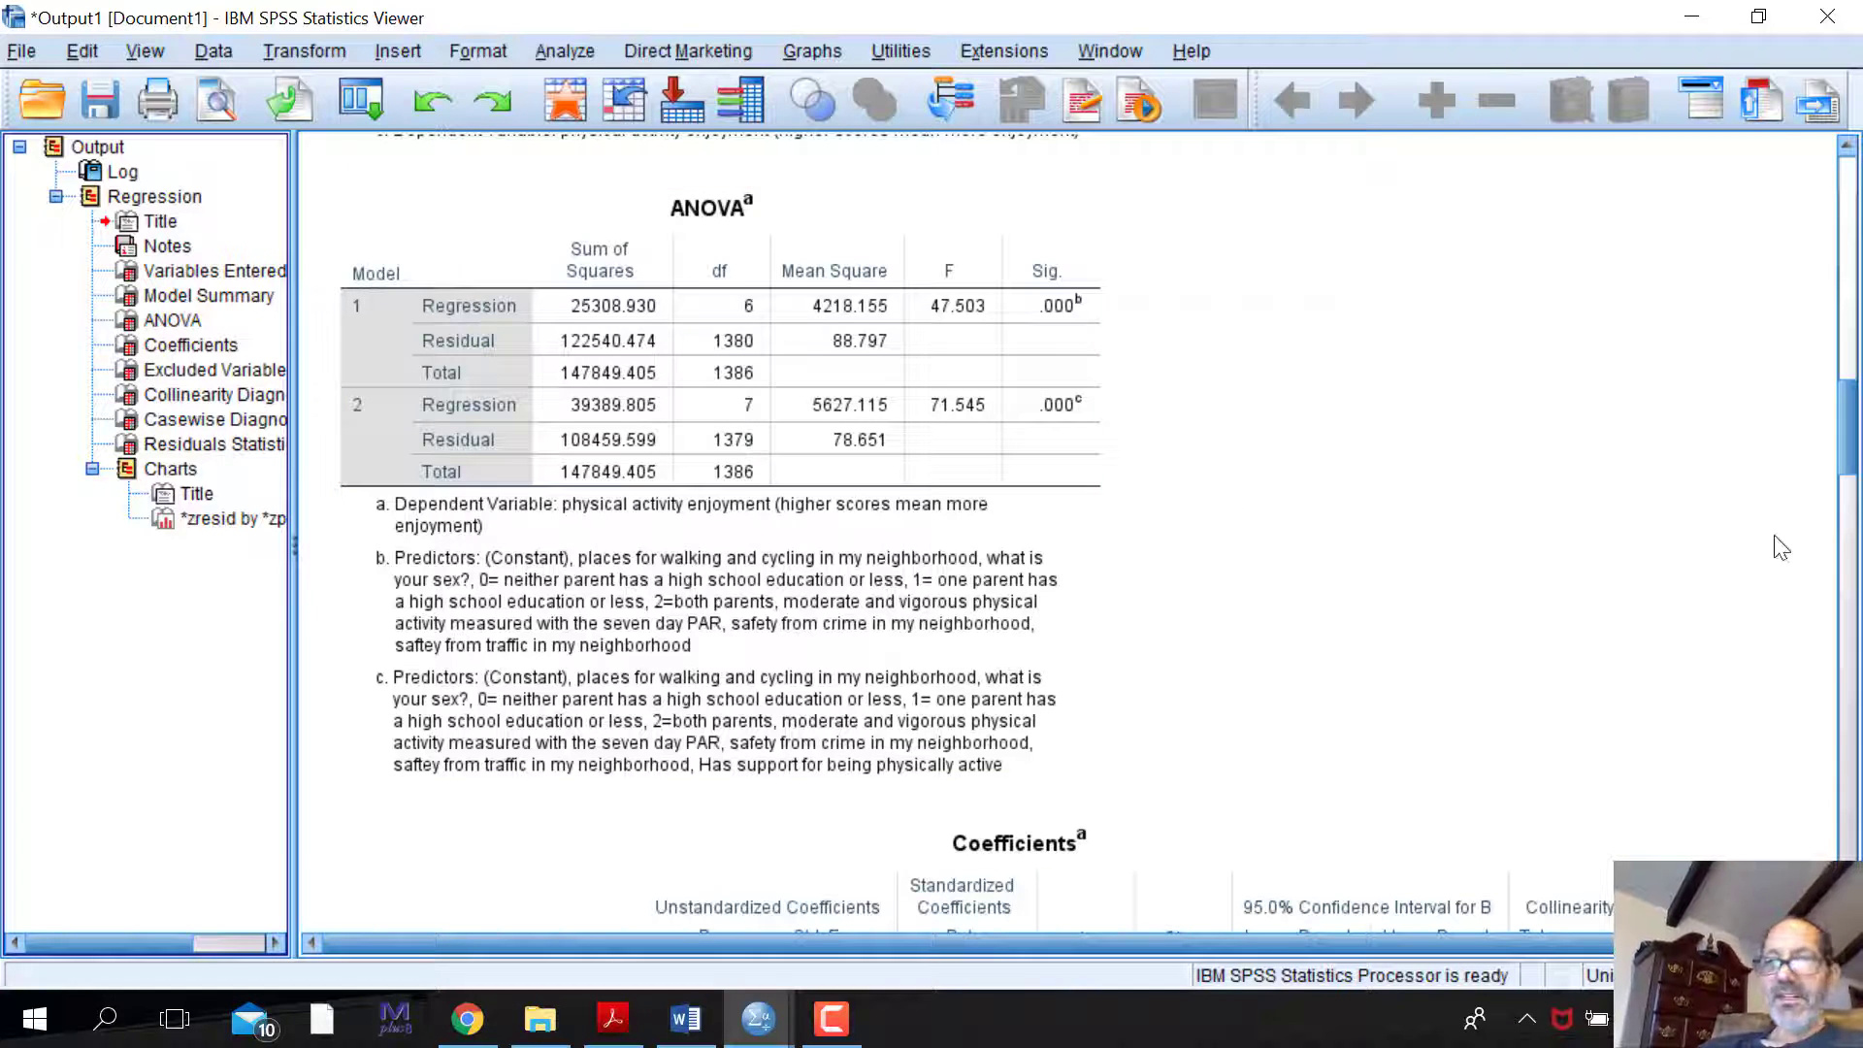
left_click_drag(1847, 461, 1832, 542)
left_click(1224, 364)
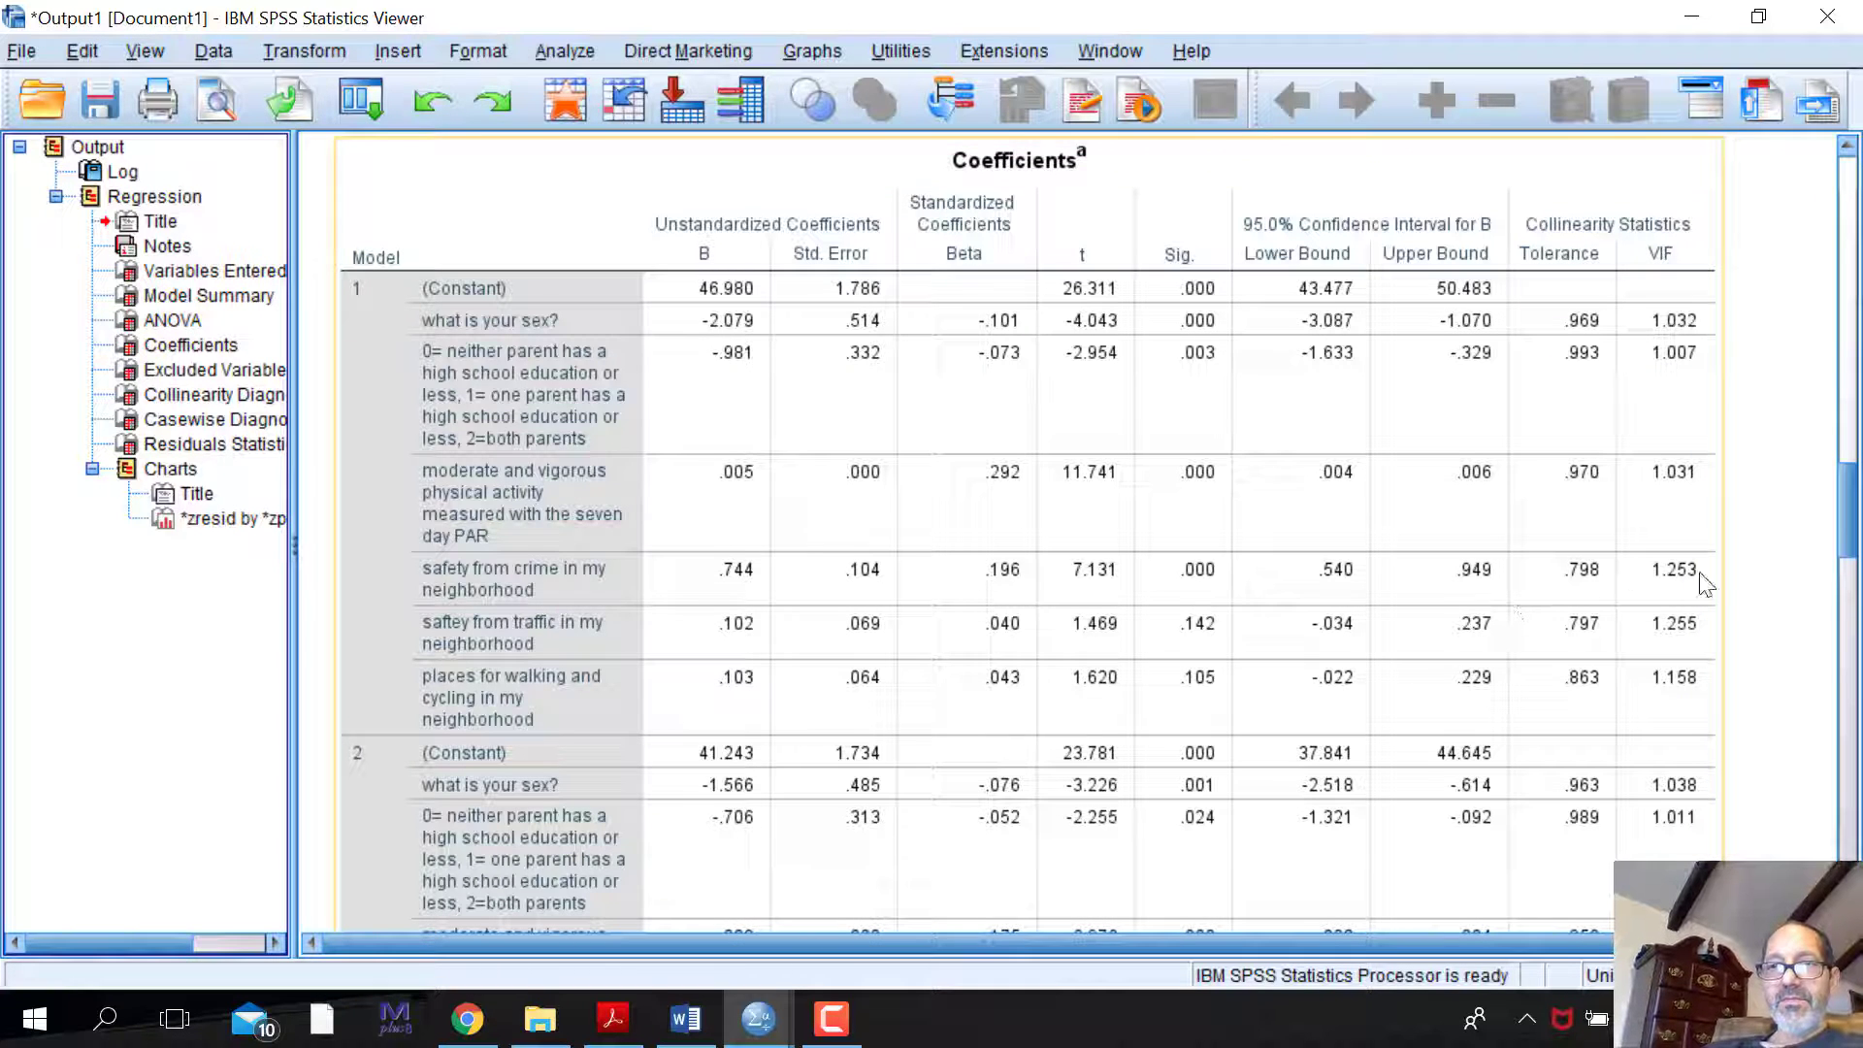
left_click(1794, 548)
left_click_drag(1853, 530, 1854, 578)
left_click(1024, 745)
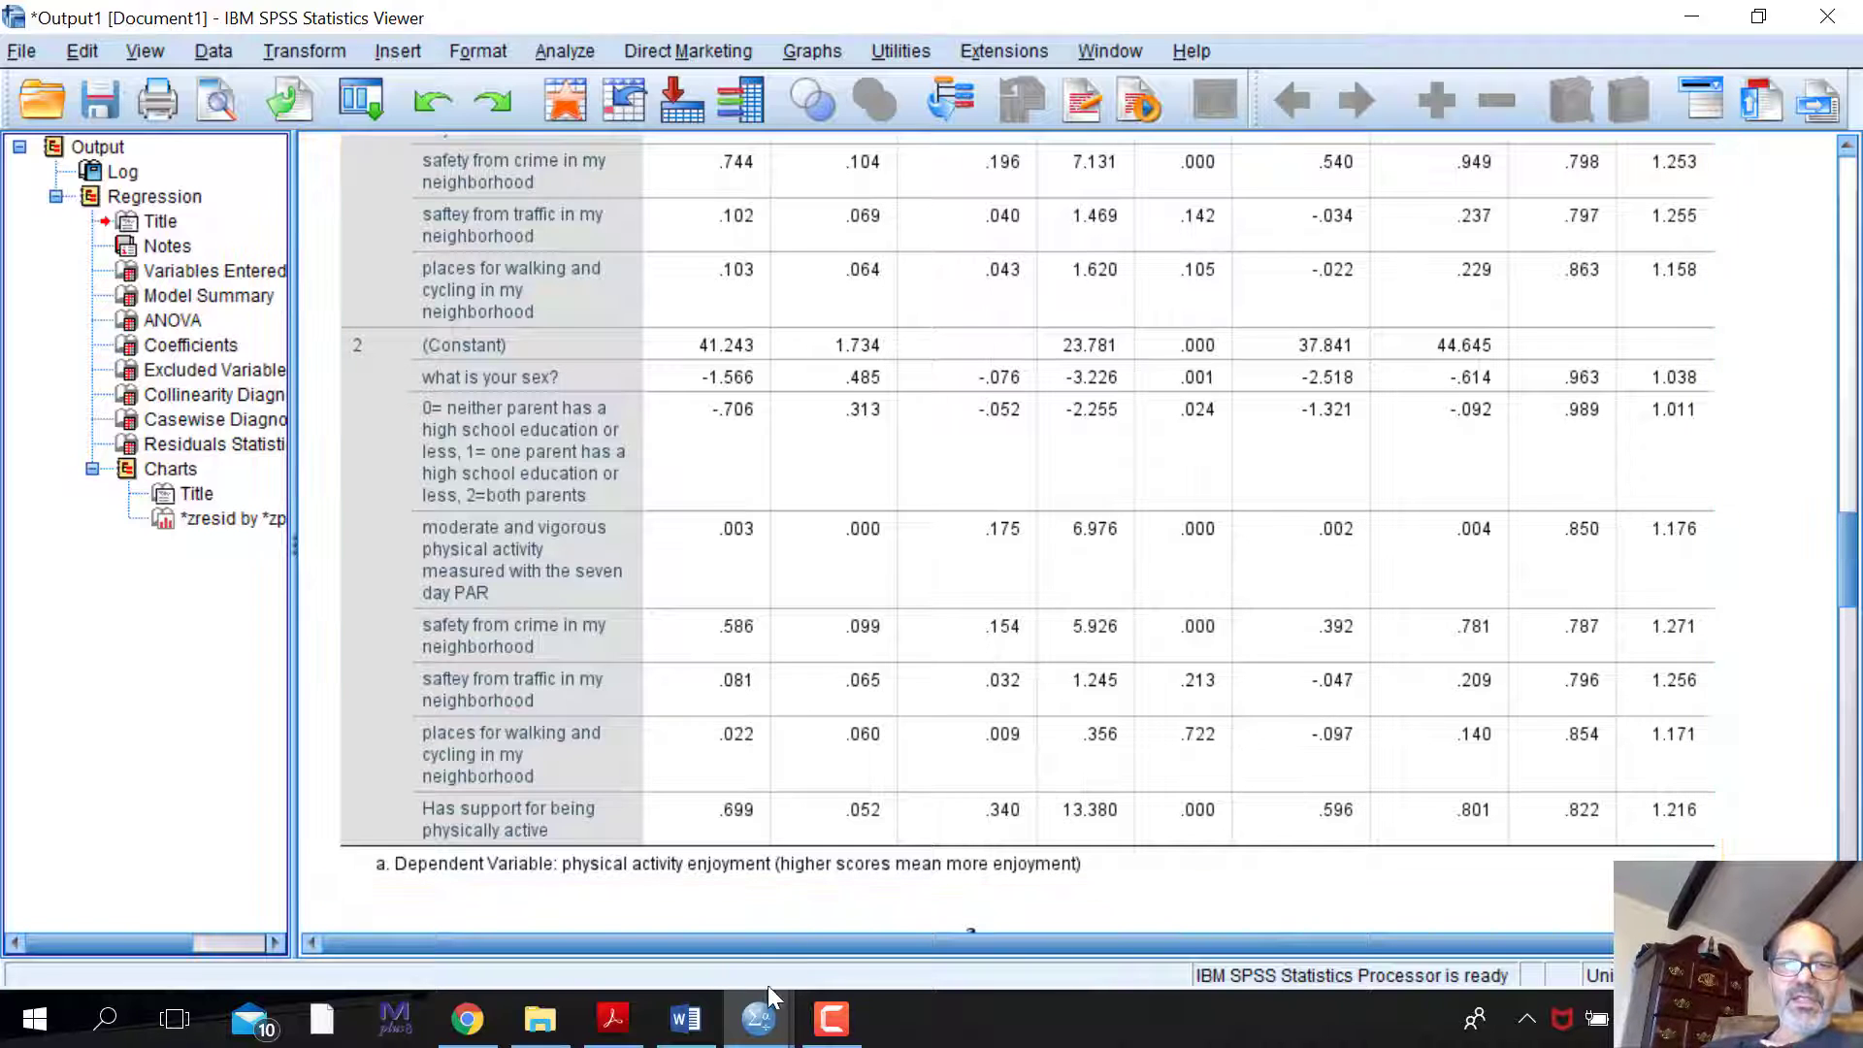
- Return to the regression syntax file and review the subcommands of the multiple regression block, clearing the text selection
mouse_move(765, 989)
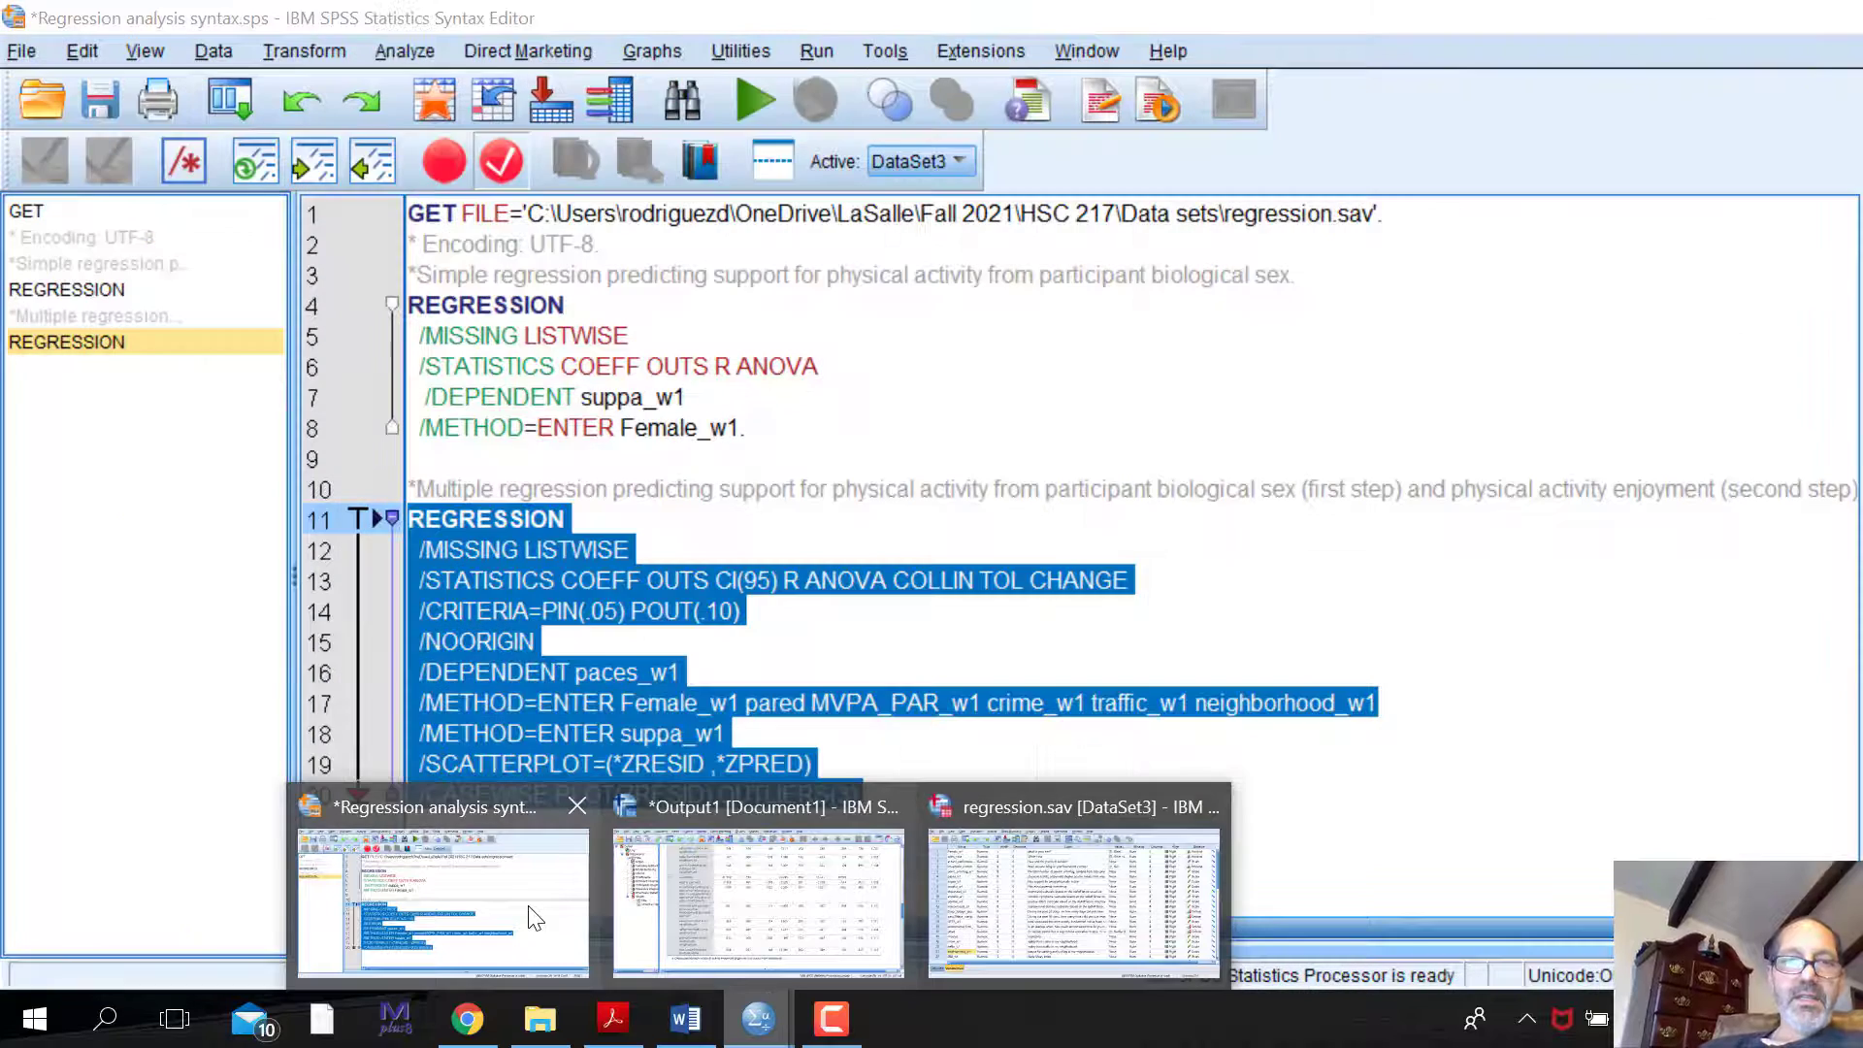
left_click(582, 815)
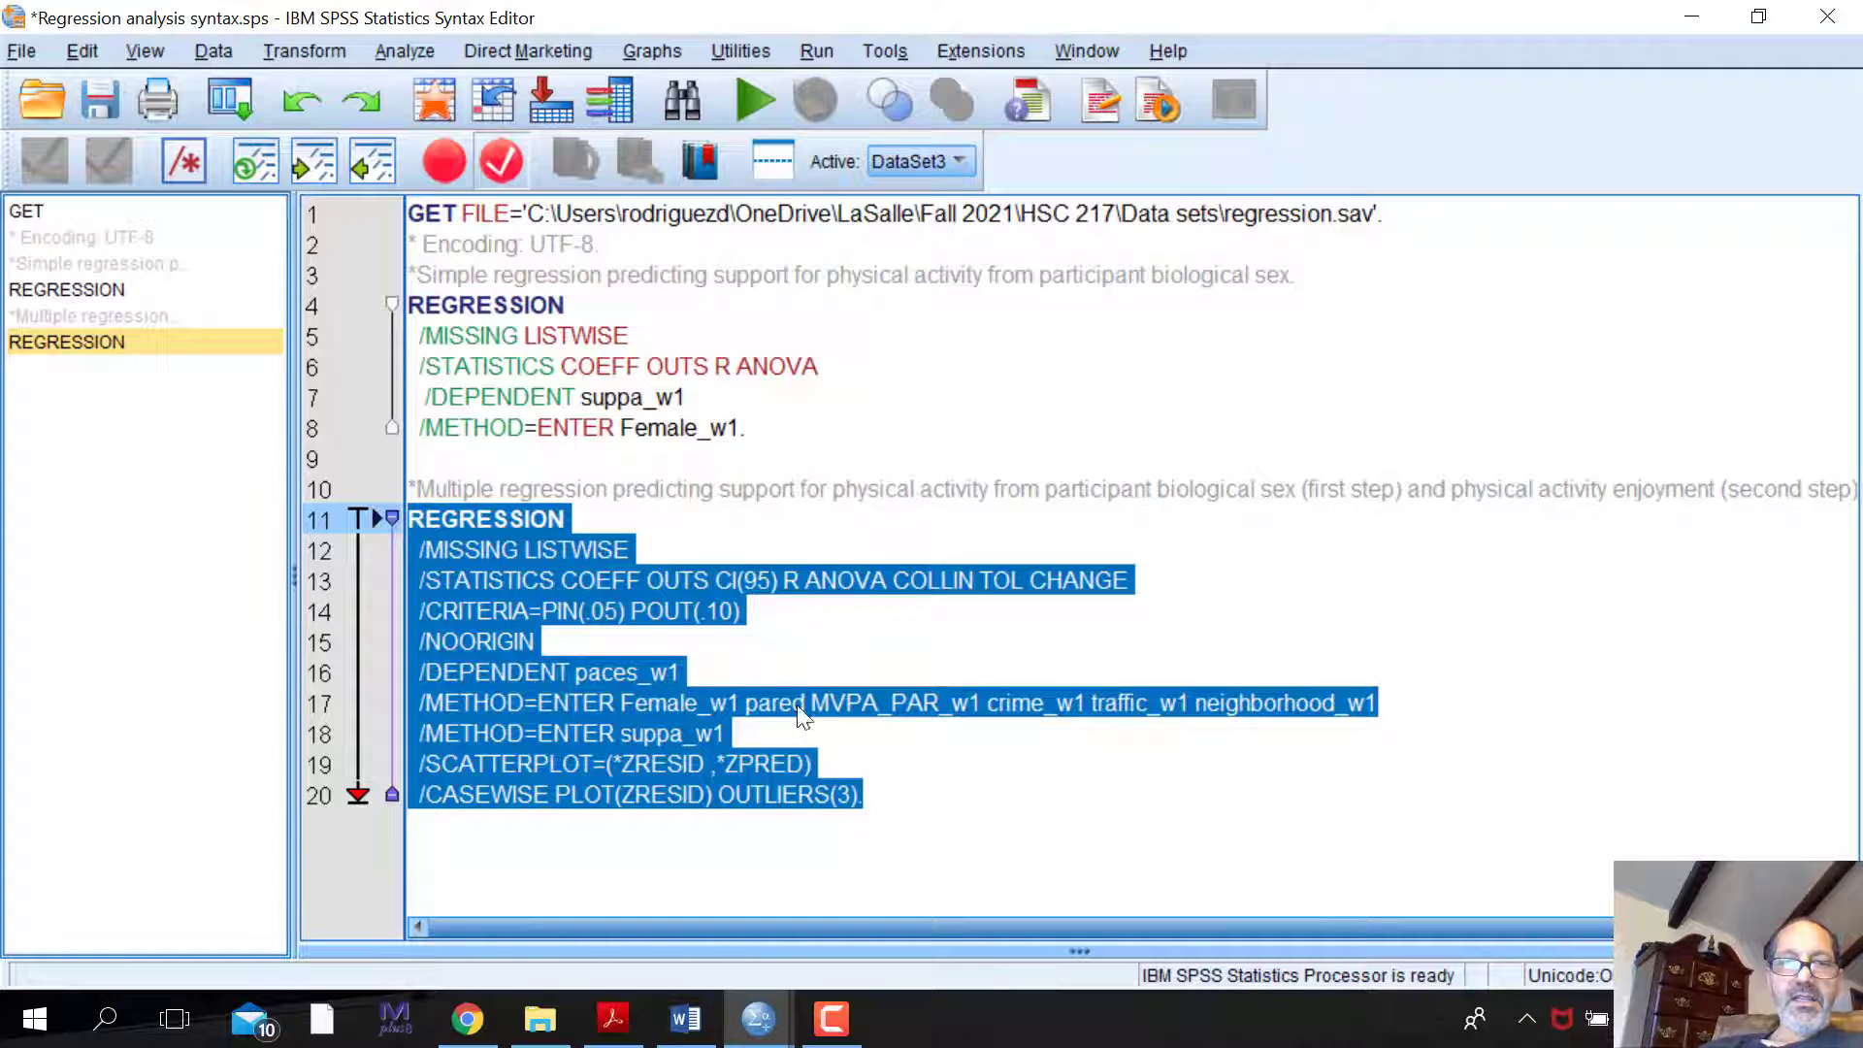
left_click(836, 762)
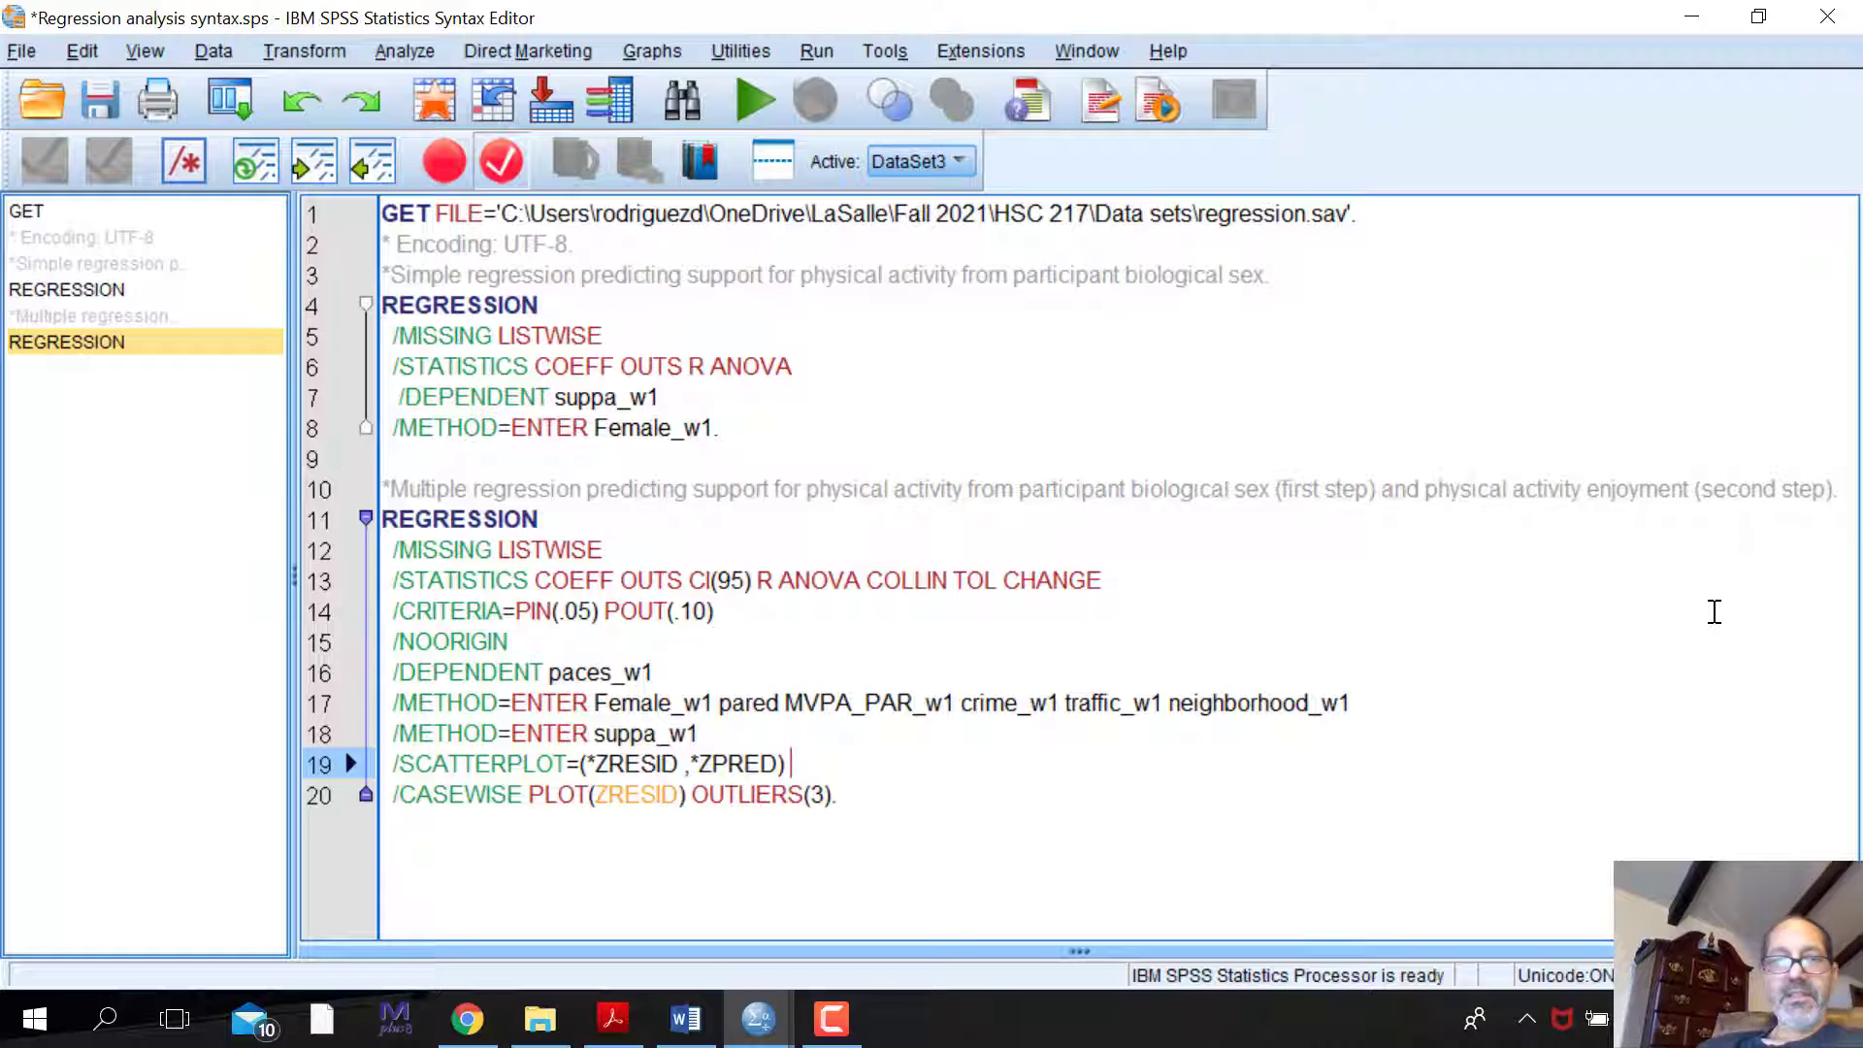
- Go back to the output document and examine the model 1 predictors in the Coefficients table
mouse_move(758, 1029)
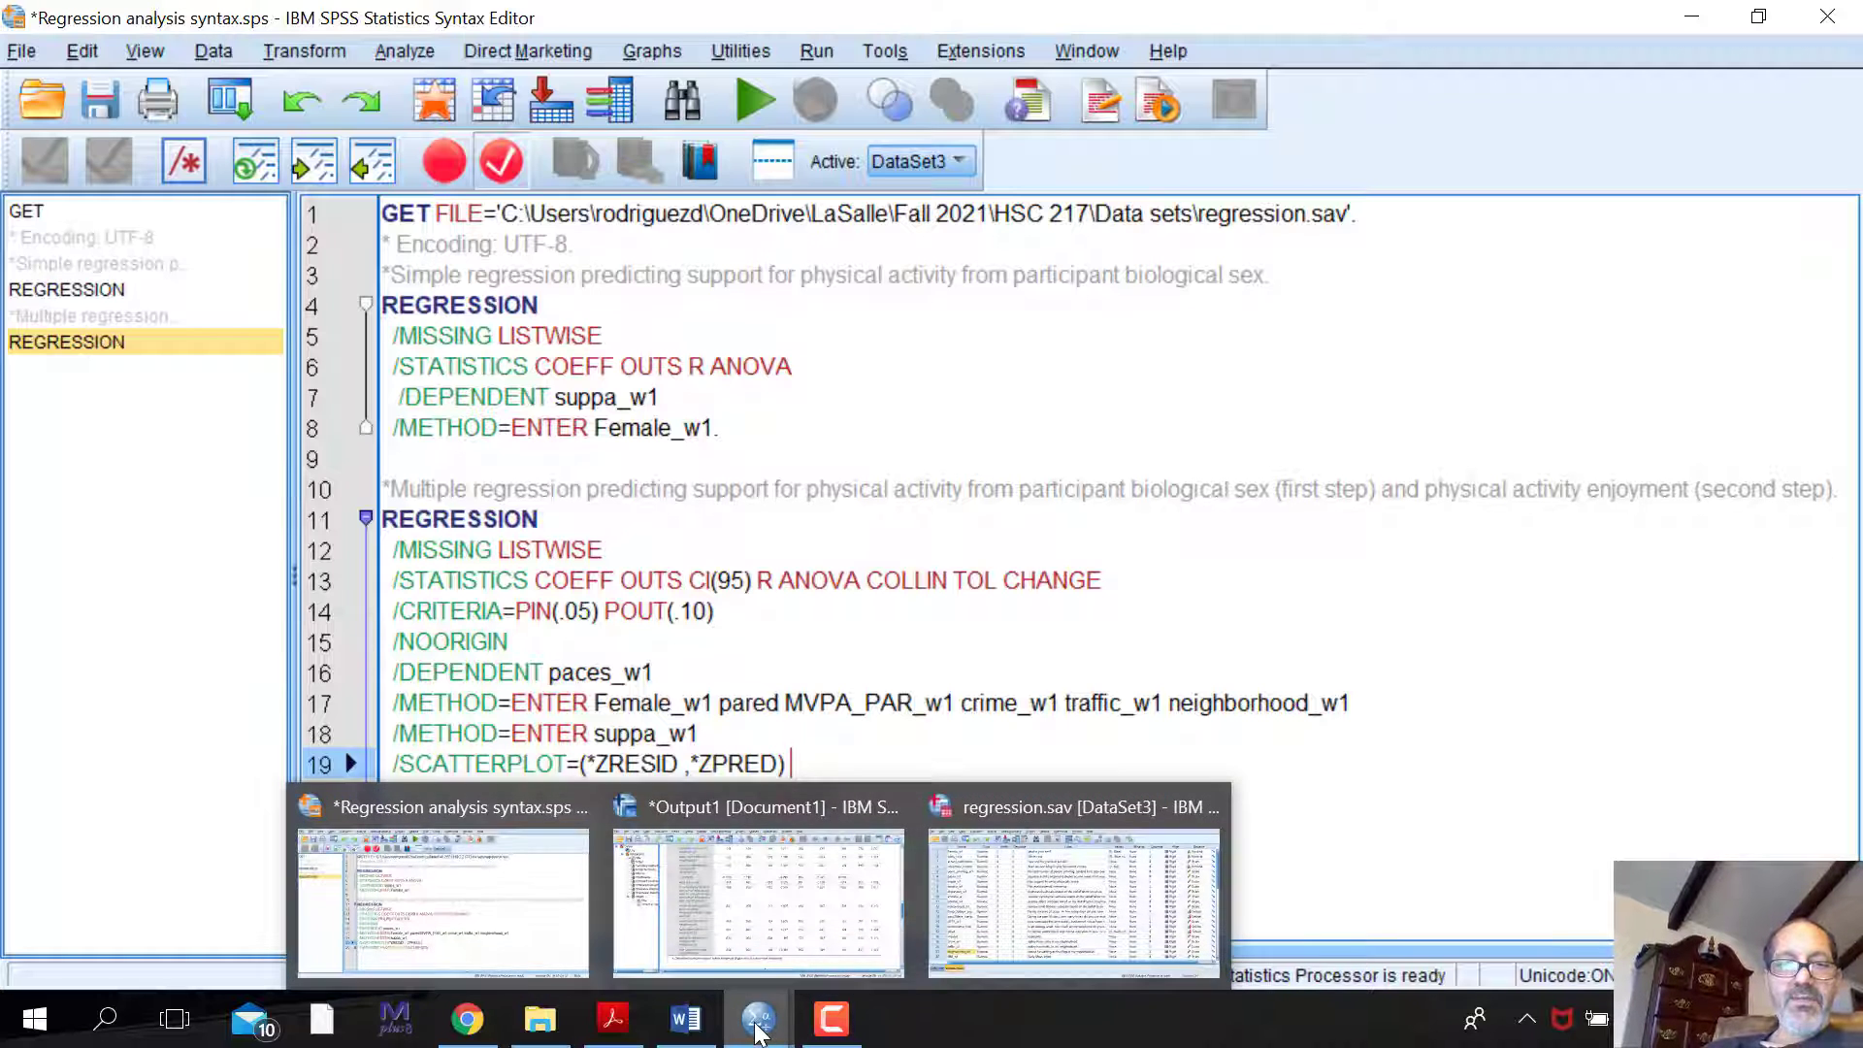
mouse_move(751, 978)
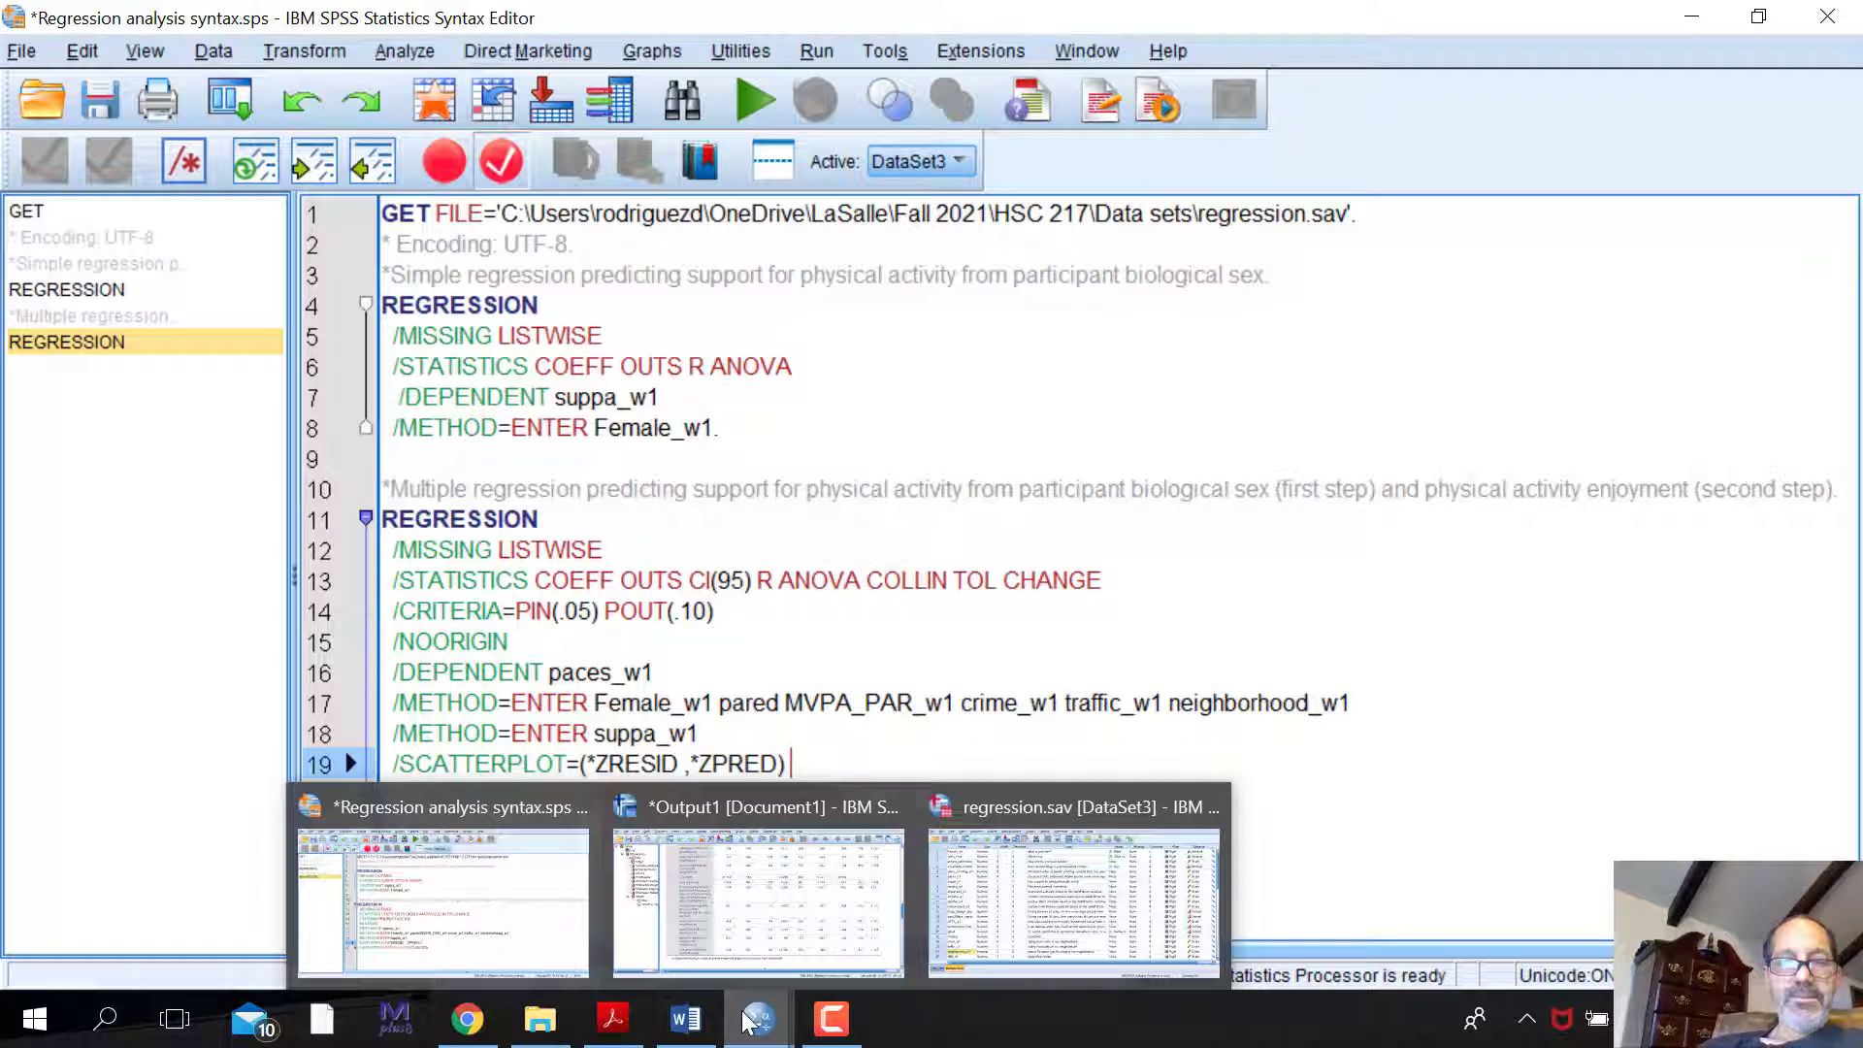
mouse_move(655, 941)
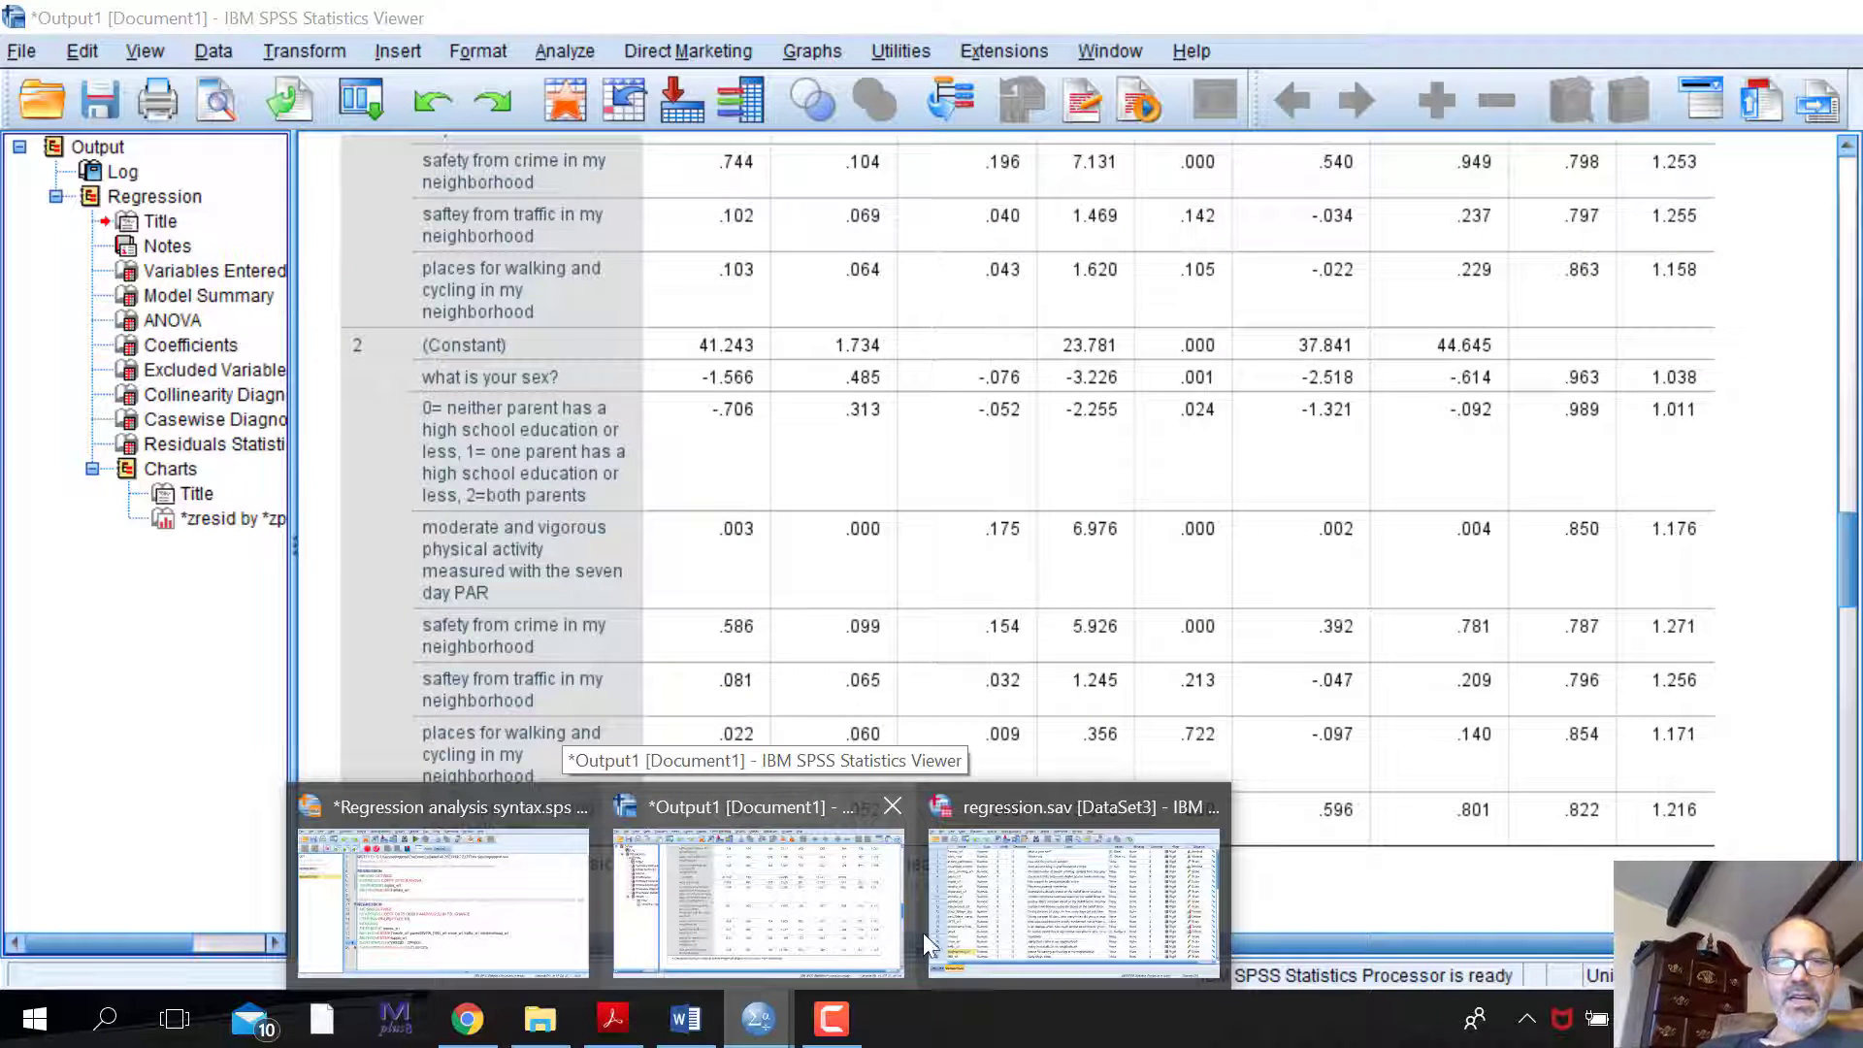
left_click(846, 922)
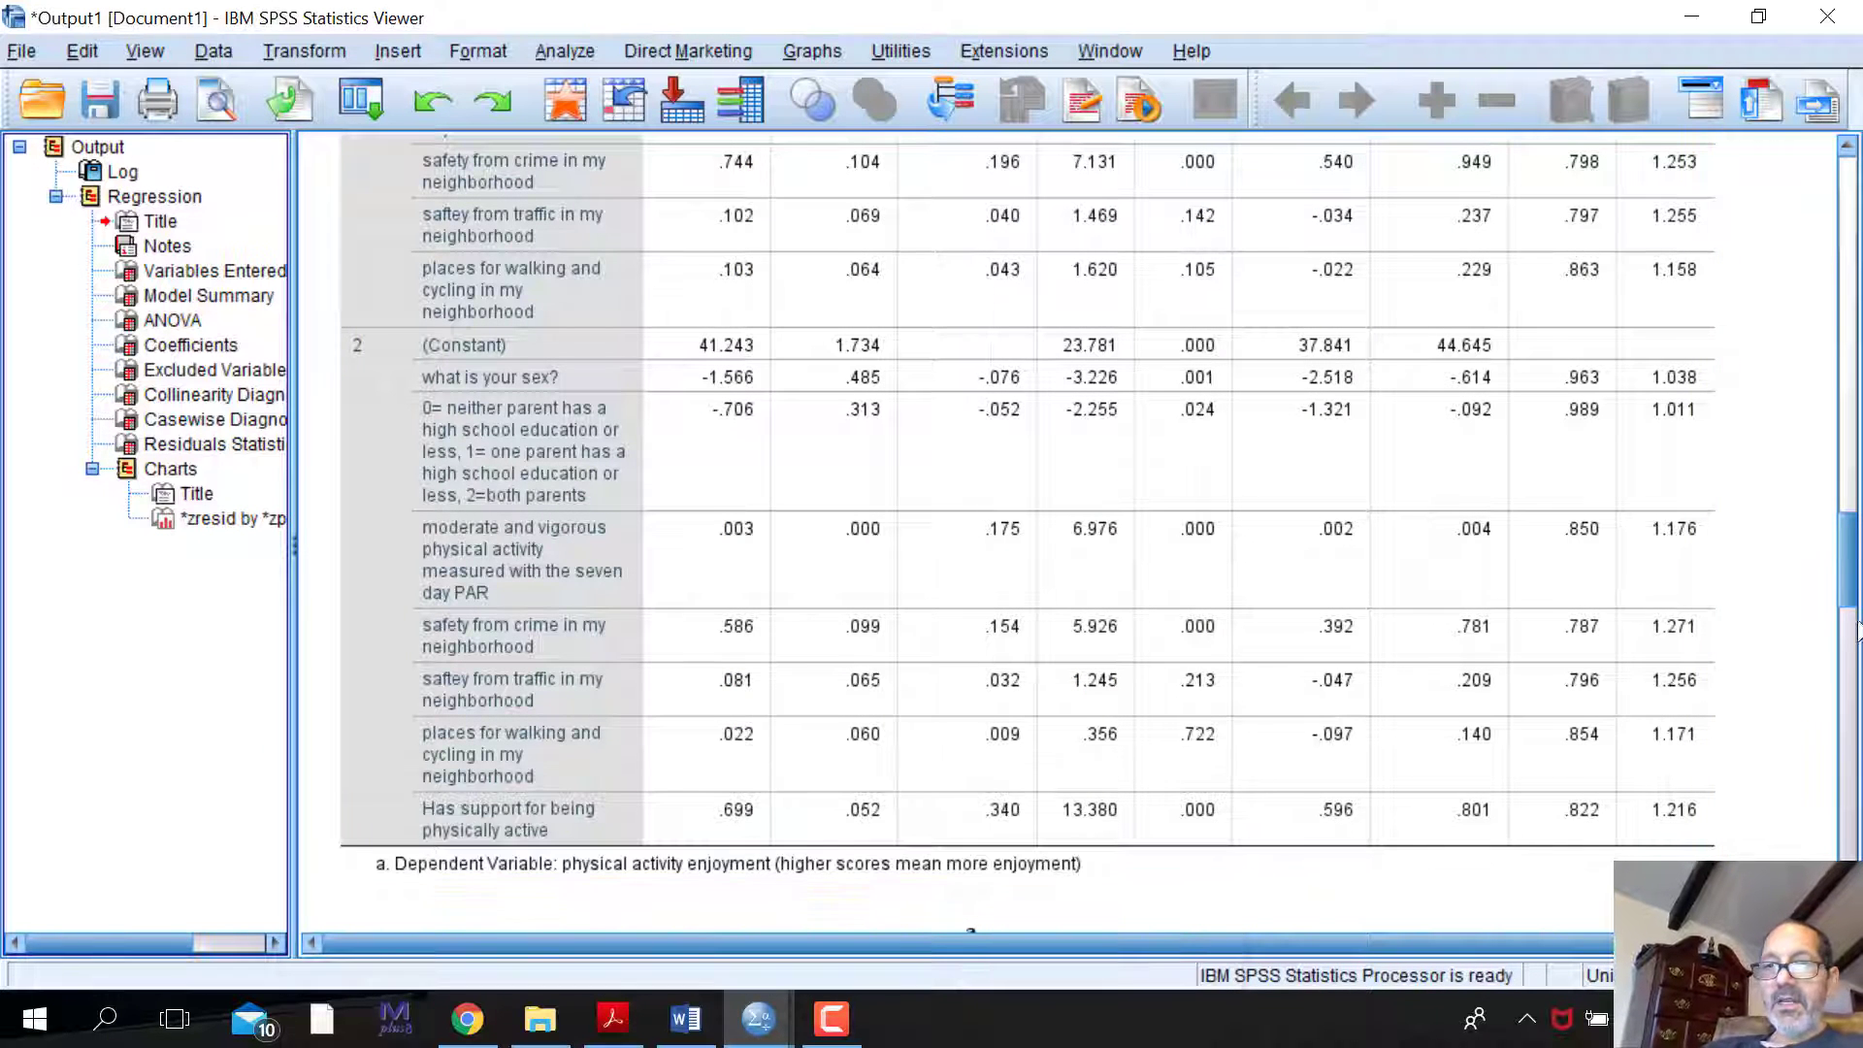
left_click_drag(1855, 582, 1829, 531)
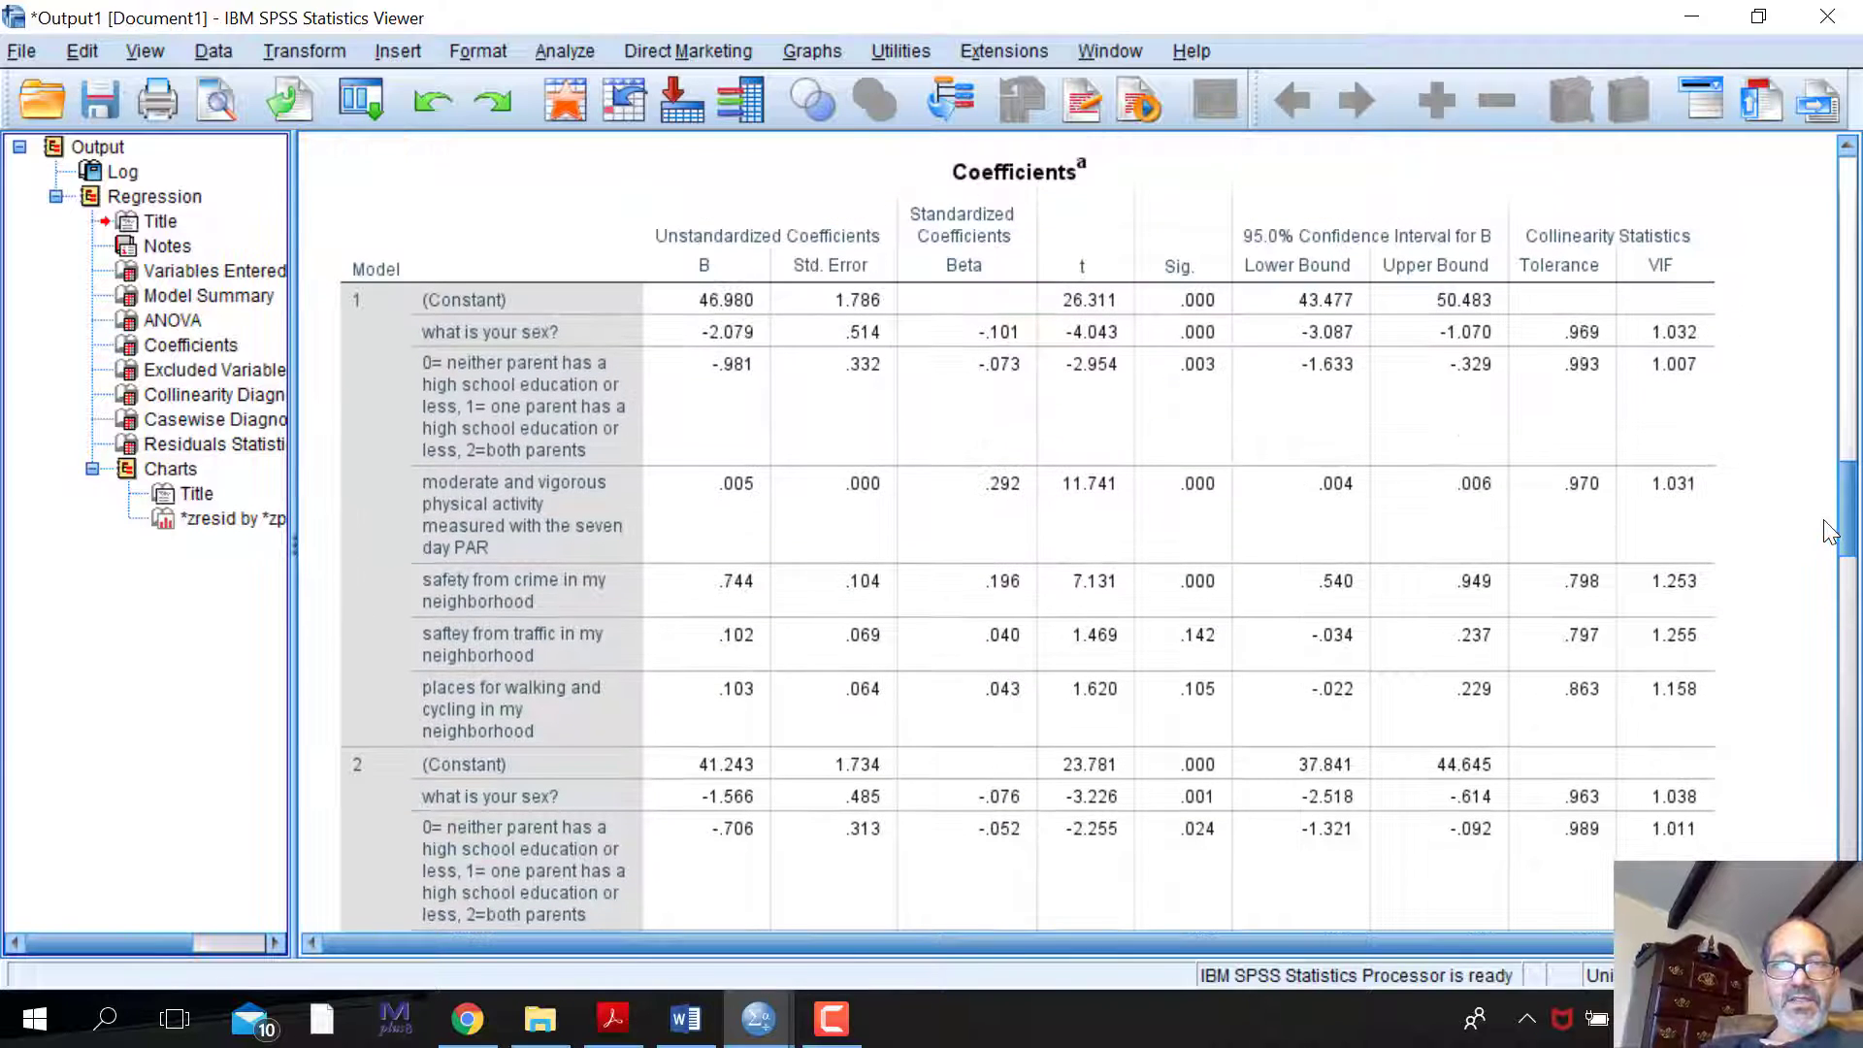
left_click(1261, 509)
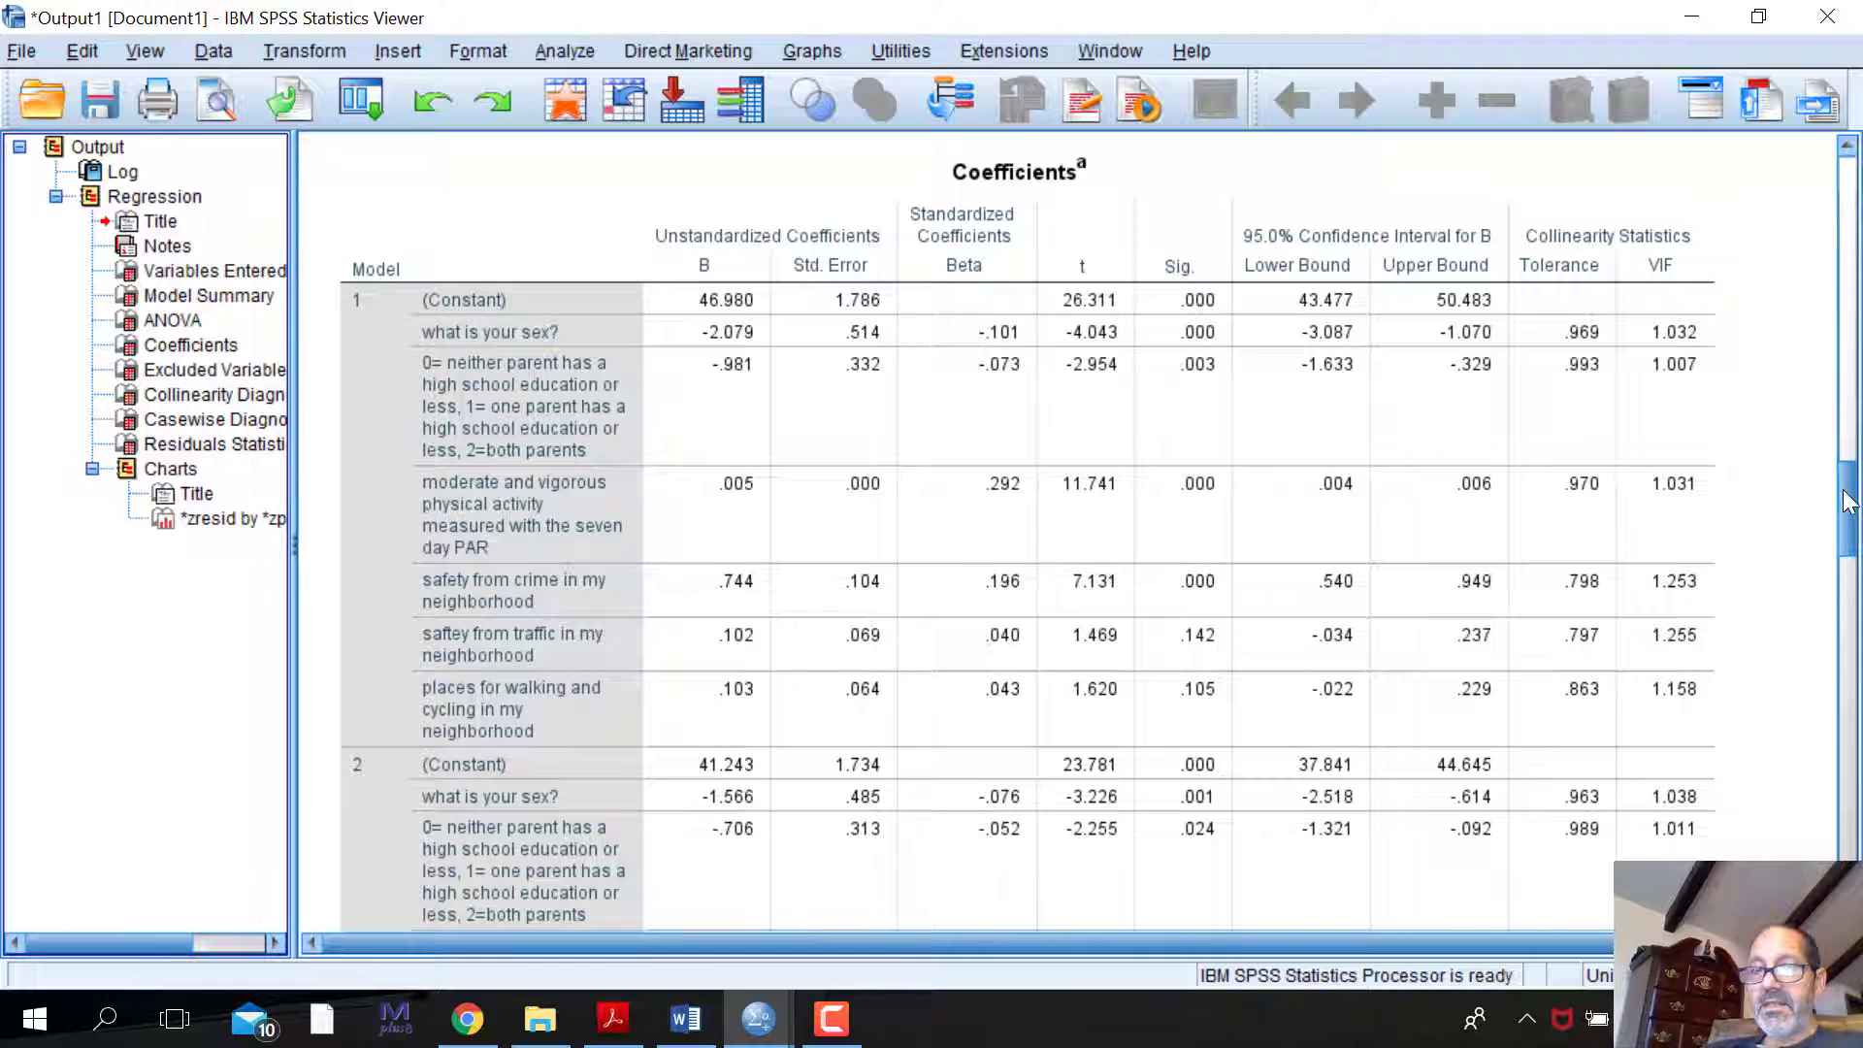
- Compare the collinearity statistics, Tolerance and VIF, of the predictors in models 1 and 2 of the Coefficients table
left_click_drag(1848, 503, 1839, 544)
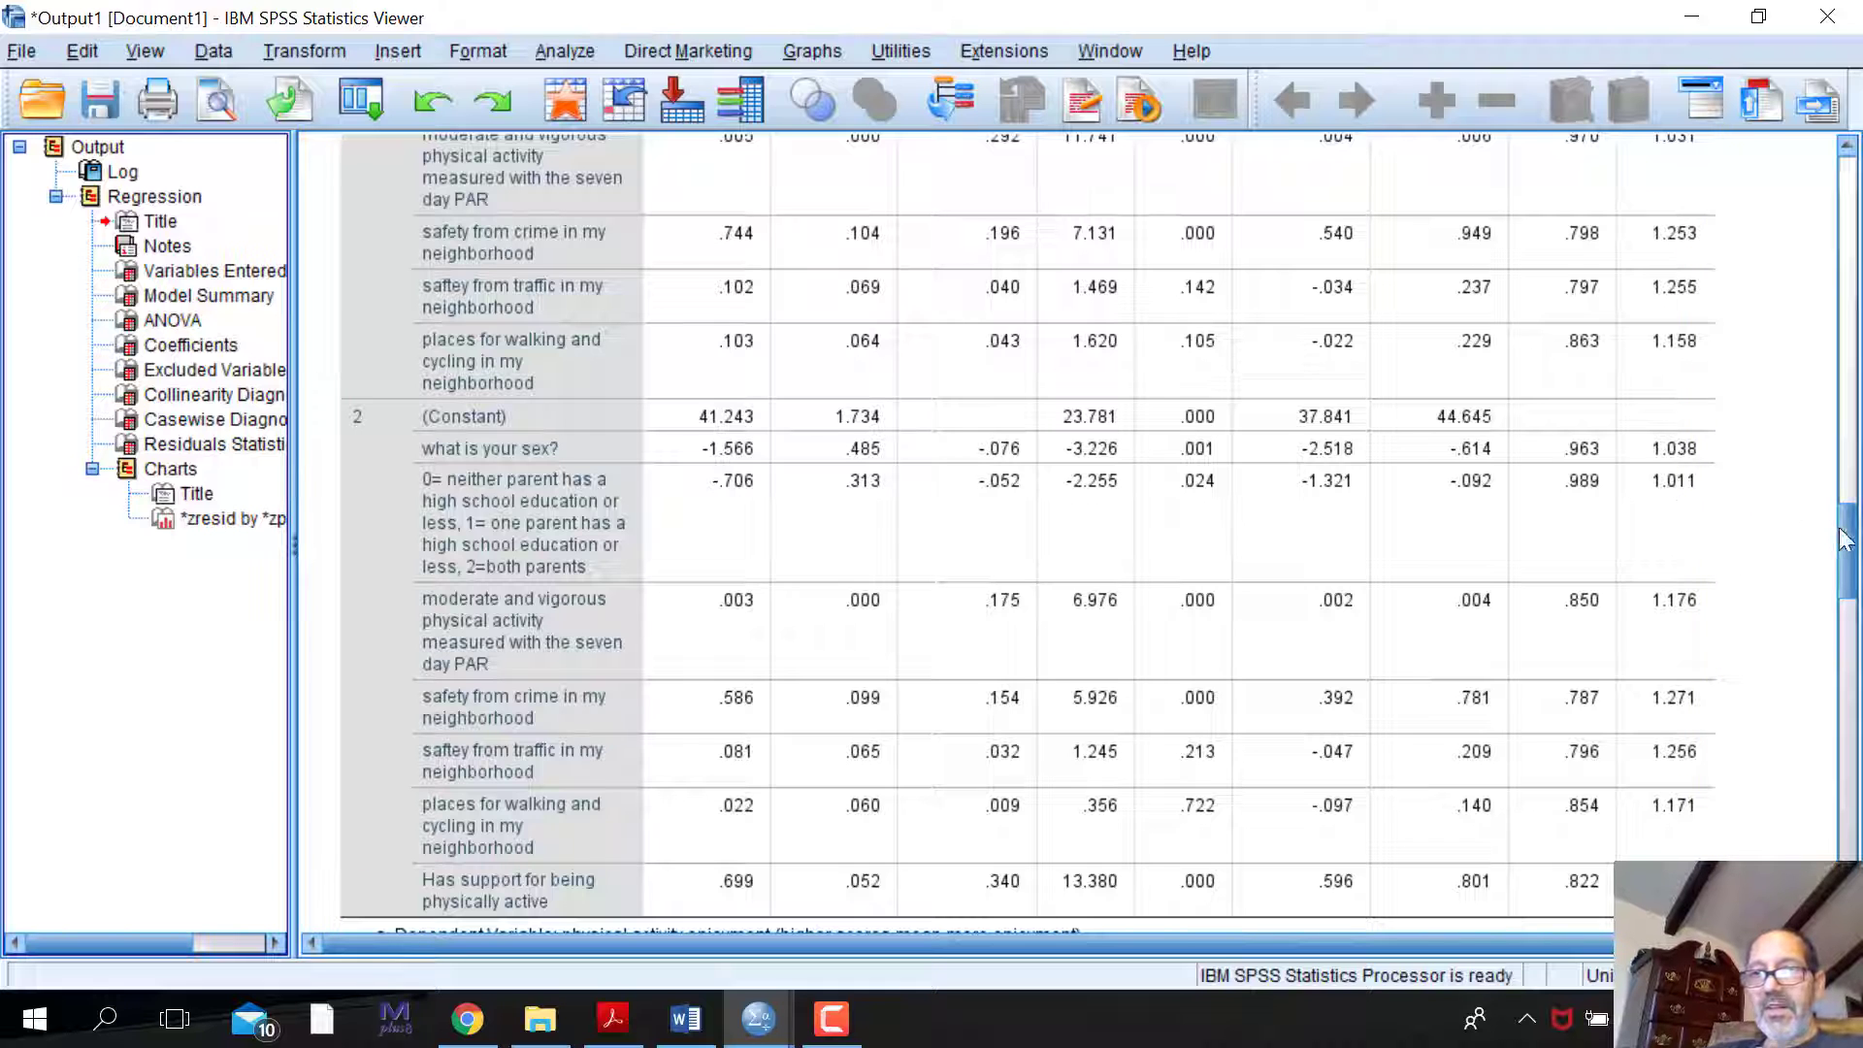
scroll(1232, 359, "up", 5)
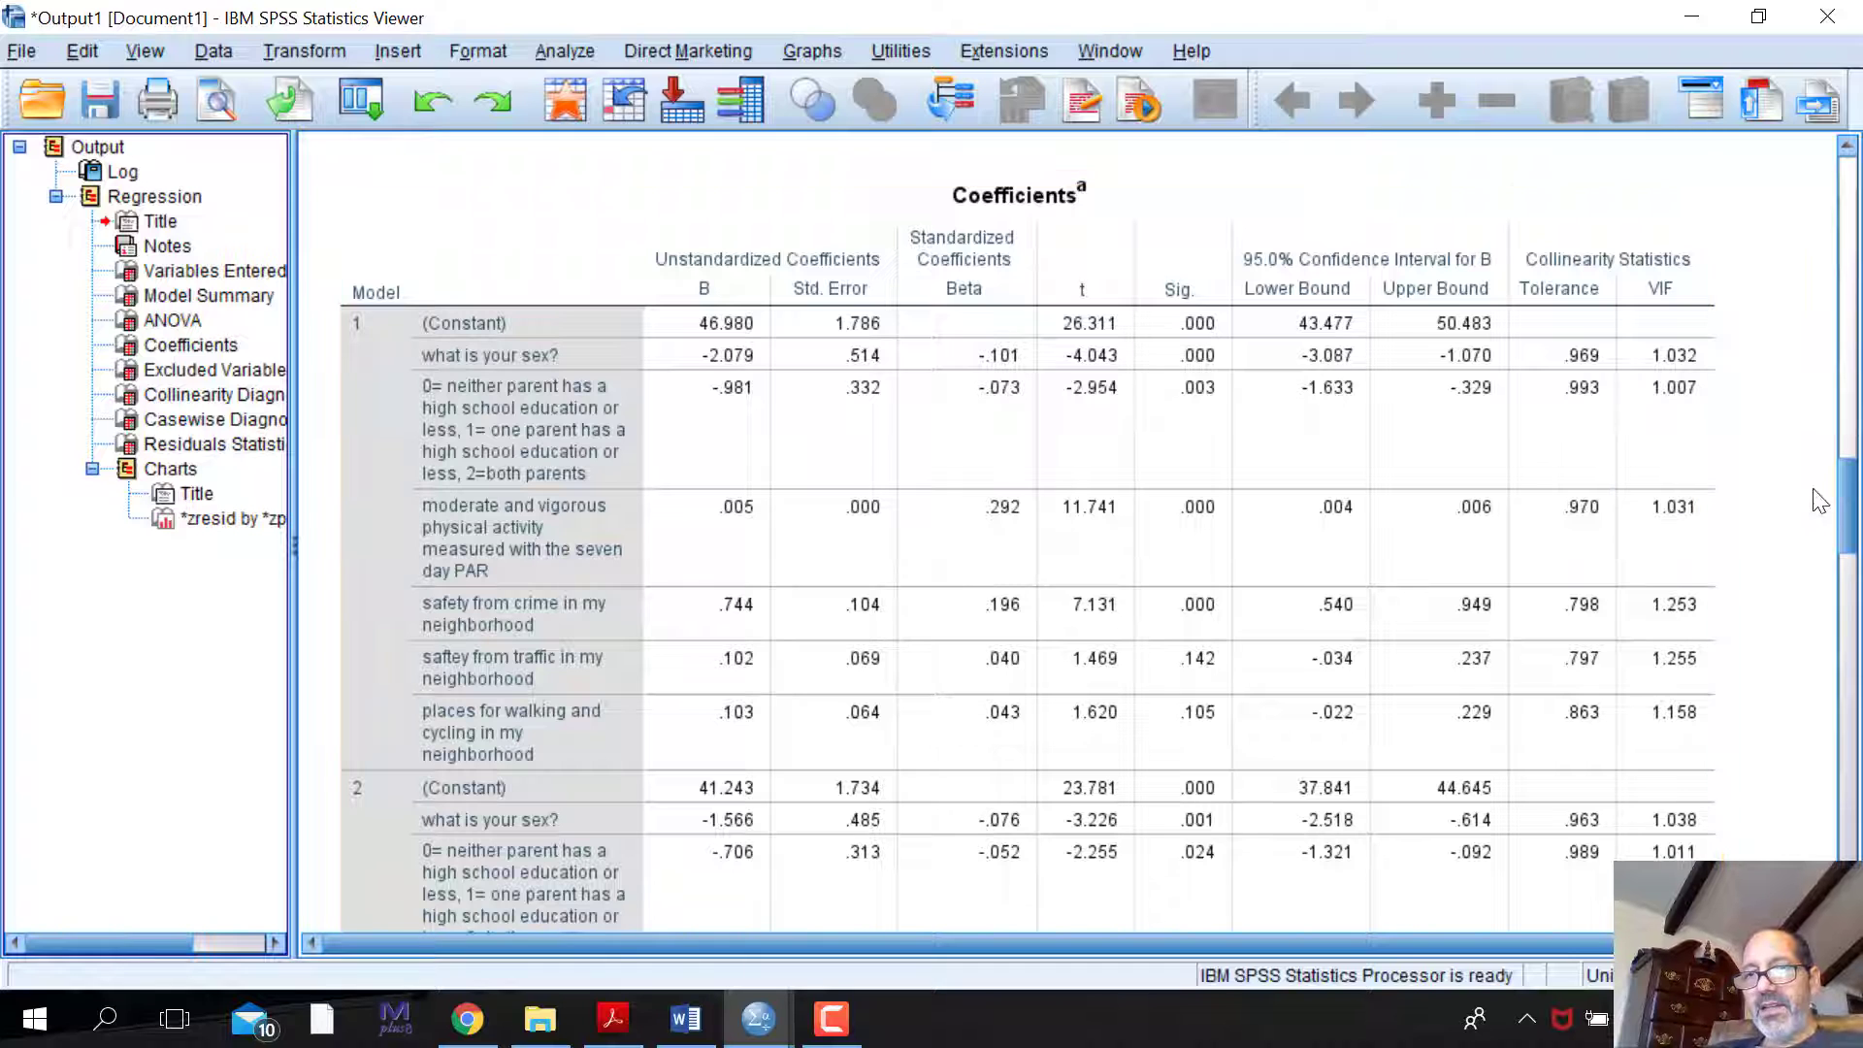
left_click_drag(1839, 494, 1848, 561)
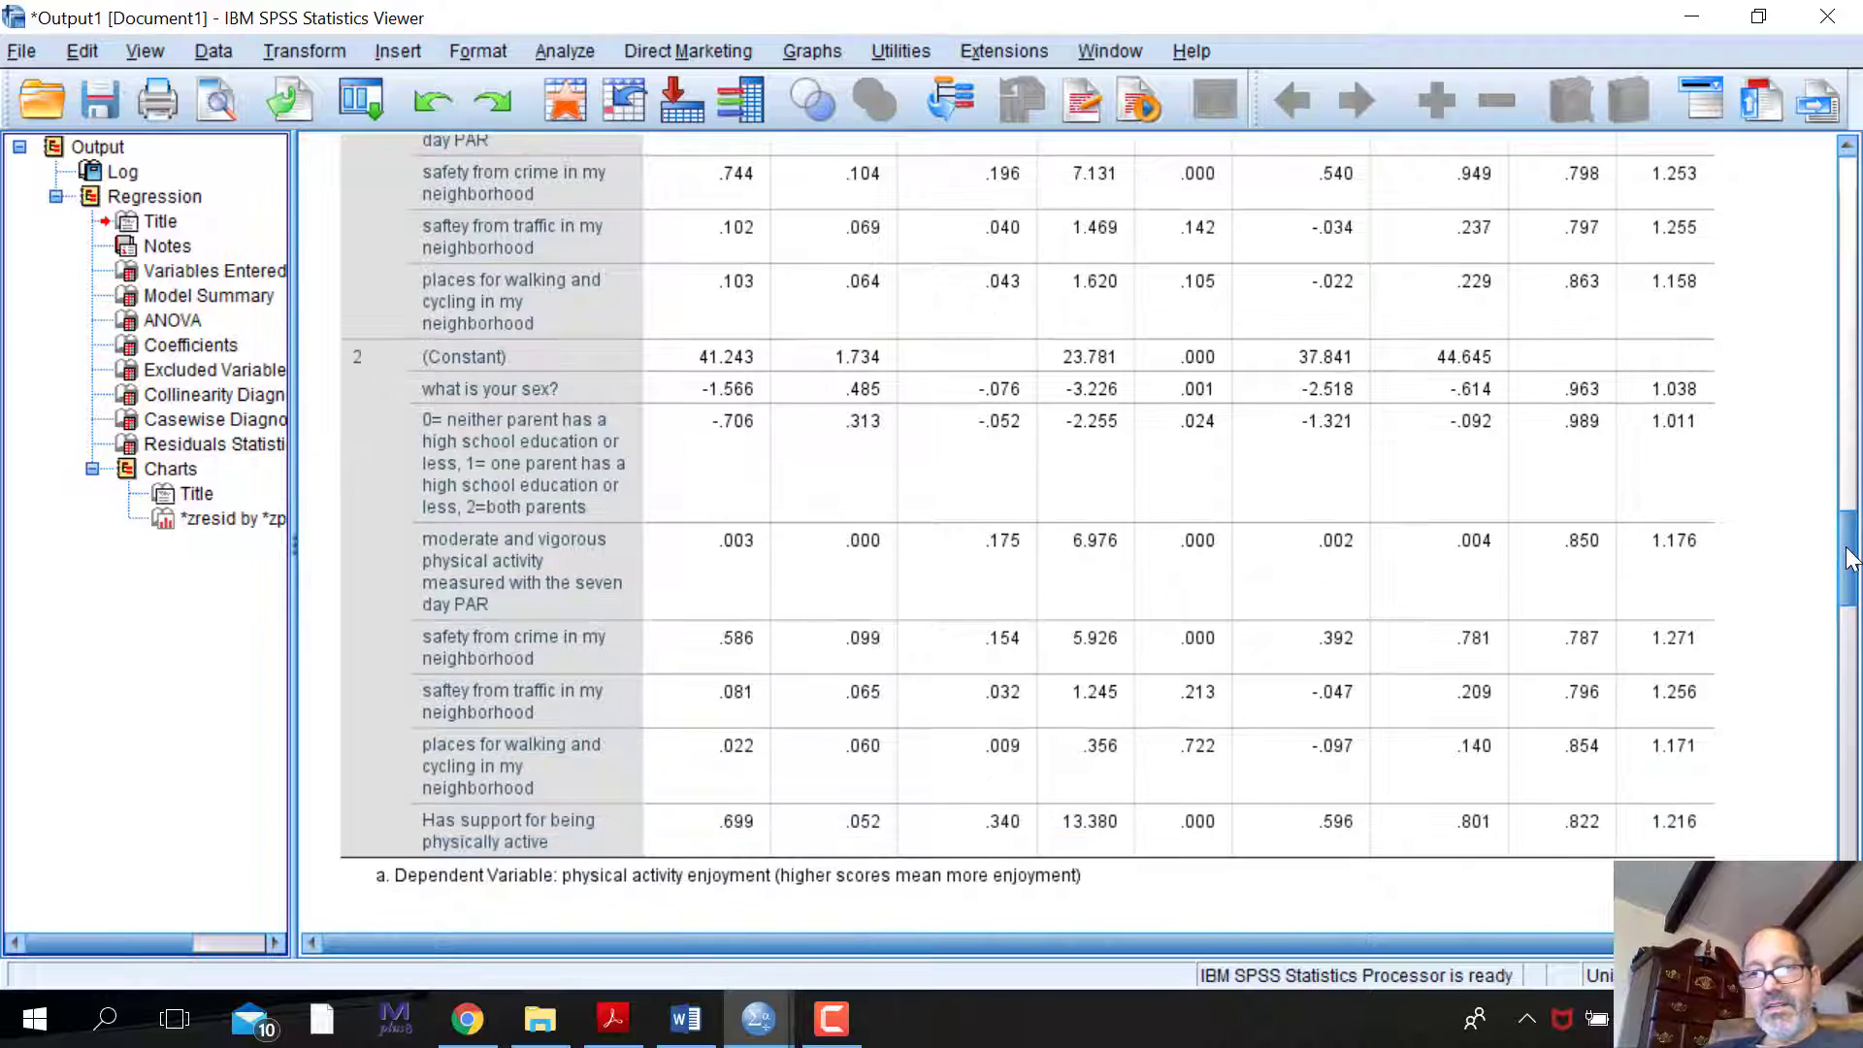
left_click(1670, 607)
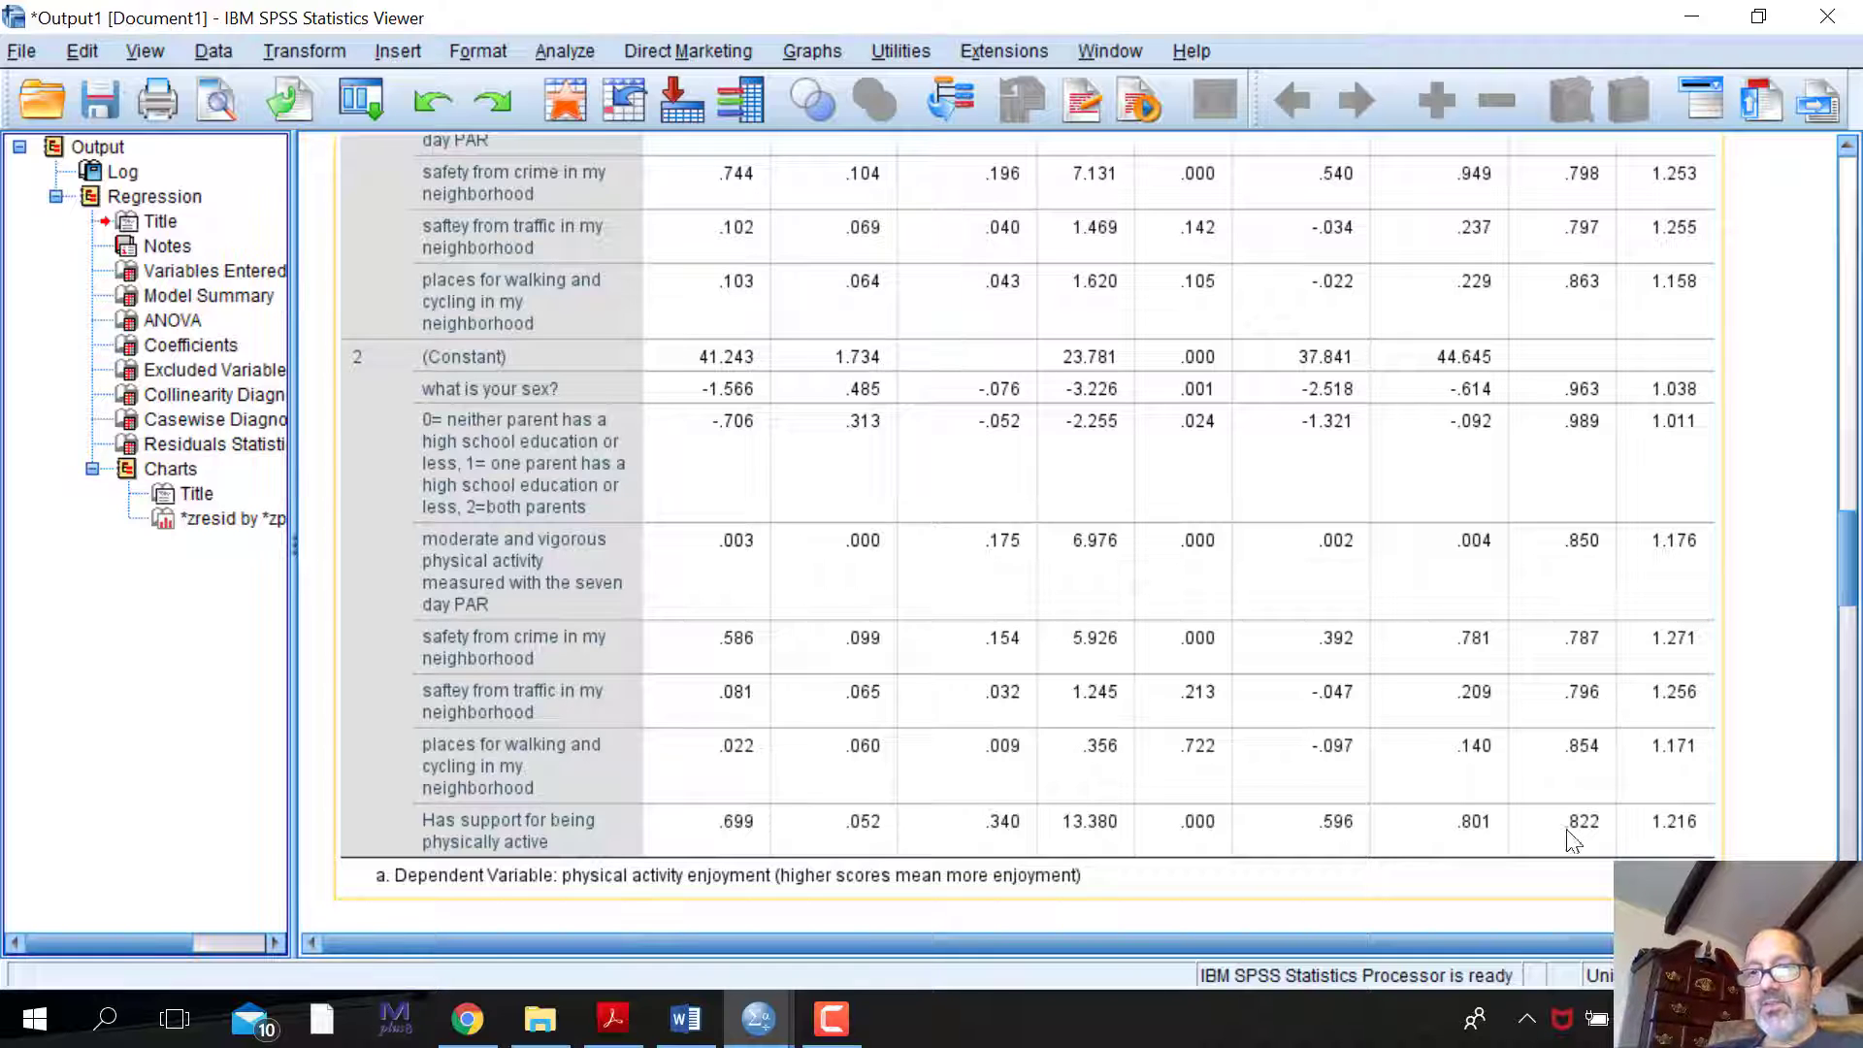
left_click(1800, 648)
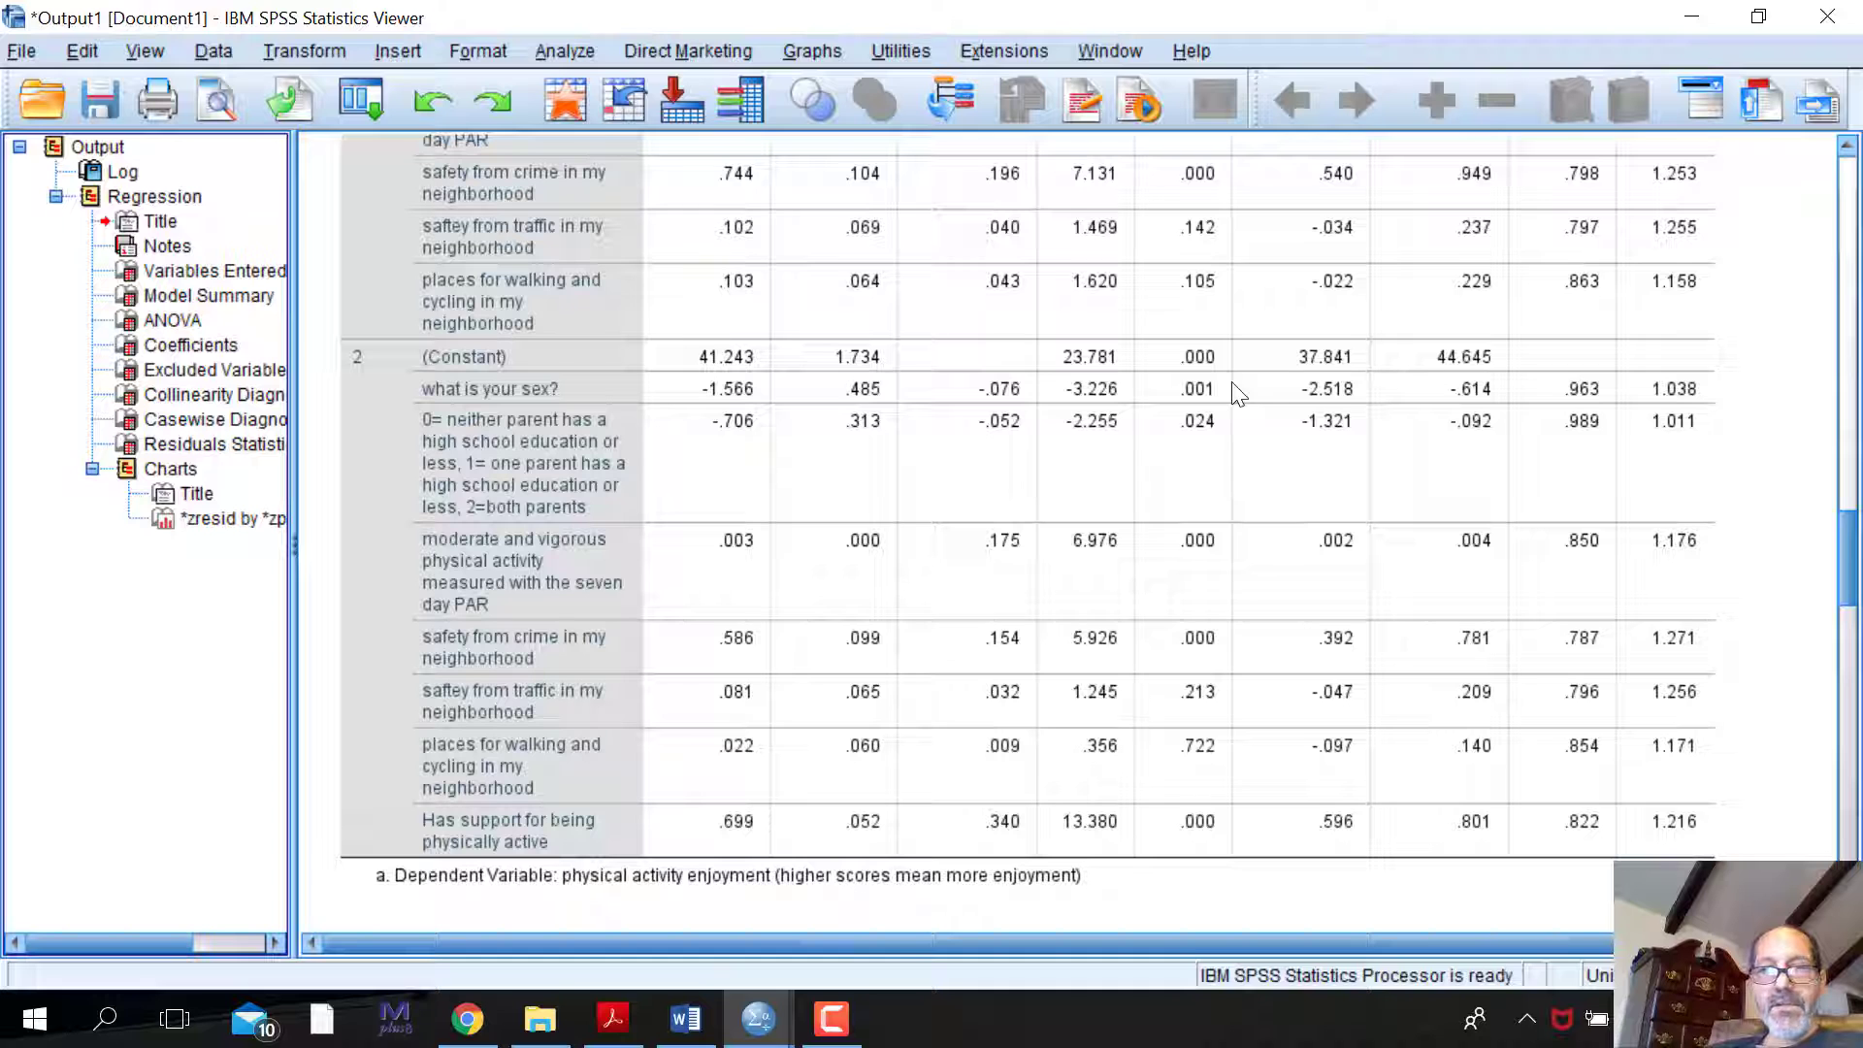
- Compare the predictors' coefficients and significance values in model 1 with those in model 2, where support for being physically active is added
scroll(1237, 393, "up", 5)
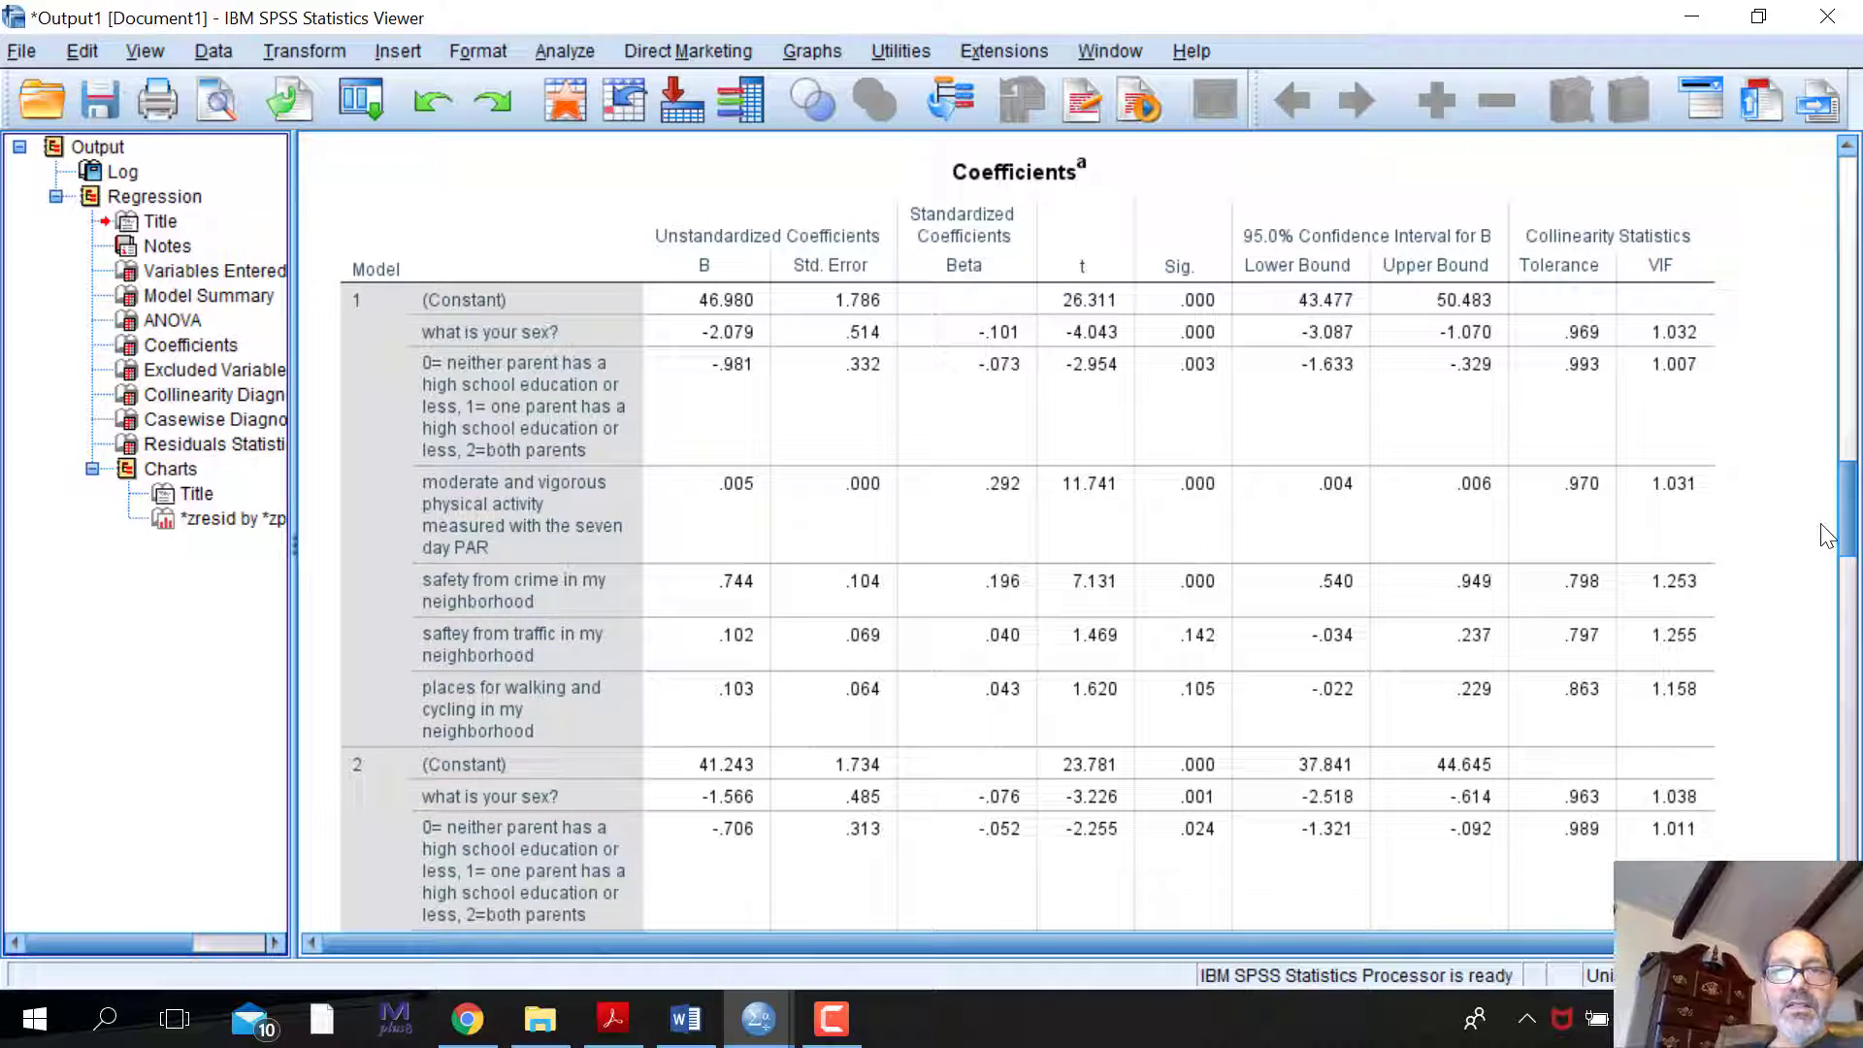
left_click(1261, 388)
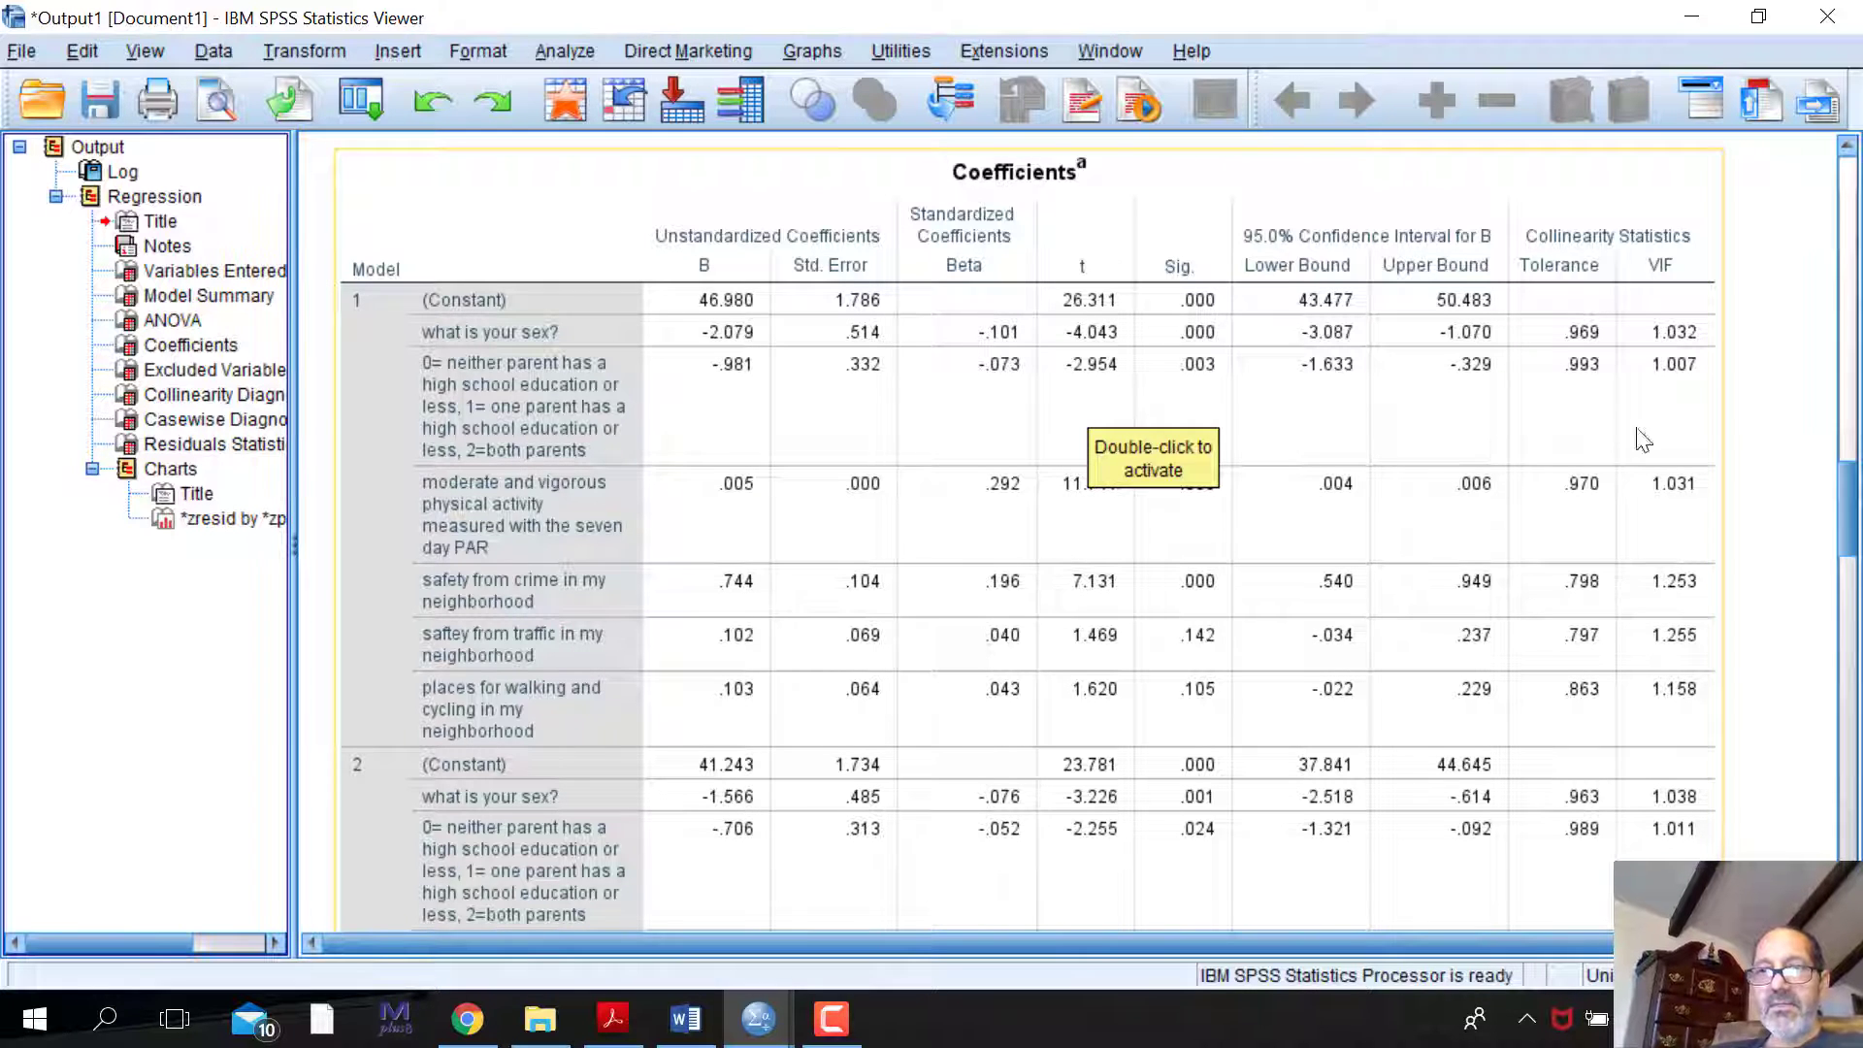
left_click_drag(1846, 494, 1846, 550)
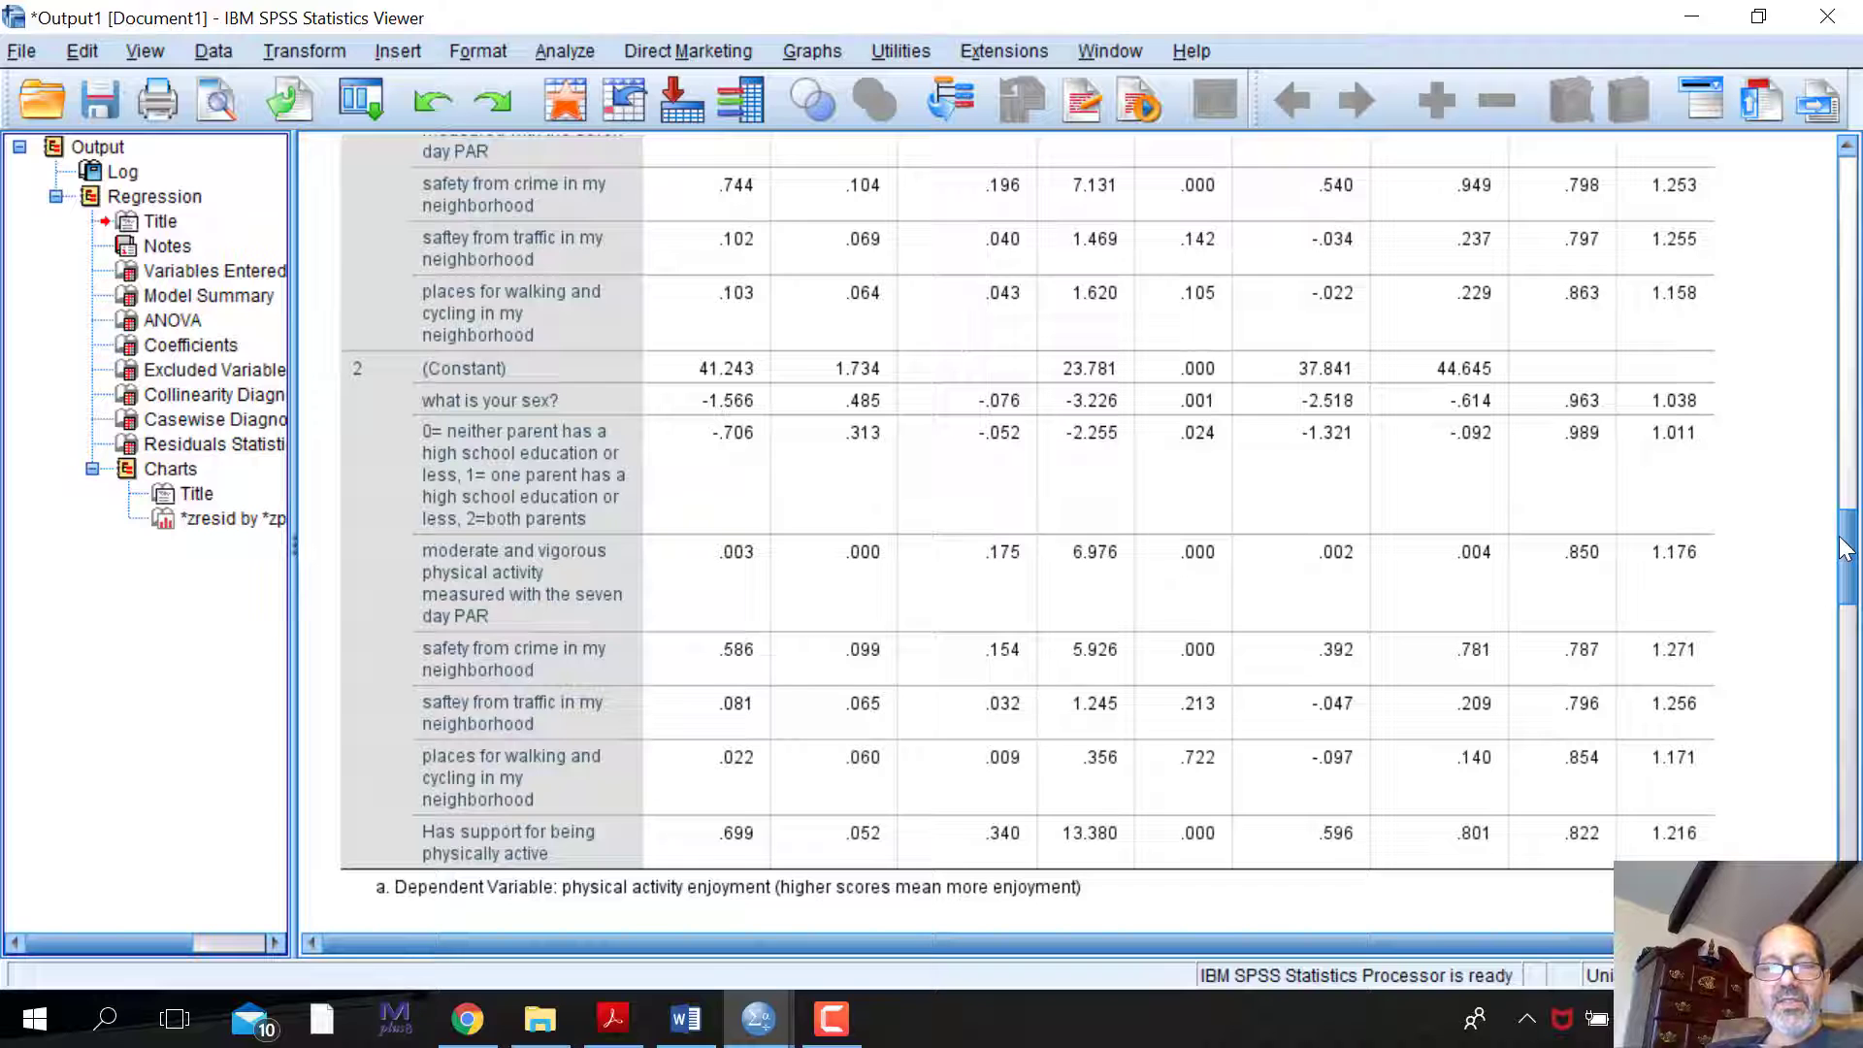
left_click(1228, 369)
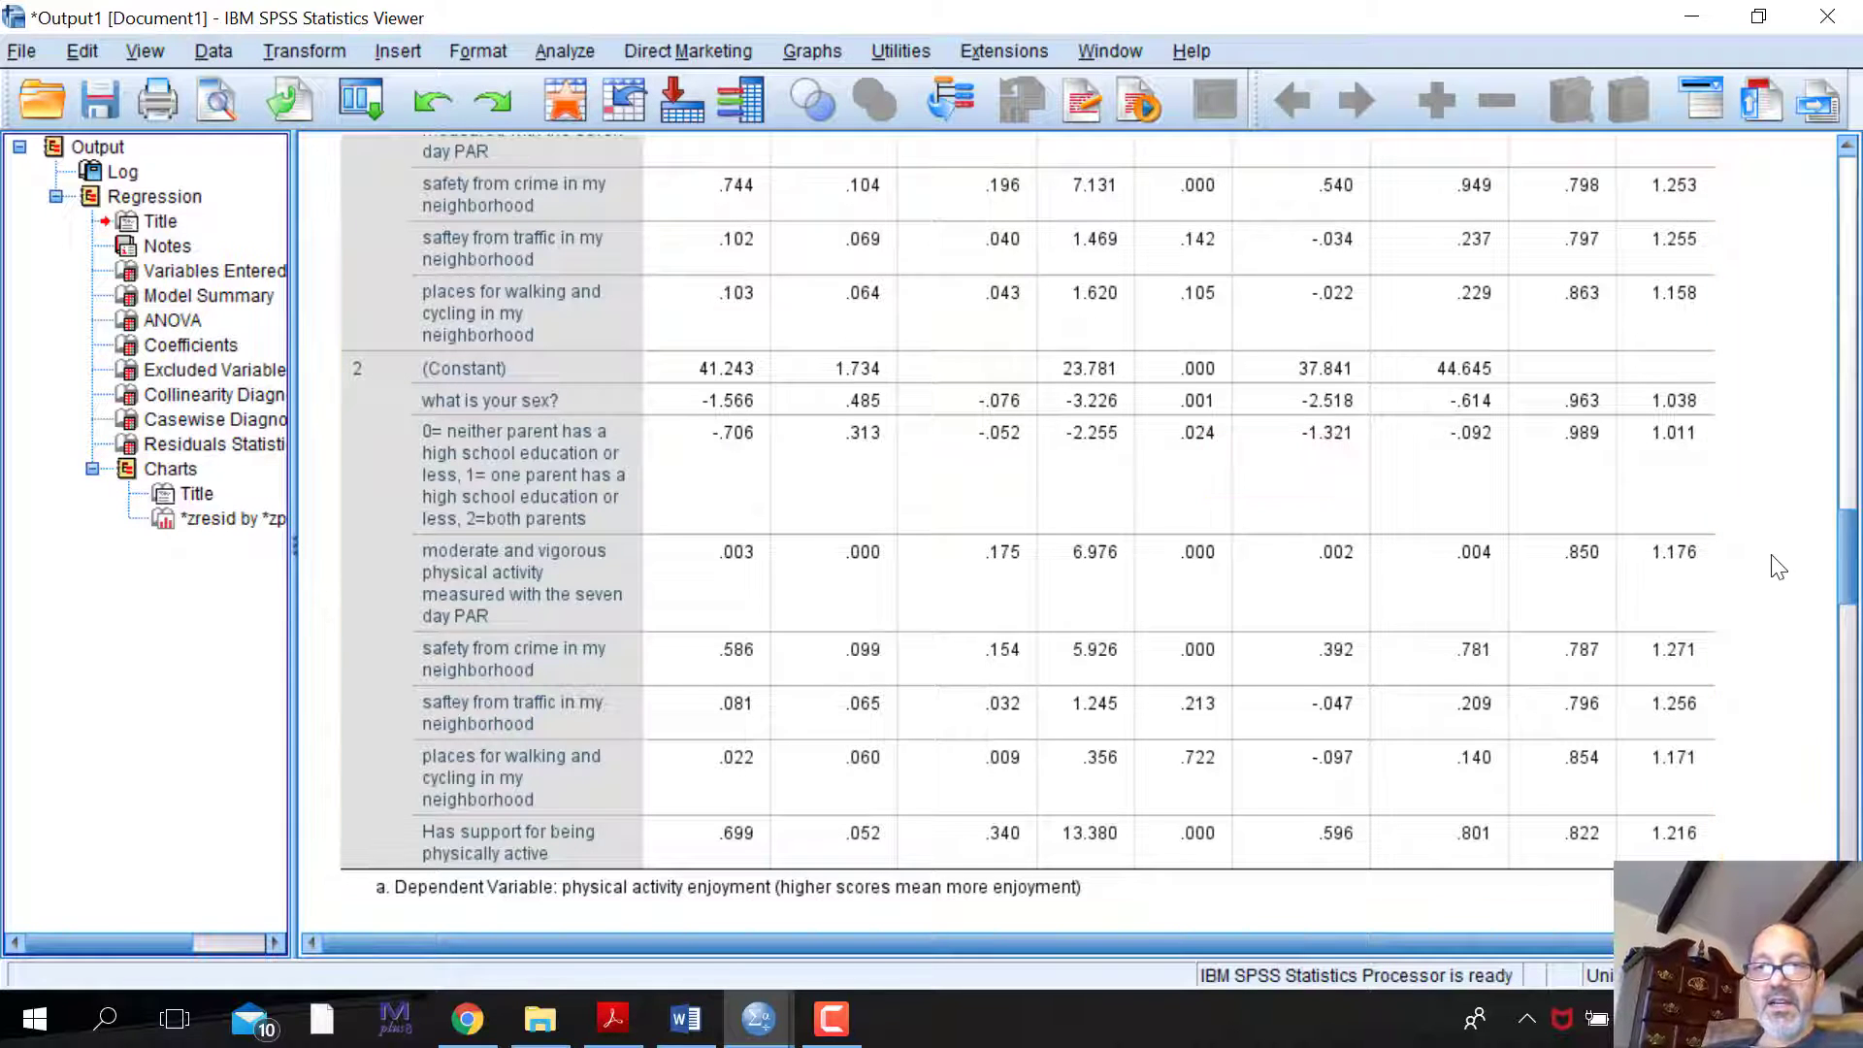
left_click(1584, 493)
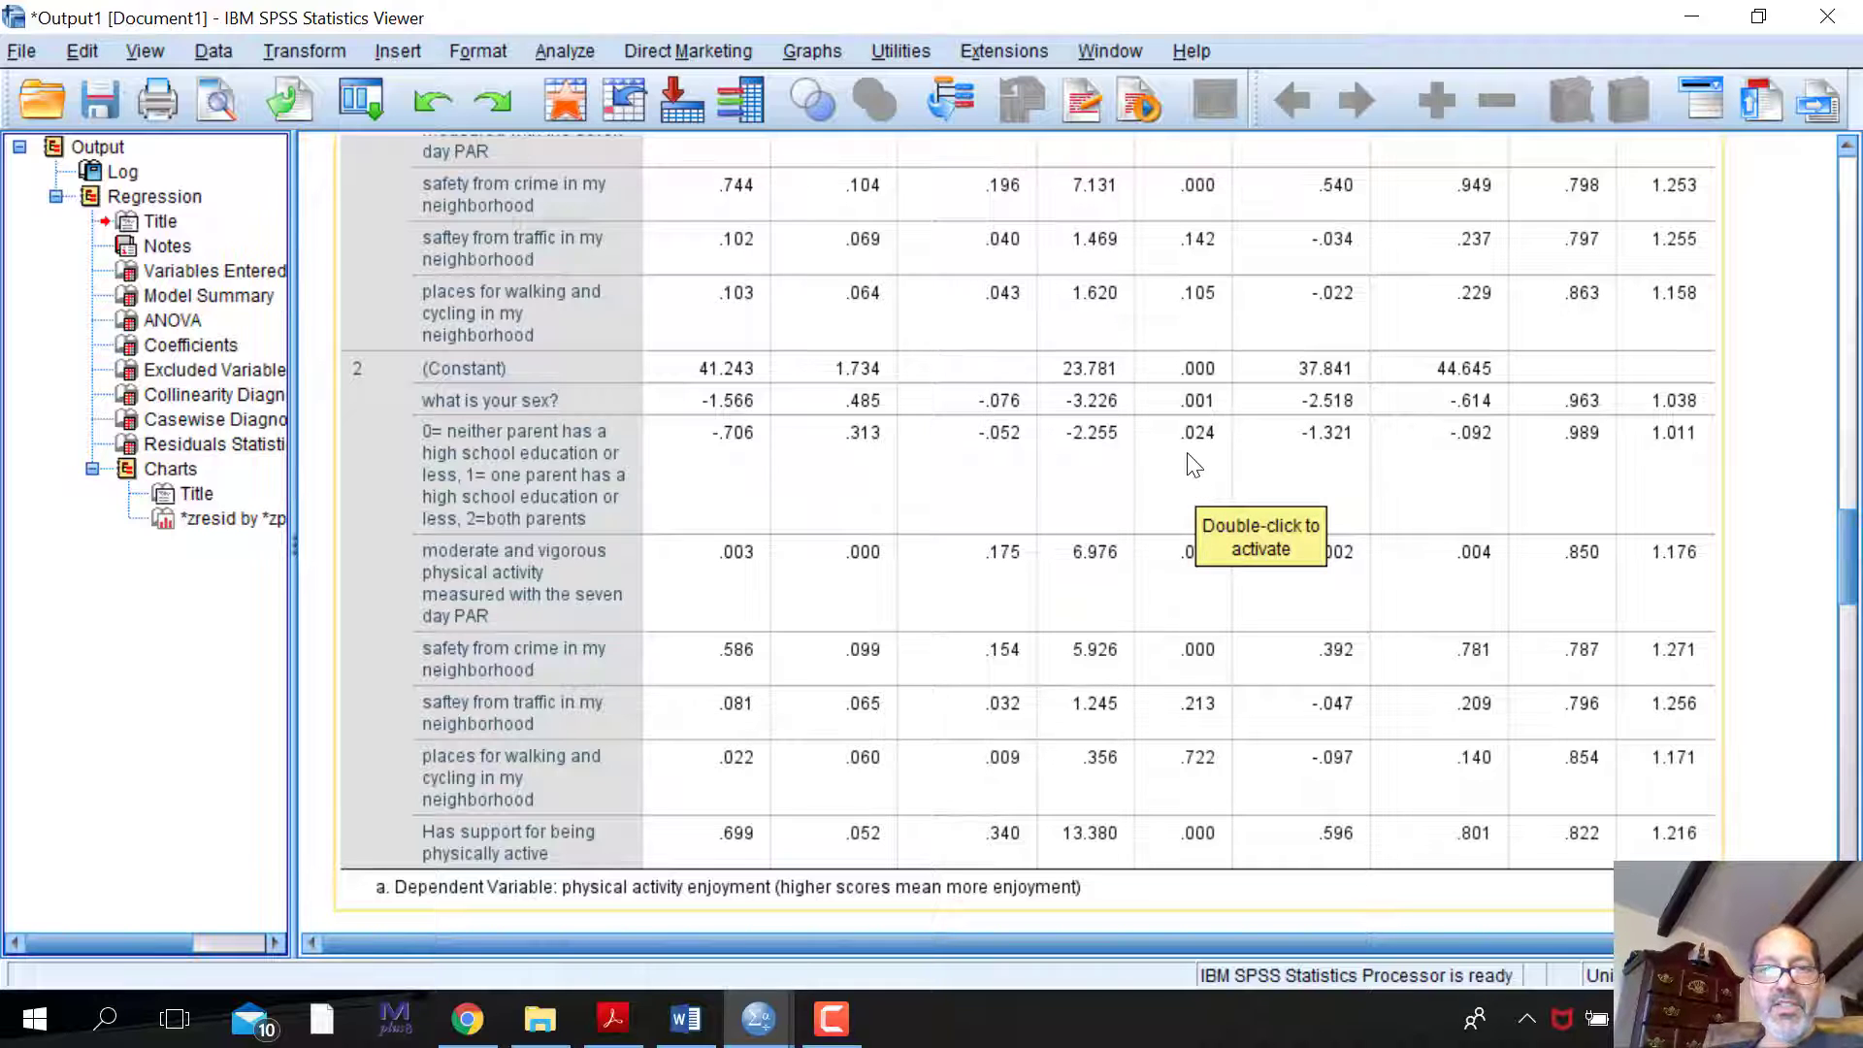
left_click(1741, 563)
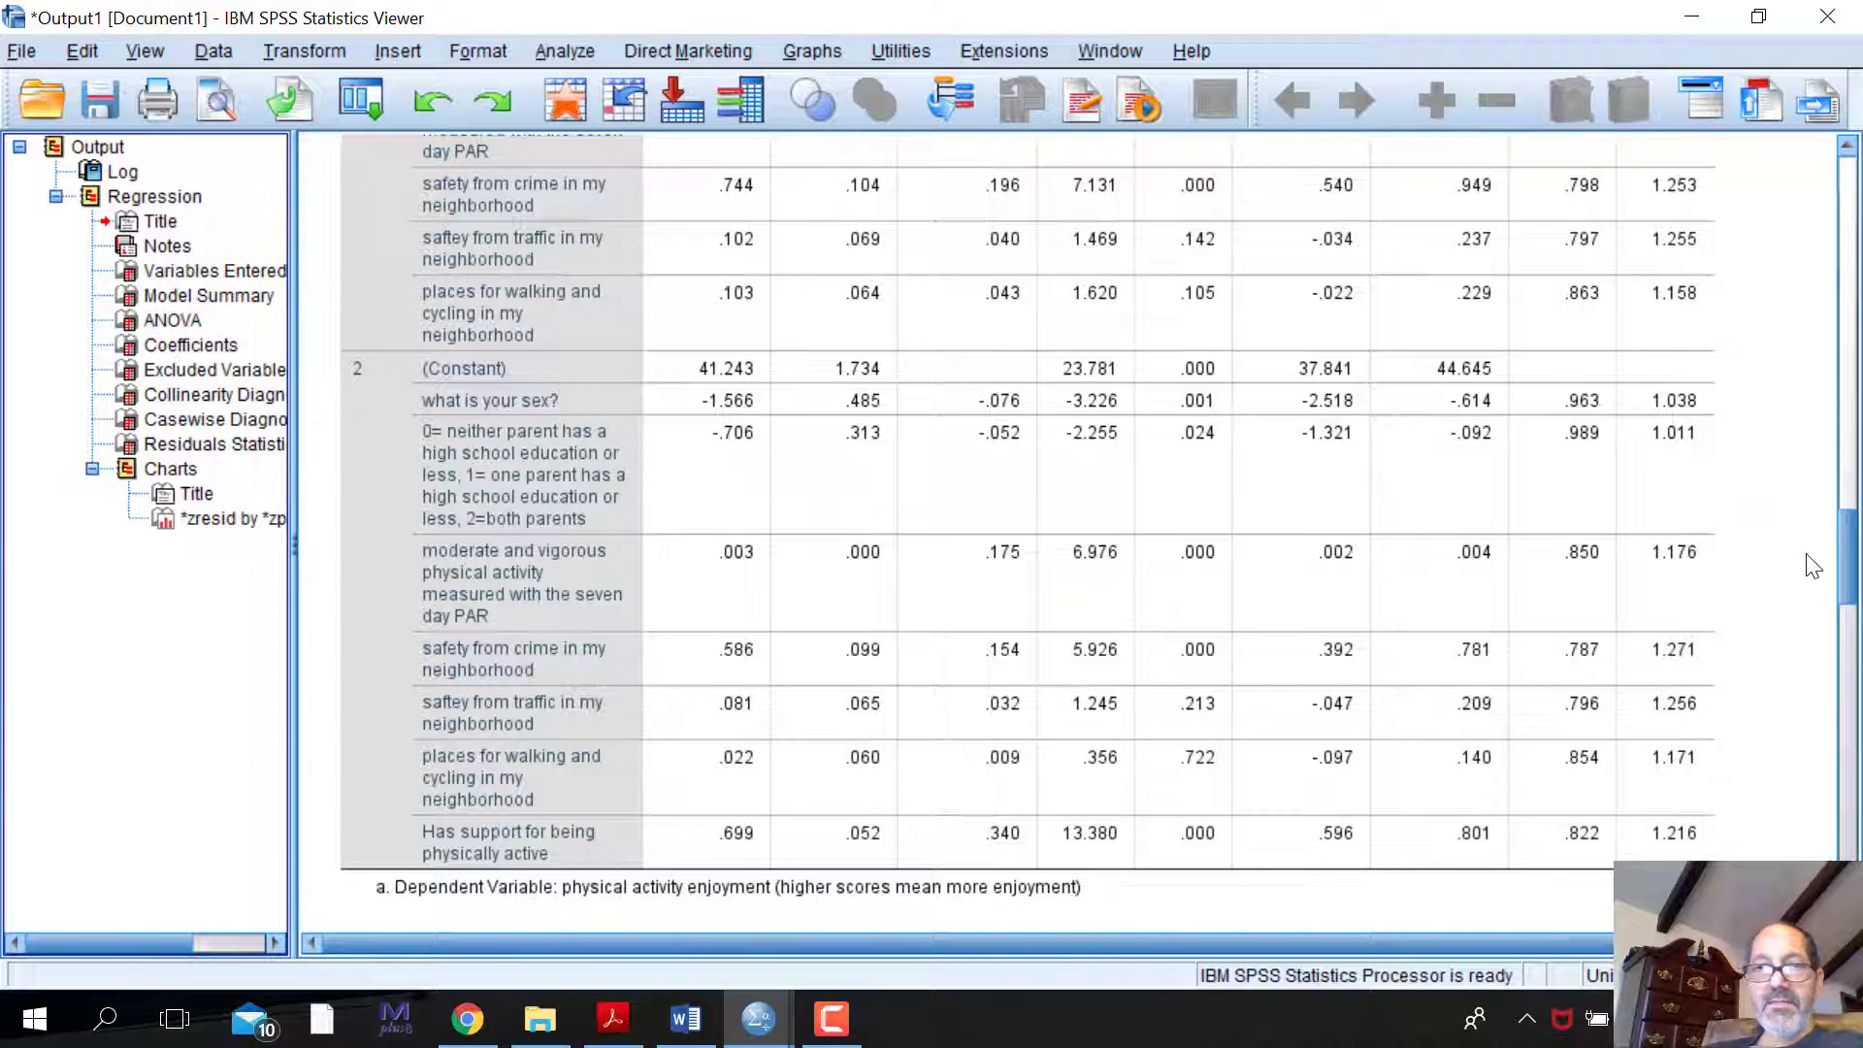
left_click(1096, 580)
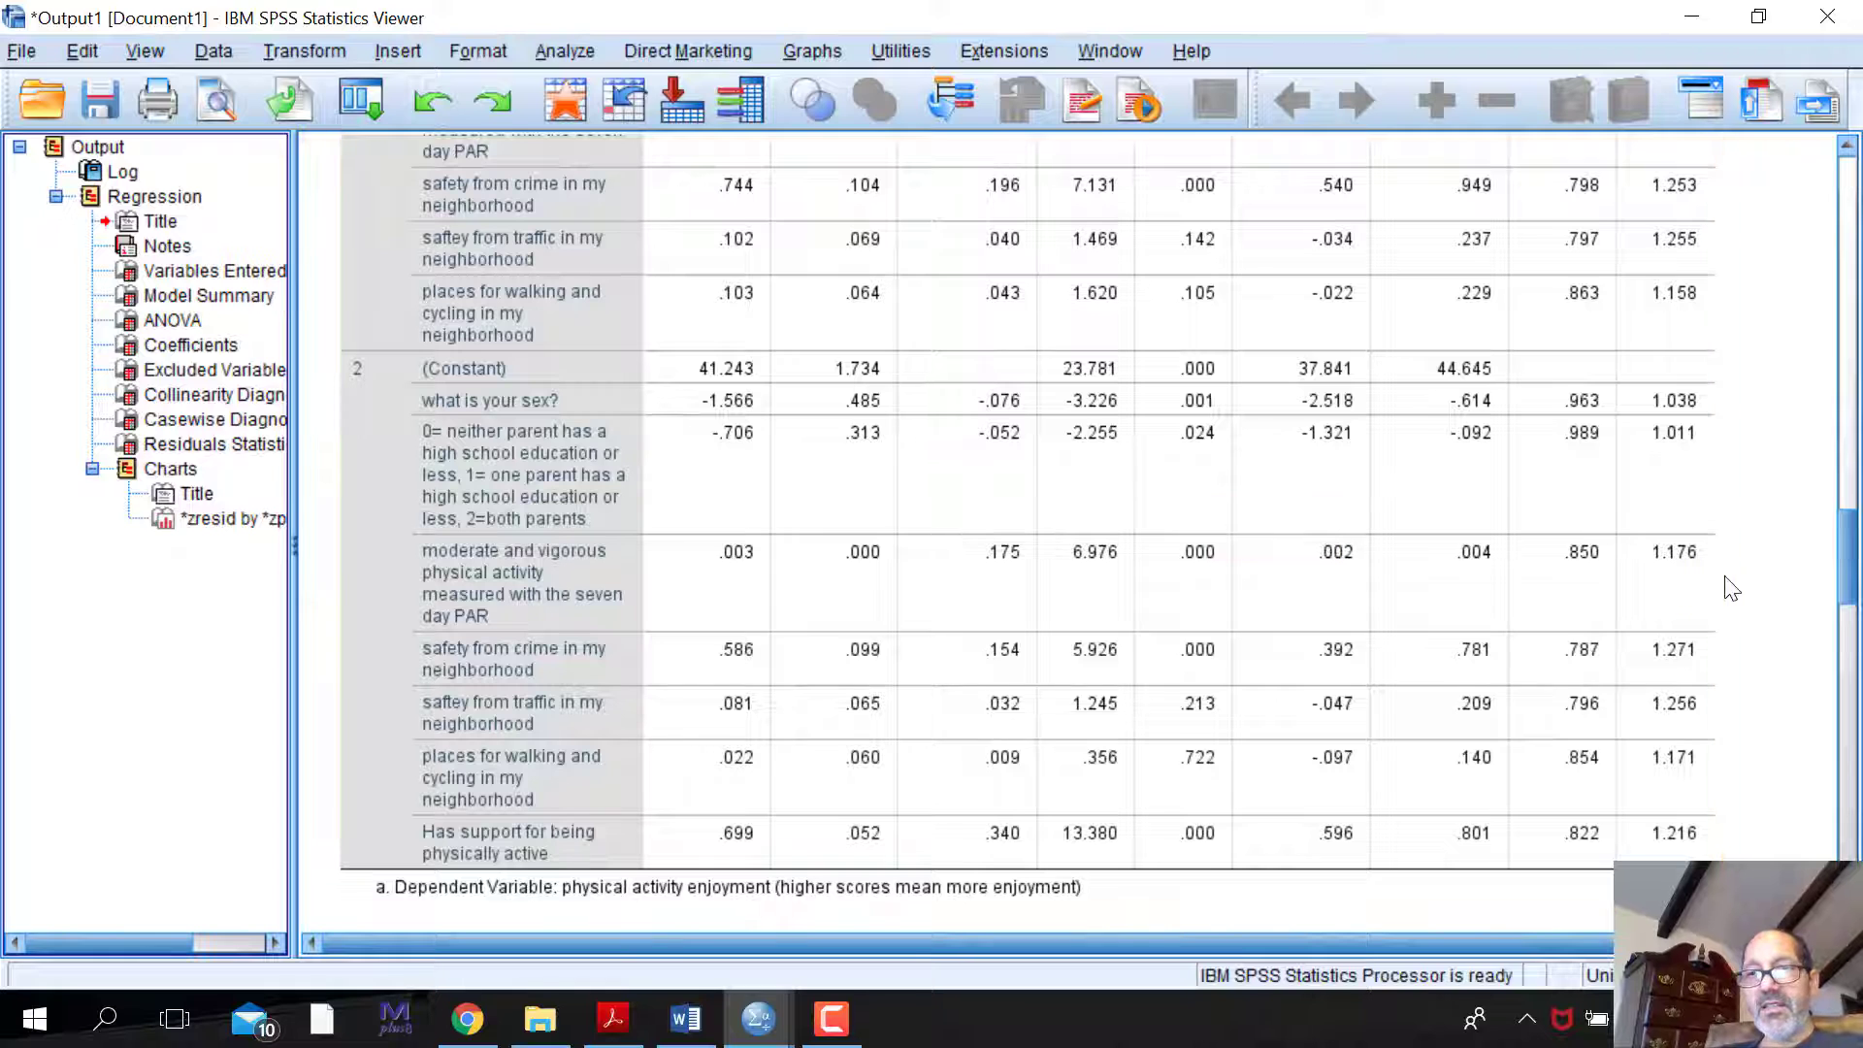
scroll(1848, 588, "down", 1)
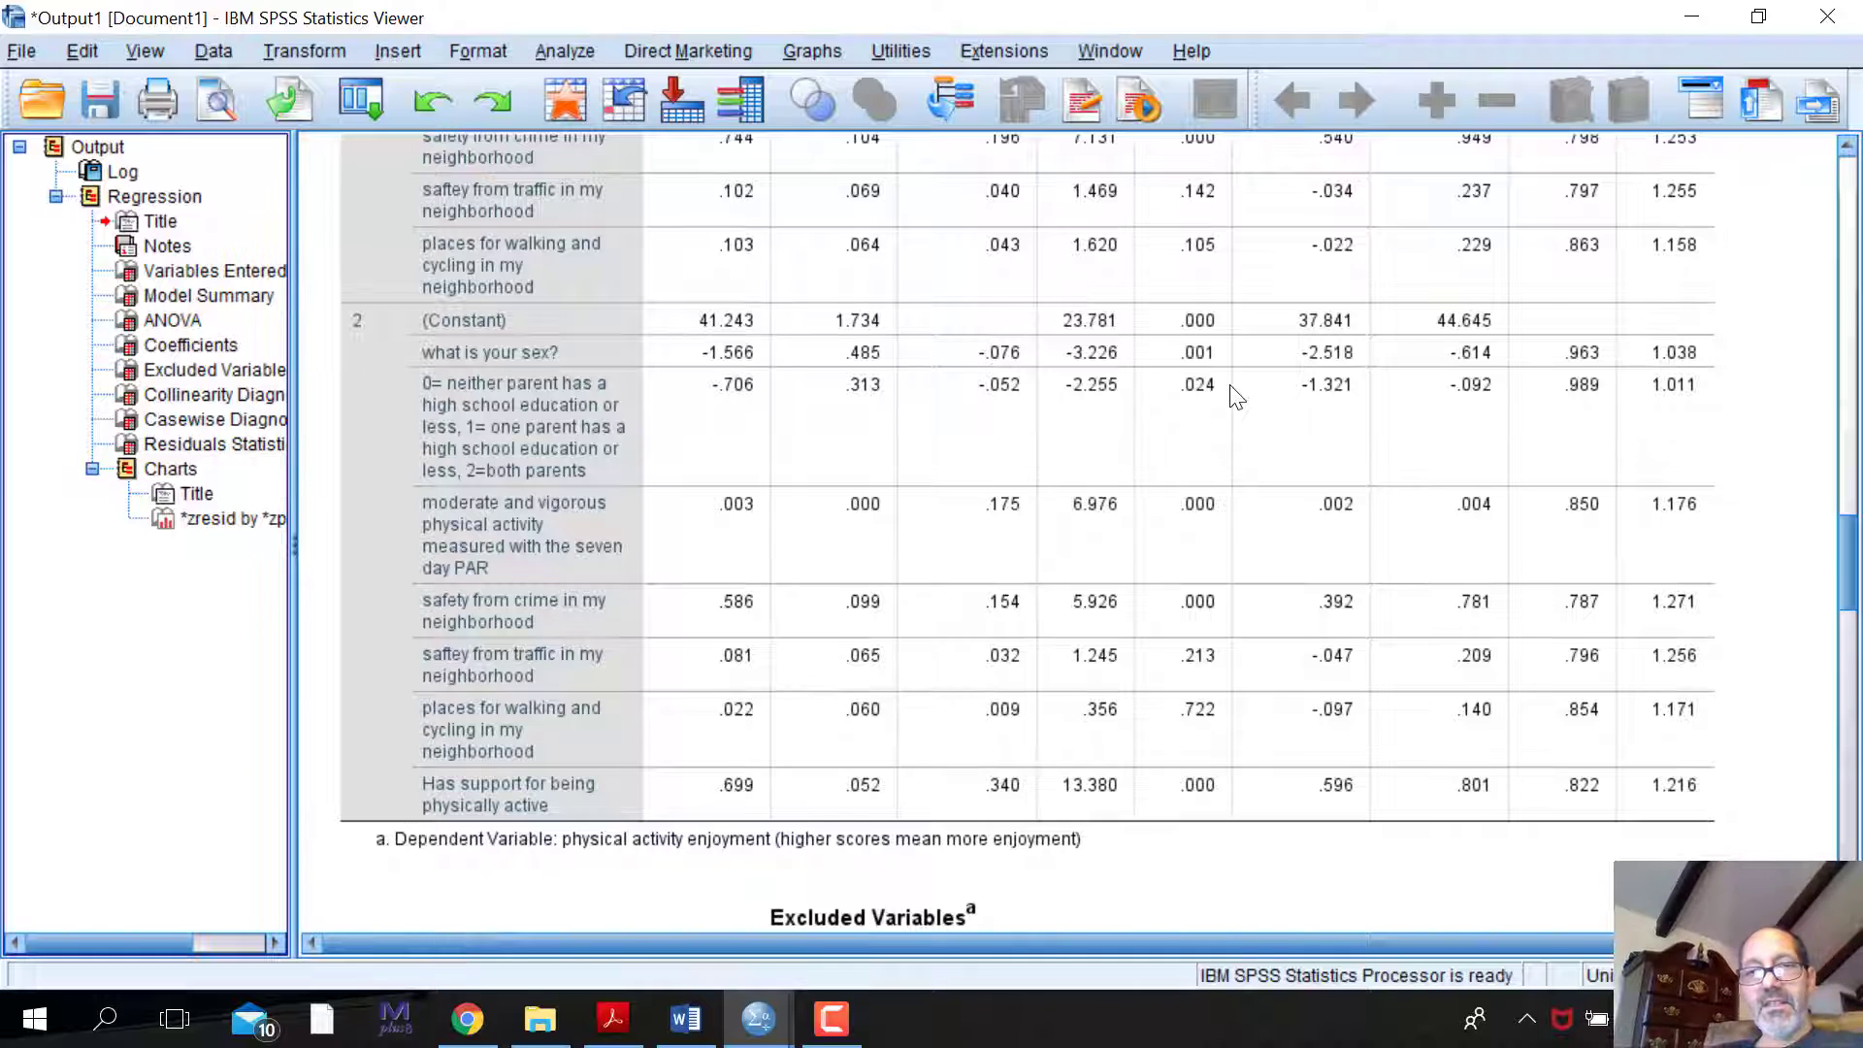
- Switch to the regression.sav data editor and check the value labels of the Female_w1 variable, leaving them unchanged
left_click(1713, 589)
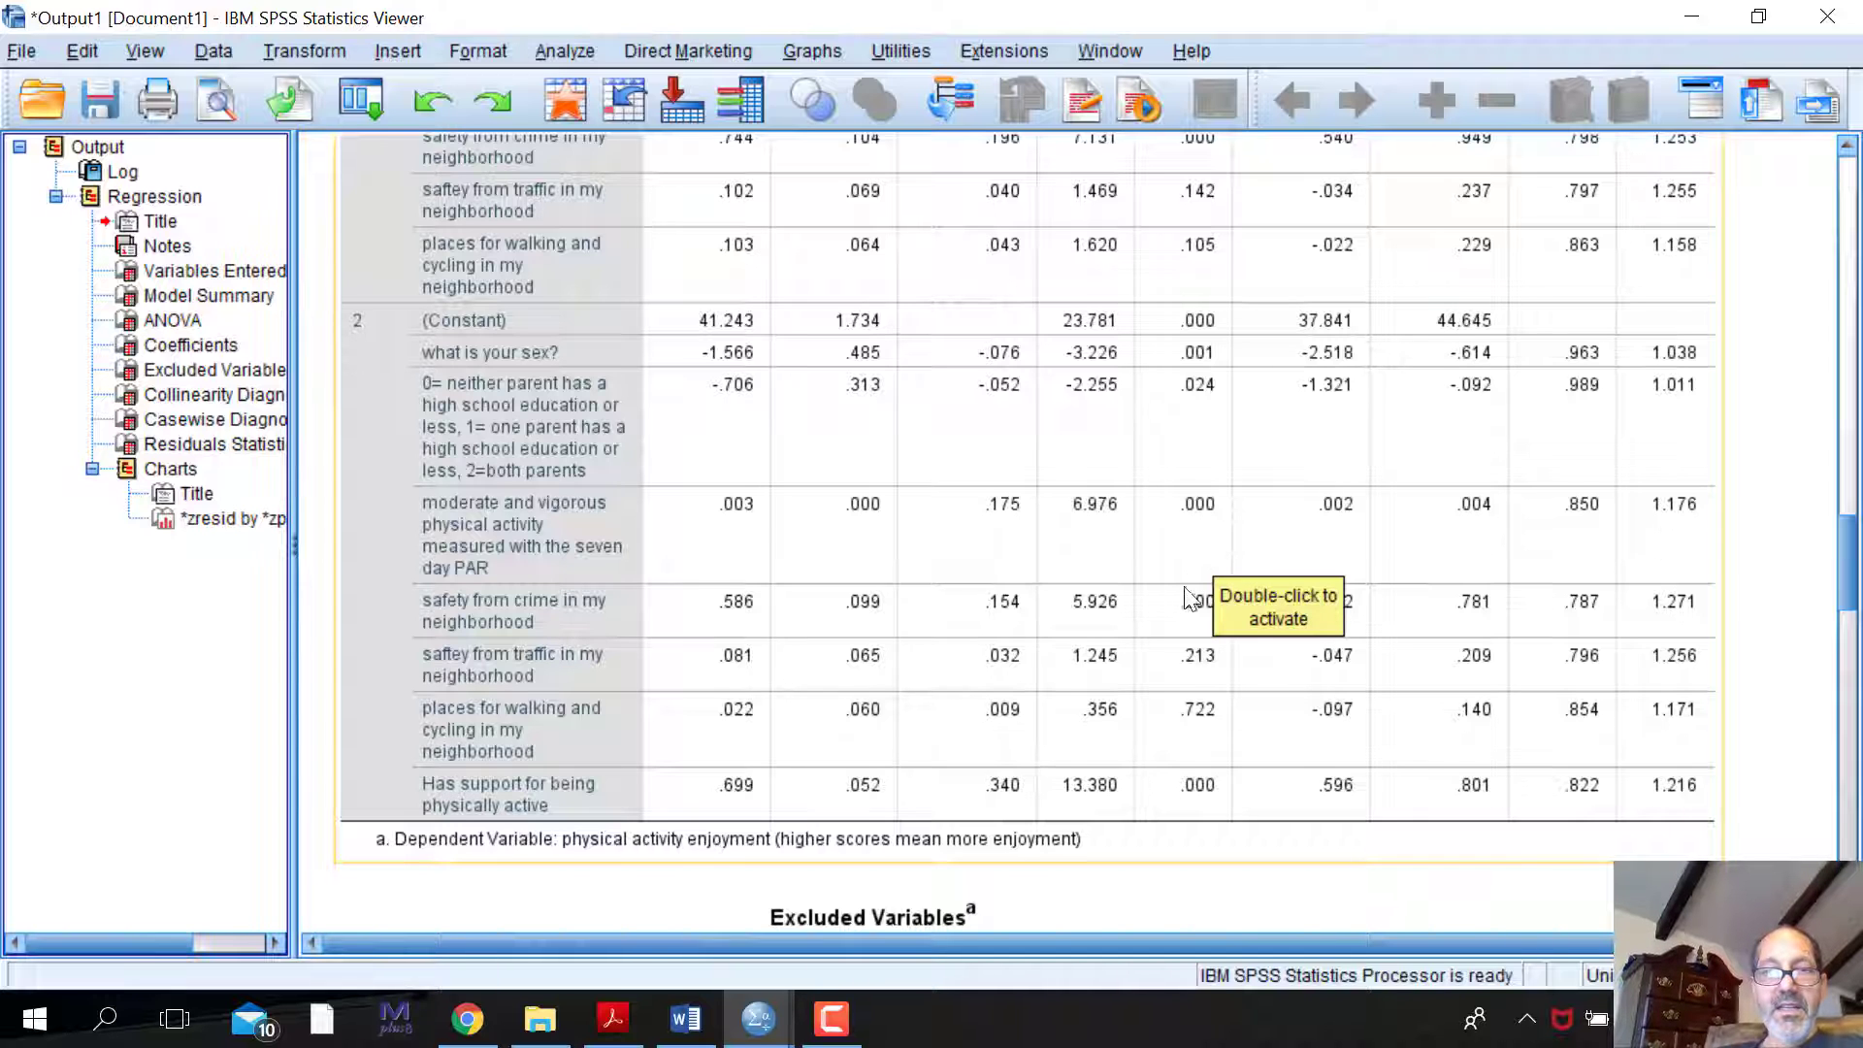
scroll(1193, 485, "up", 5)
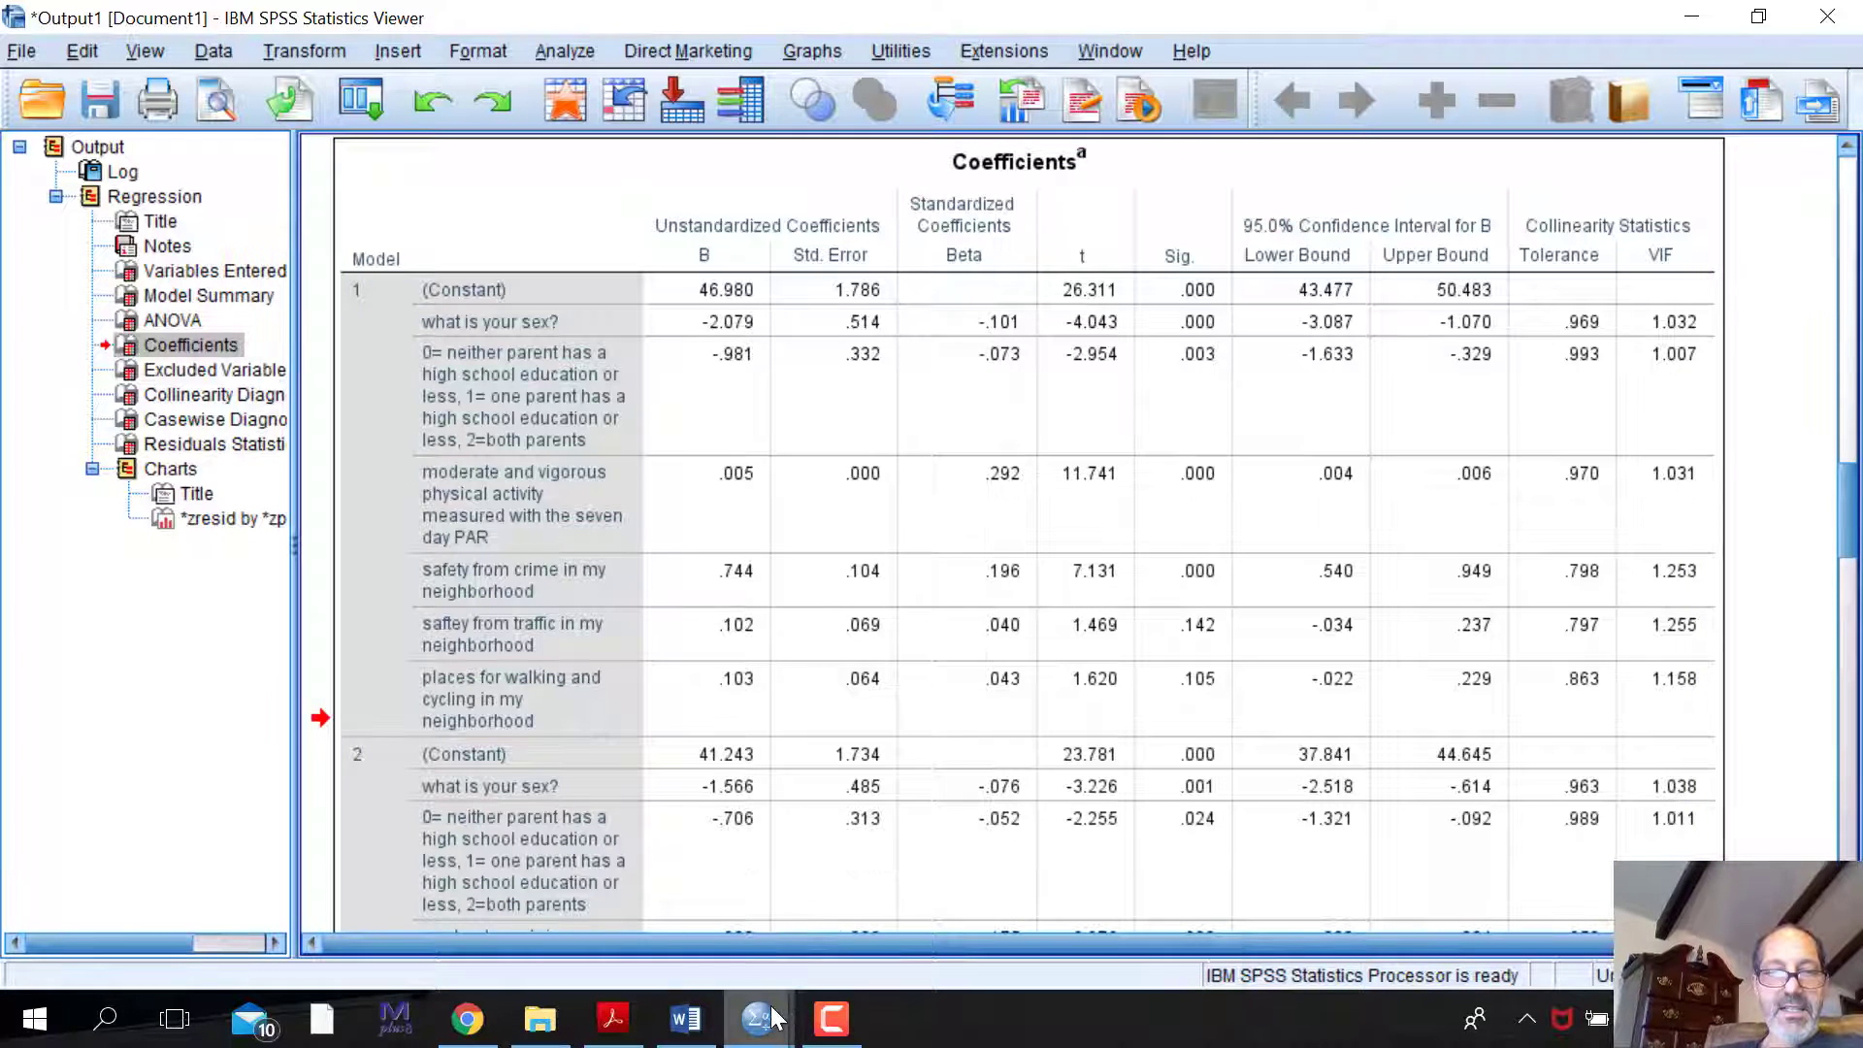
mouse_move(771, 1014)
left_click(998, 926)
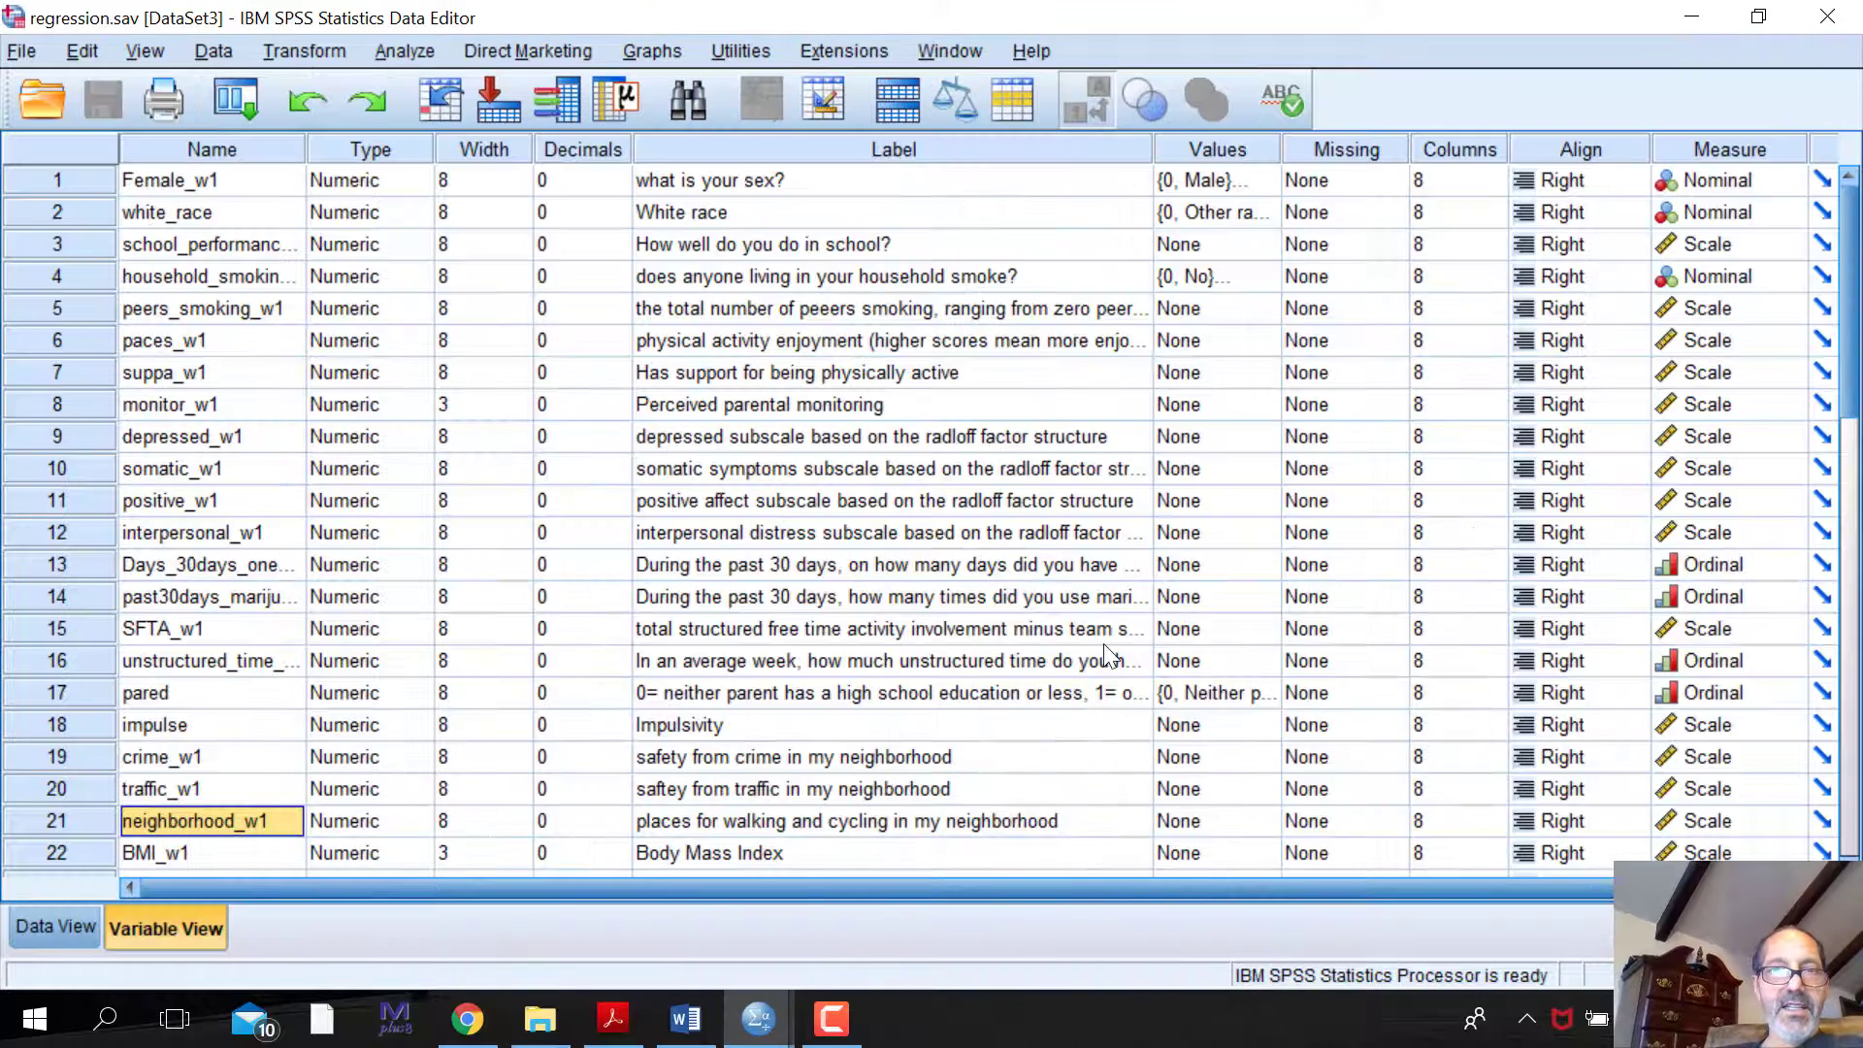
left_click(1252, 181)
left_click(1272, 180)
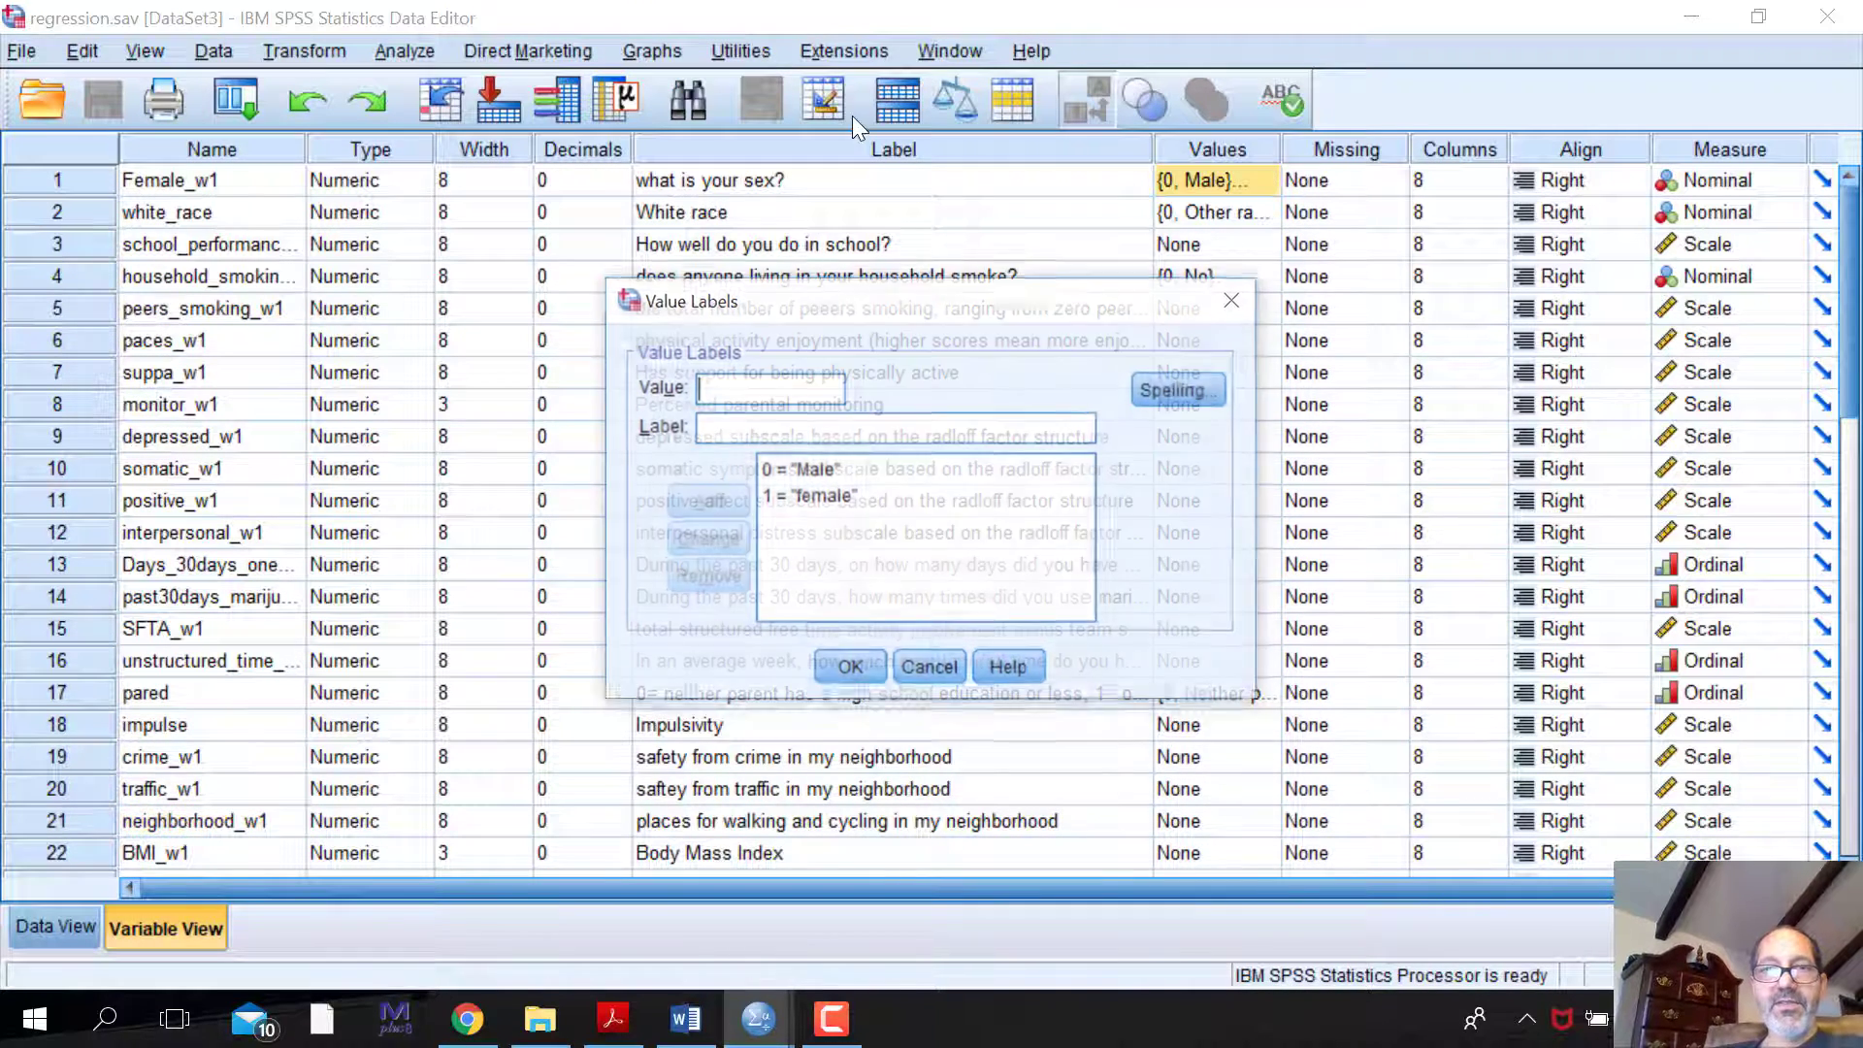
left_click(940, 667)
- Go back to the output document and examine the significance values and confidence intervals of the model 2 predictors in the Coefficients table
mouse_move(766, 1016)
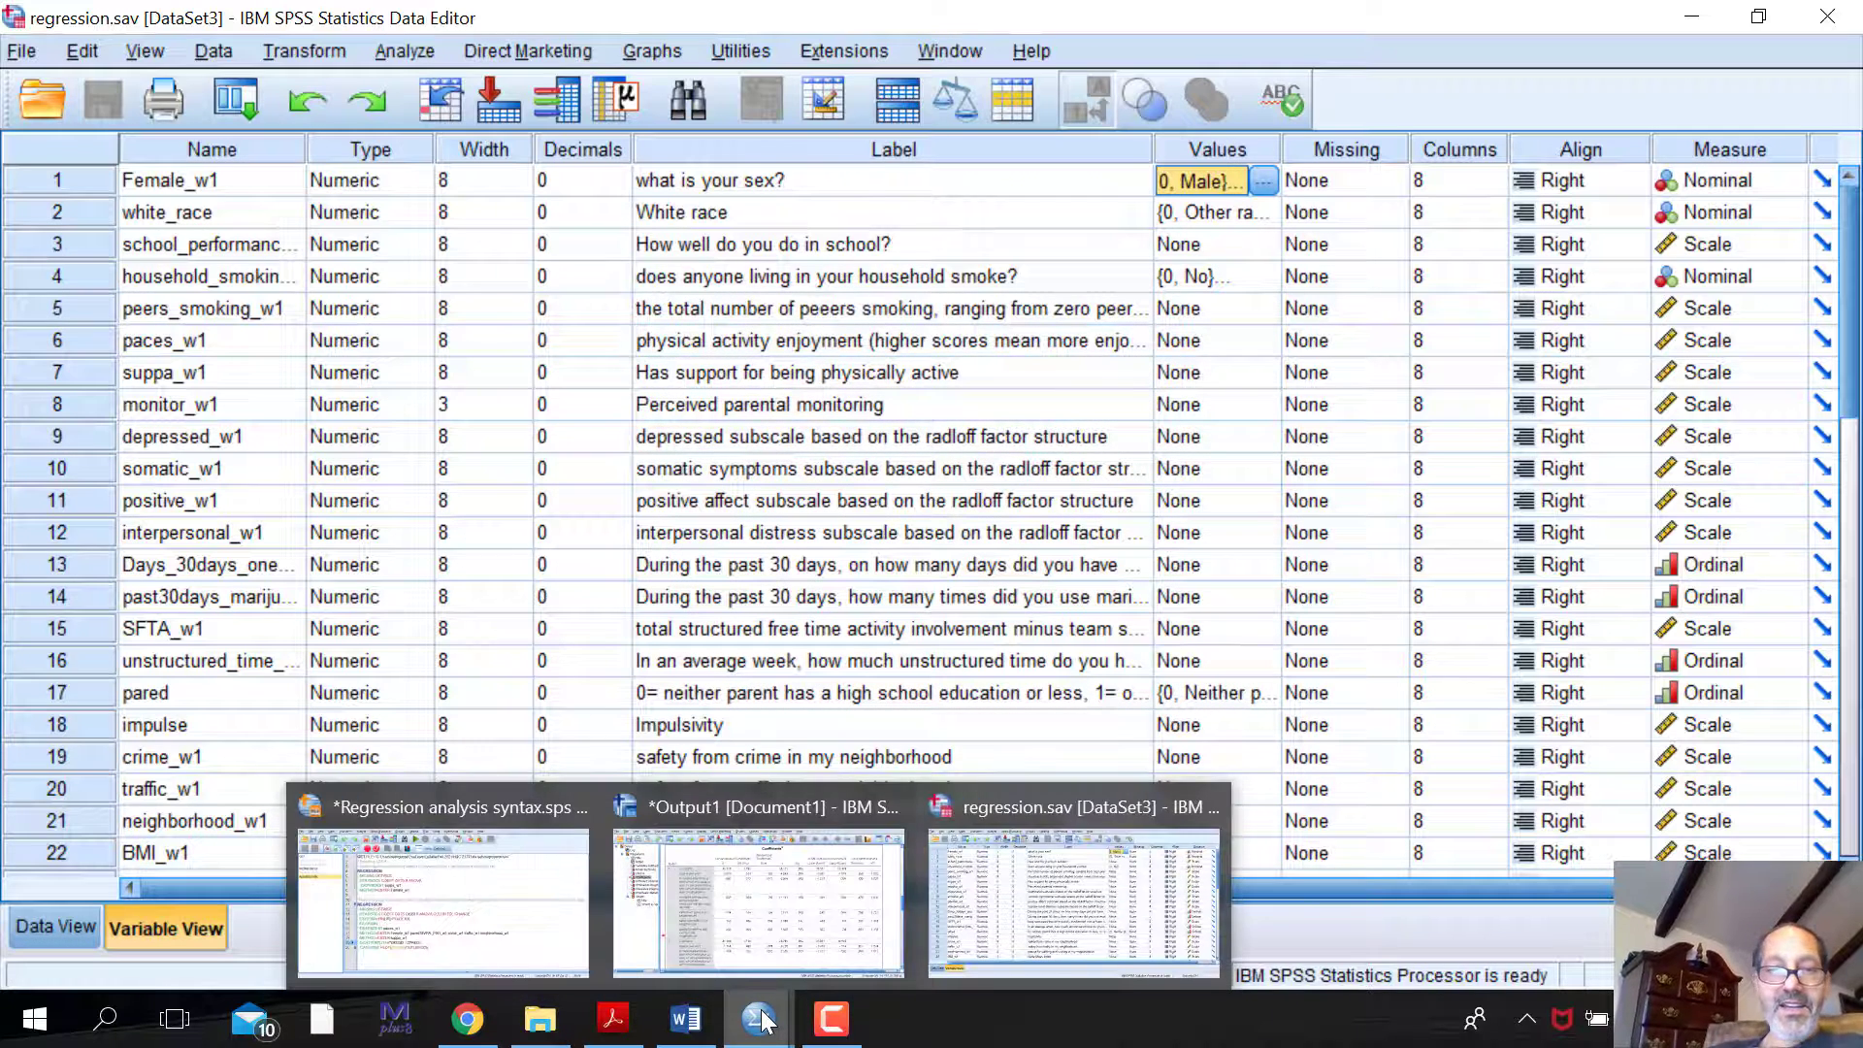
left_click(769, 939)
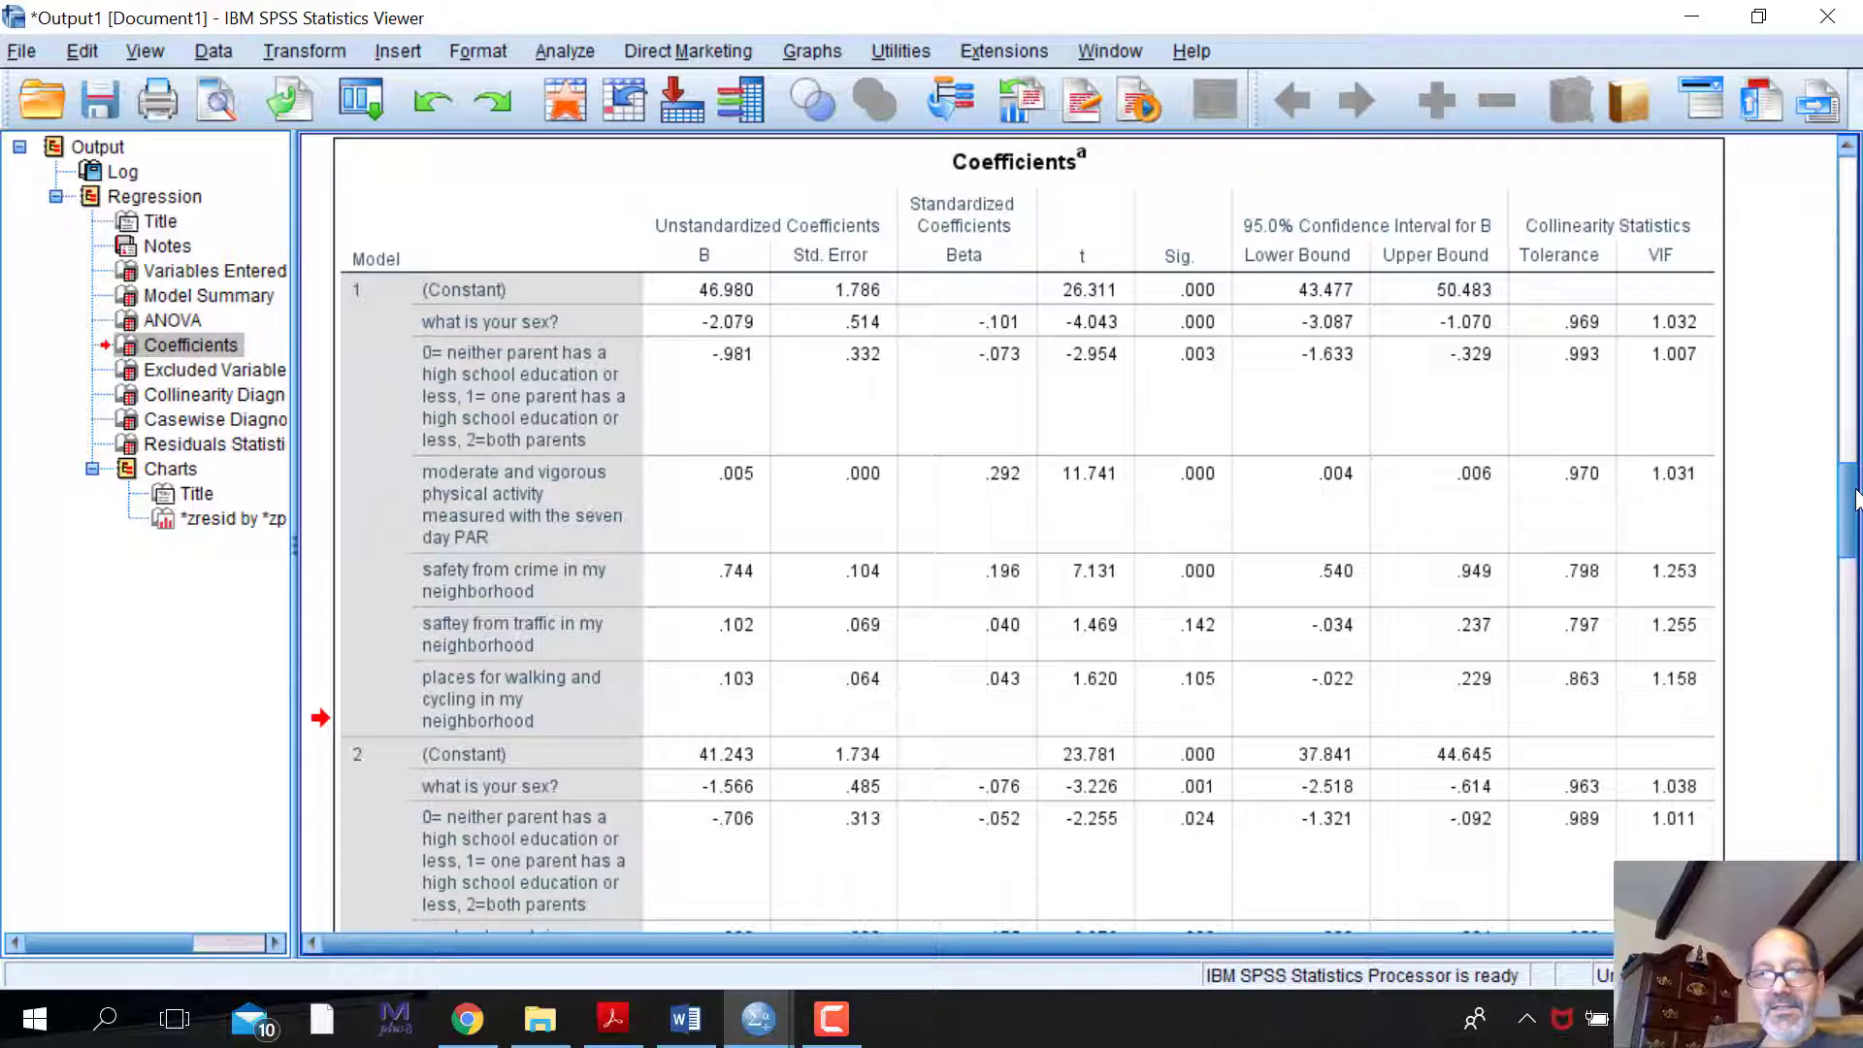
left_click(1213, 762)
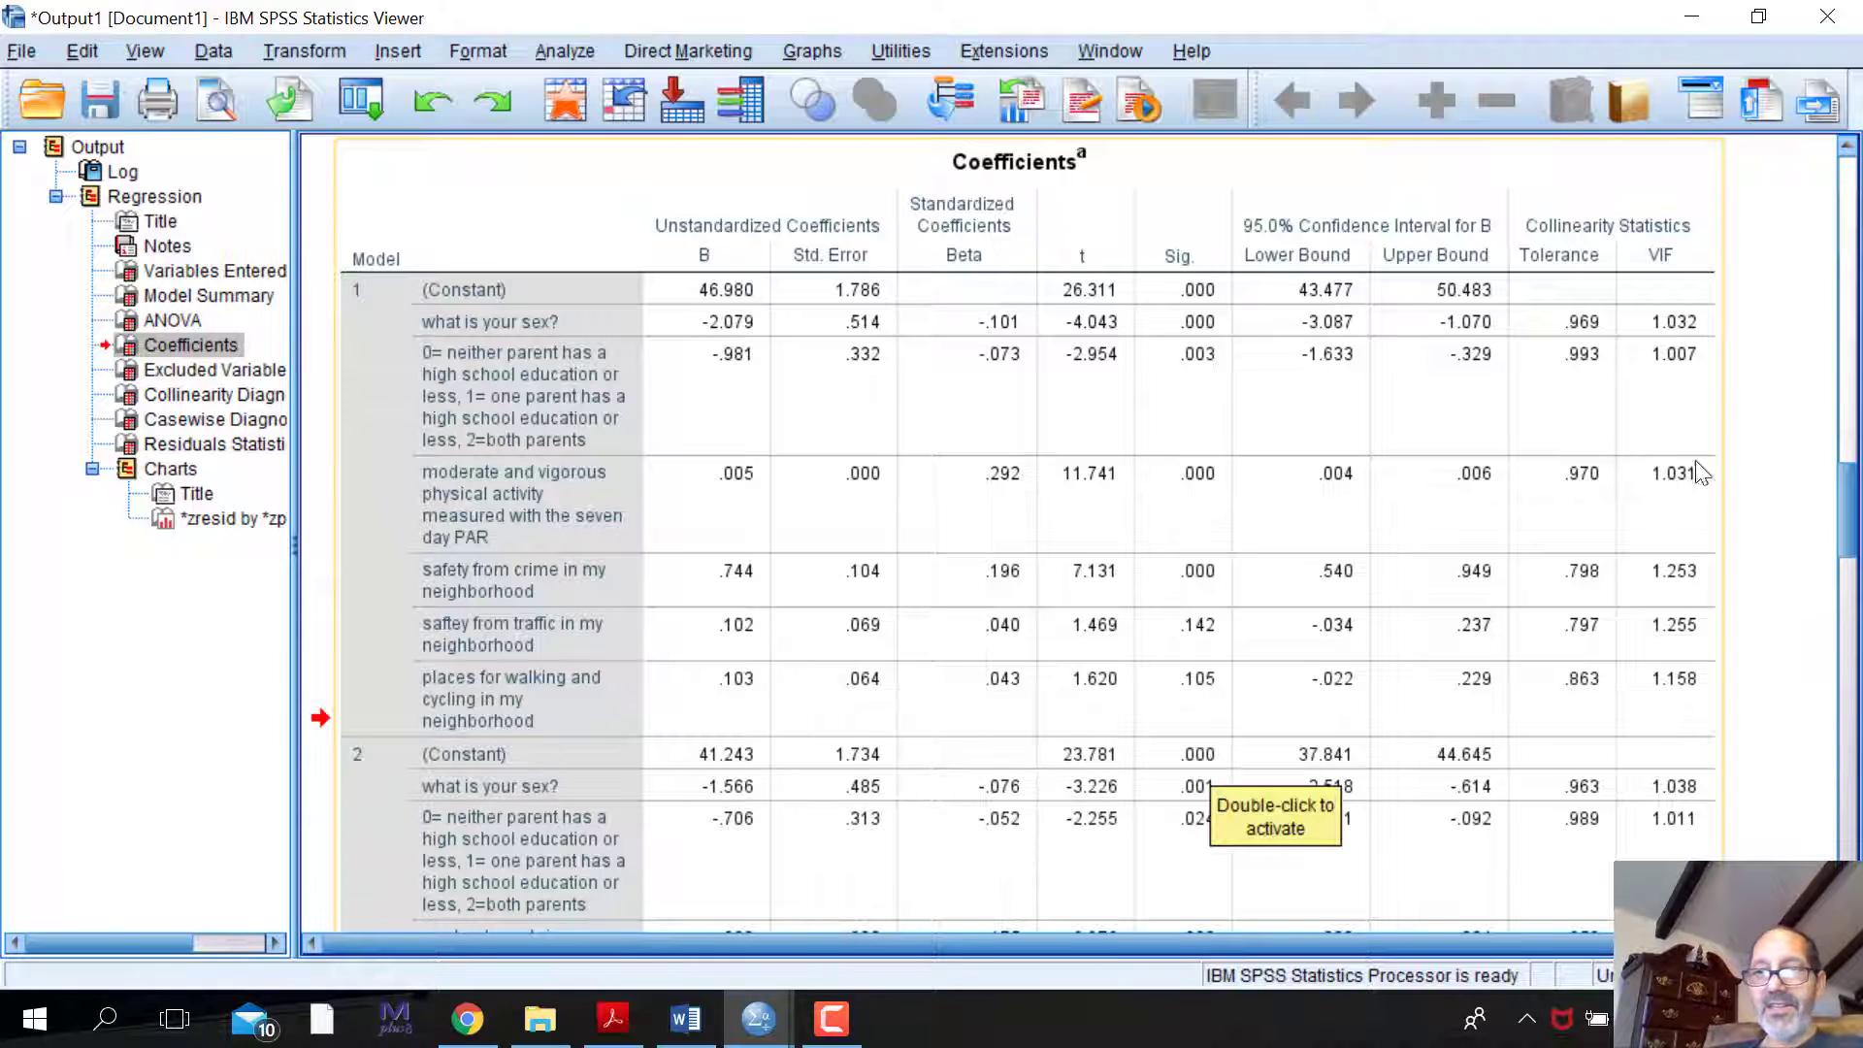
scroll(971, 533, "down", 3)
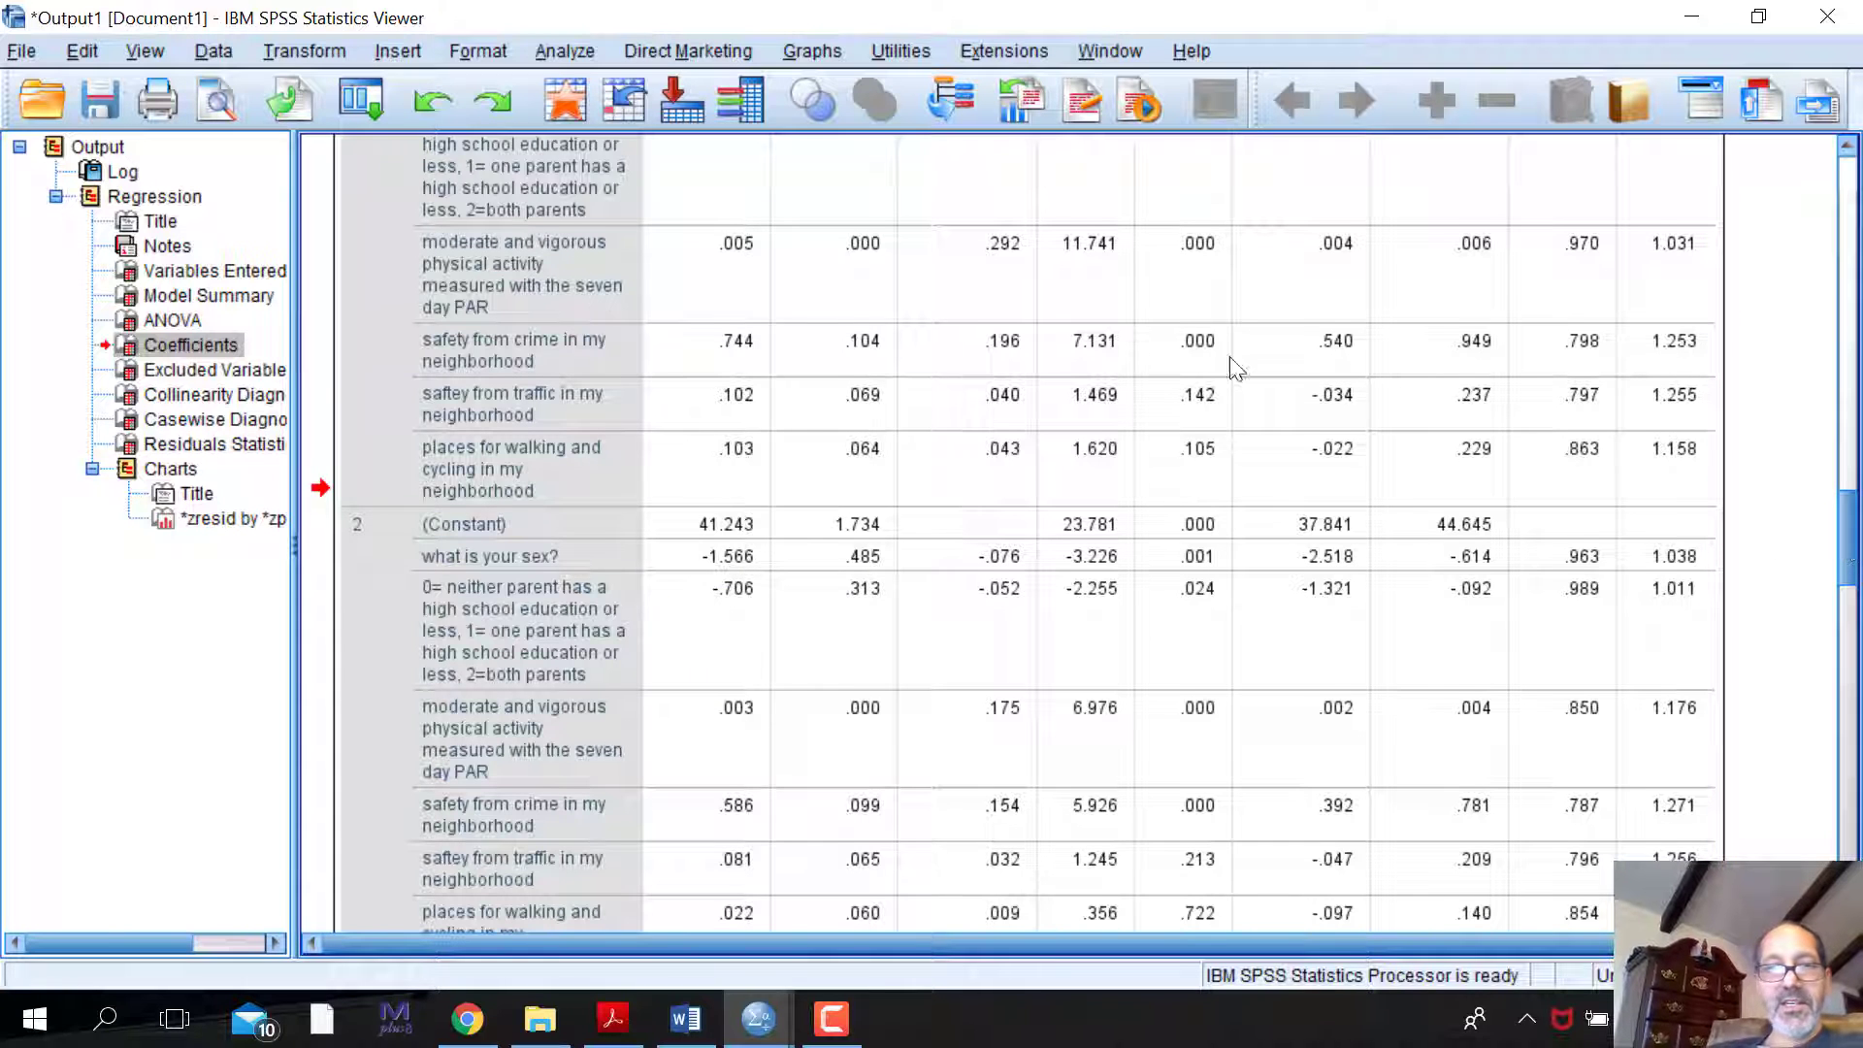
scroll(1847, 556, "down", 1)
scroll(1846, 555, "down", 1)
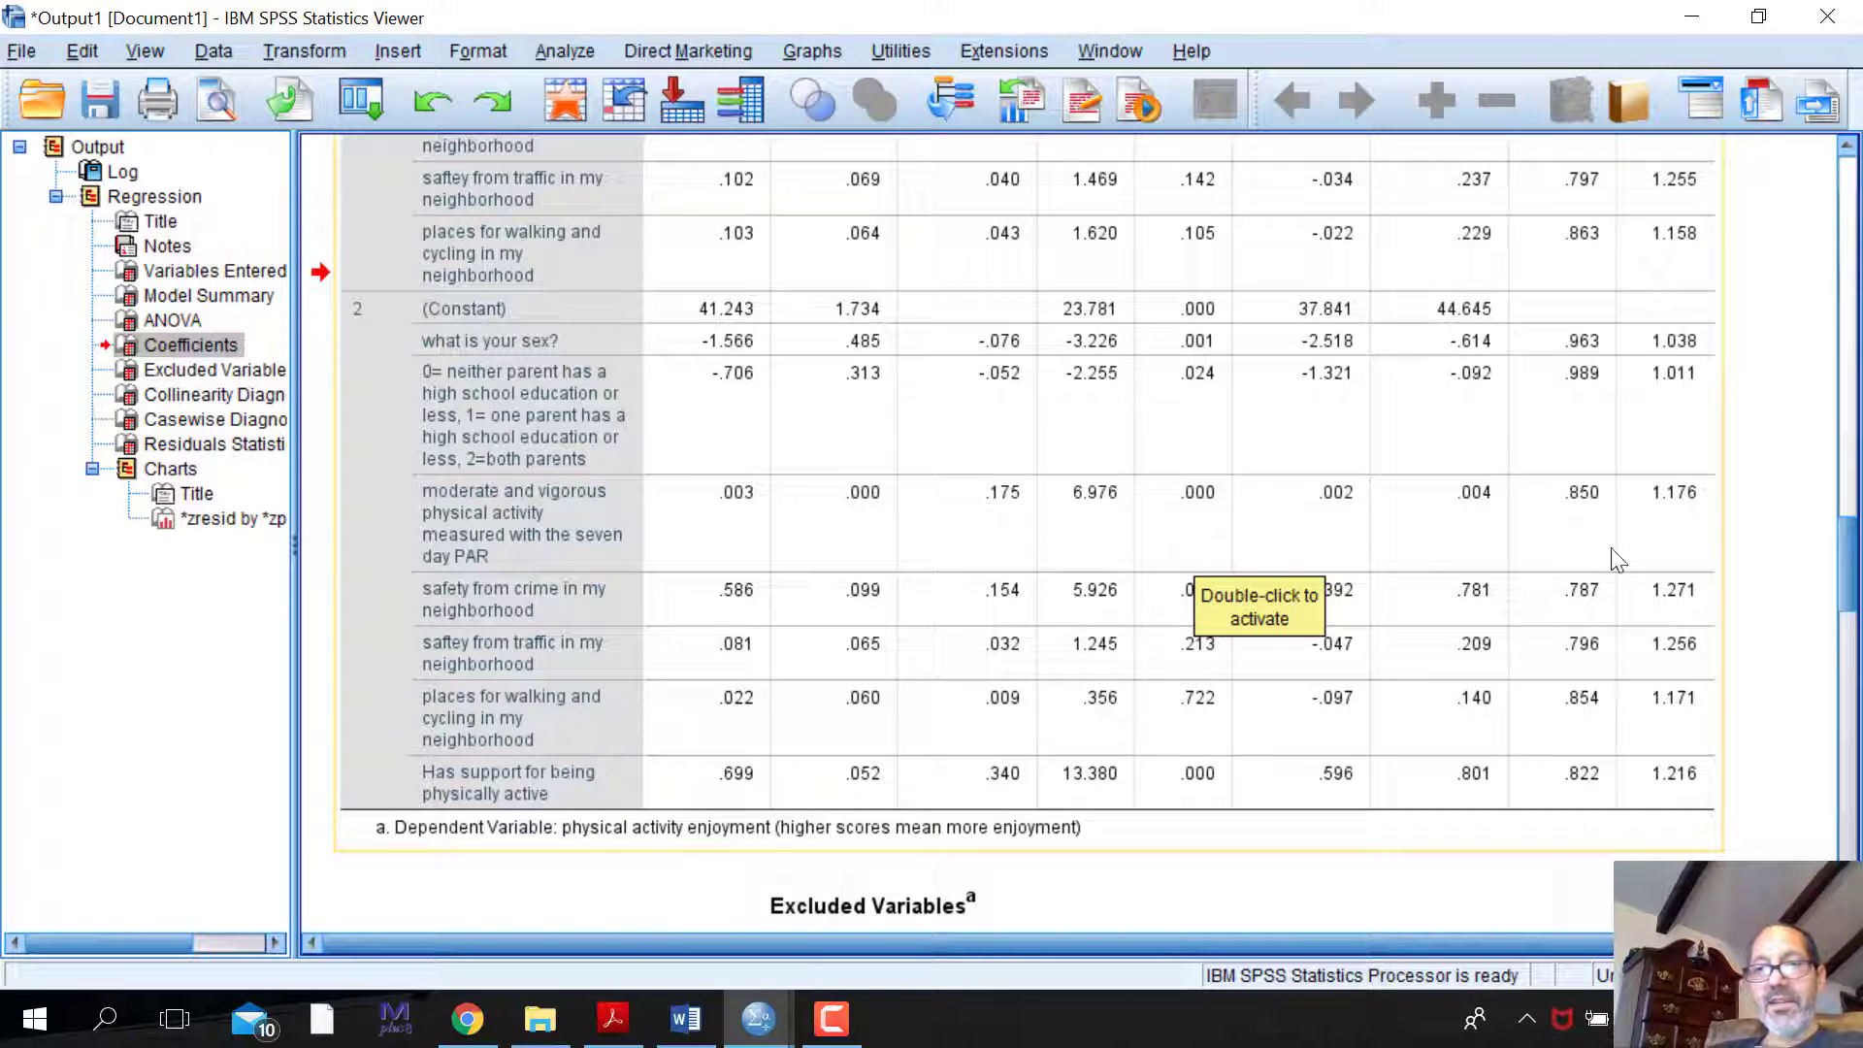
scroll(1856, 579, "down", 2)
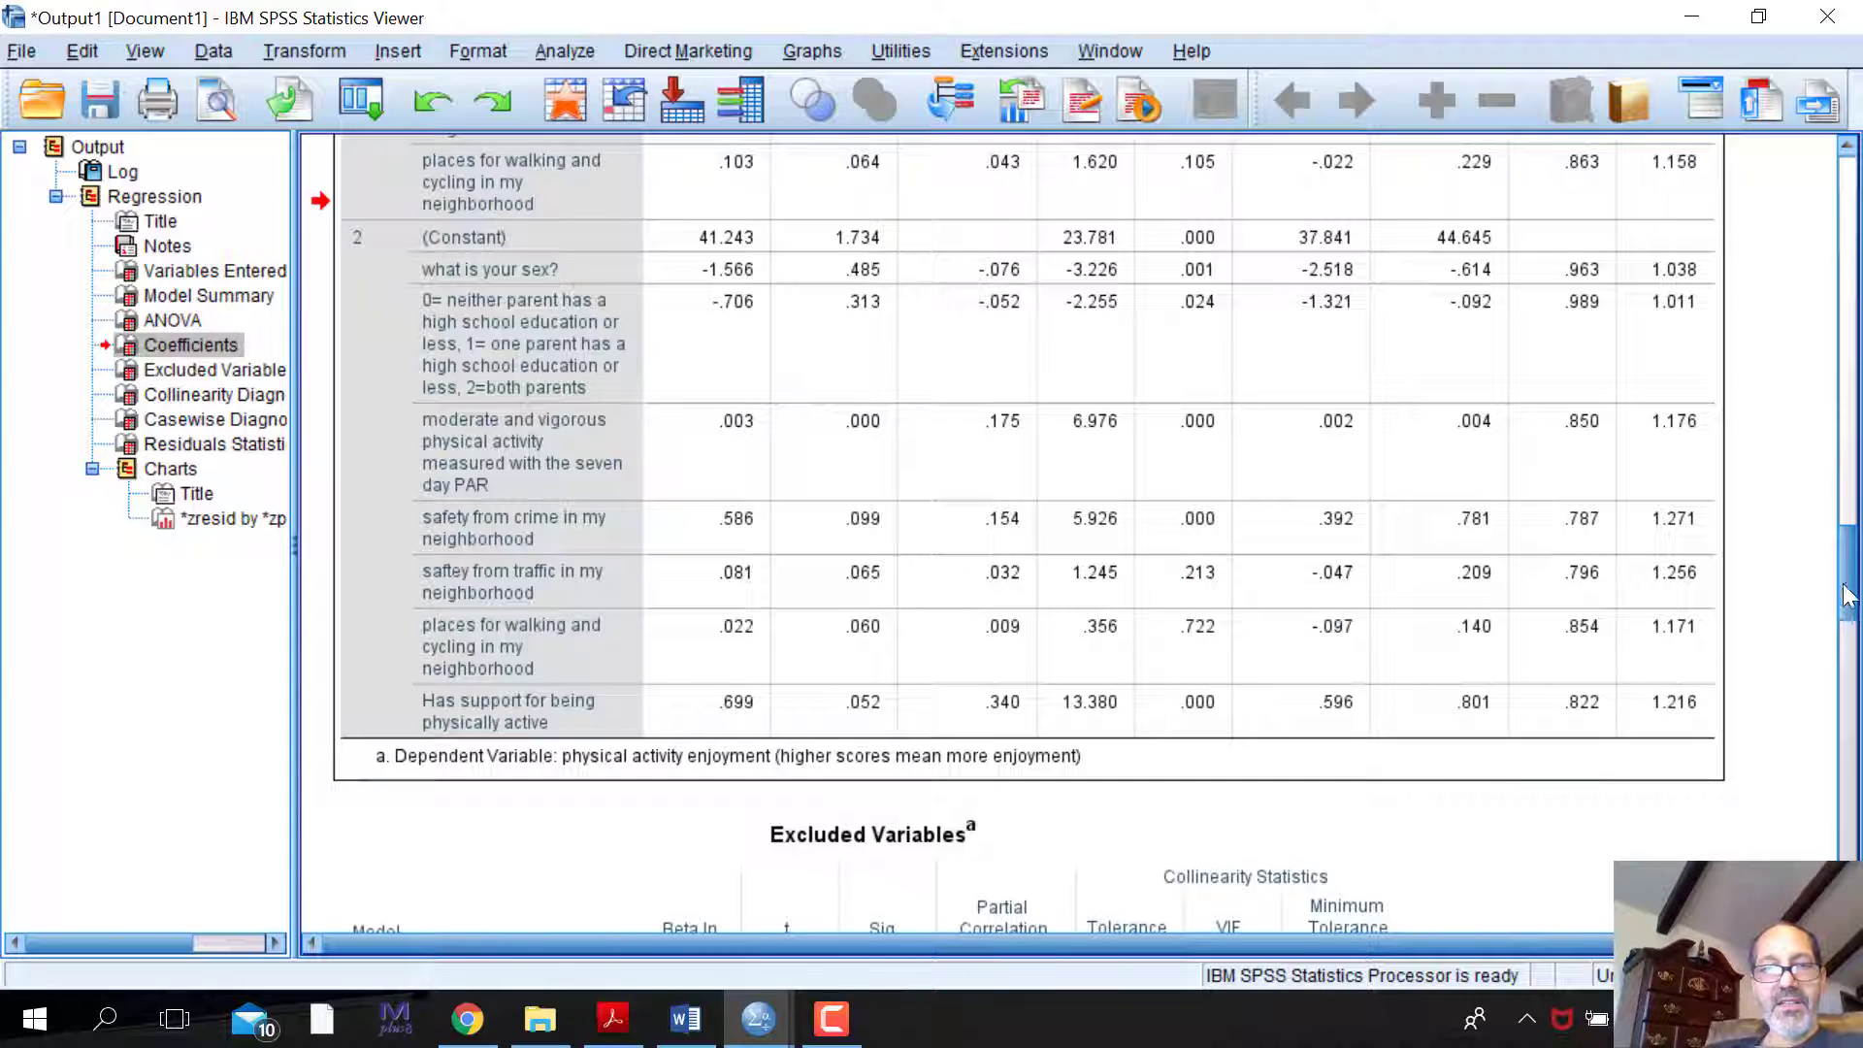
left_click_drag(1845, 596, 1846, 598)
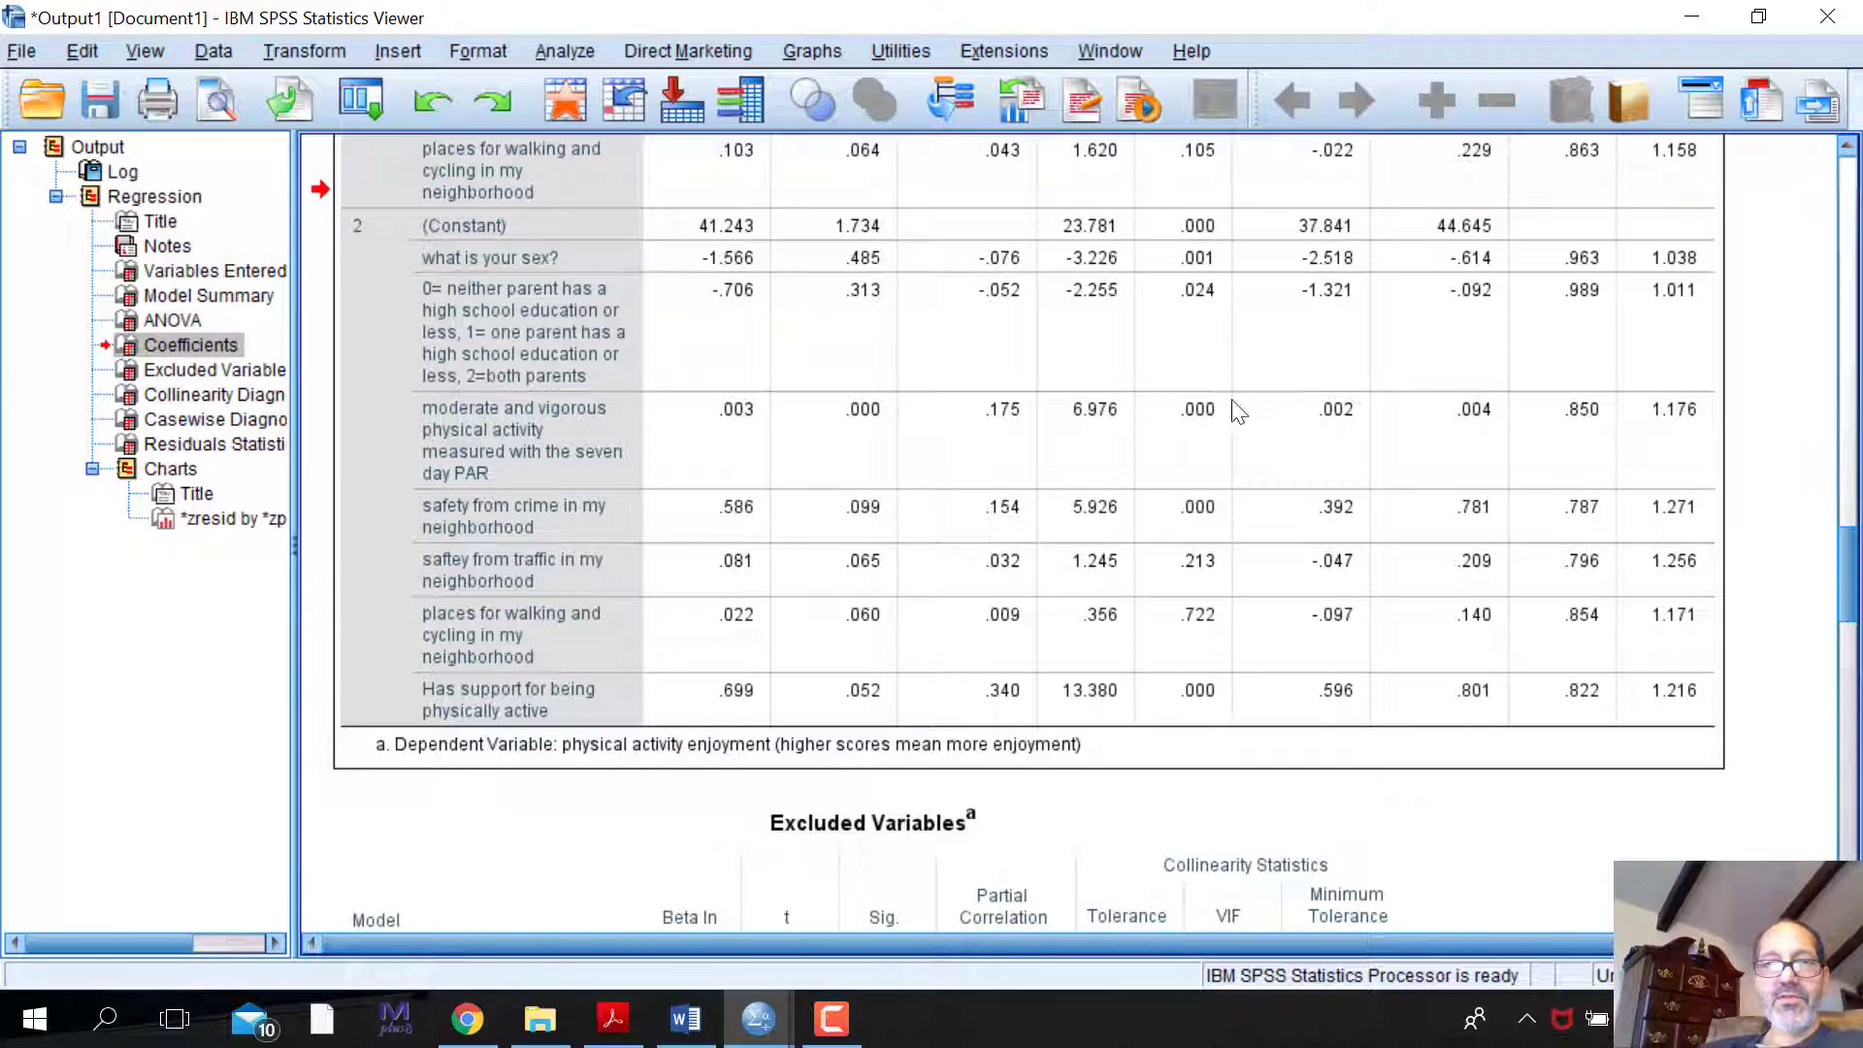
left_click_drag(1848, 606, 1843, 597)
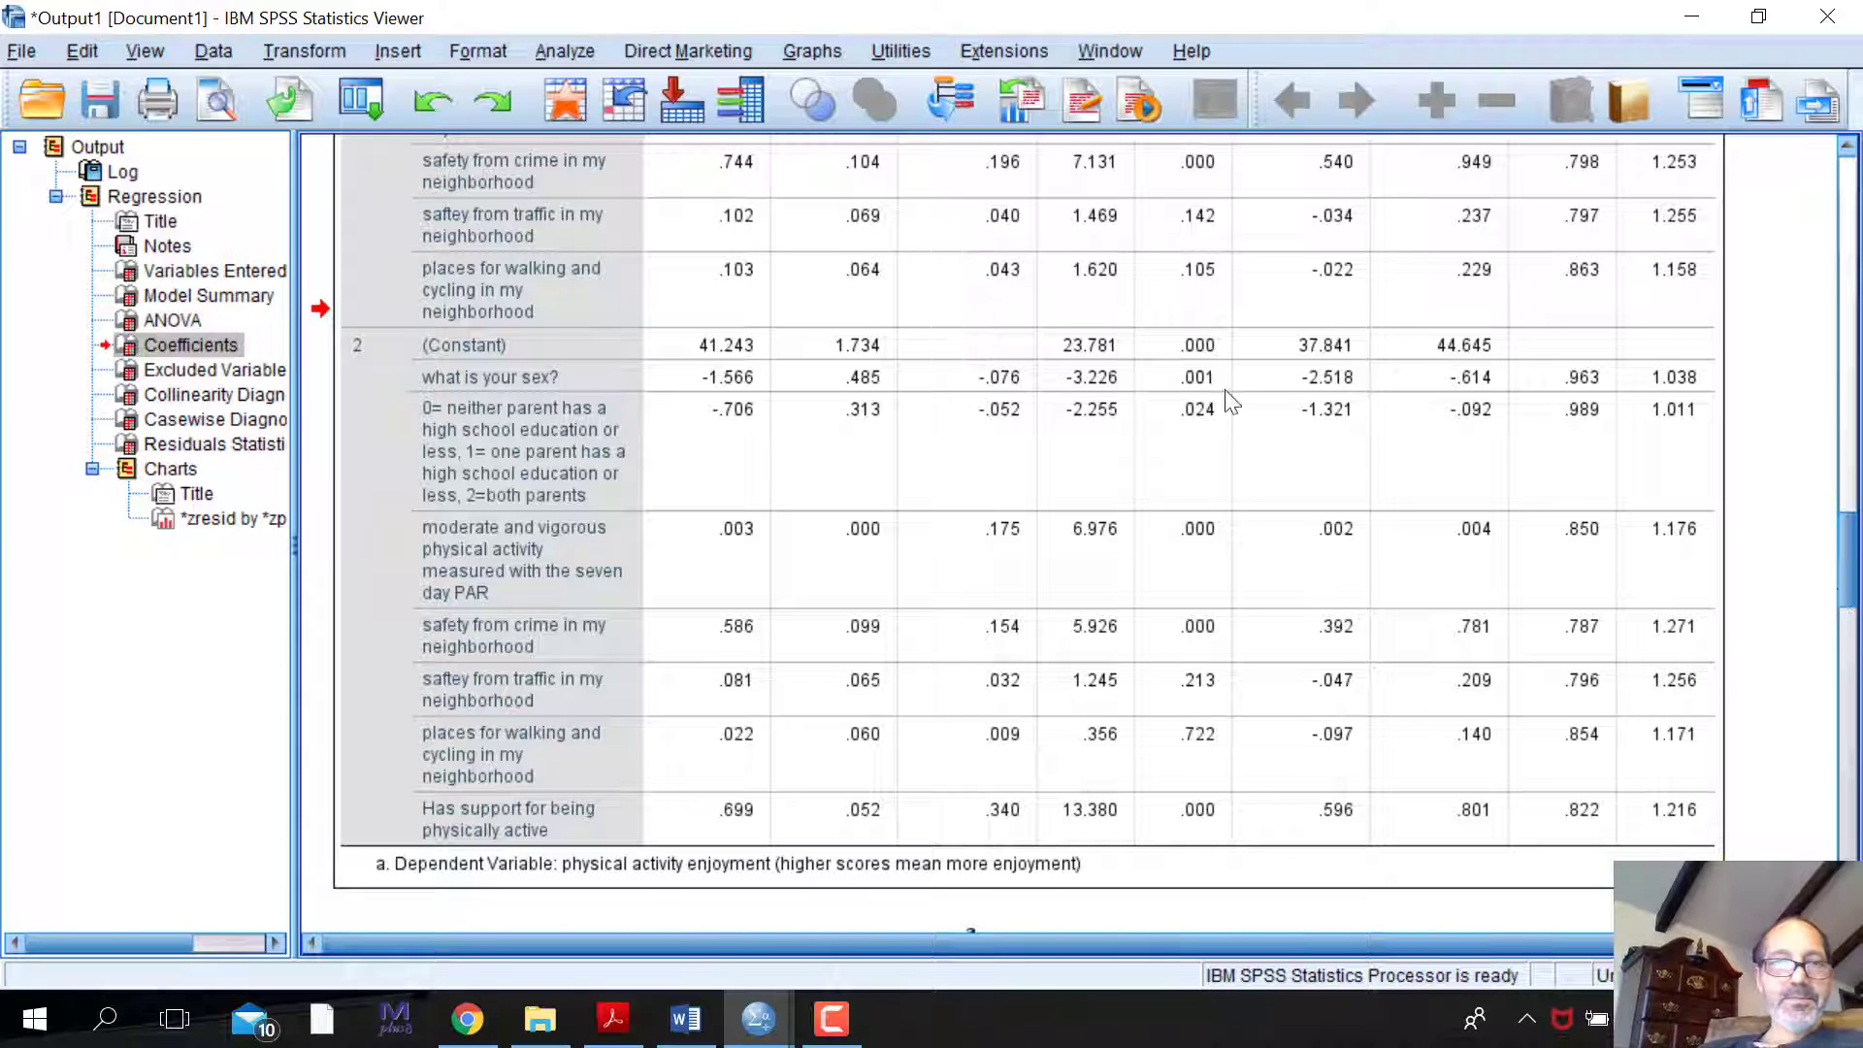
left_click(1347, 618)
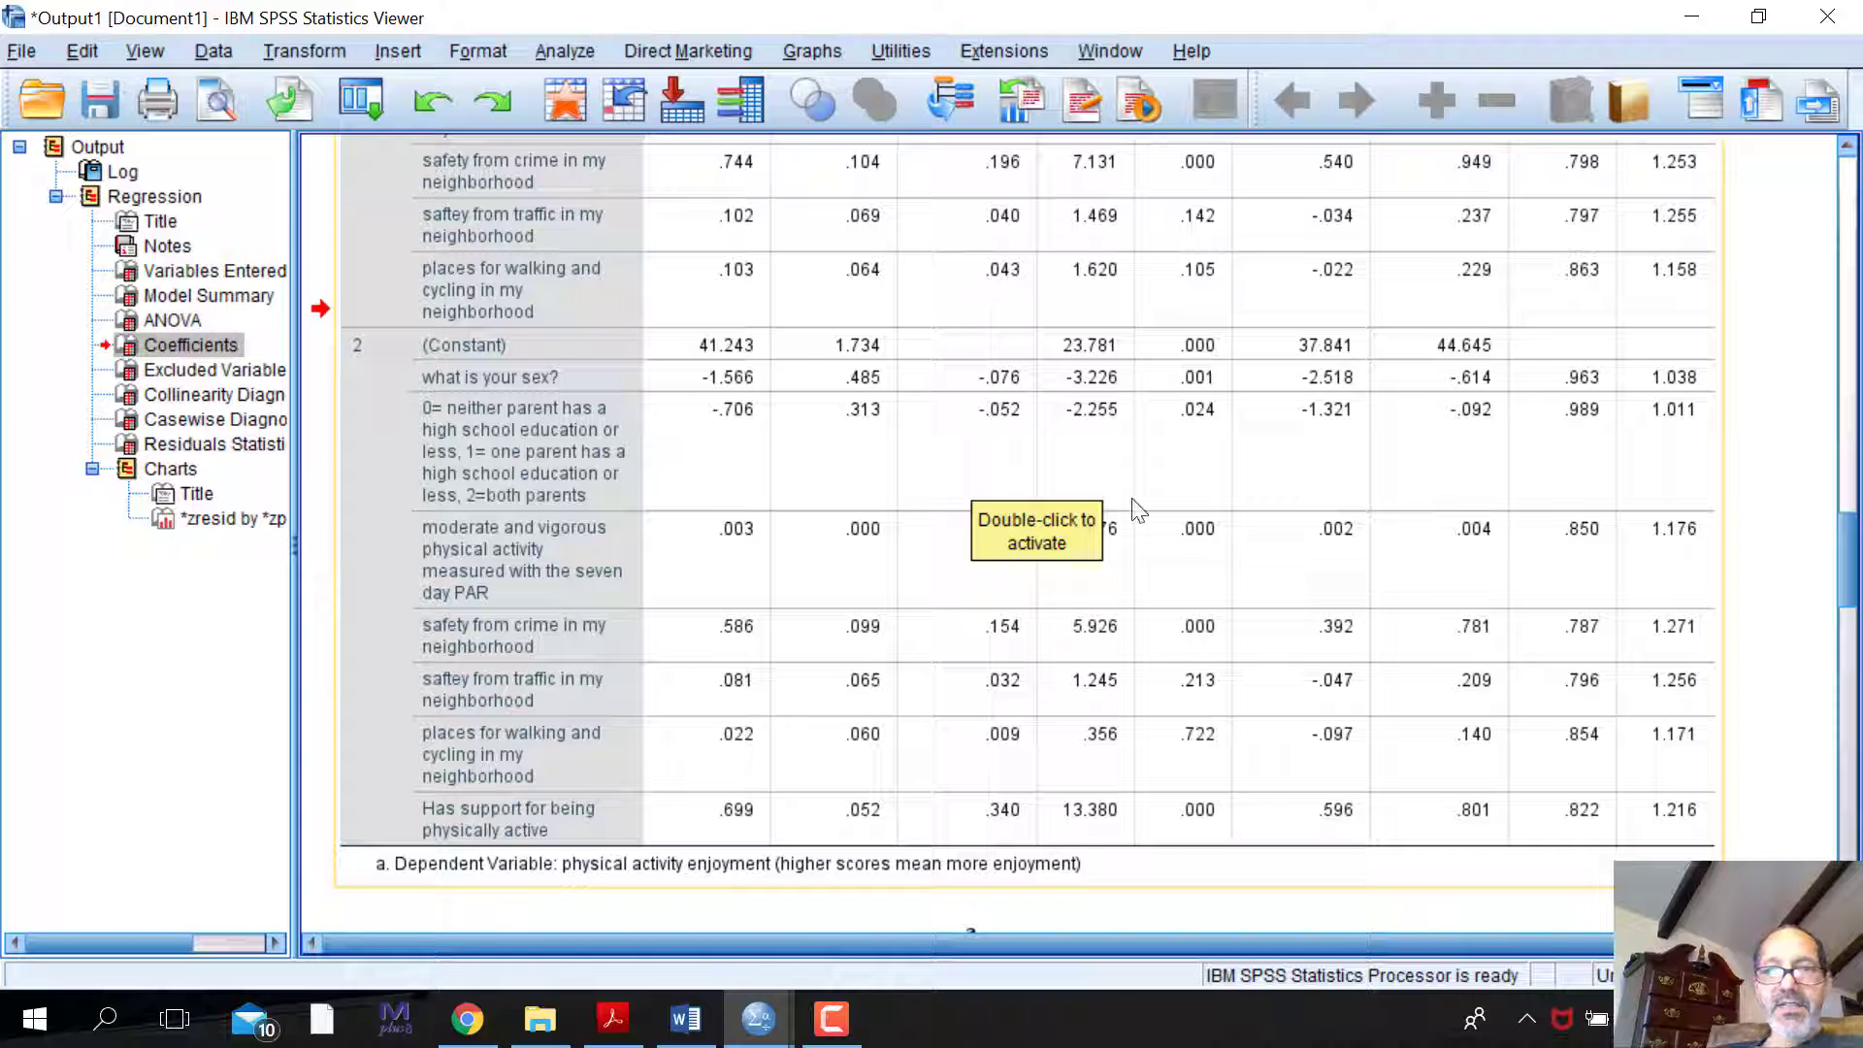
- Examine the Excluded Variables table for the support for being physically active predictor left out of model 1
left_click_drag(1848, 578, 1834, 640)
left_click(1318, 569)
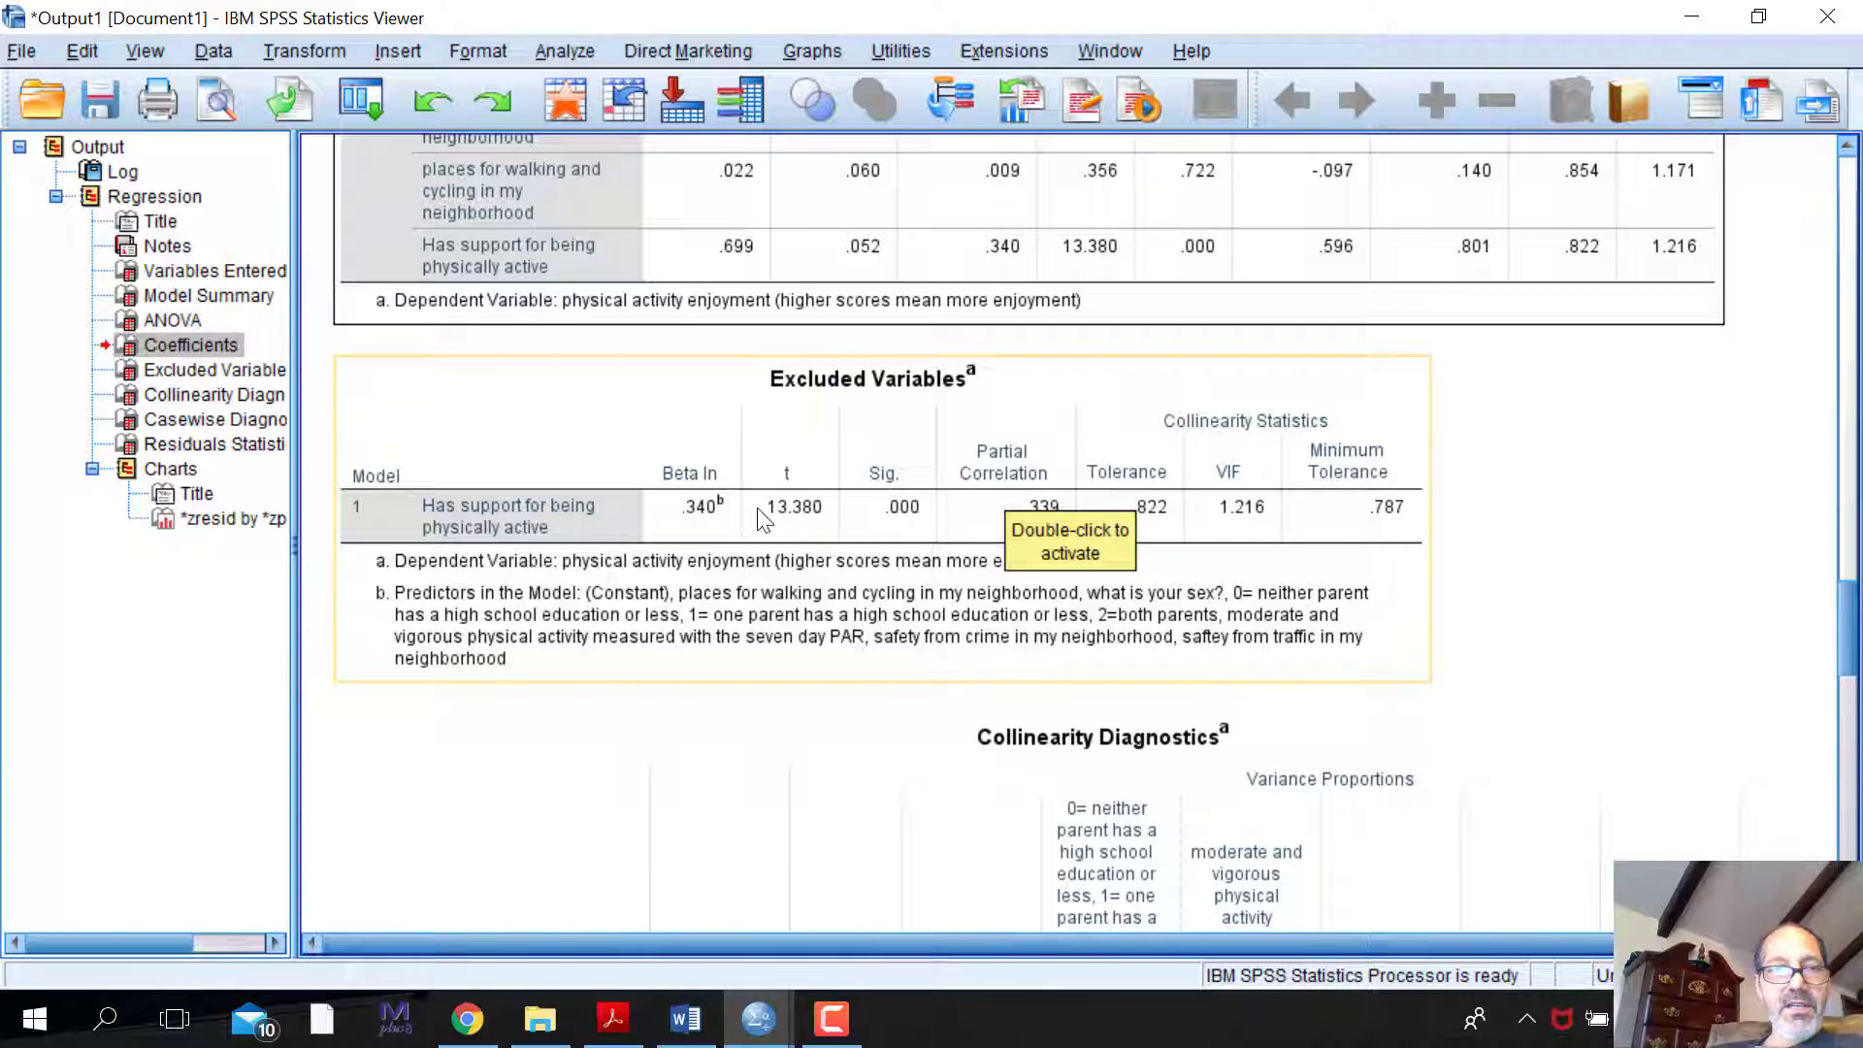
left_click(1698, 501)
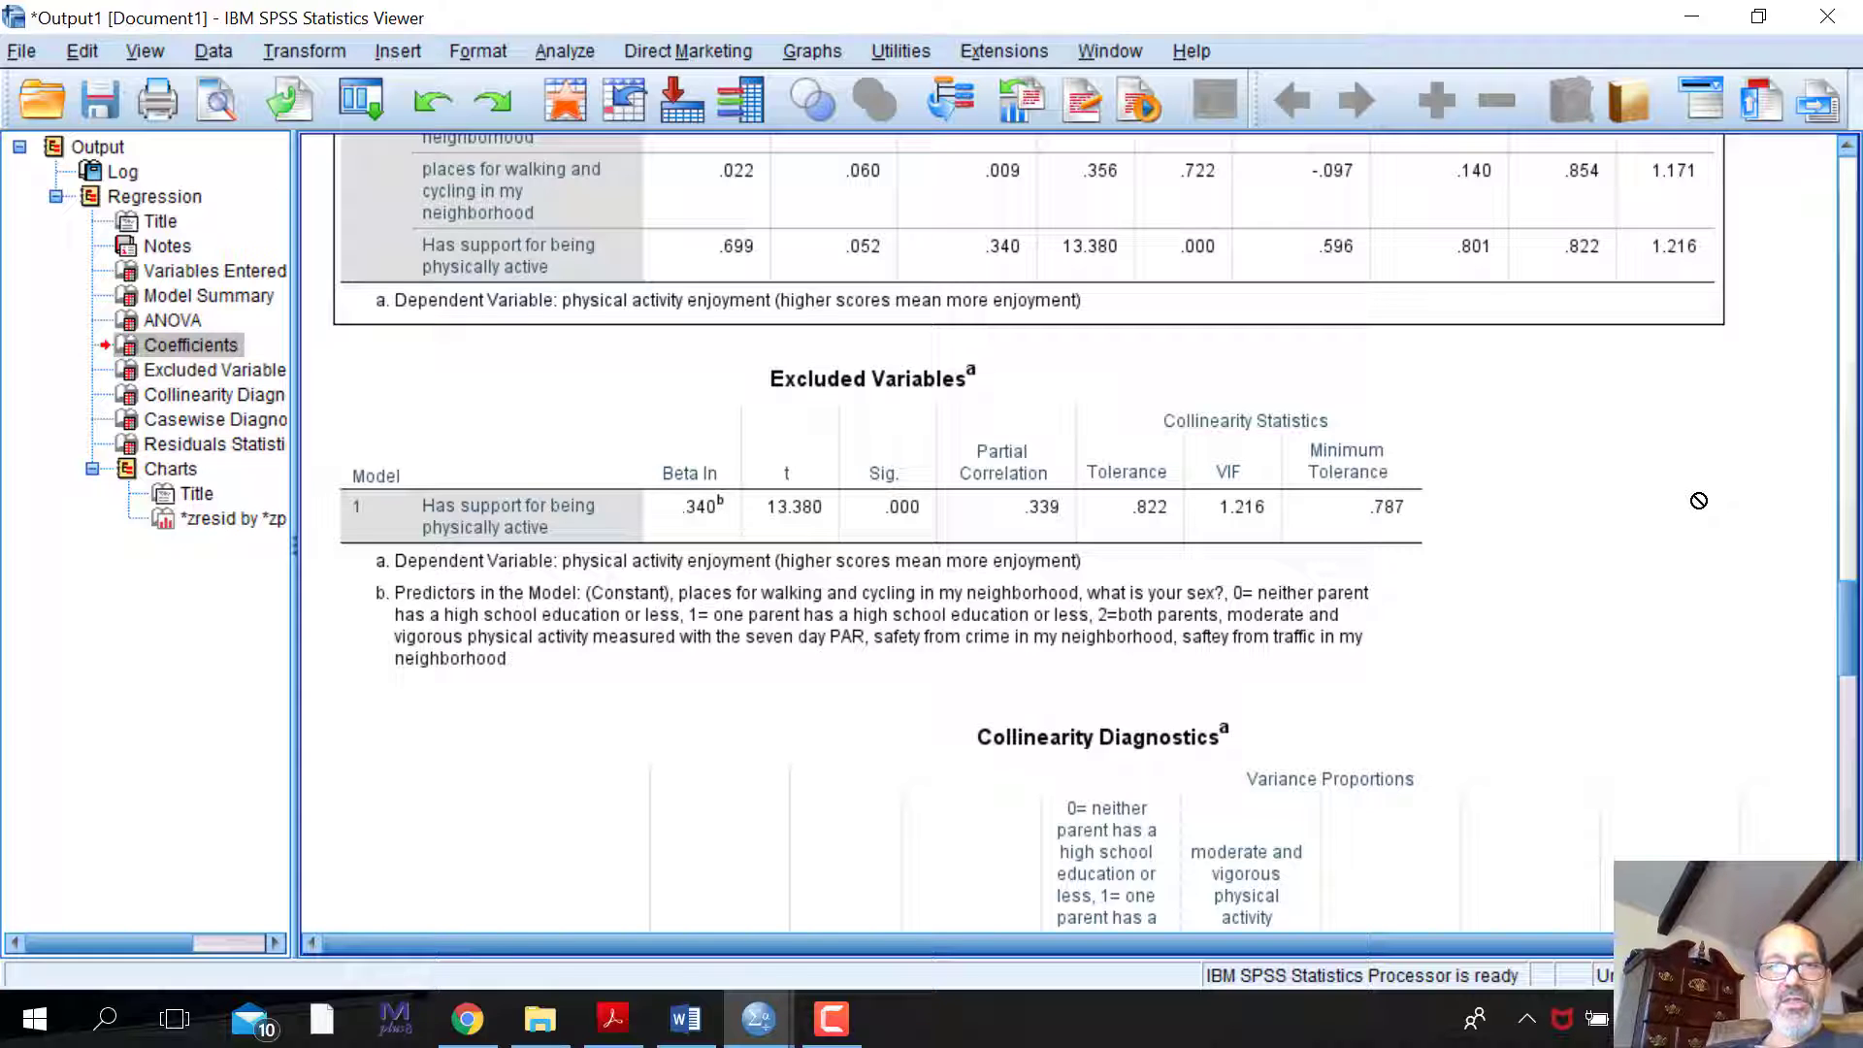
left_click(1267, 643)
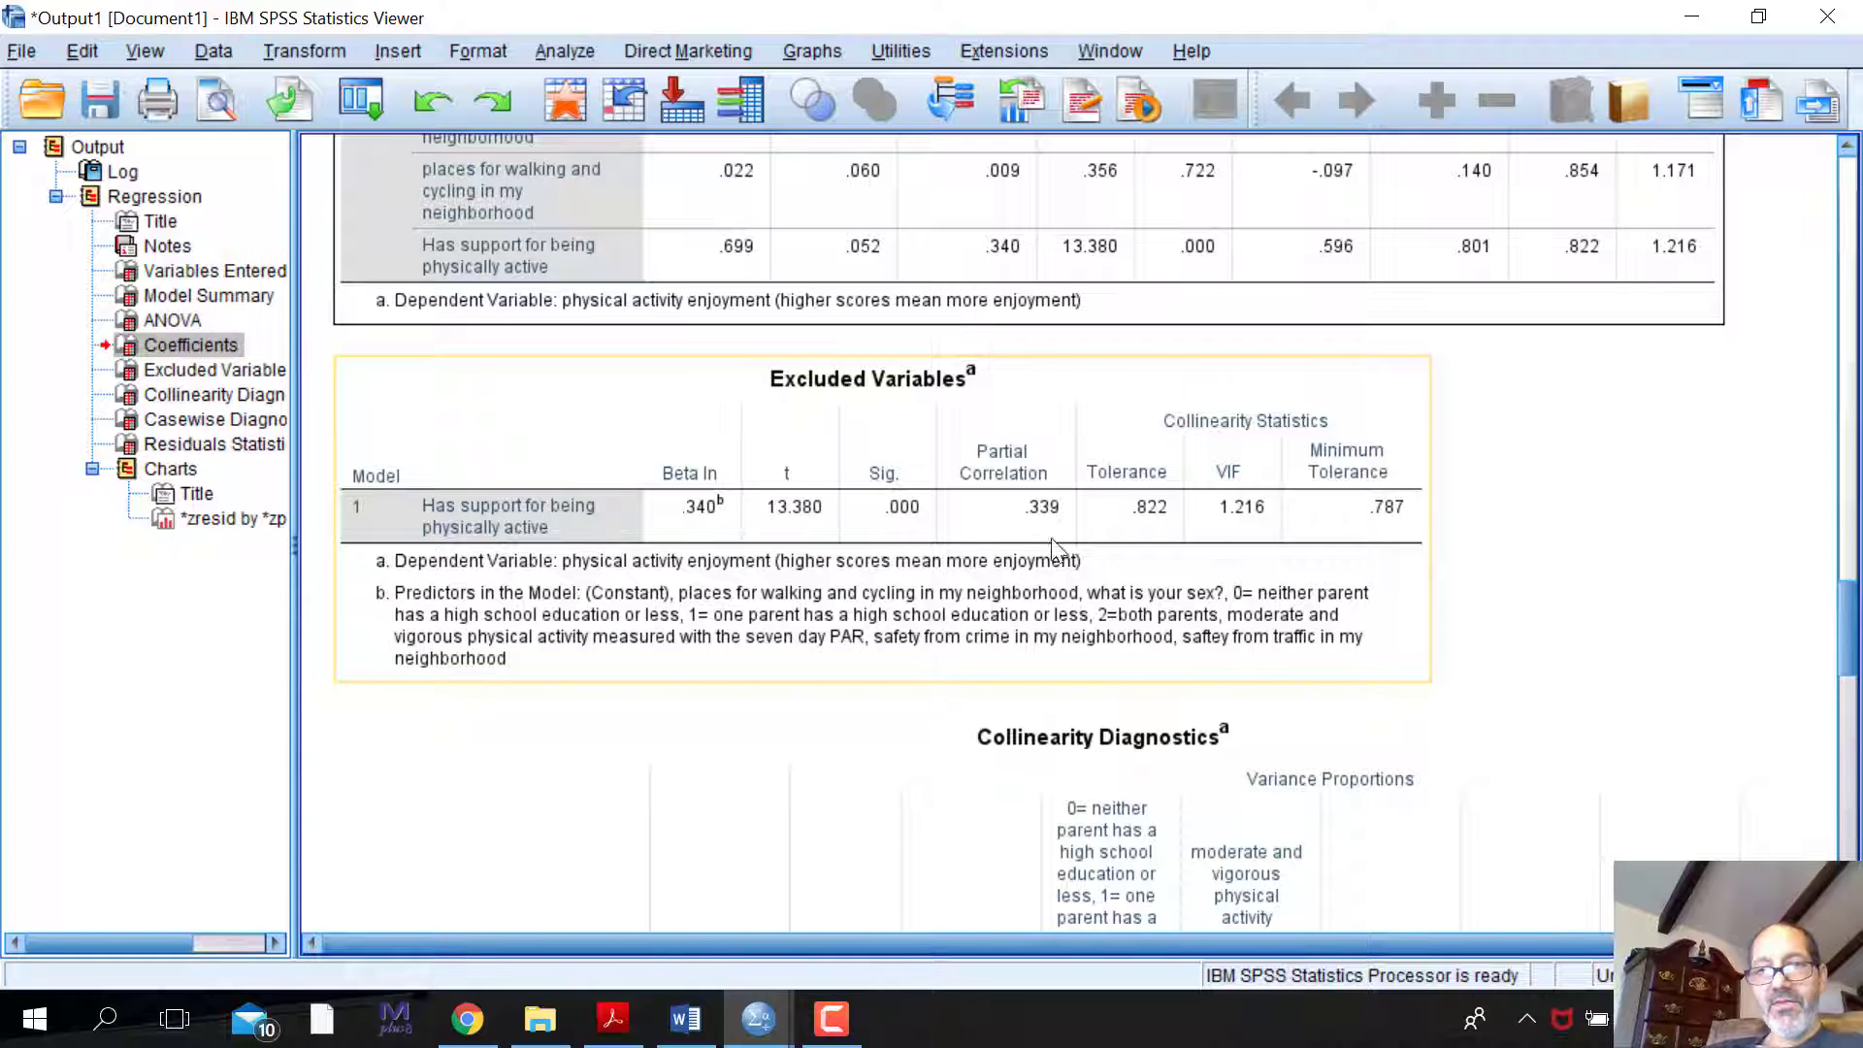
left_click(1644, 606)
- Examine the condition indexes and variance proportions of both models in the Collinearity Diagnostics table, including the support for being physically active column
left_click_drag(1771, 621, 1848, 723)
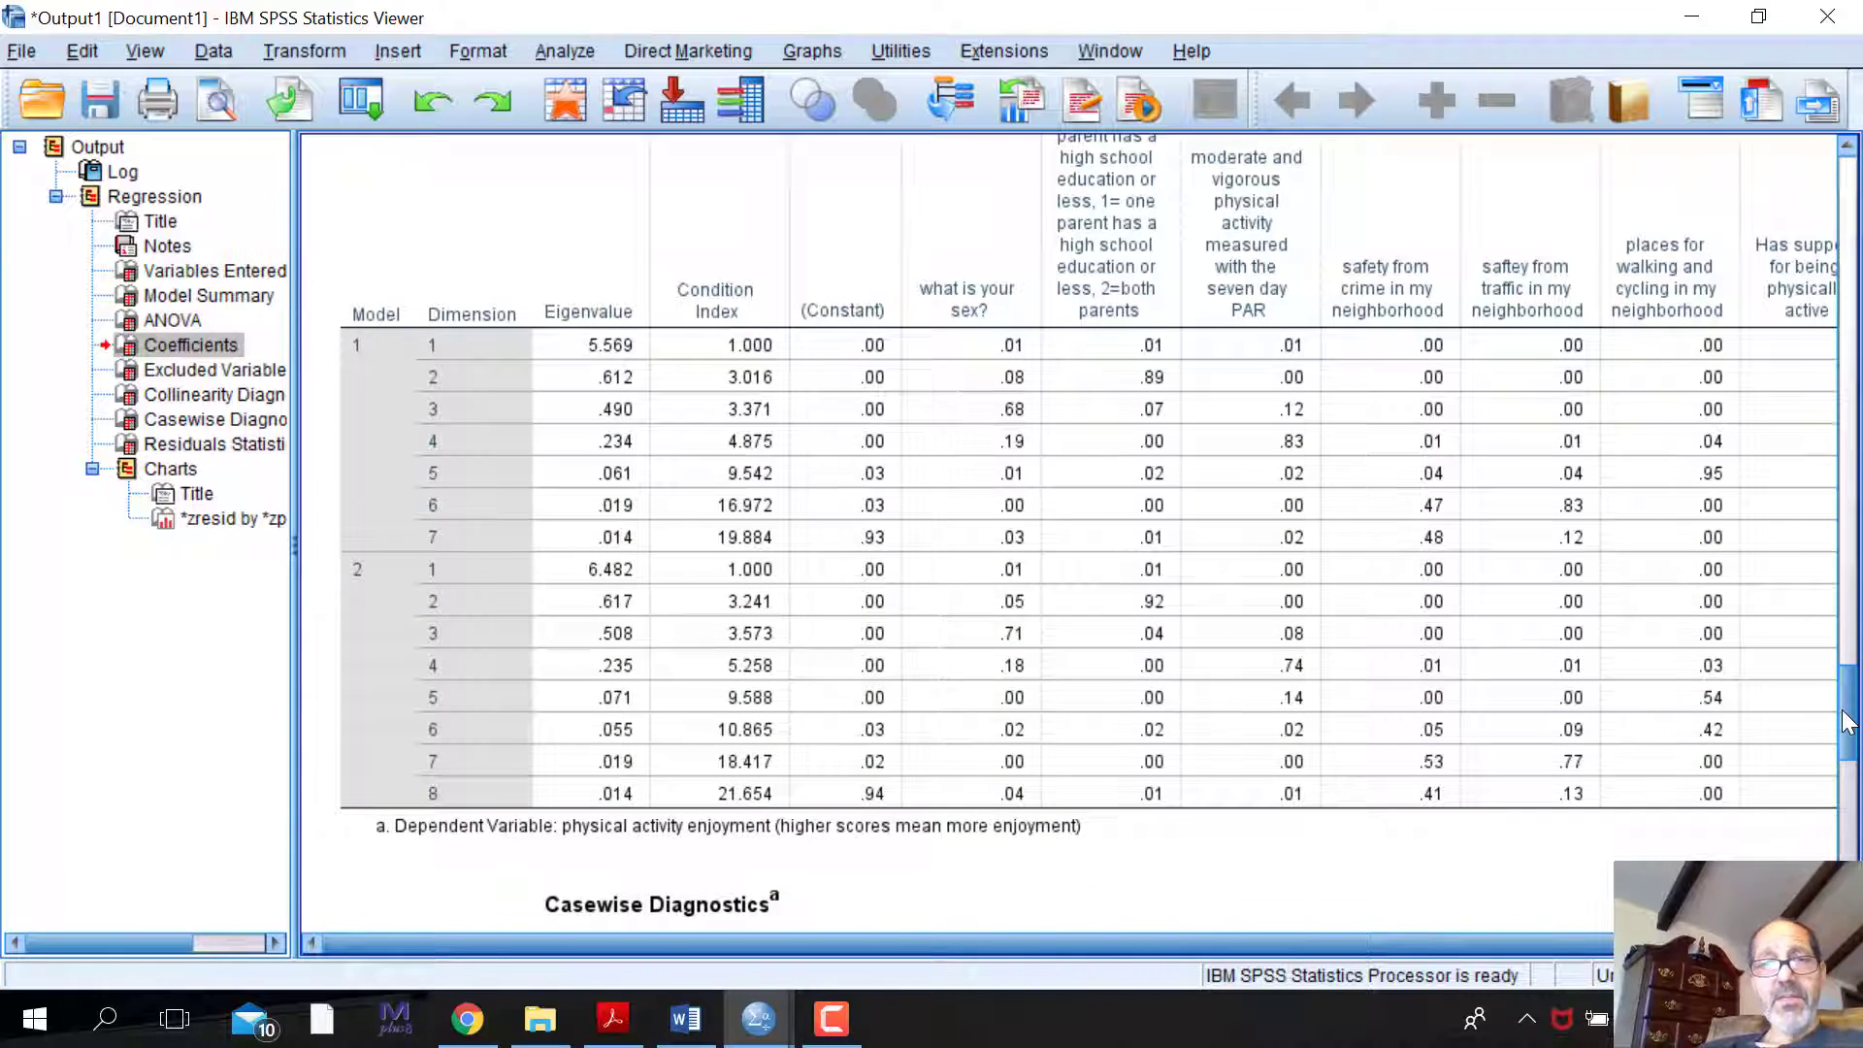
scroll(1231, 491, "down", 3)
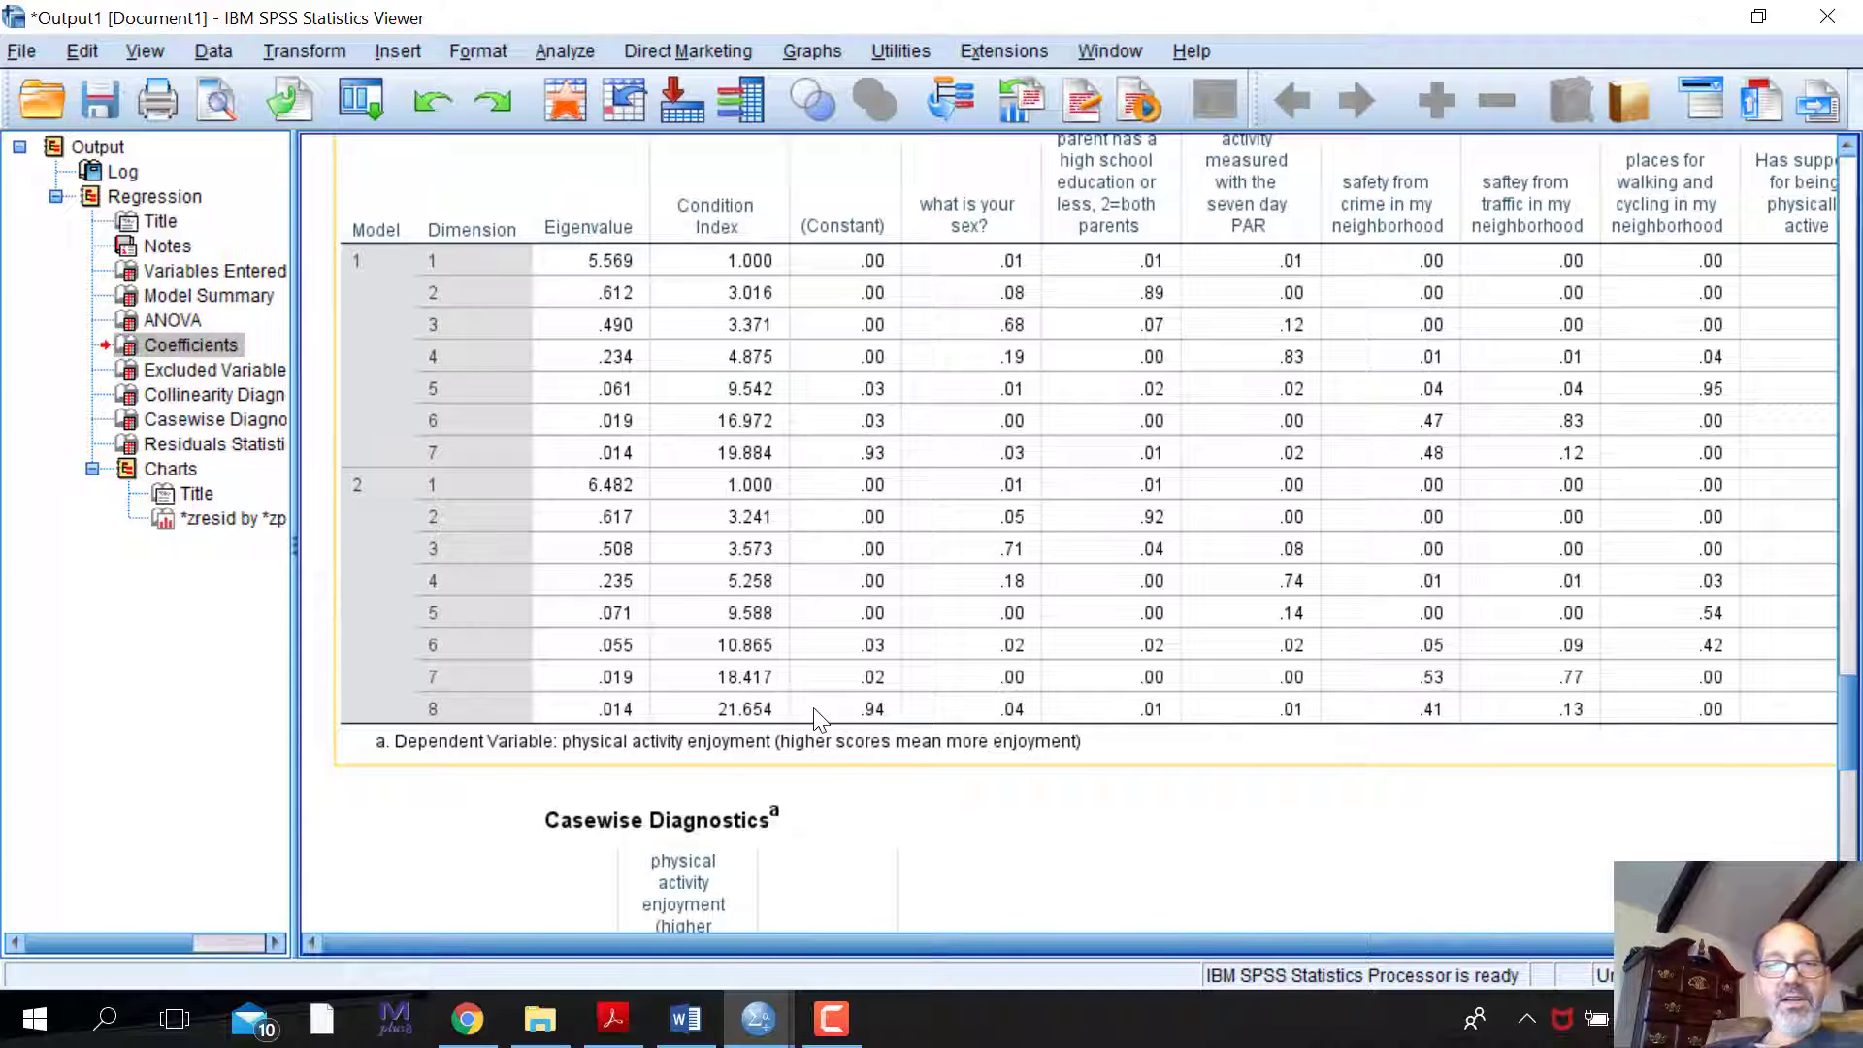
left_click_drag(897, 810, 1494, 931)
left_click(1487, 739)
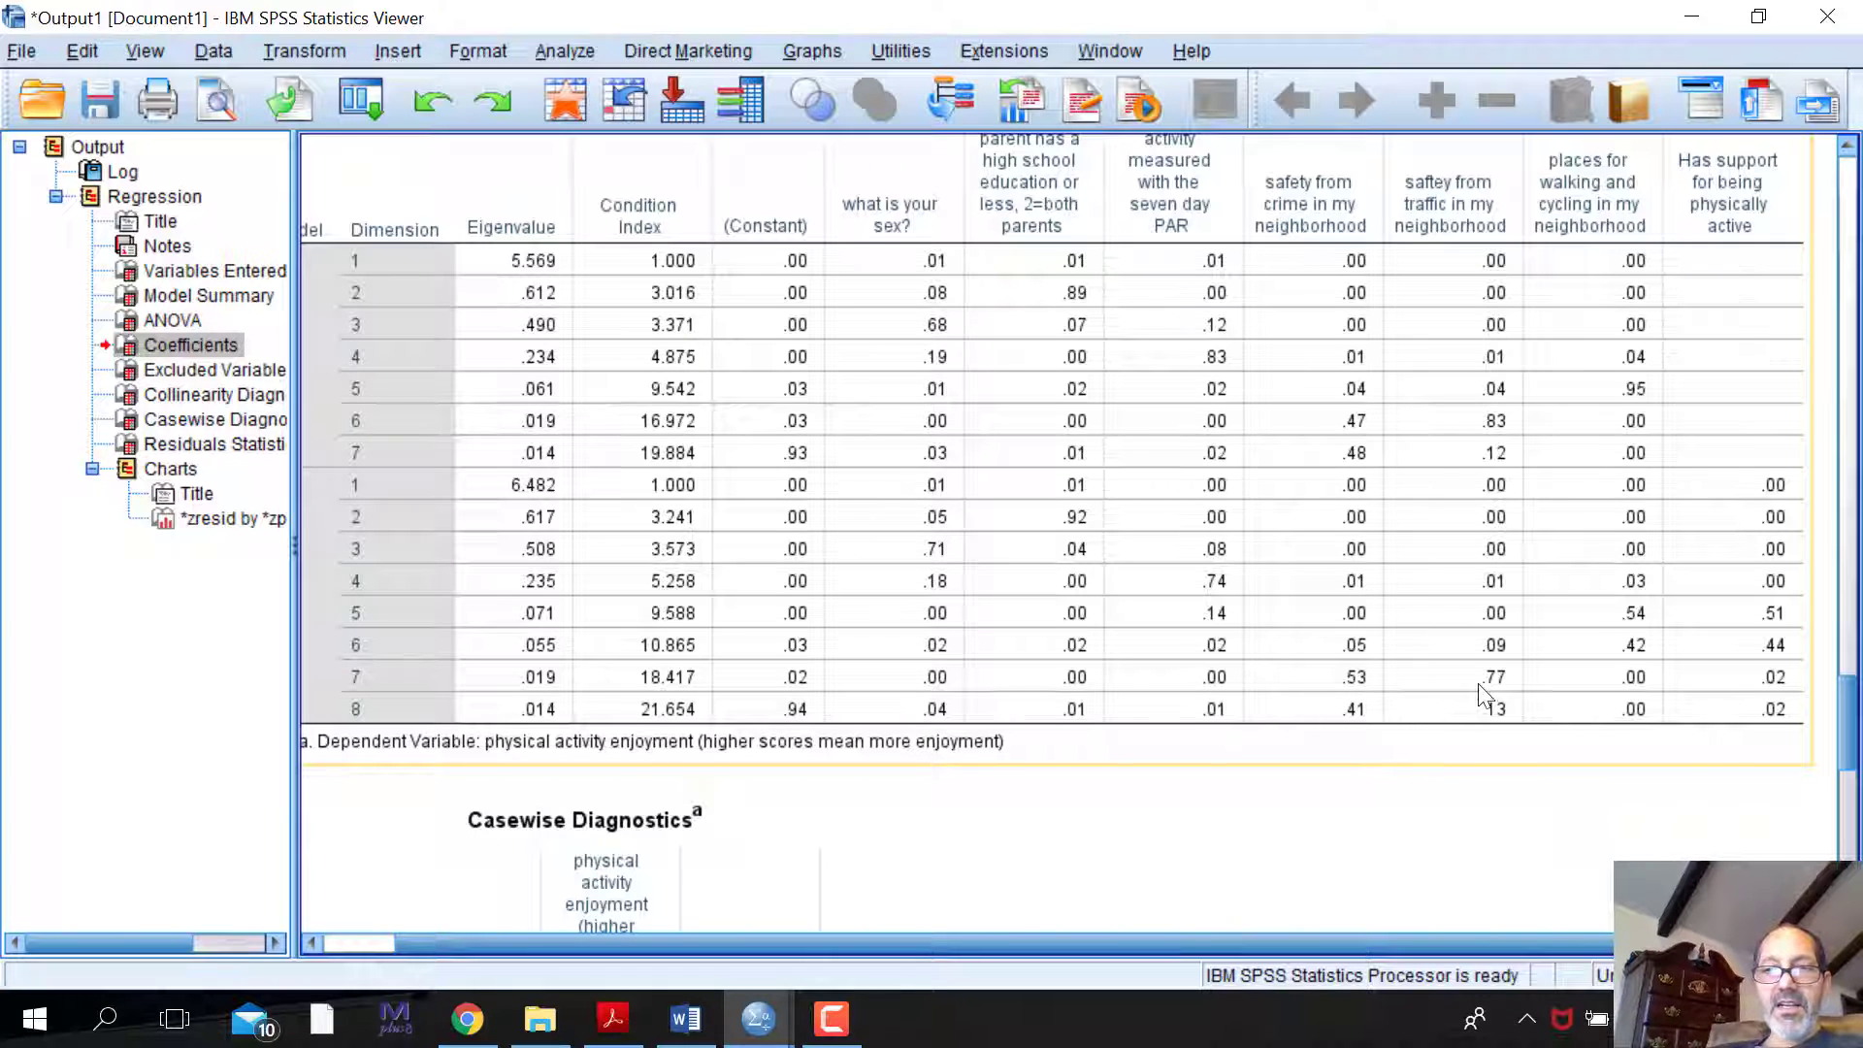
left_click(1347, 848)
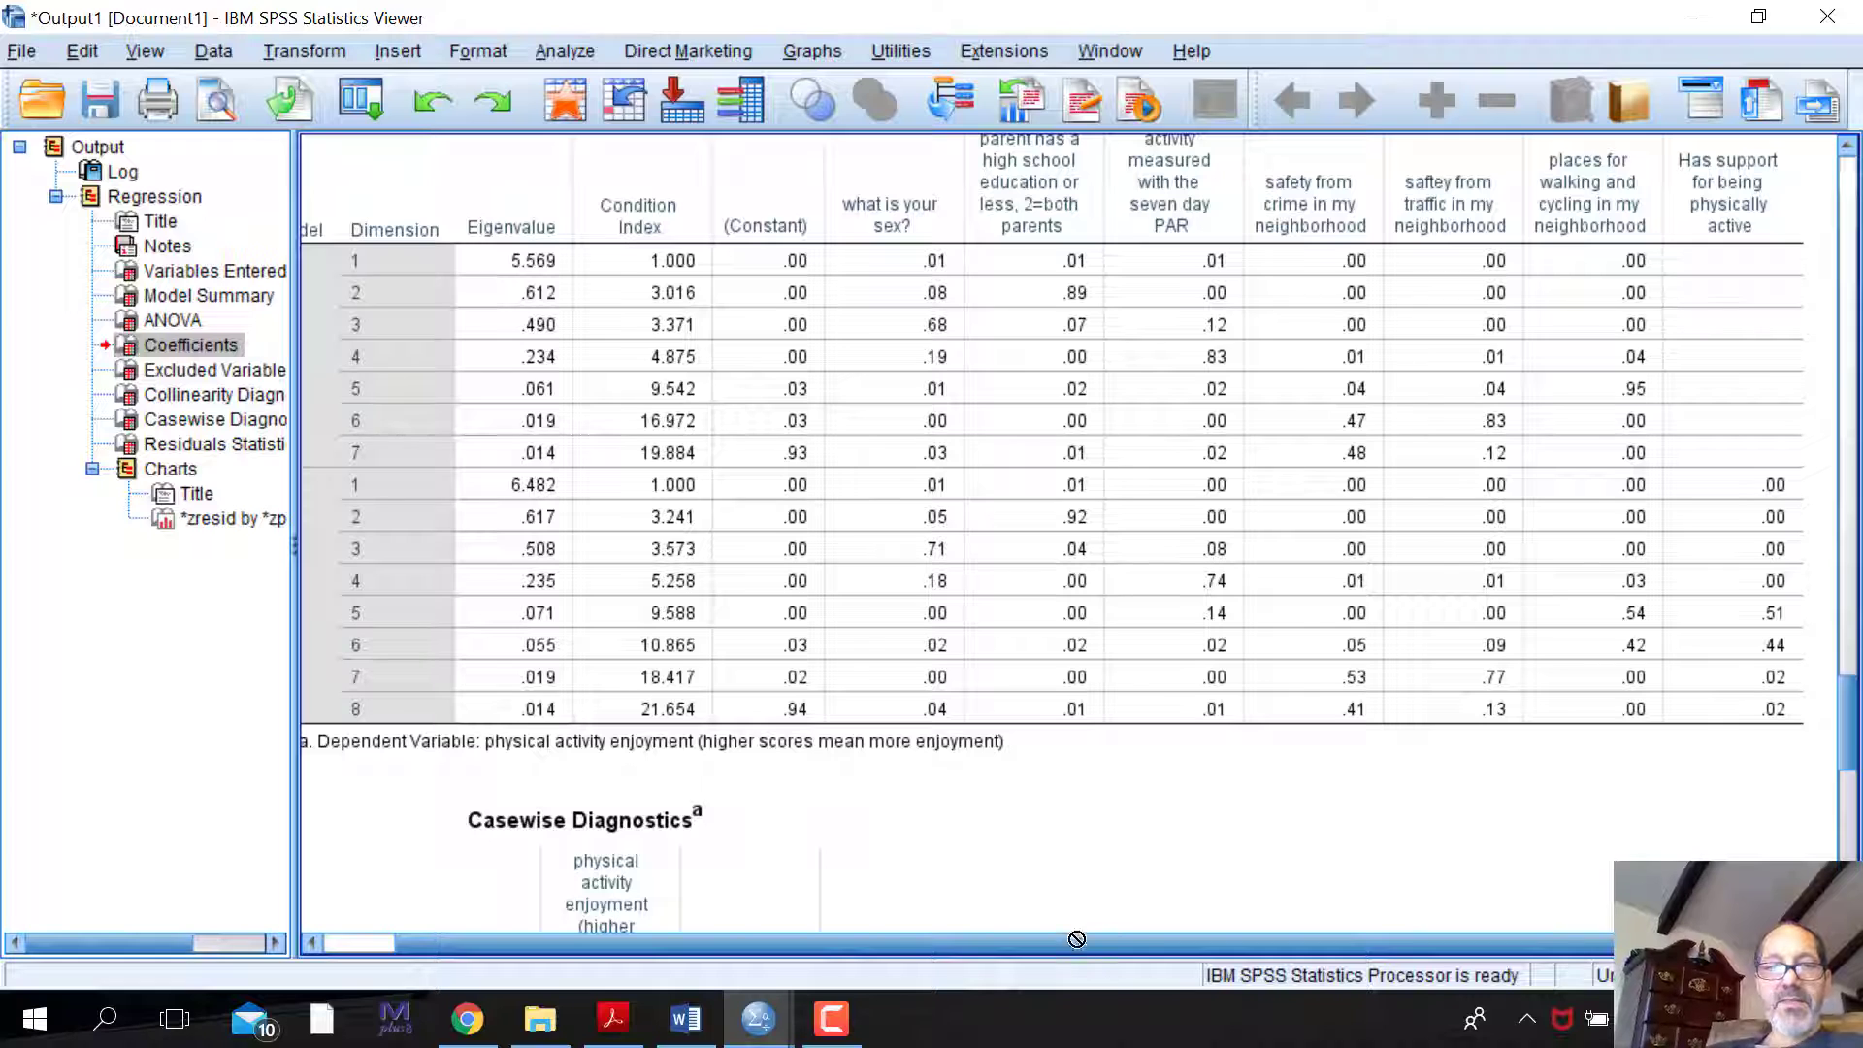
left_click_drag(1061, 941, 982, 939)
left_click(928, 928)
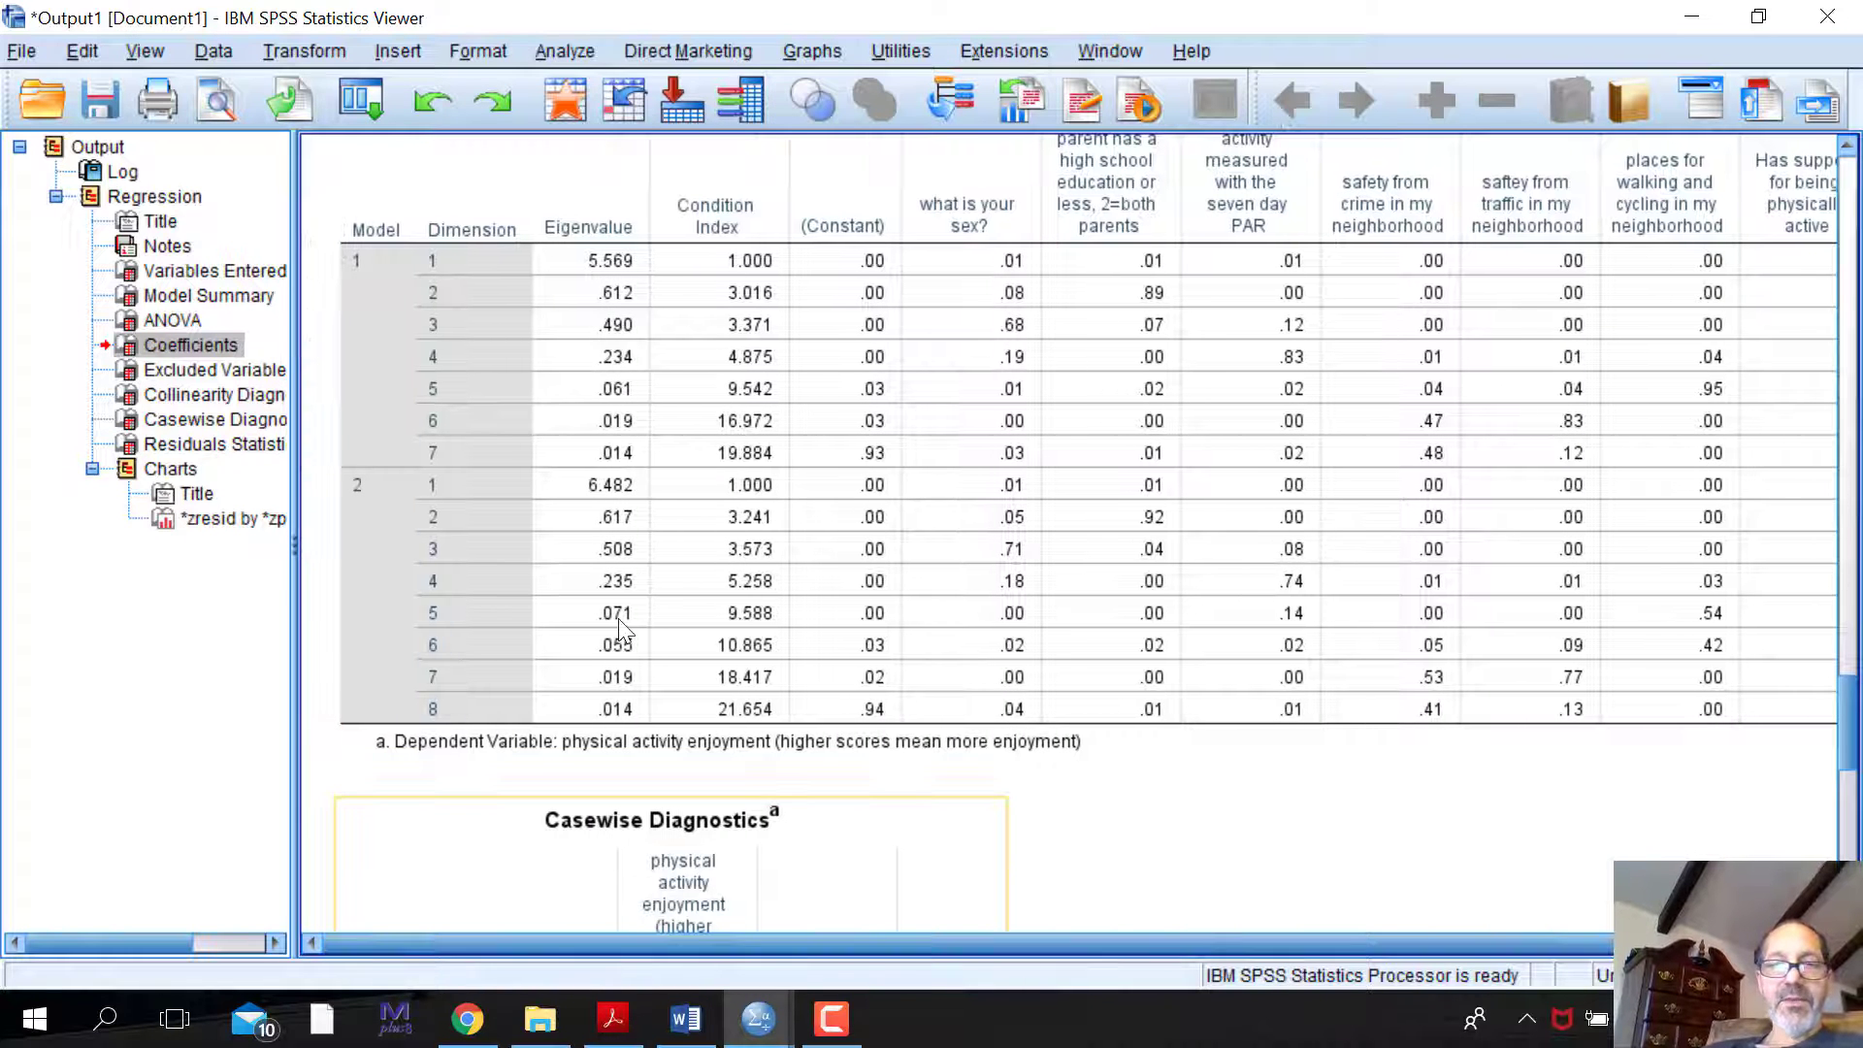
left_click(1392, 792)
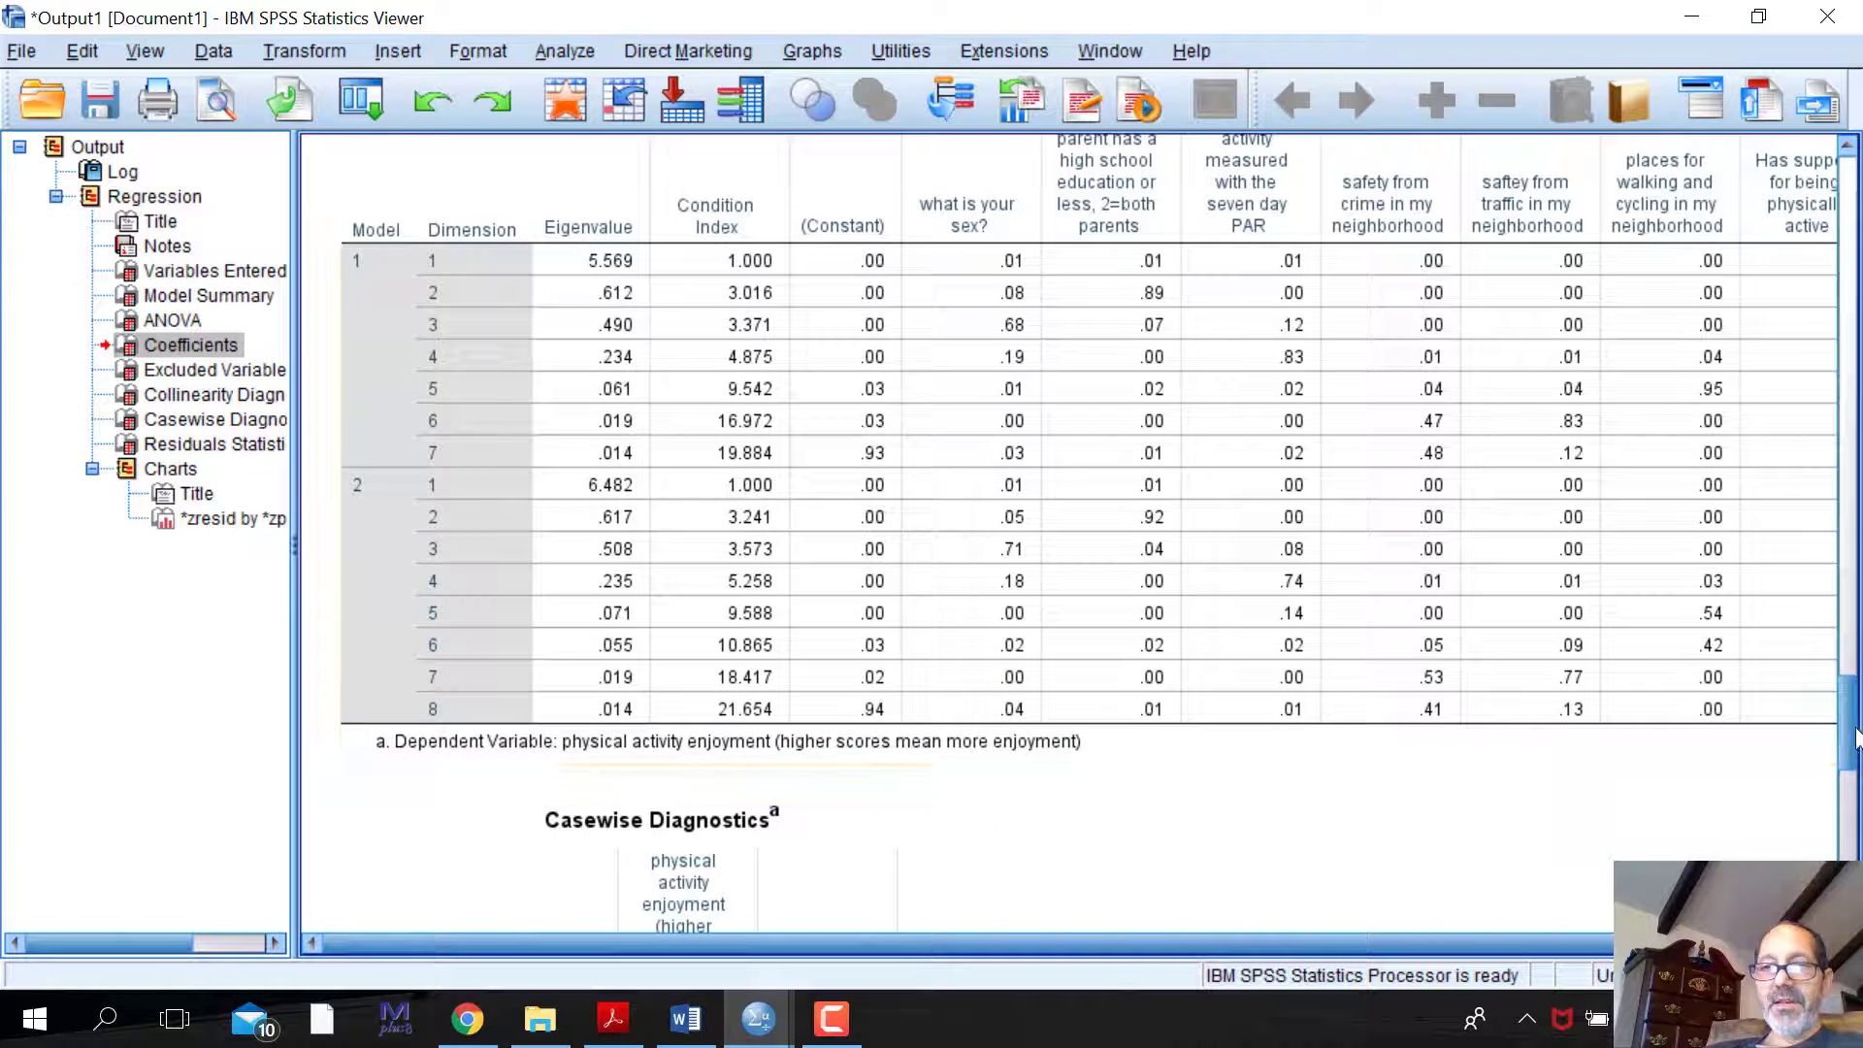
- Examine the standardized residuals, predicted values and residuals of the outlying cases in the Casewise Diagnostics table
left_click_drag(1855, 738, 1851, 749)
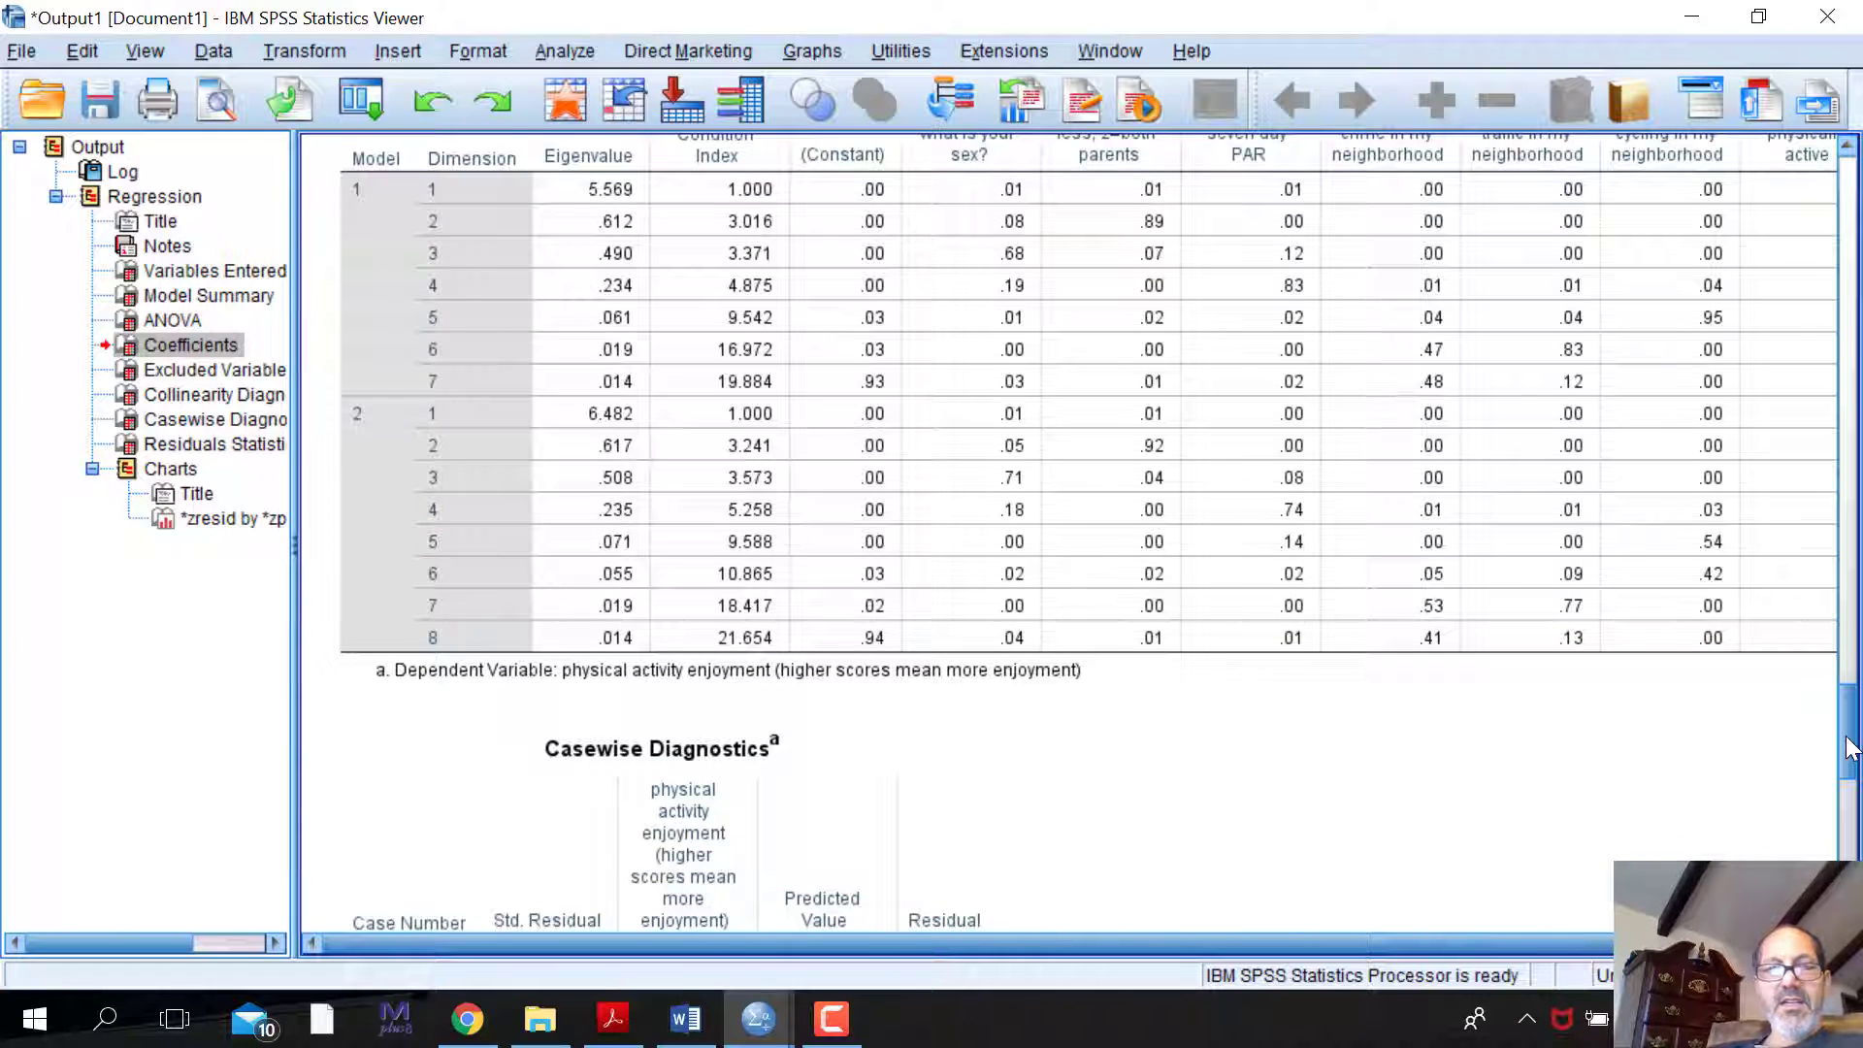
left_click_drag(1851, 747, 1822, 806)
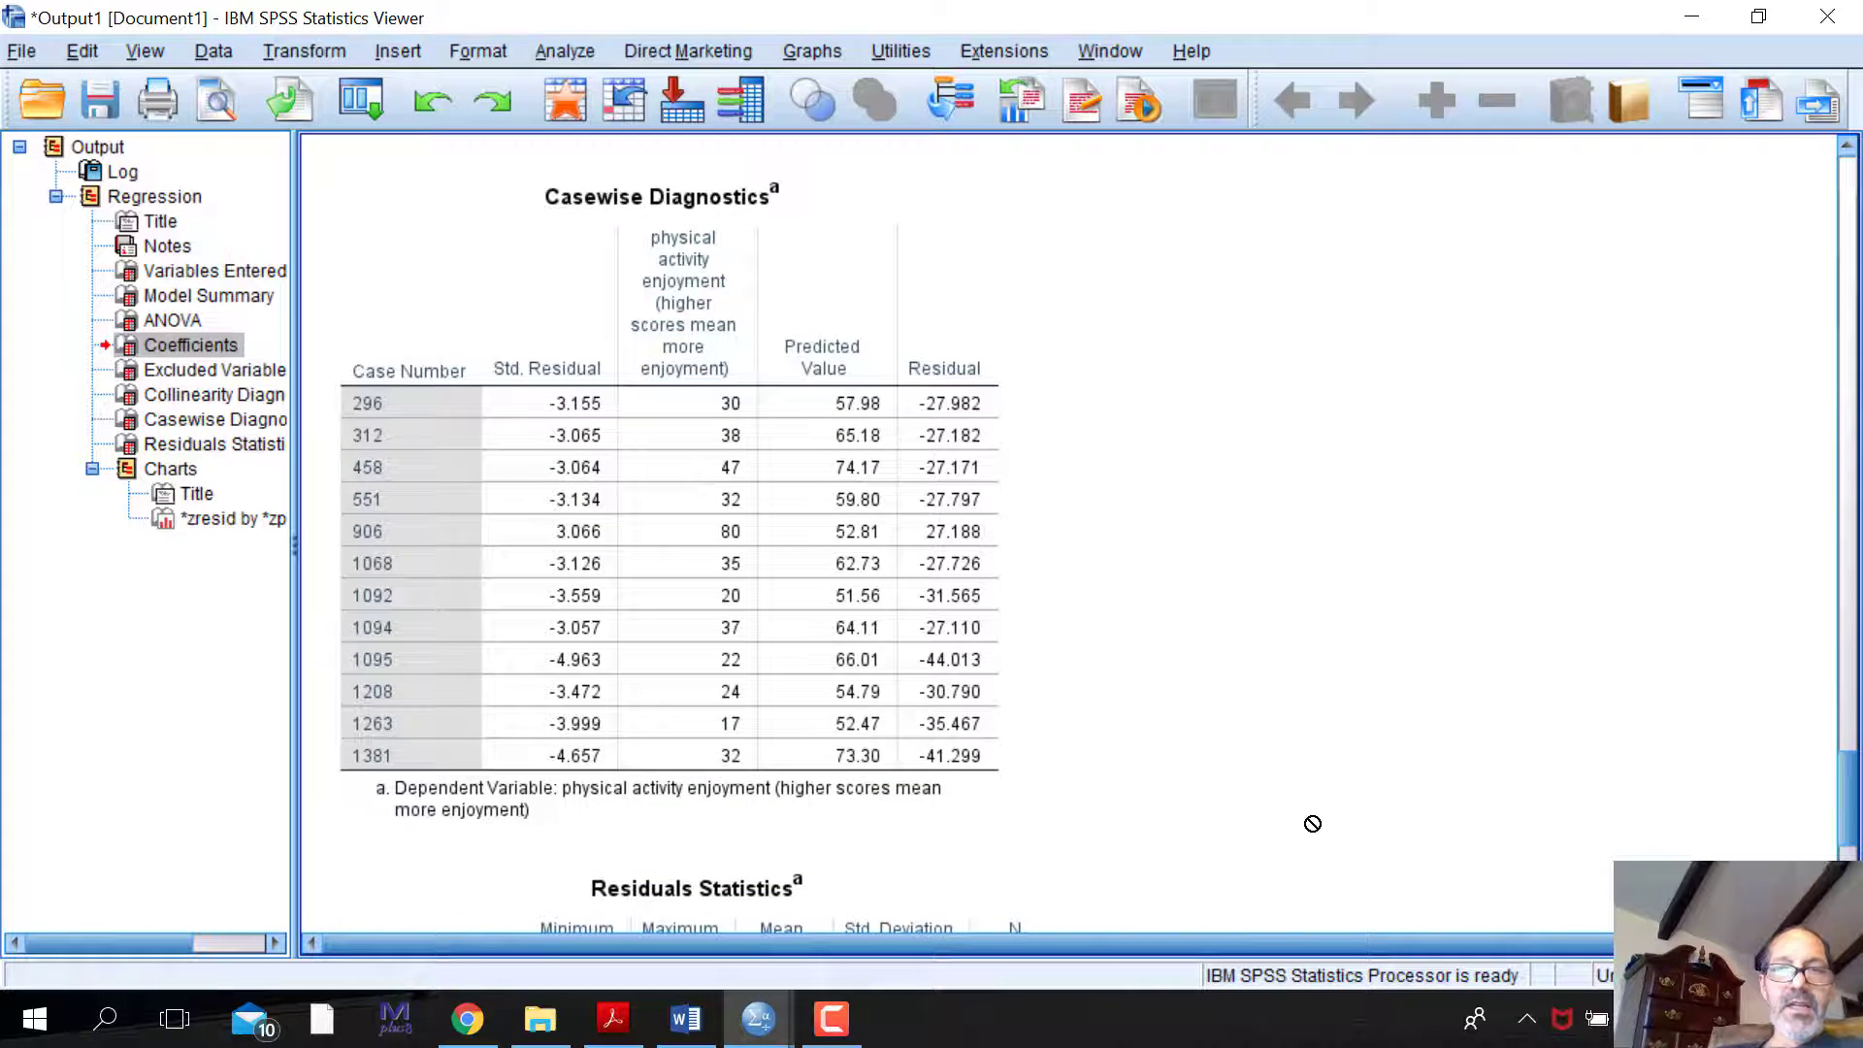
left_click_drag(1852, 826, 1853, 830)
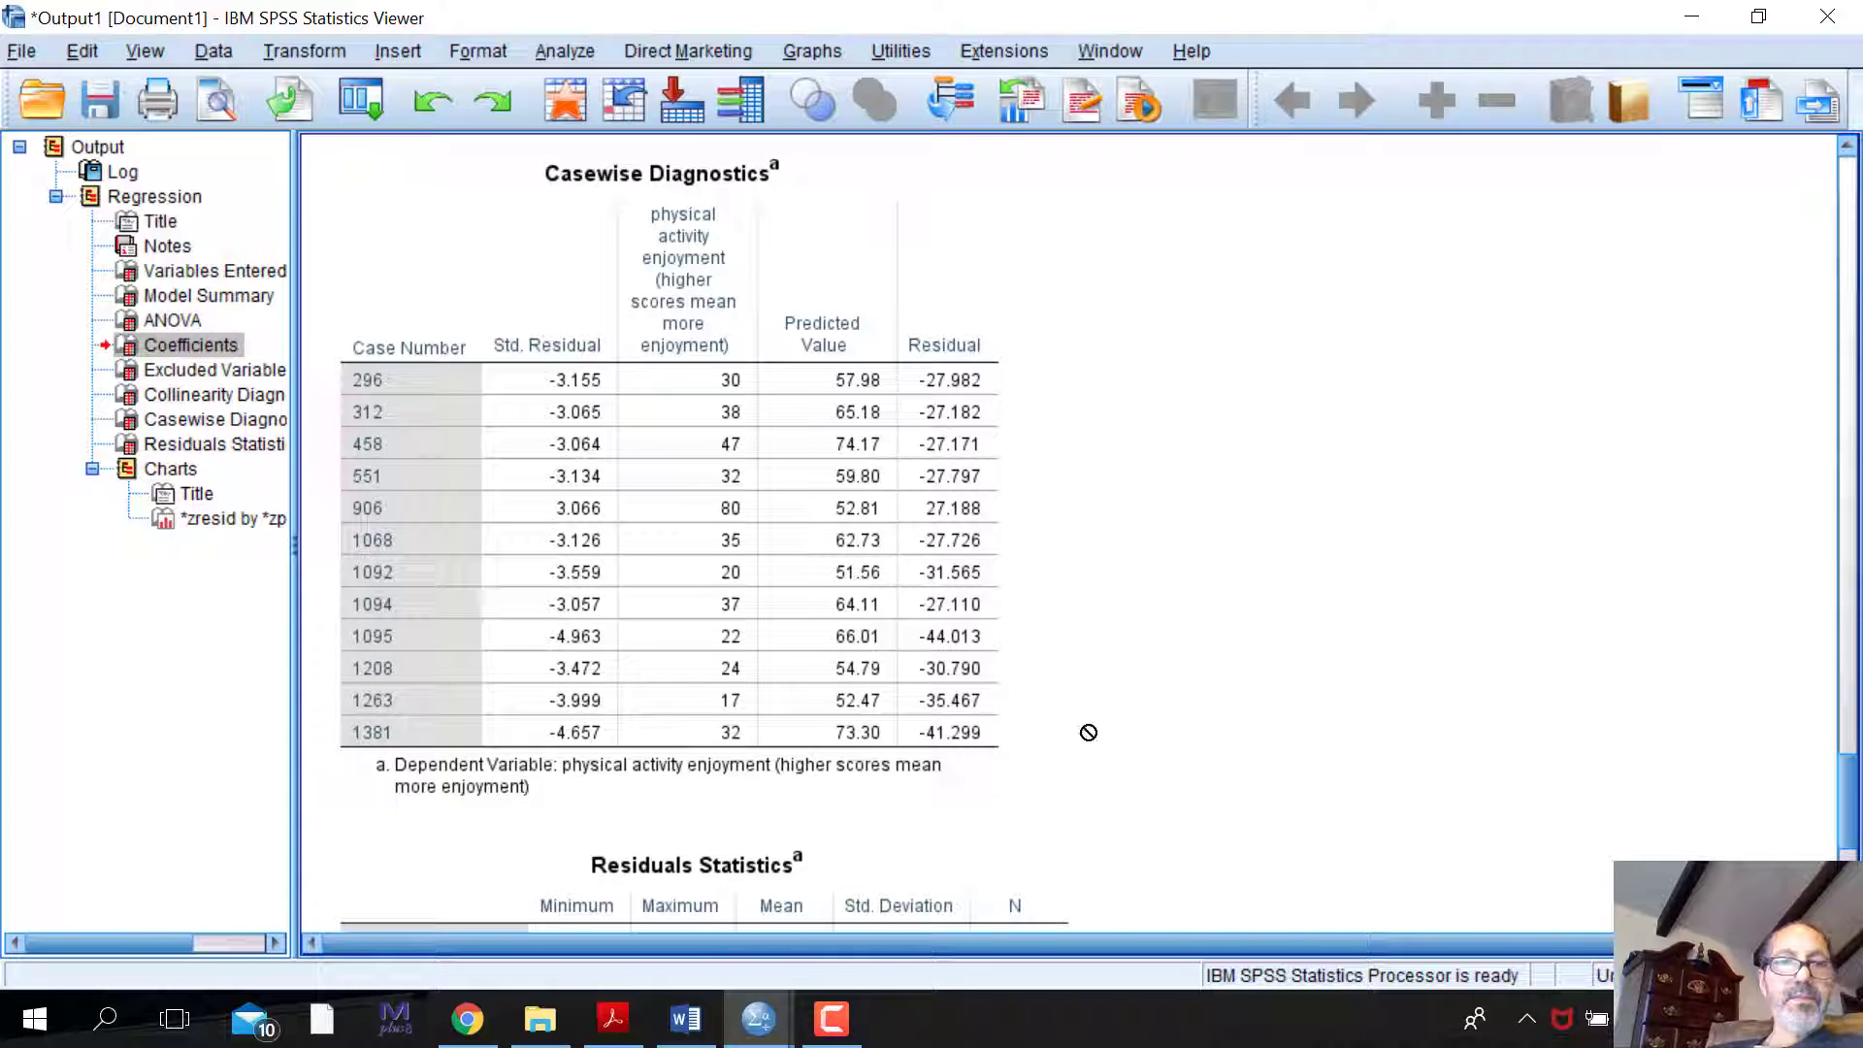
left_click(970, 699)
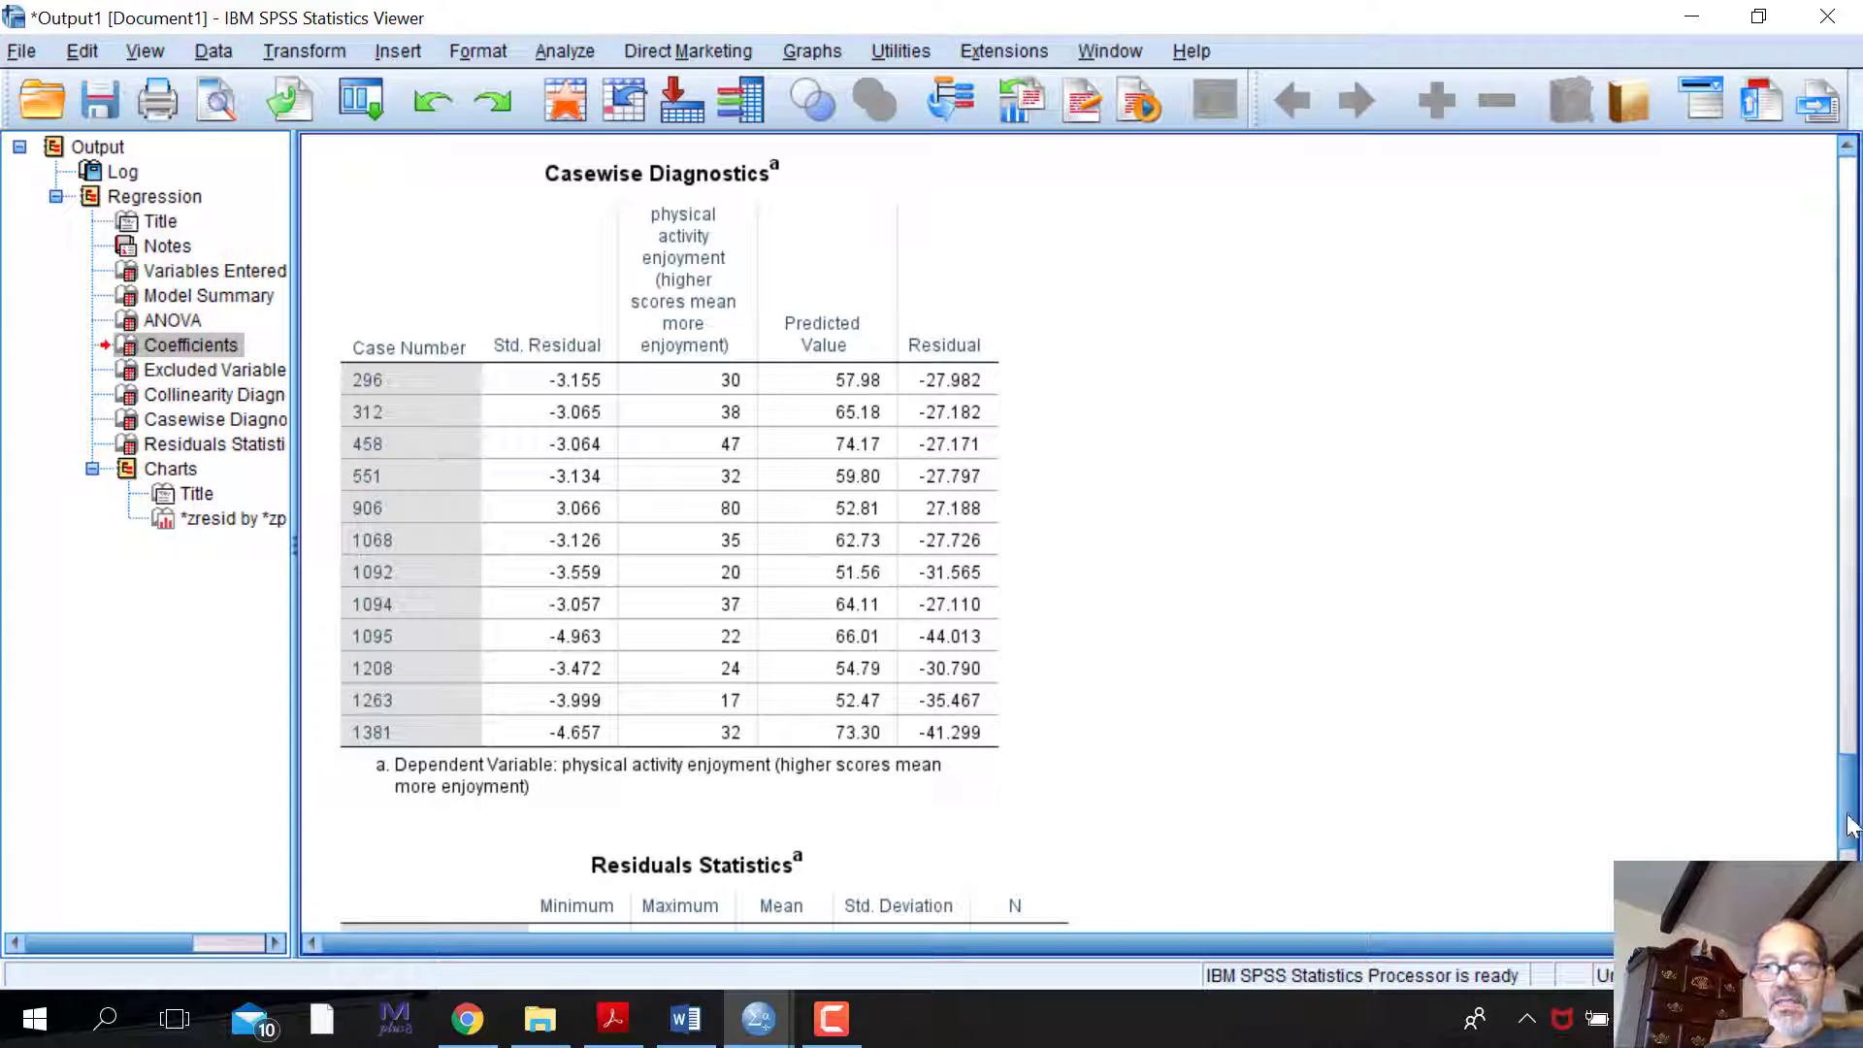
left_click_drag(1852, 828, 1852, 846)
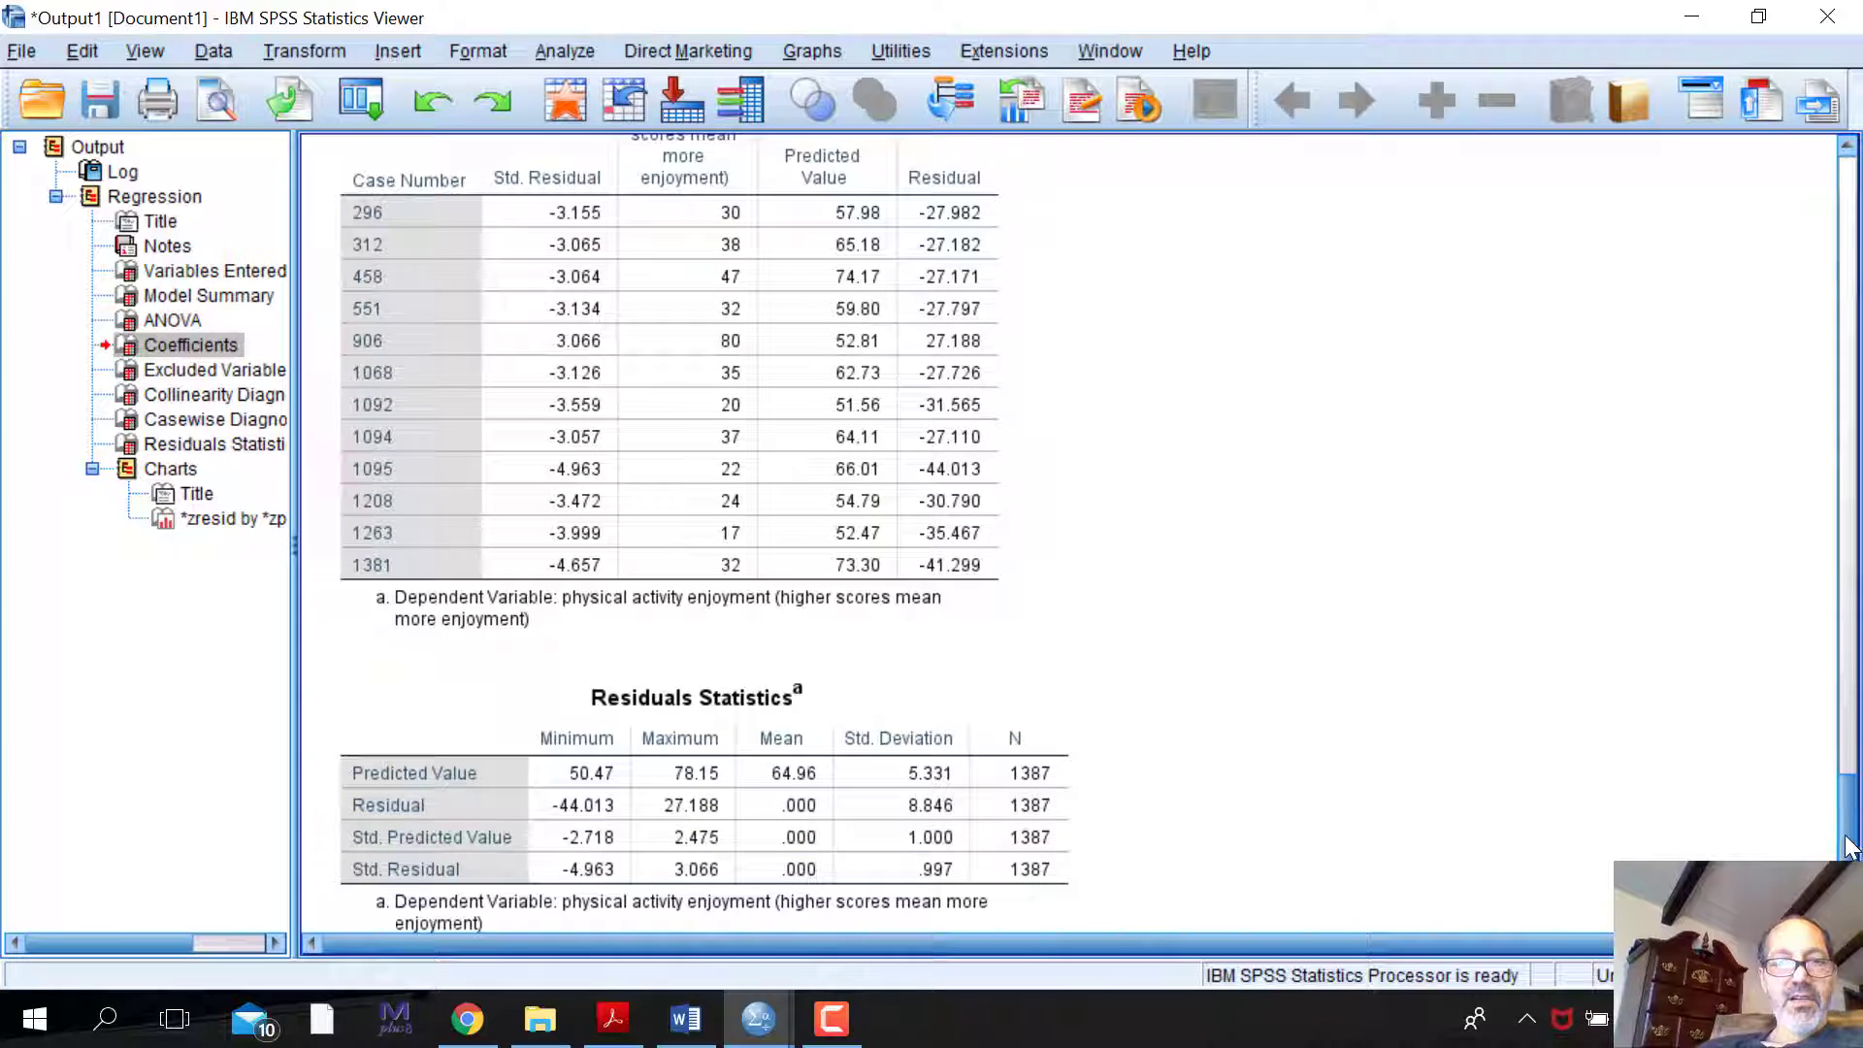
scroll(1846, 844, "up", 1)
left_click(735, 477)
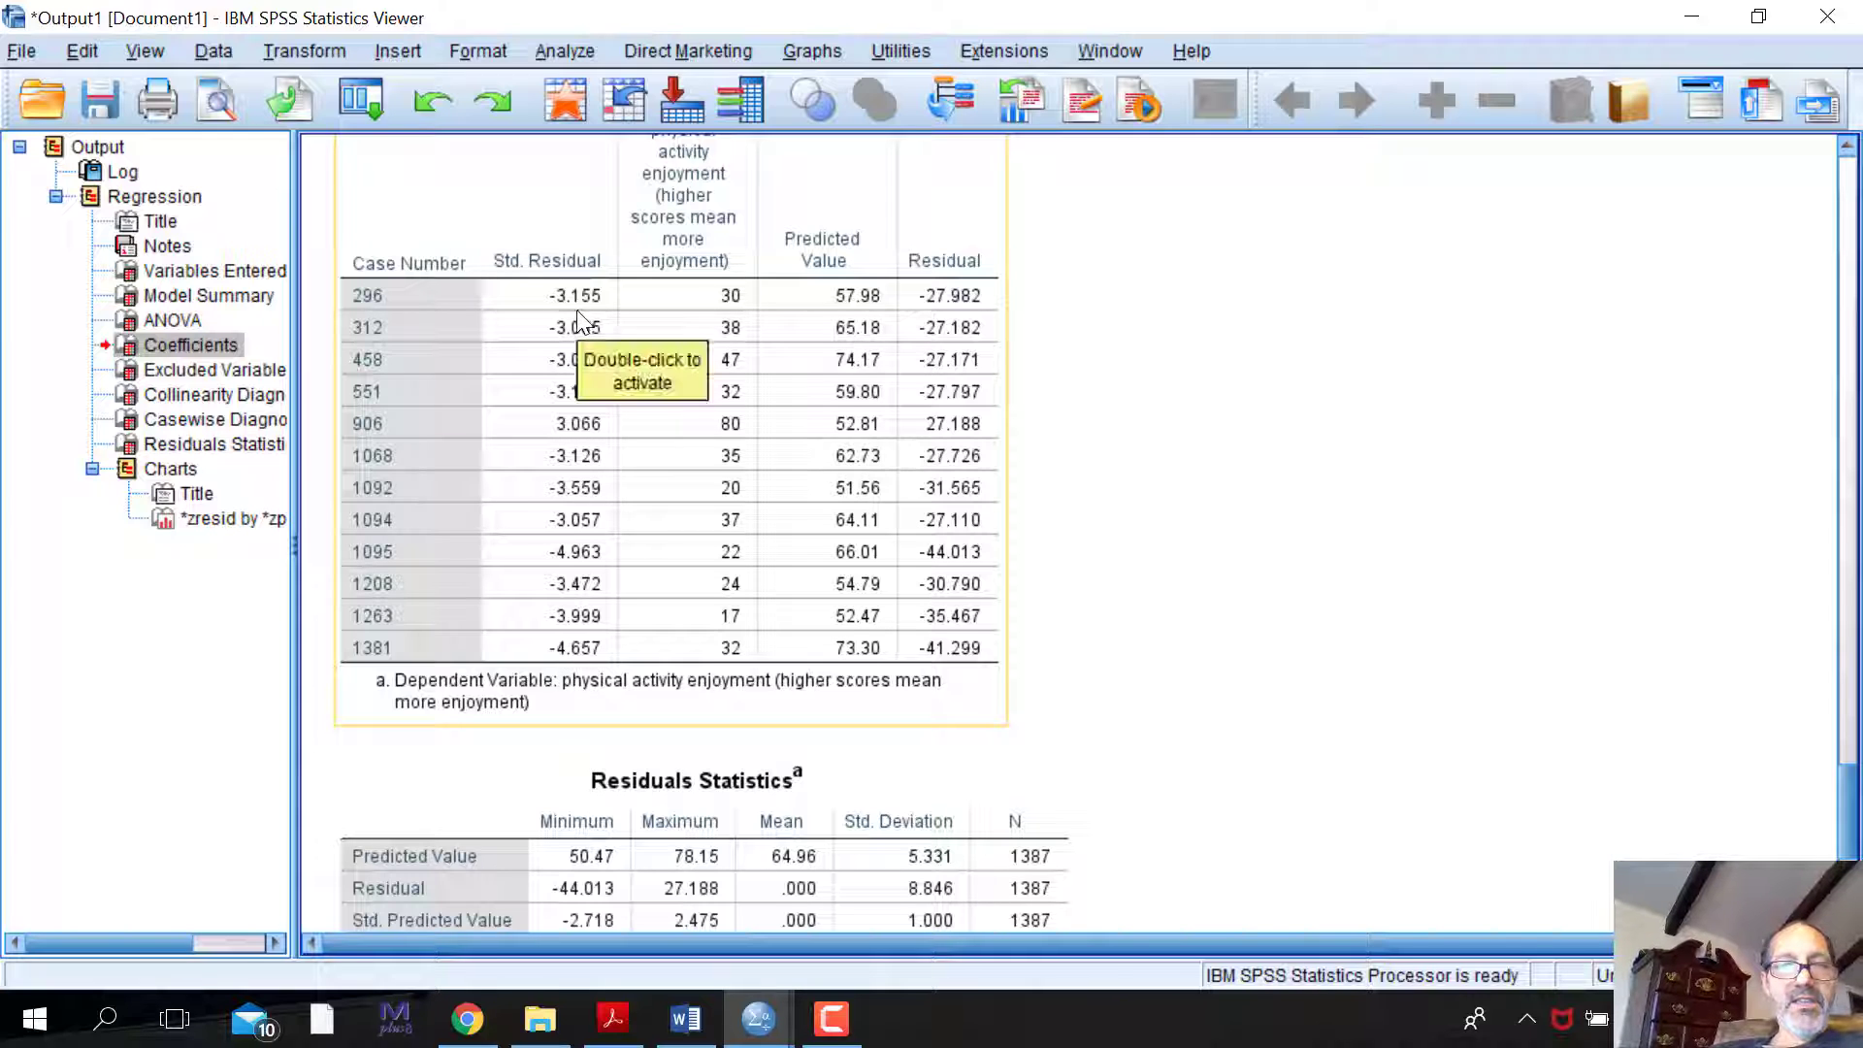
left_click(1659, 611)
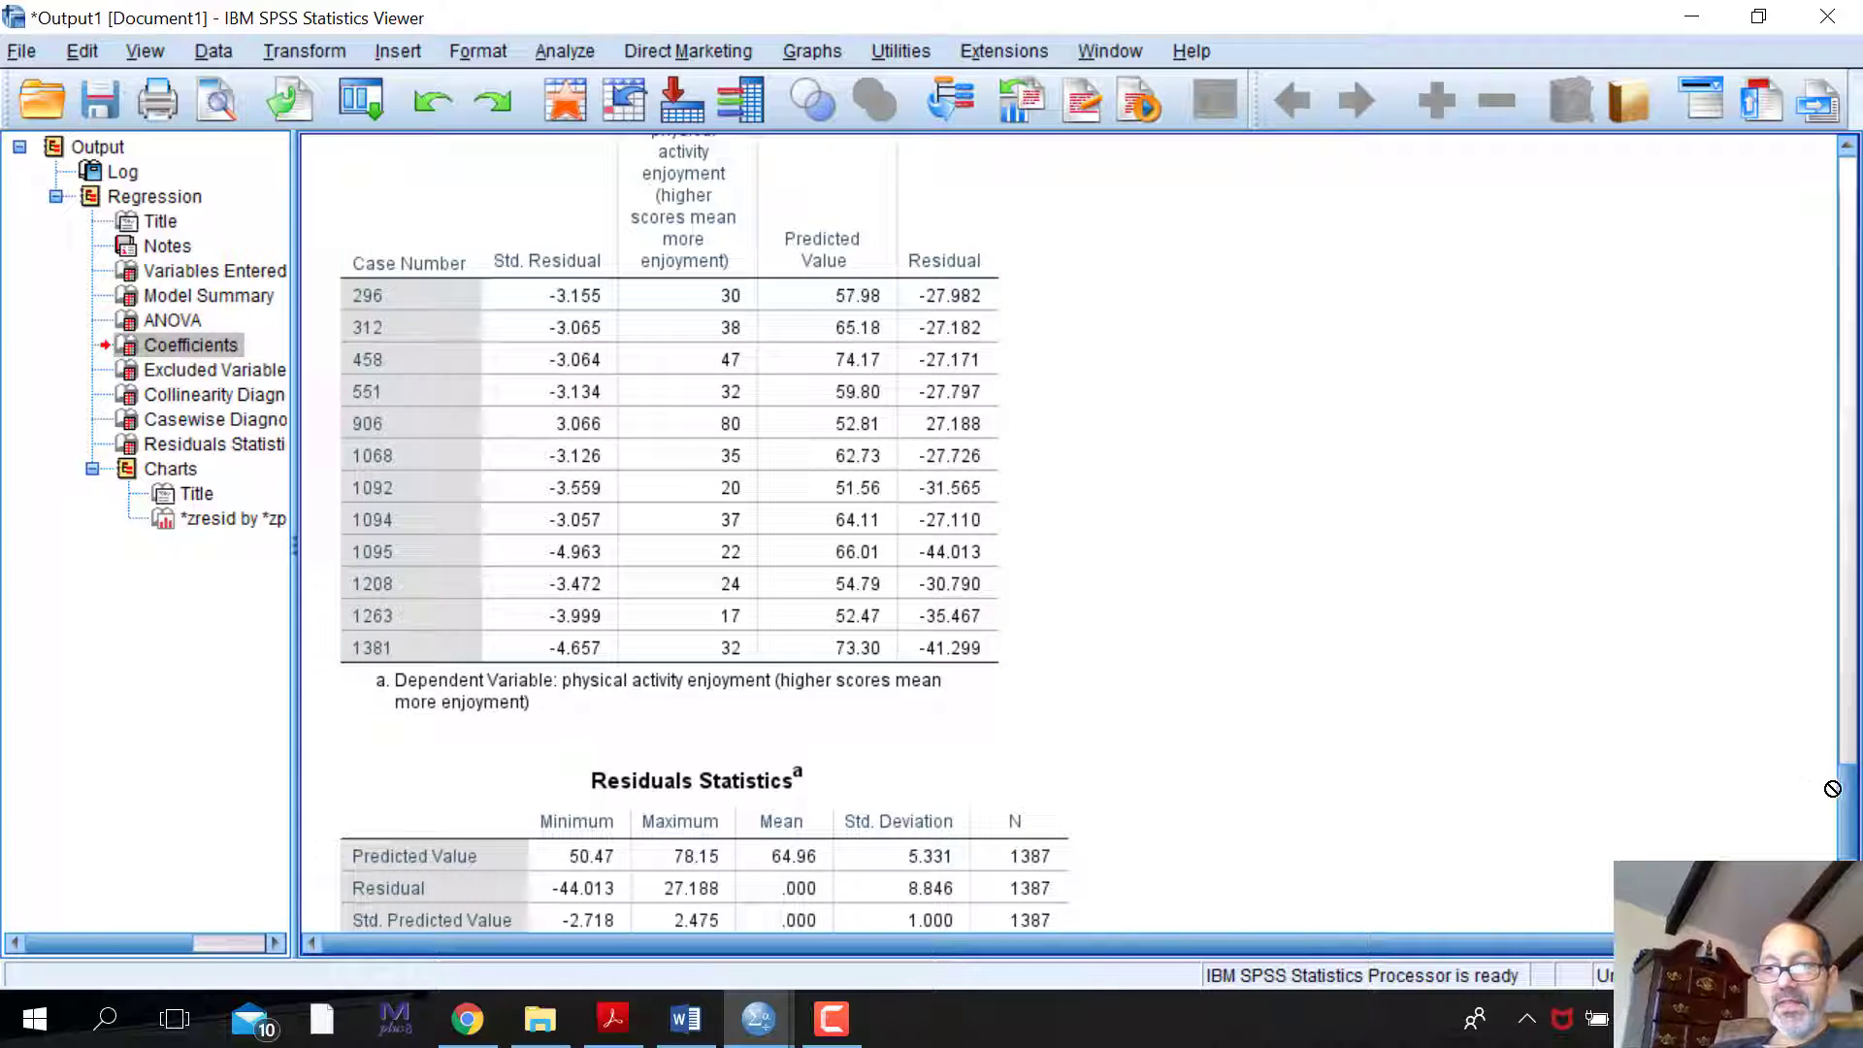
- Review the predicted value and residual rows of the Residuals Statistics table
scroll(1843, 803, "down", 5)
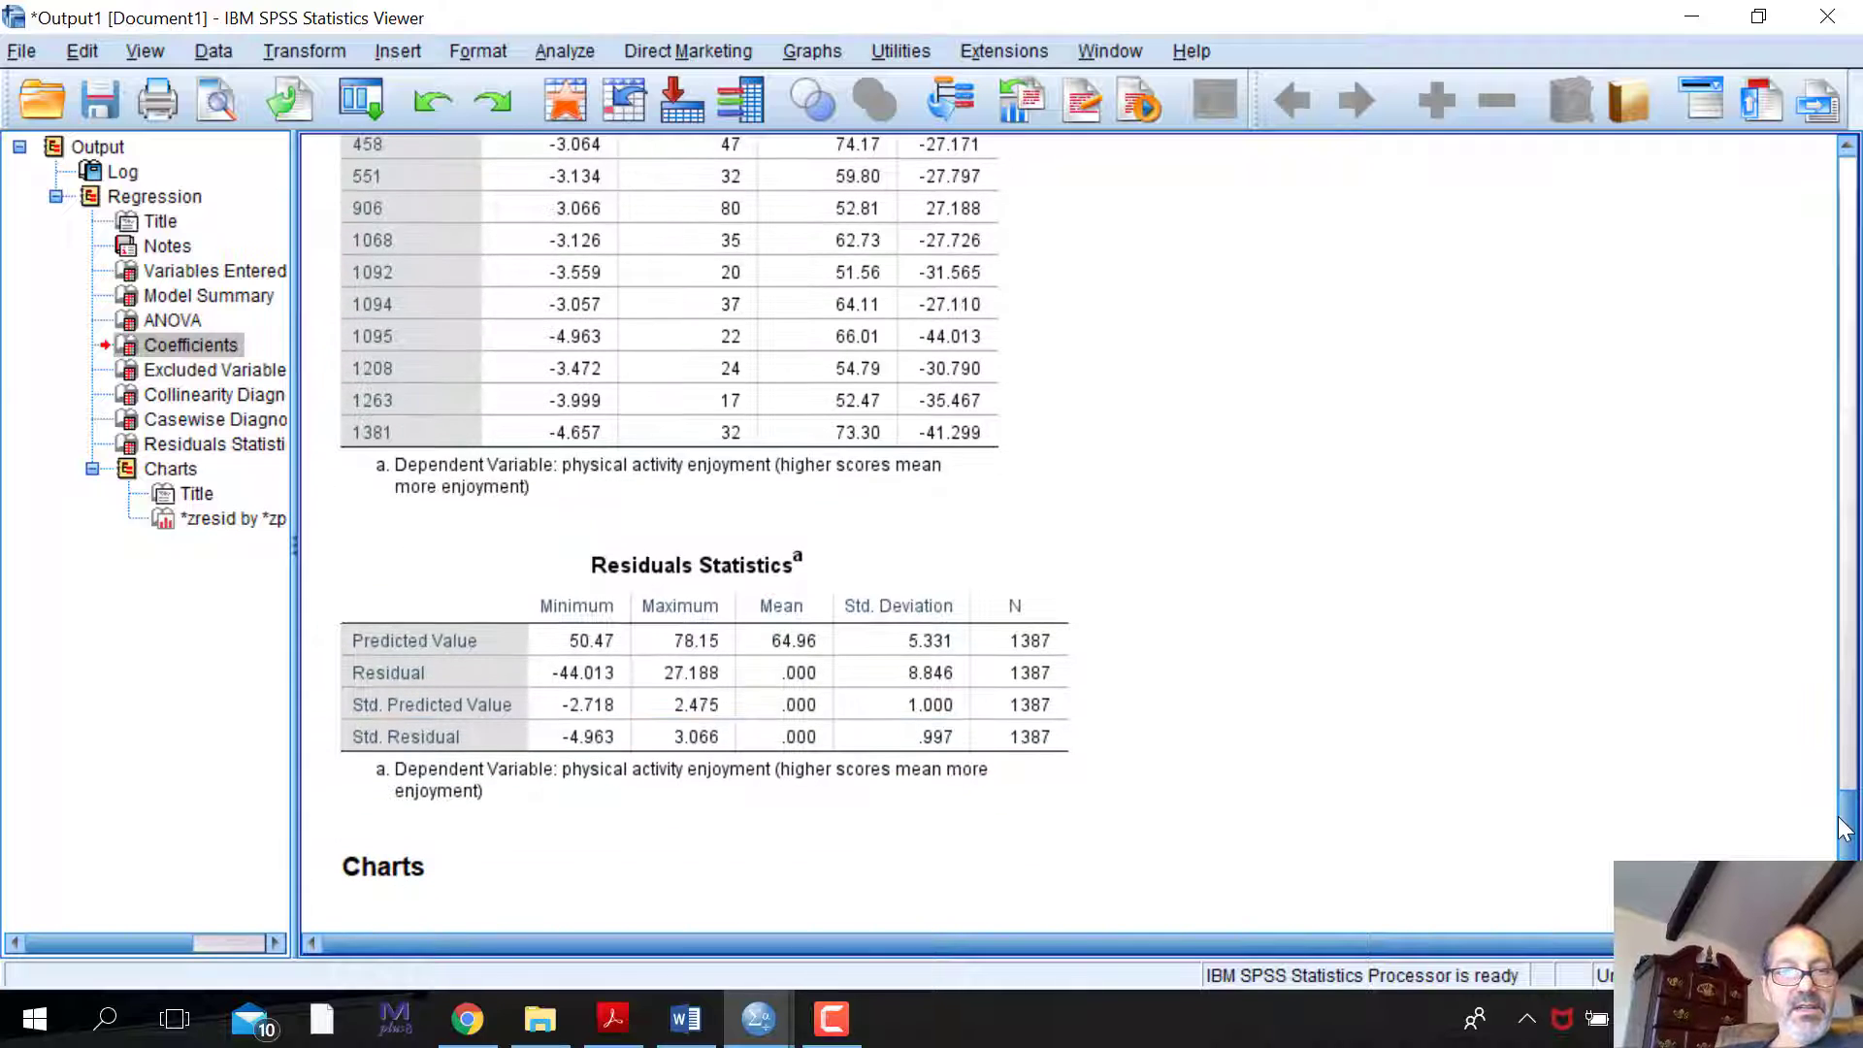
scroll(1838, 791, "up", 1)
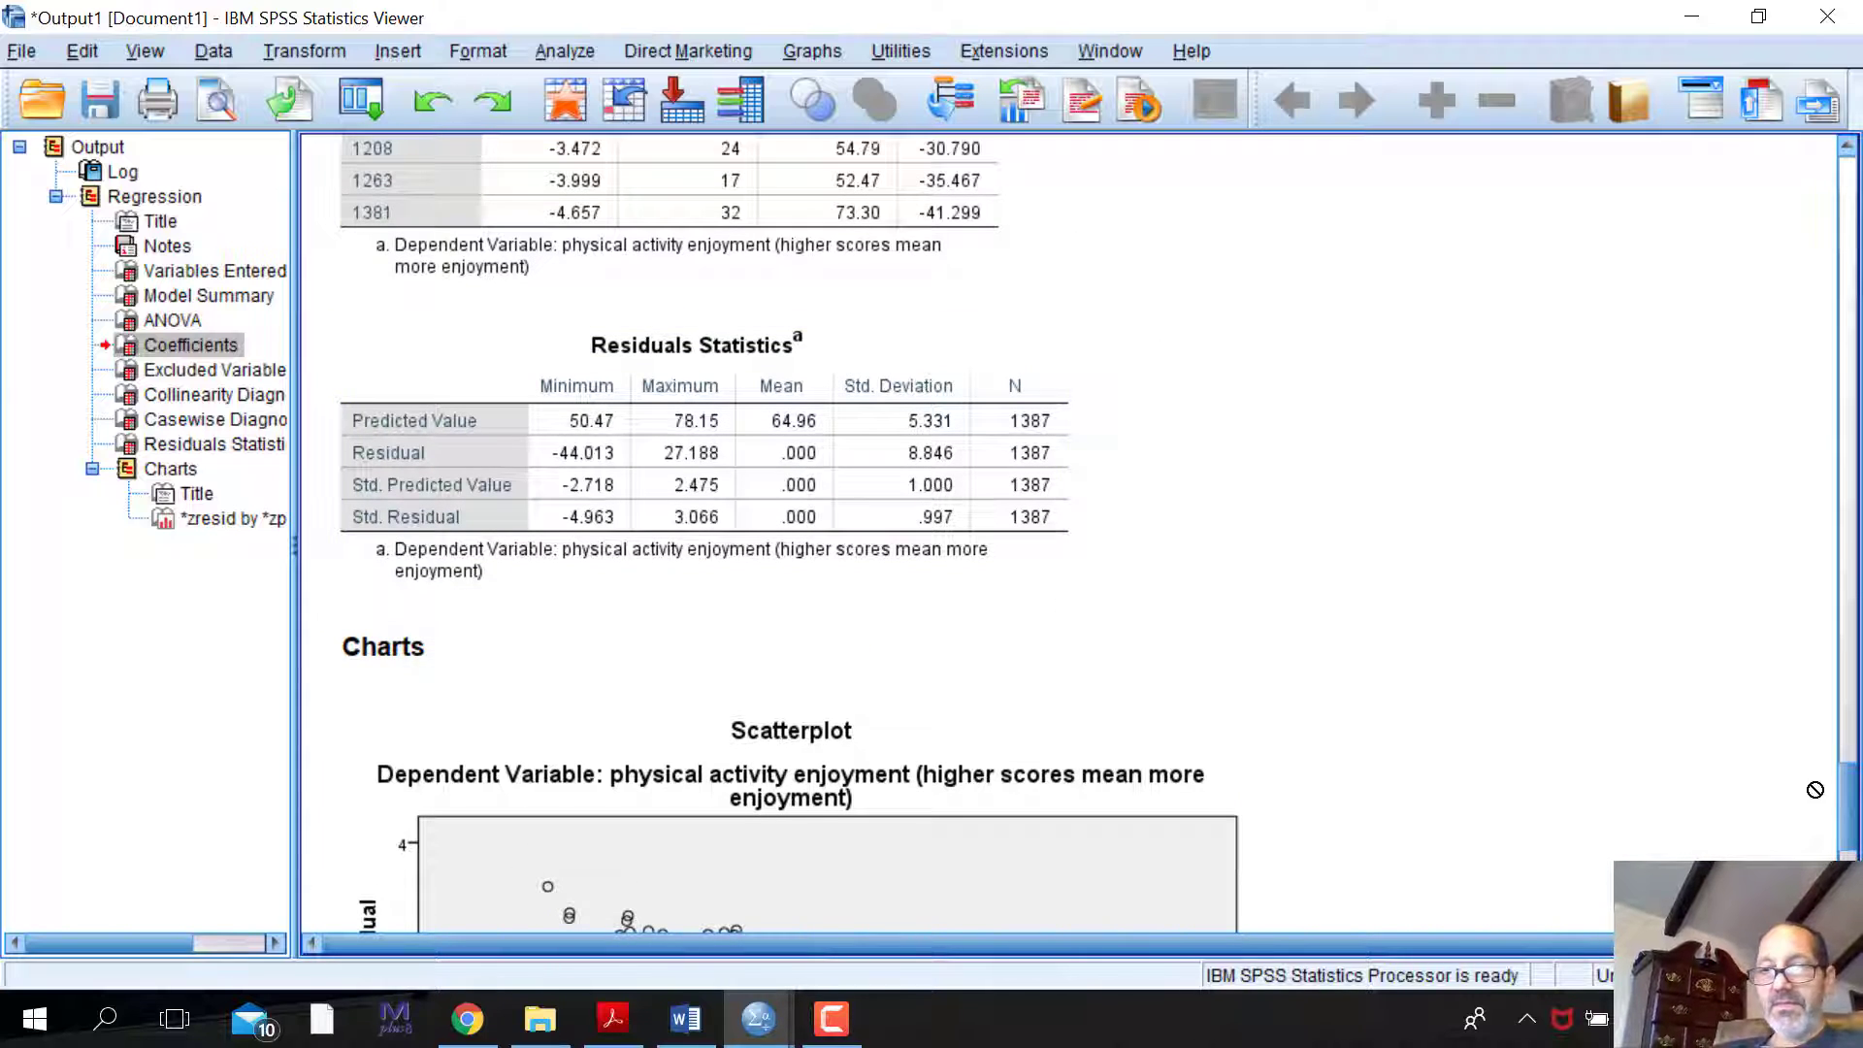
scroll(1239, 534, "down", 4)
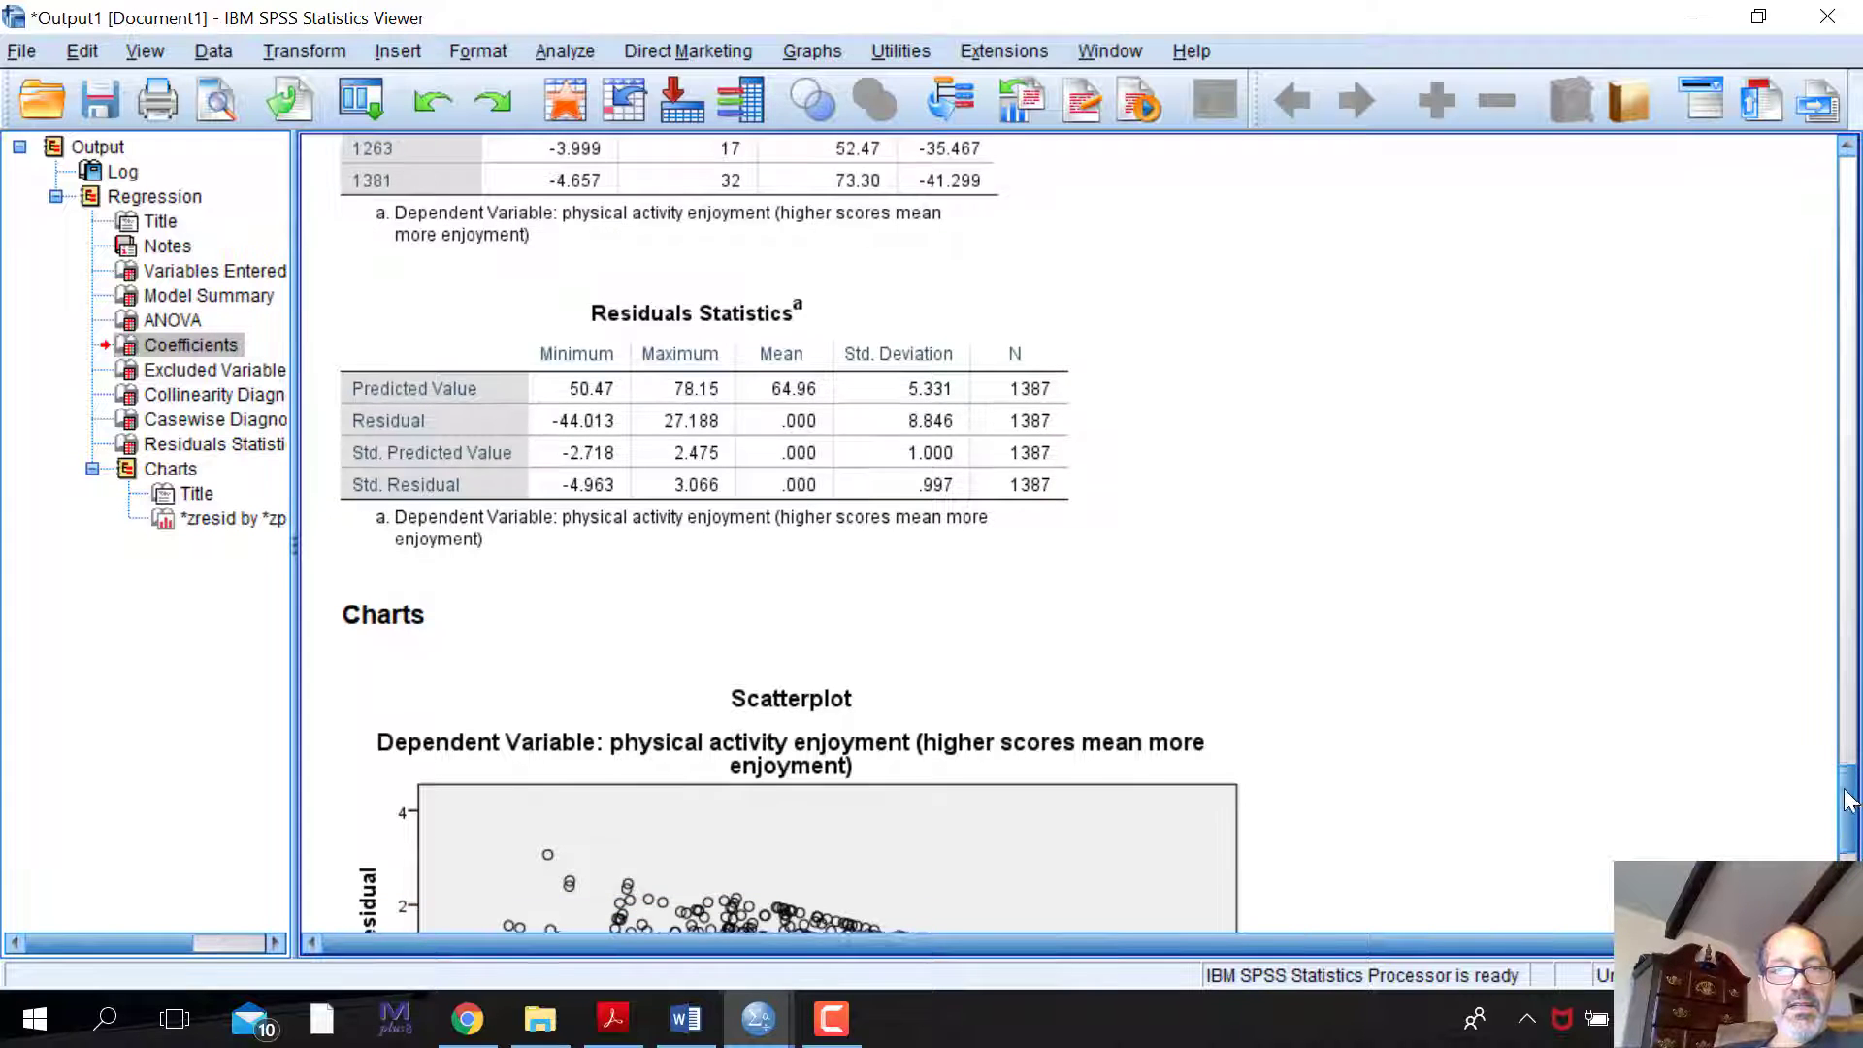
- Examine the scatterplot of regression standardized residuals against standardized predicted values for physical activity enjoyment
left_click_drag(1843, 836, 1844, 851)
left_click(1239, 811)
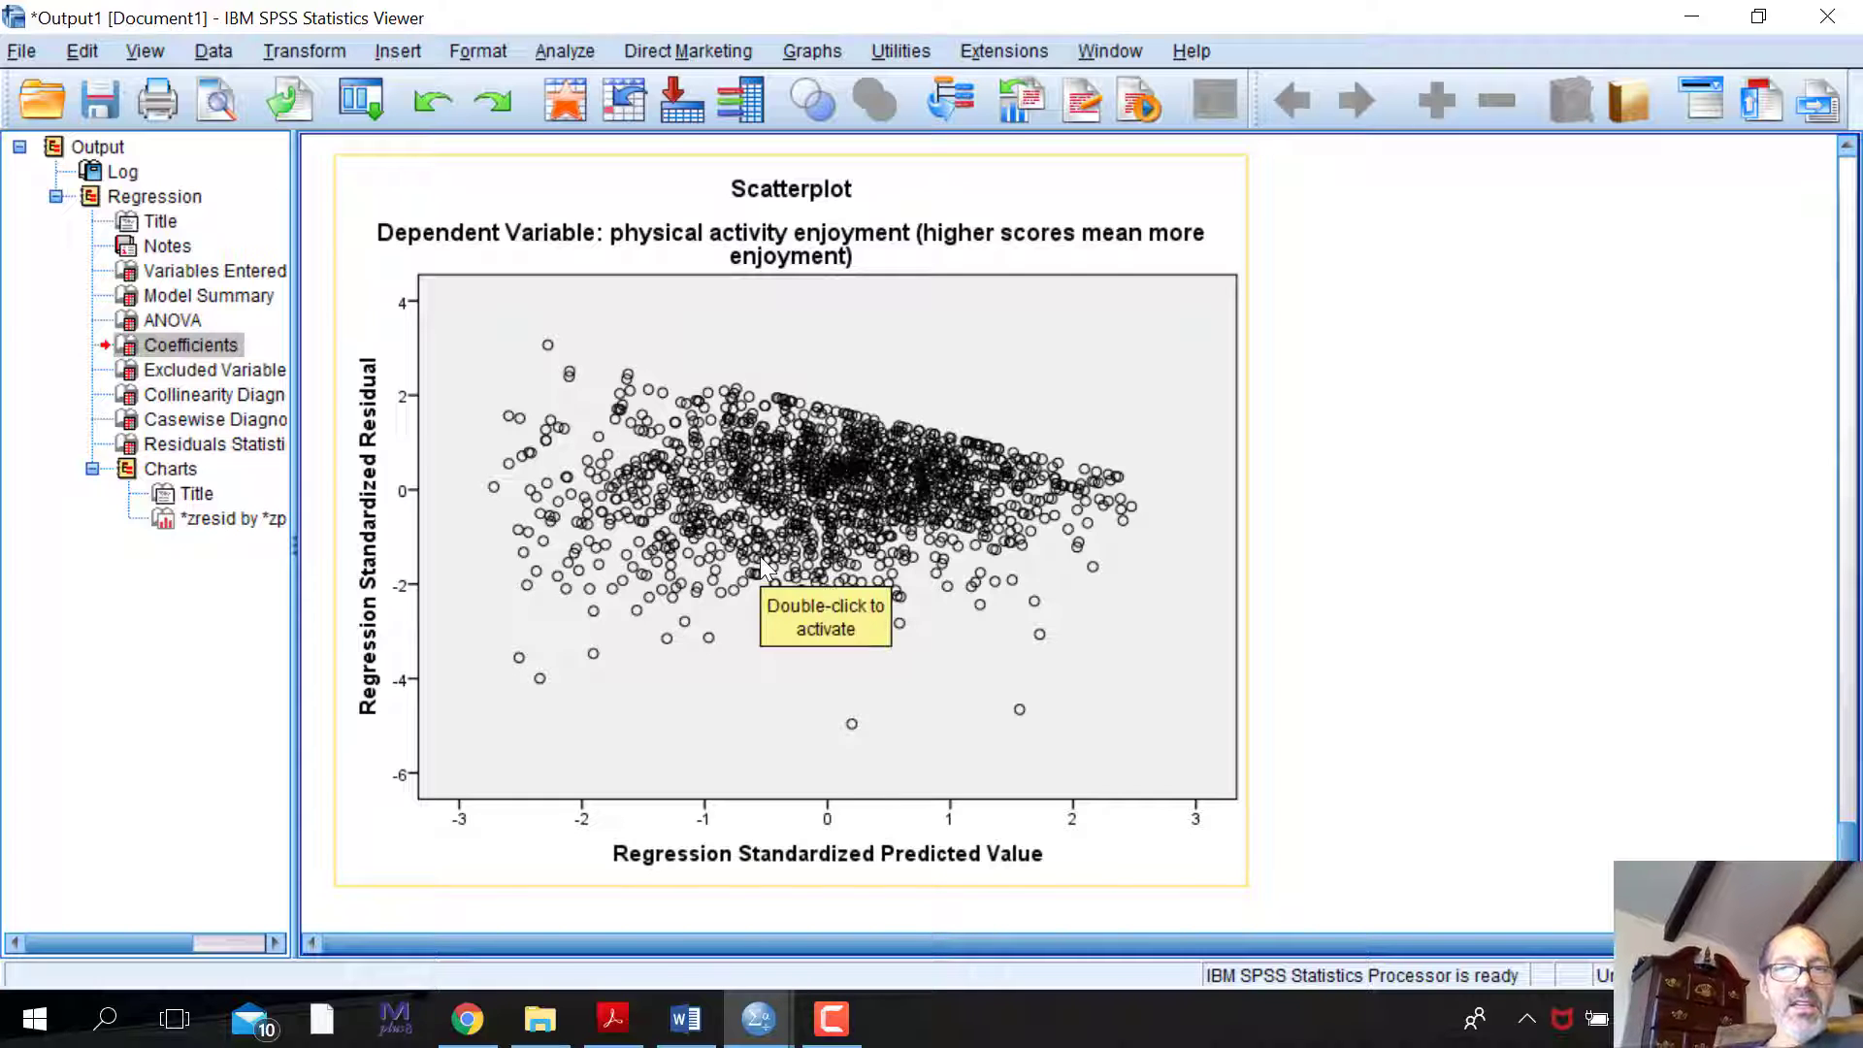
left_click(1275, 703)
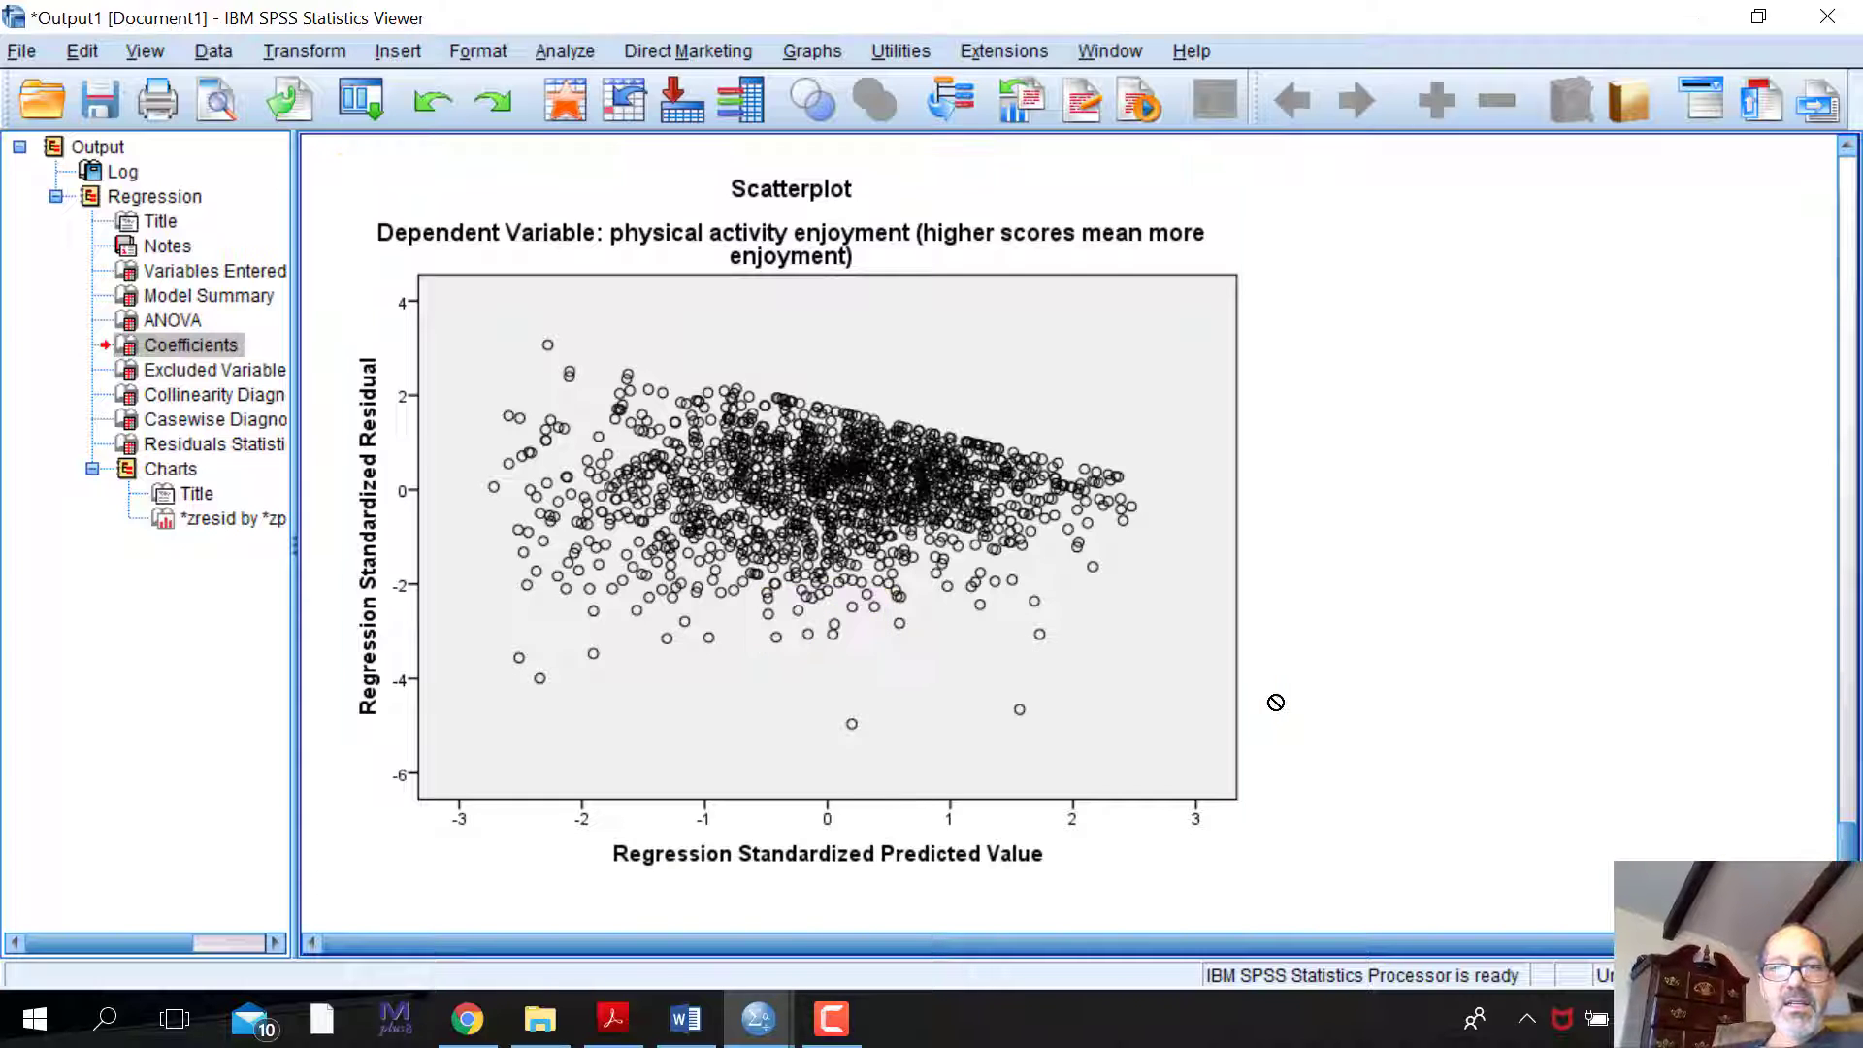
left_click(640, 597)
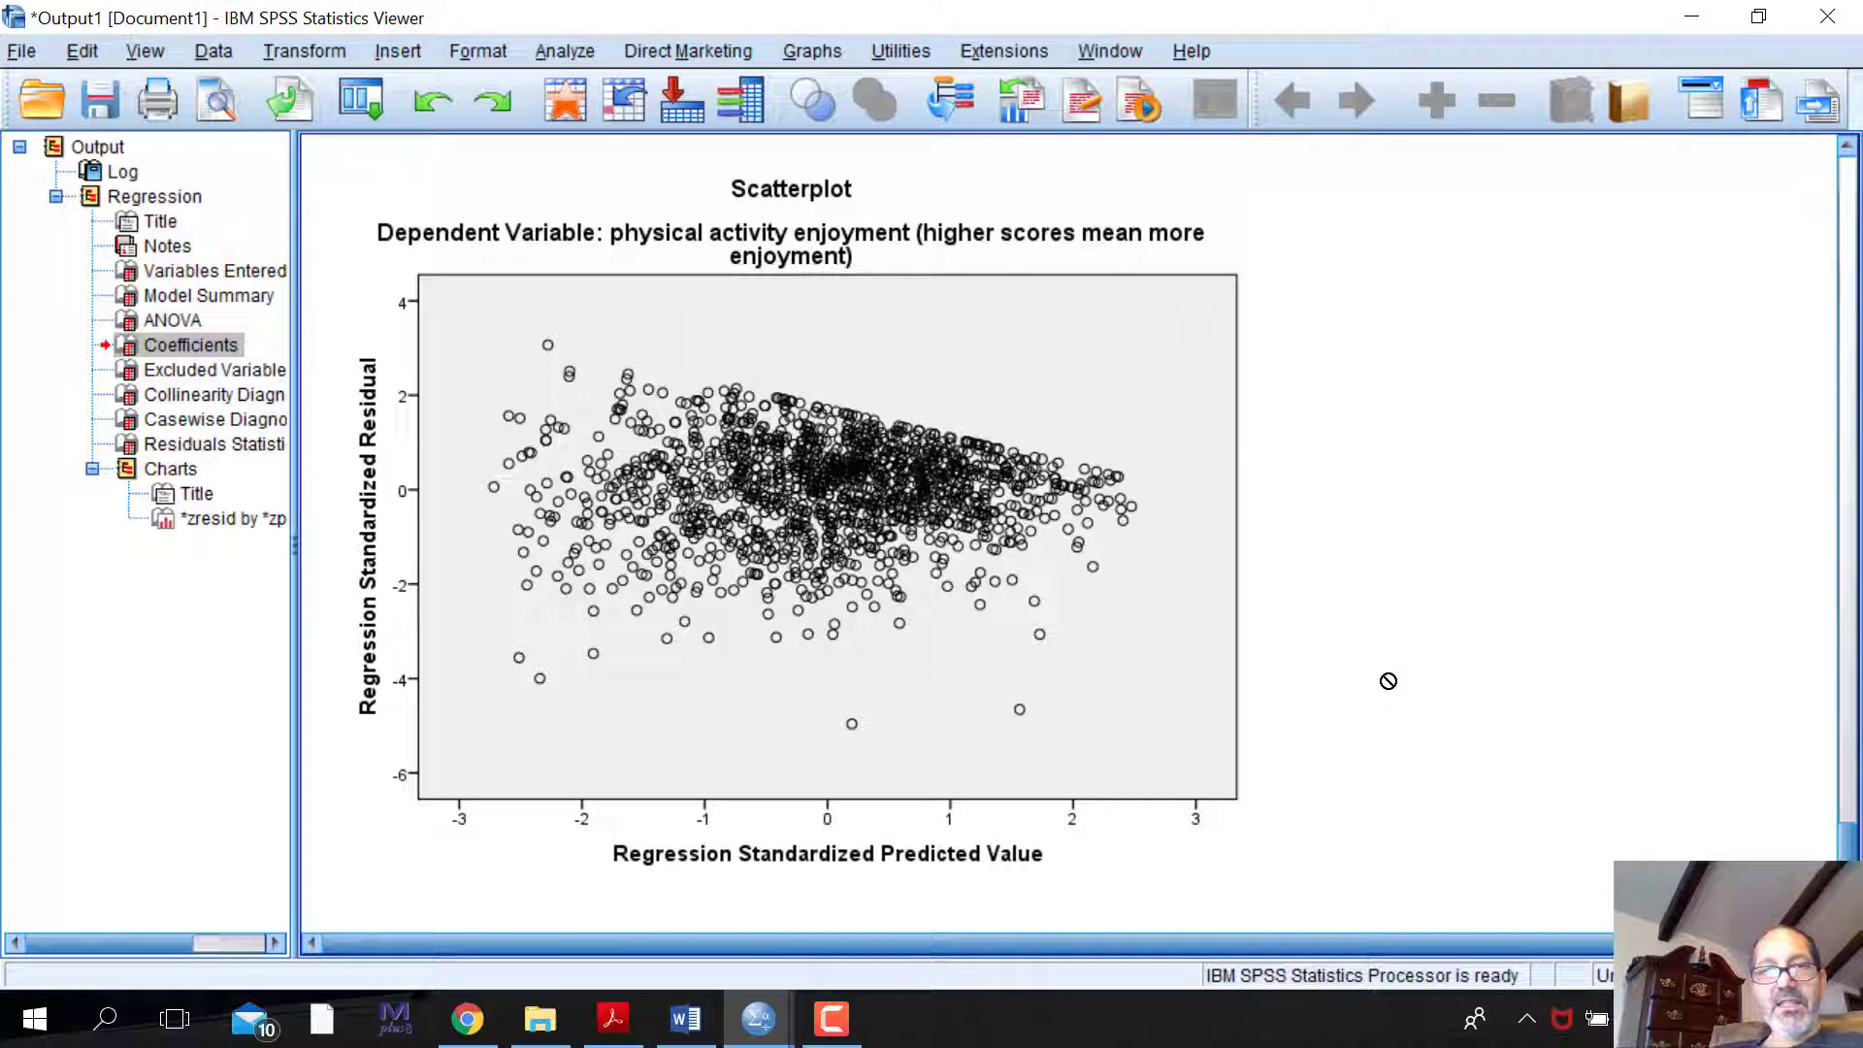
- Return to the start of the output and review the logged REGRESSION command syntax
left_click(992, 593)
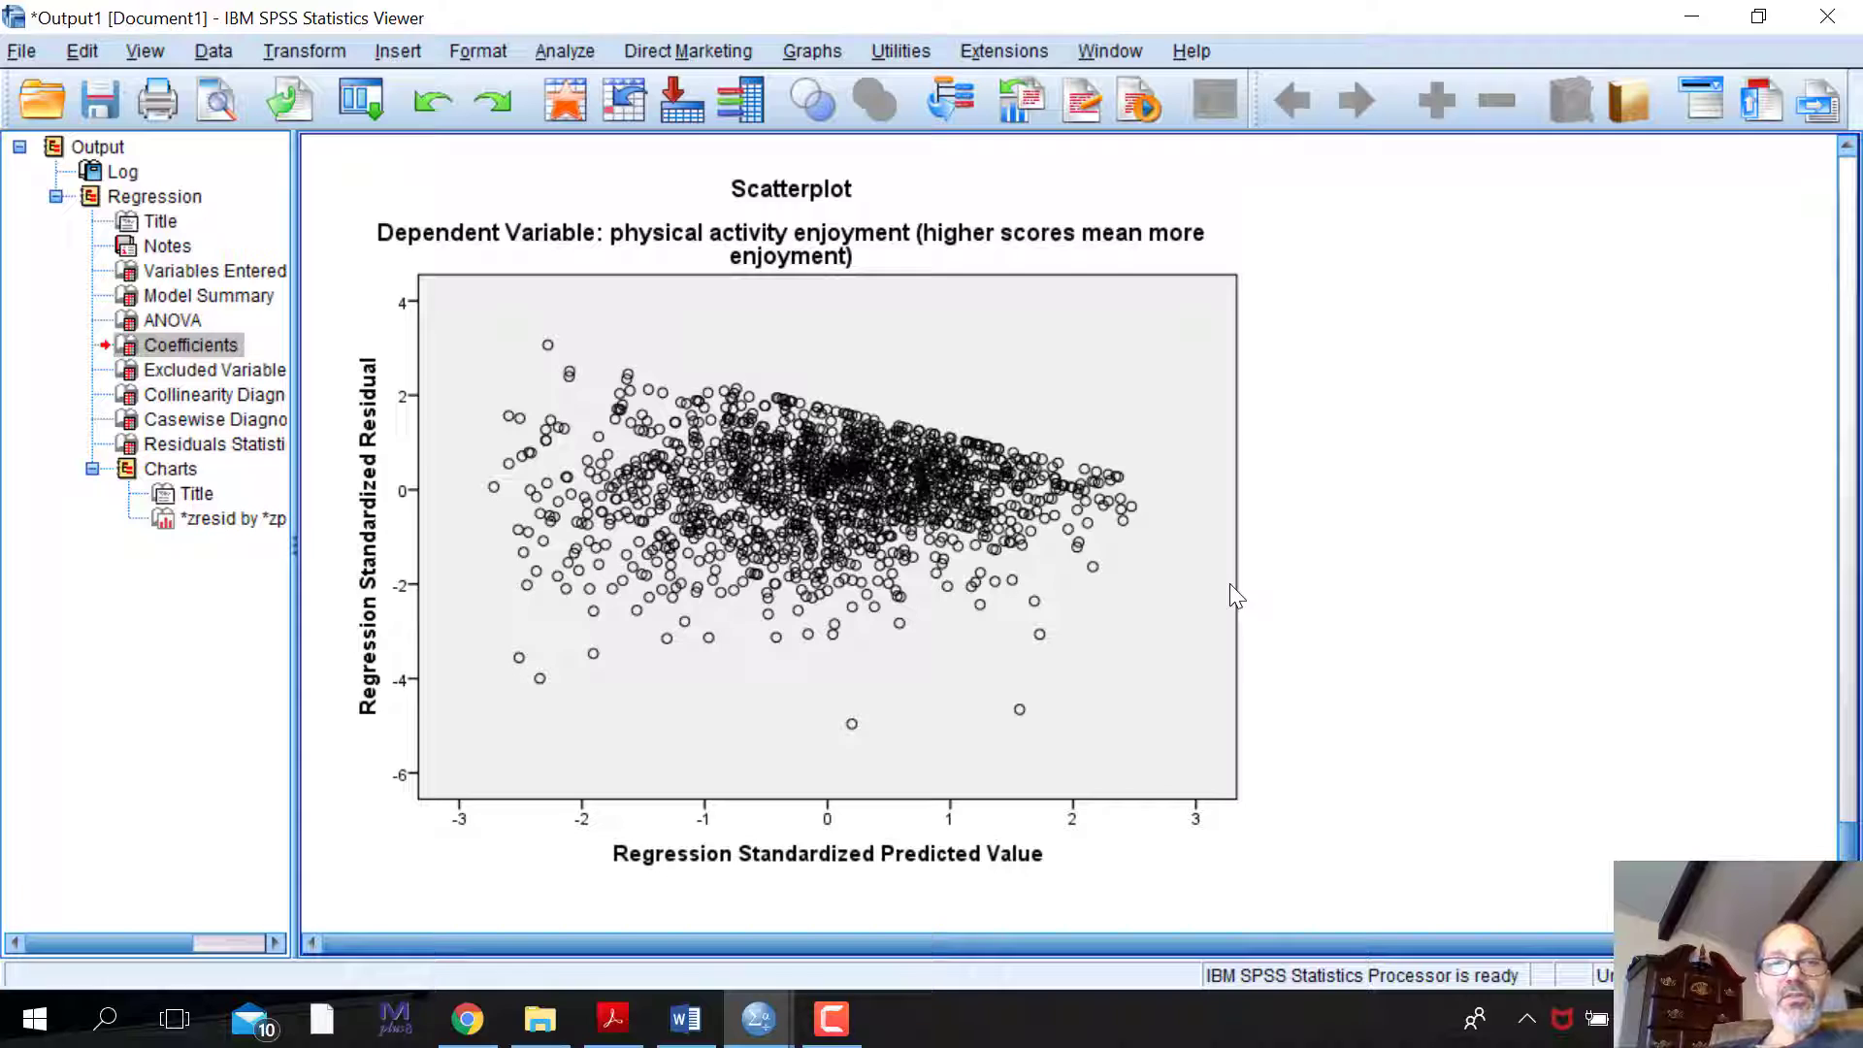
scroll(1235, 593, "up", 10)
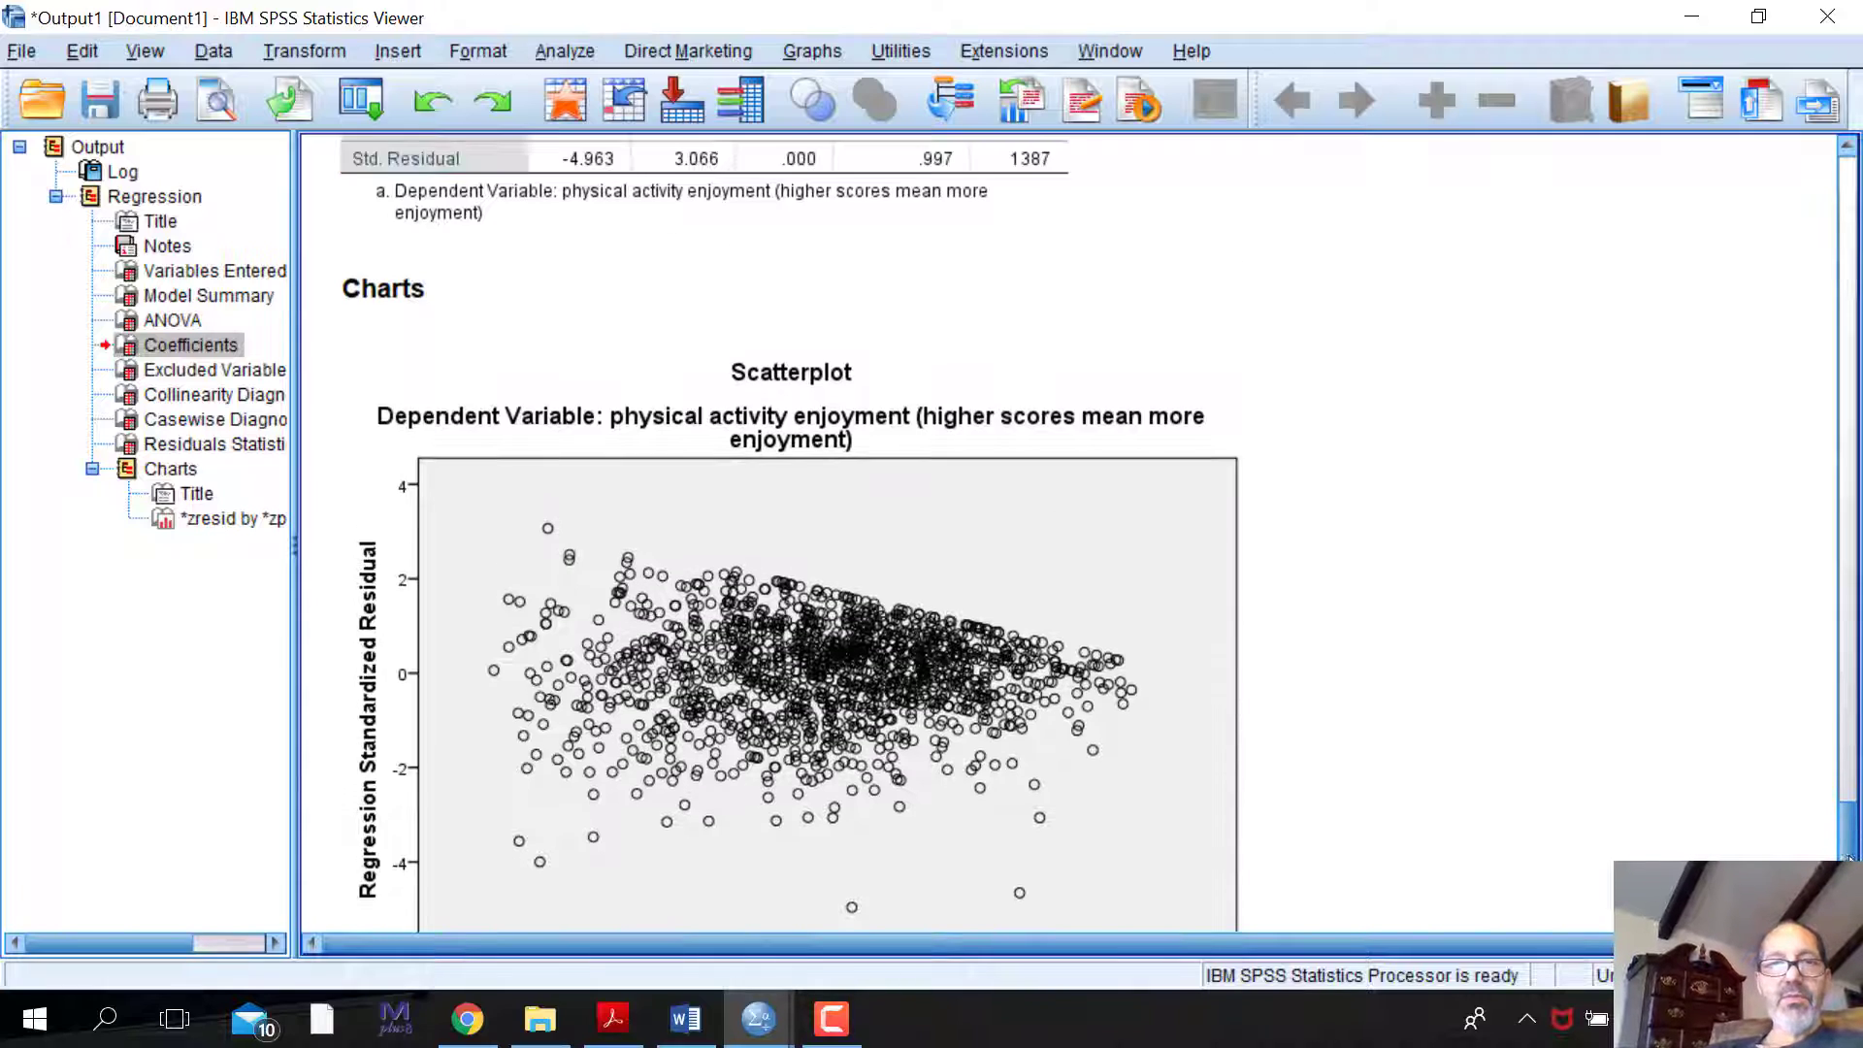
left_click_drag(1848, 813, 1848, 209)
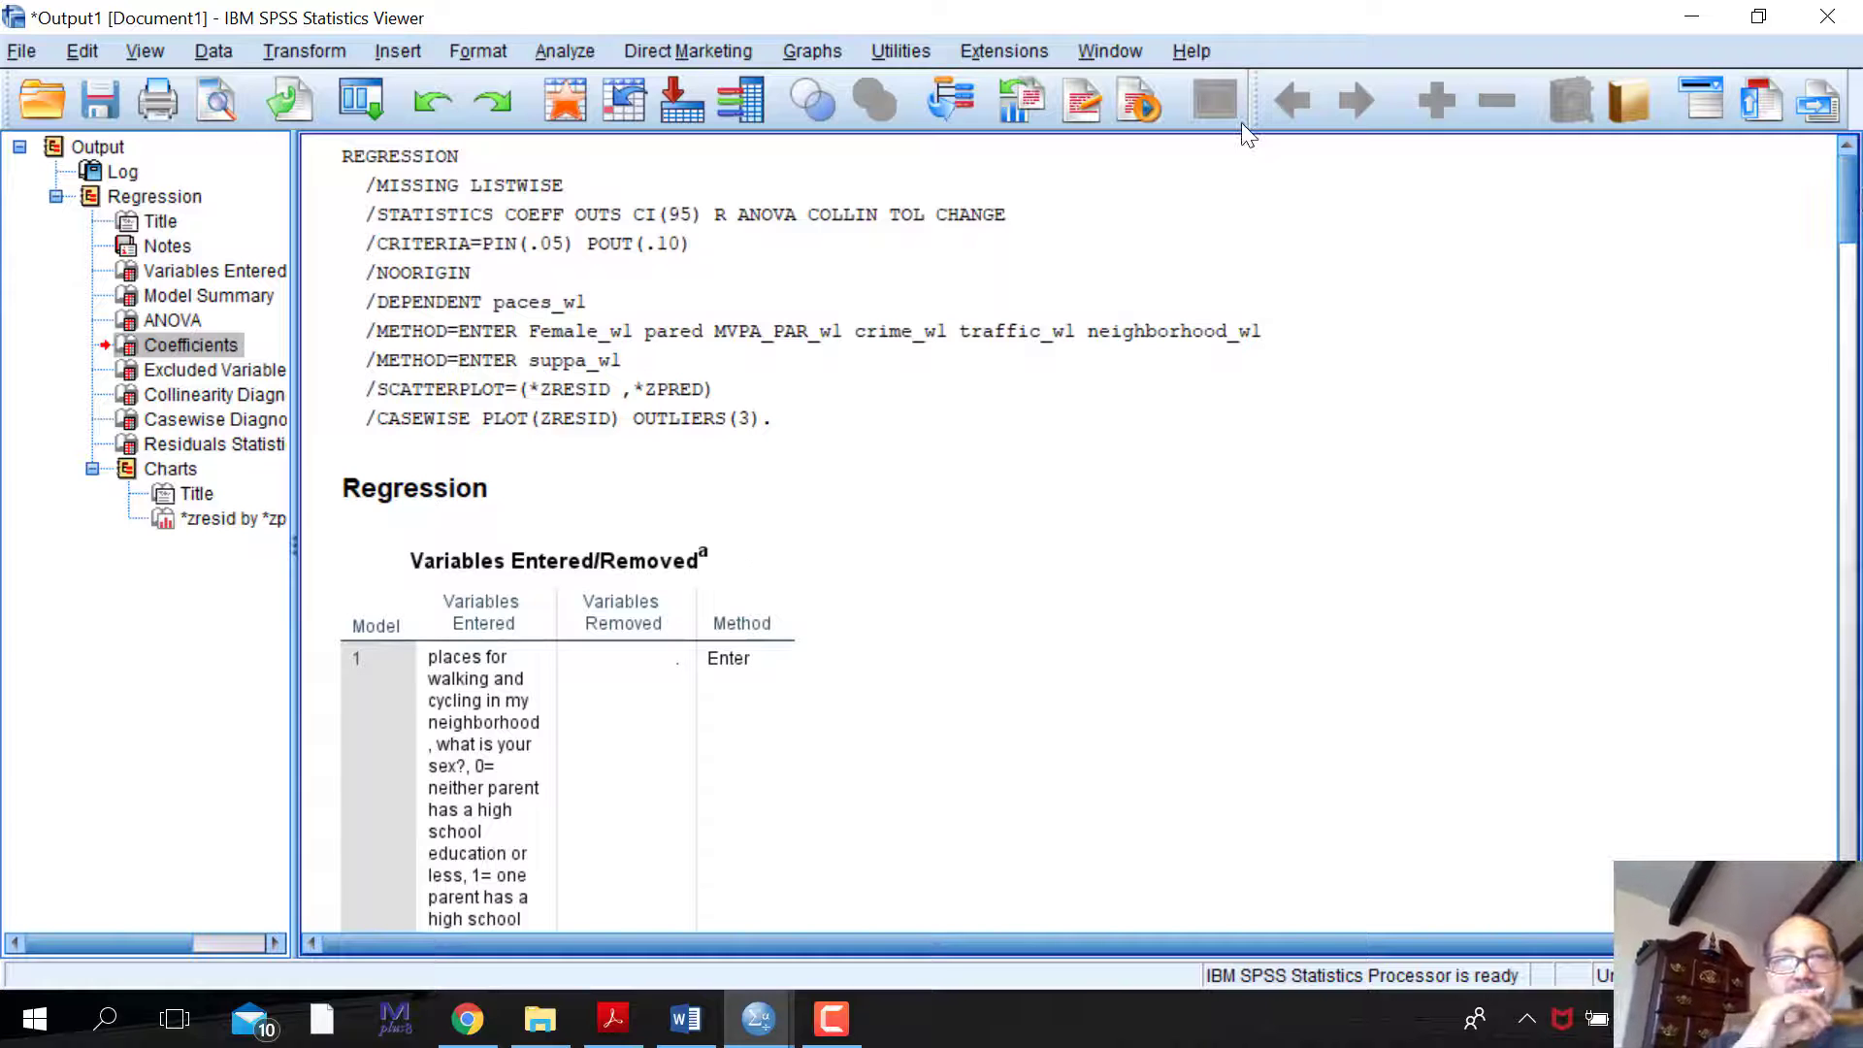
left_click(1230, 205)
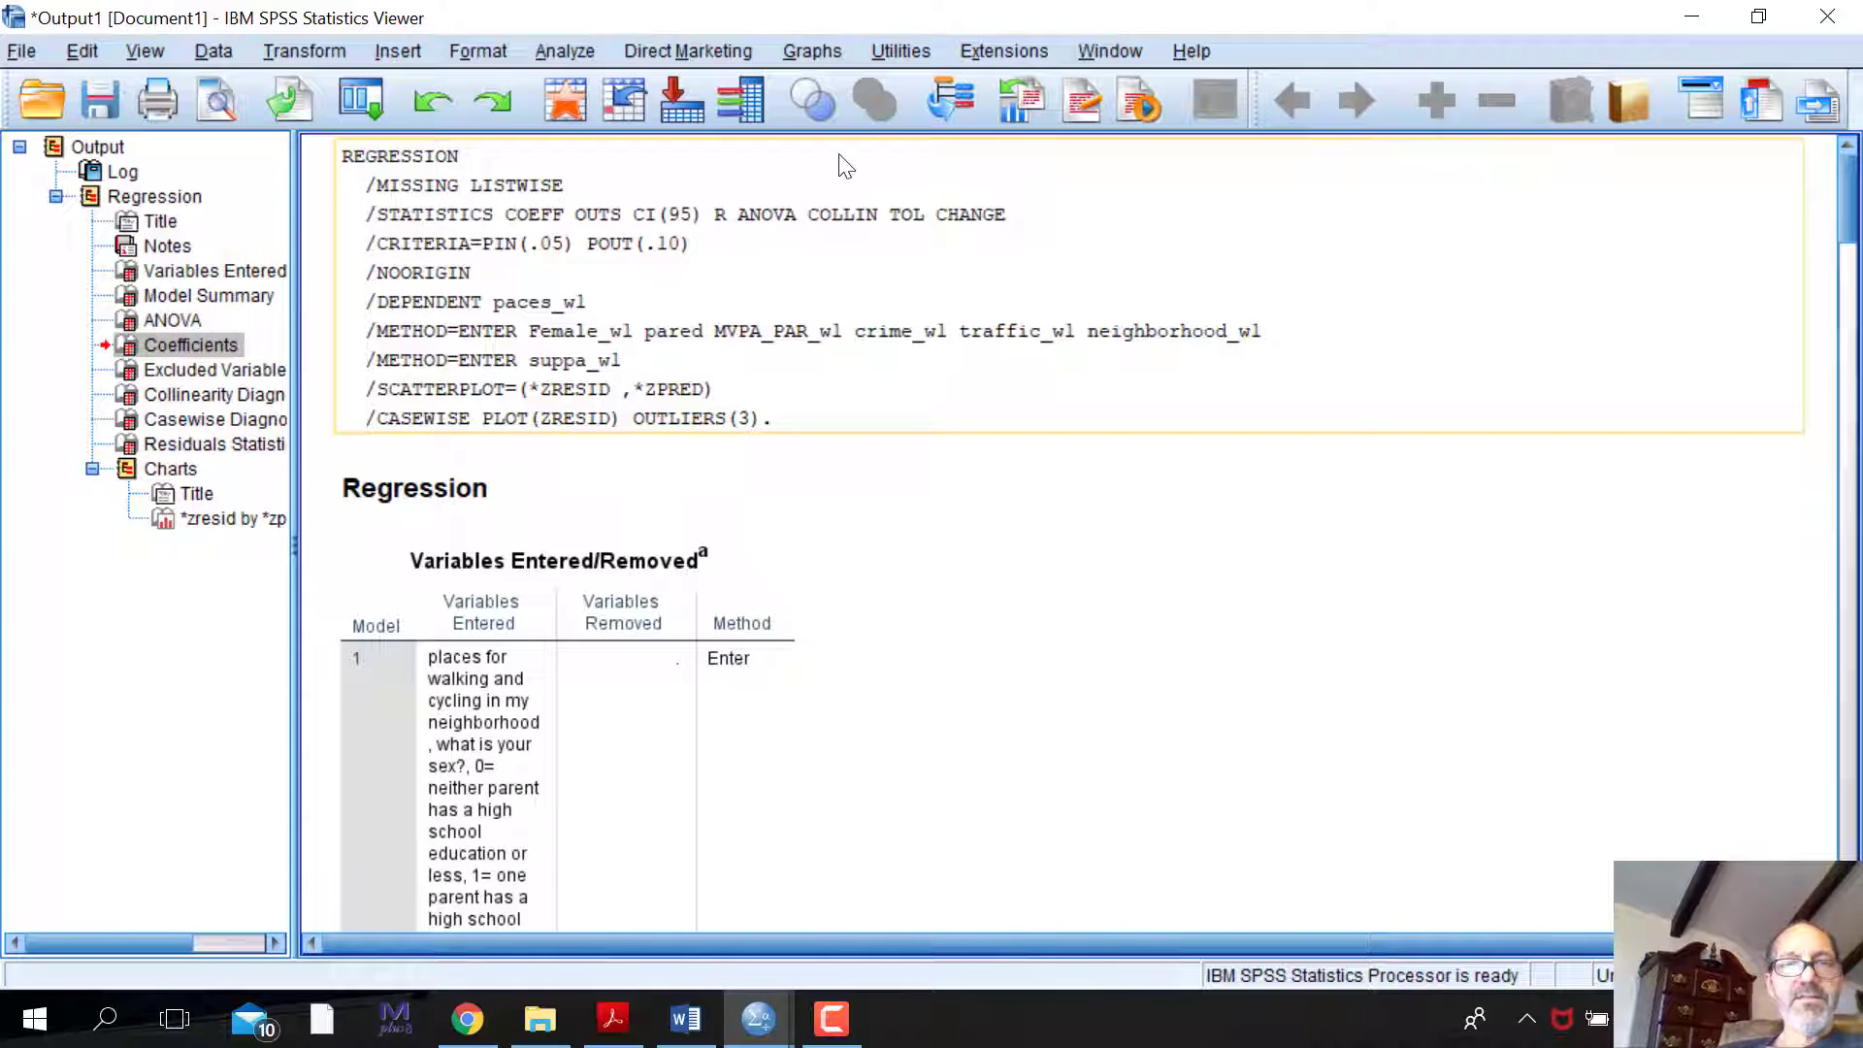
left_click_drag(843, 165, 686, 142)
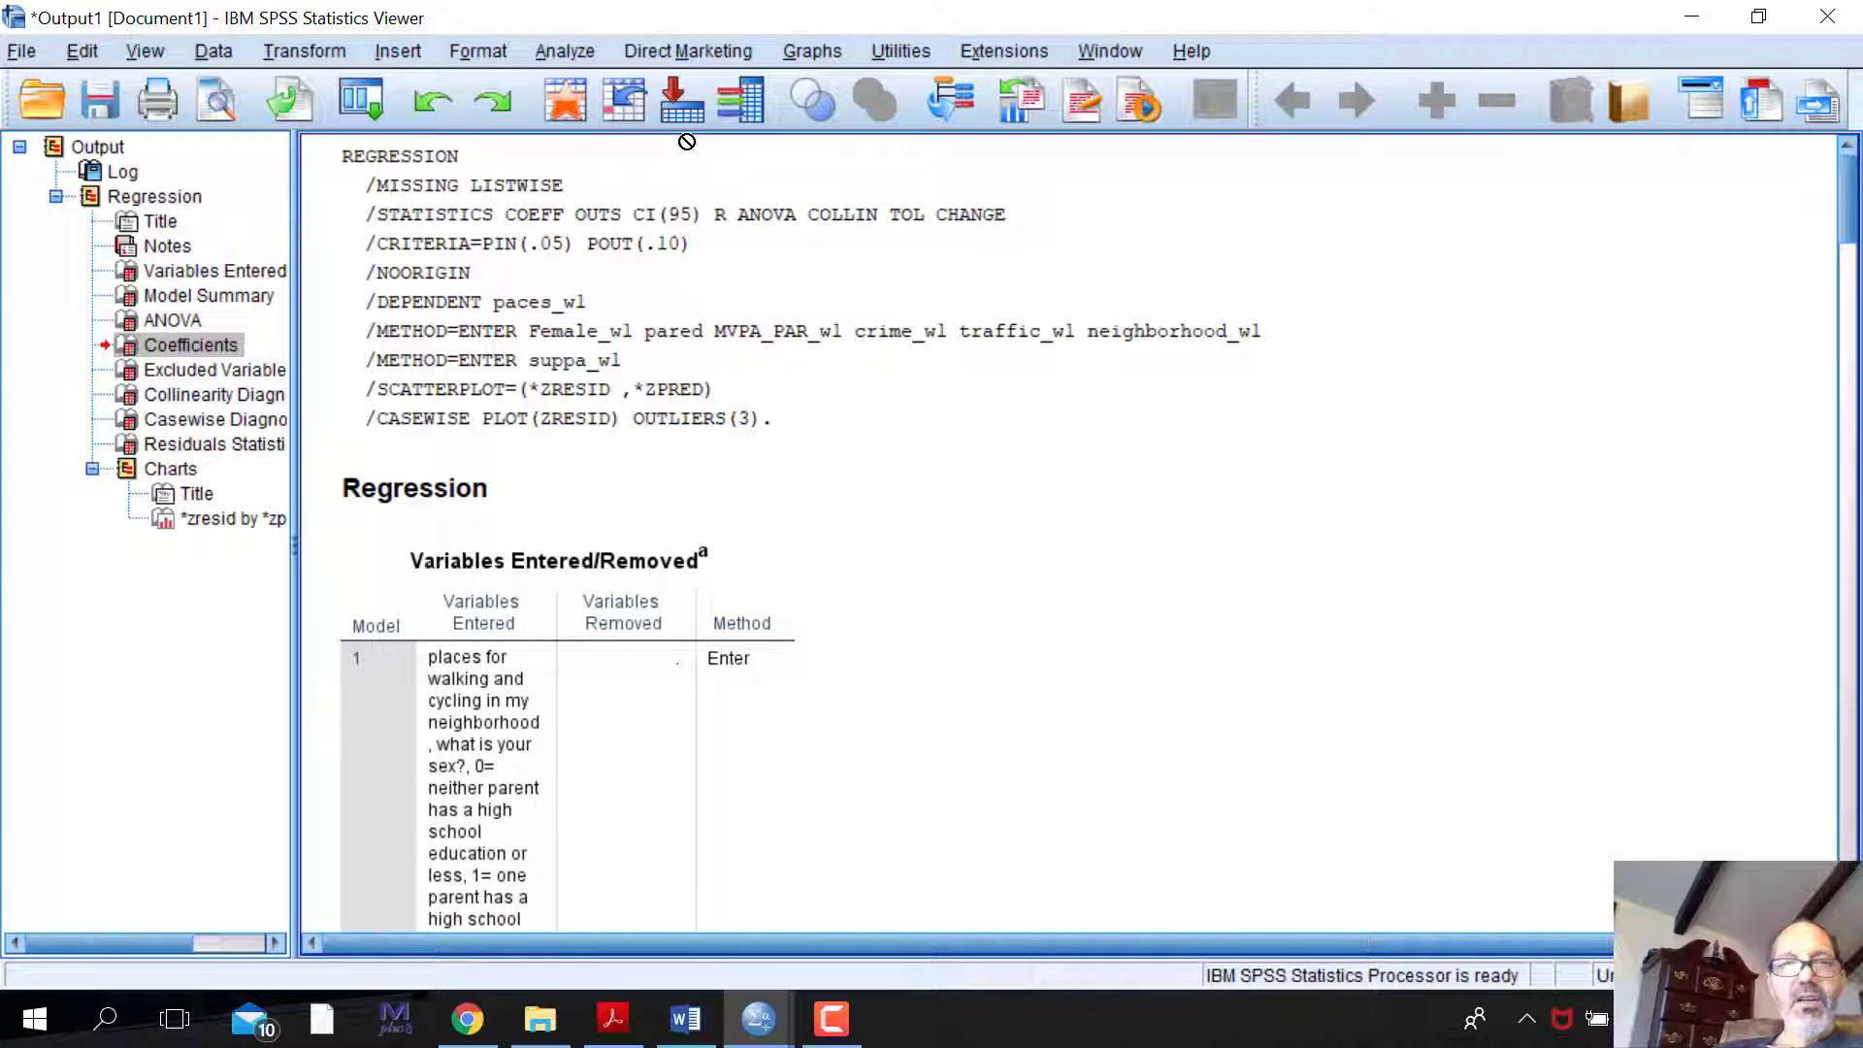
- Open the Linear Regression dialog and show variable names instead of labels in its source variable list
key("alt+a")
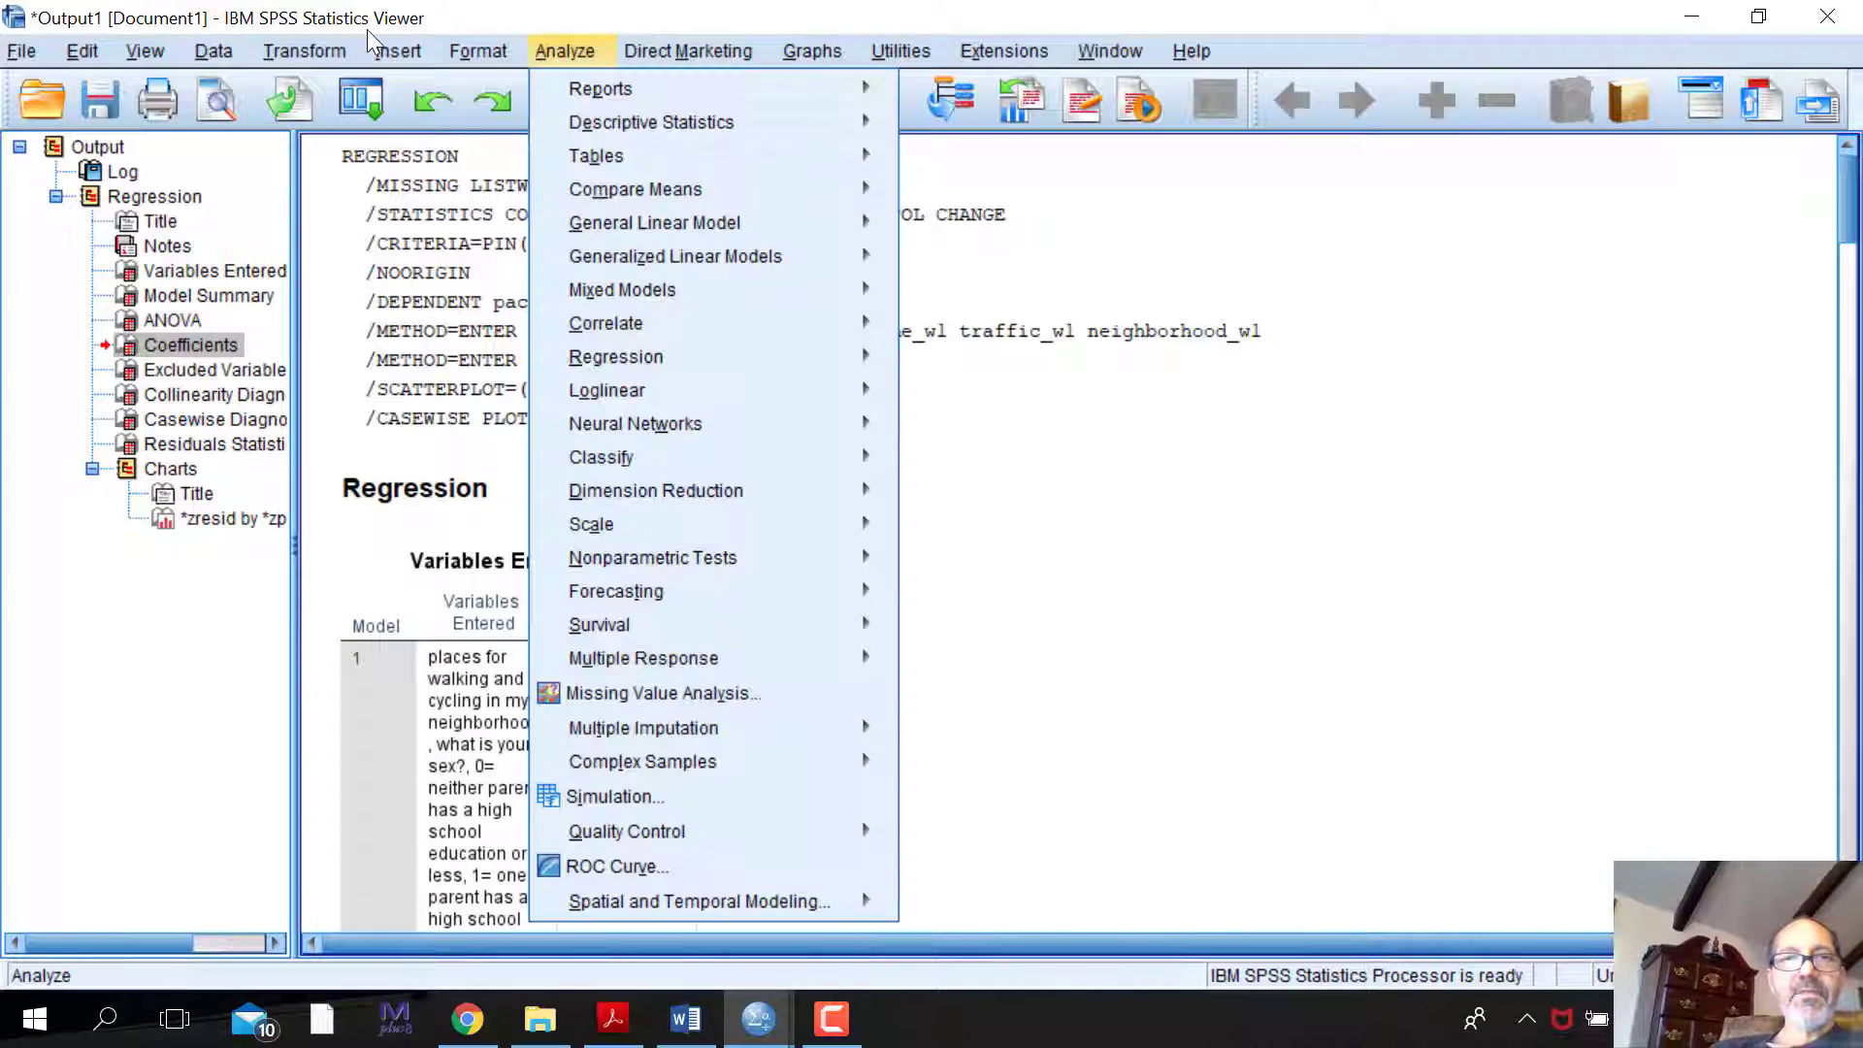
mouse_move(582, 112)
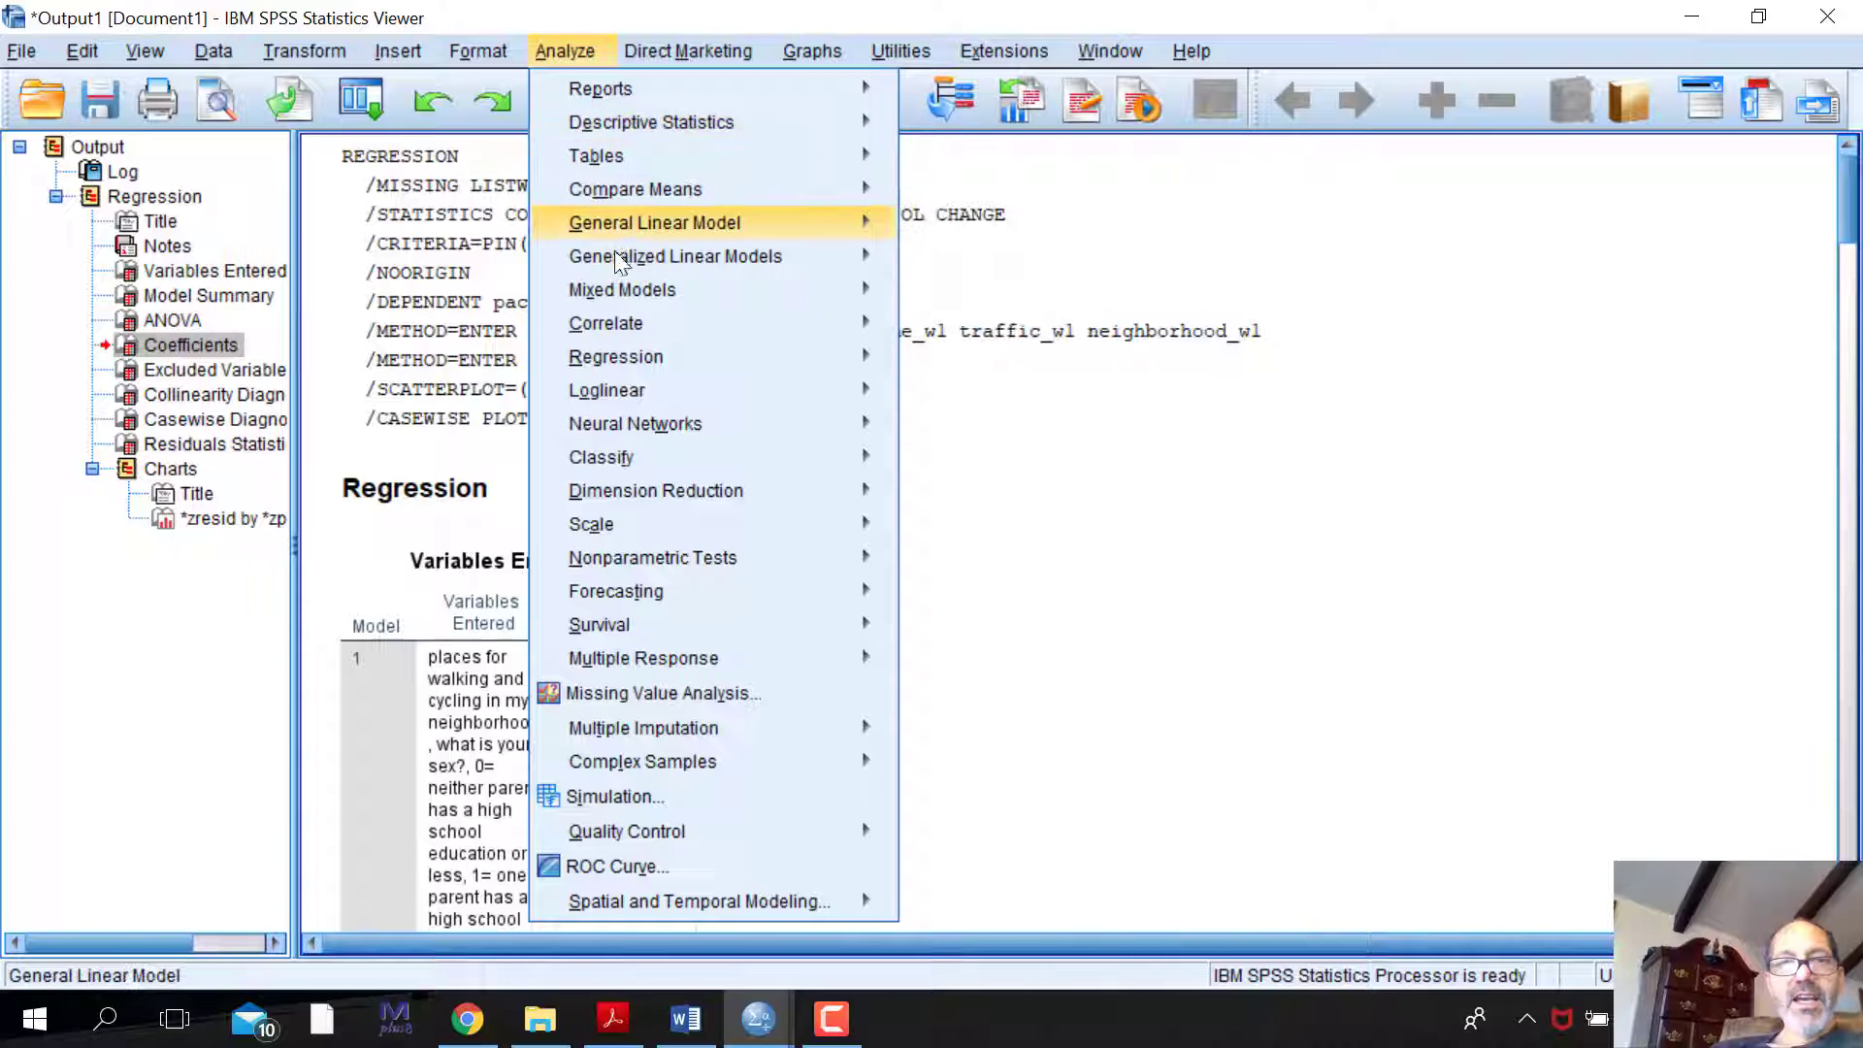
mouse_move(626, 324)
mouse_move(626, 357)
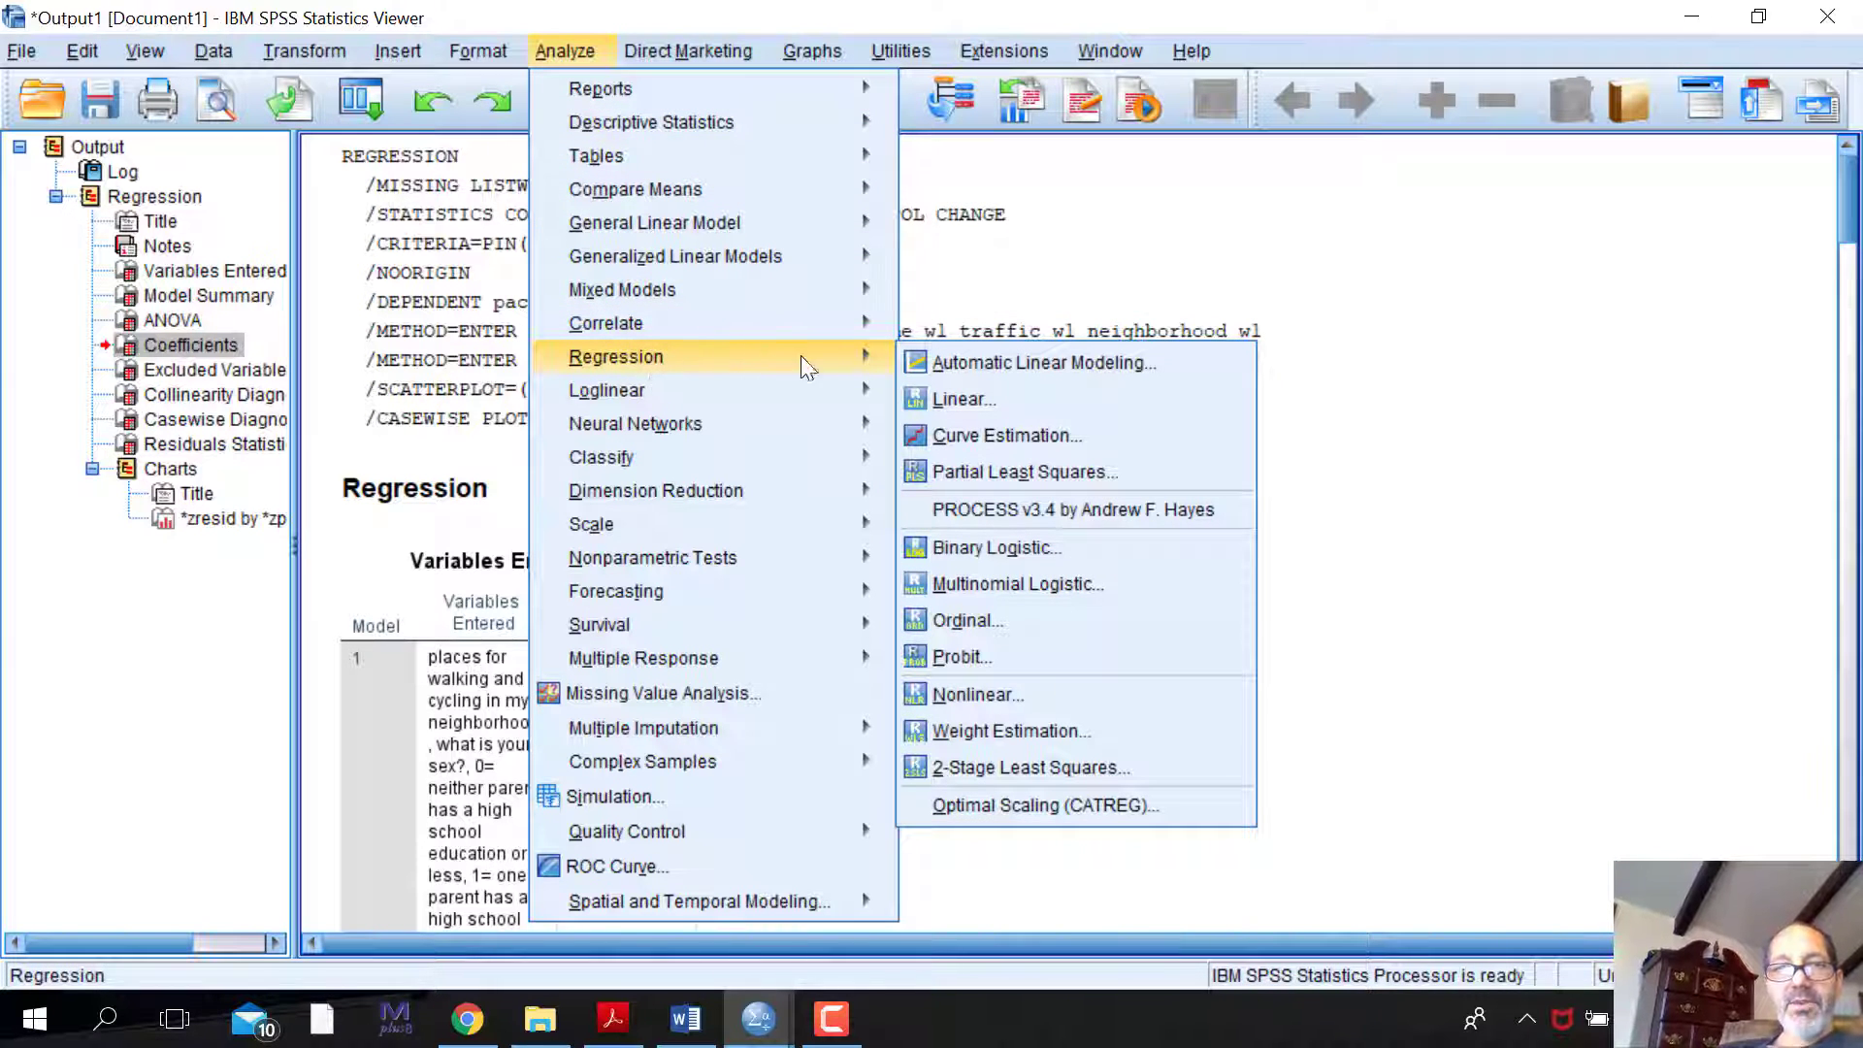
left_click(956, 400)
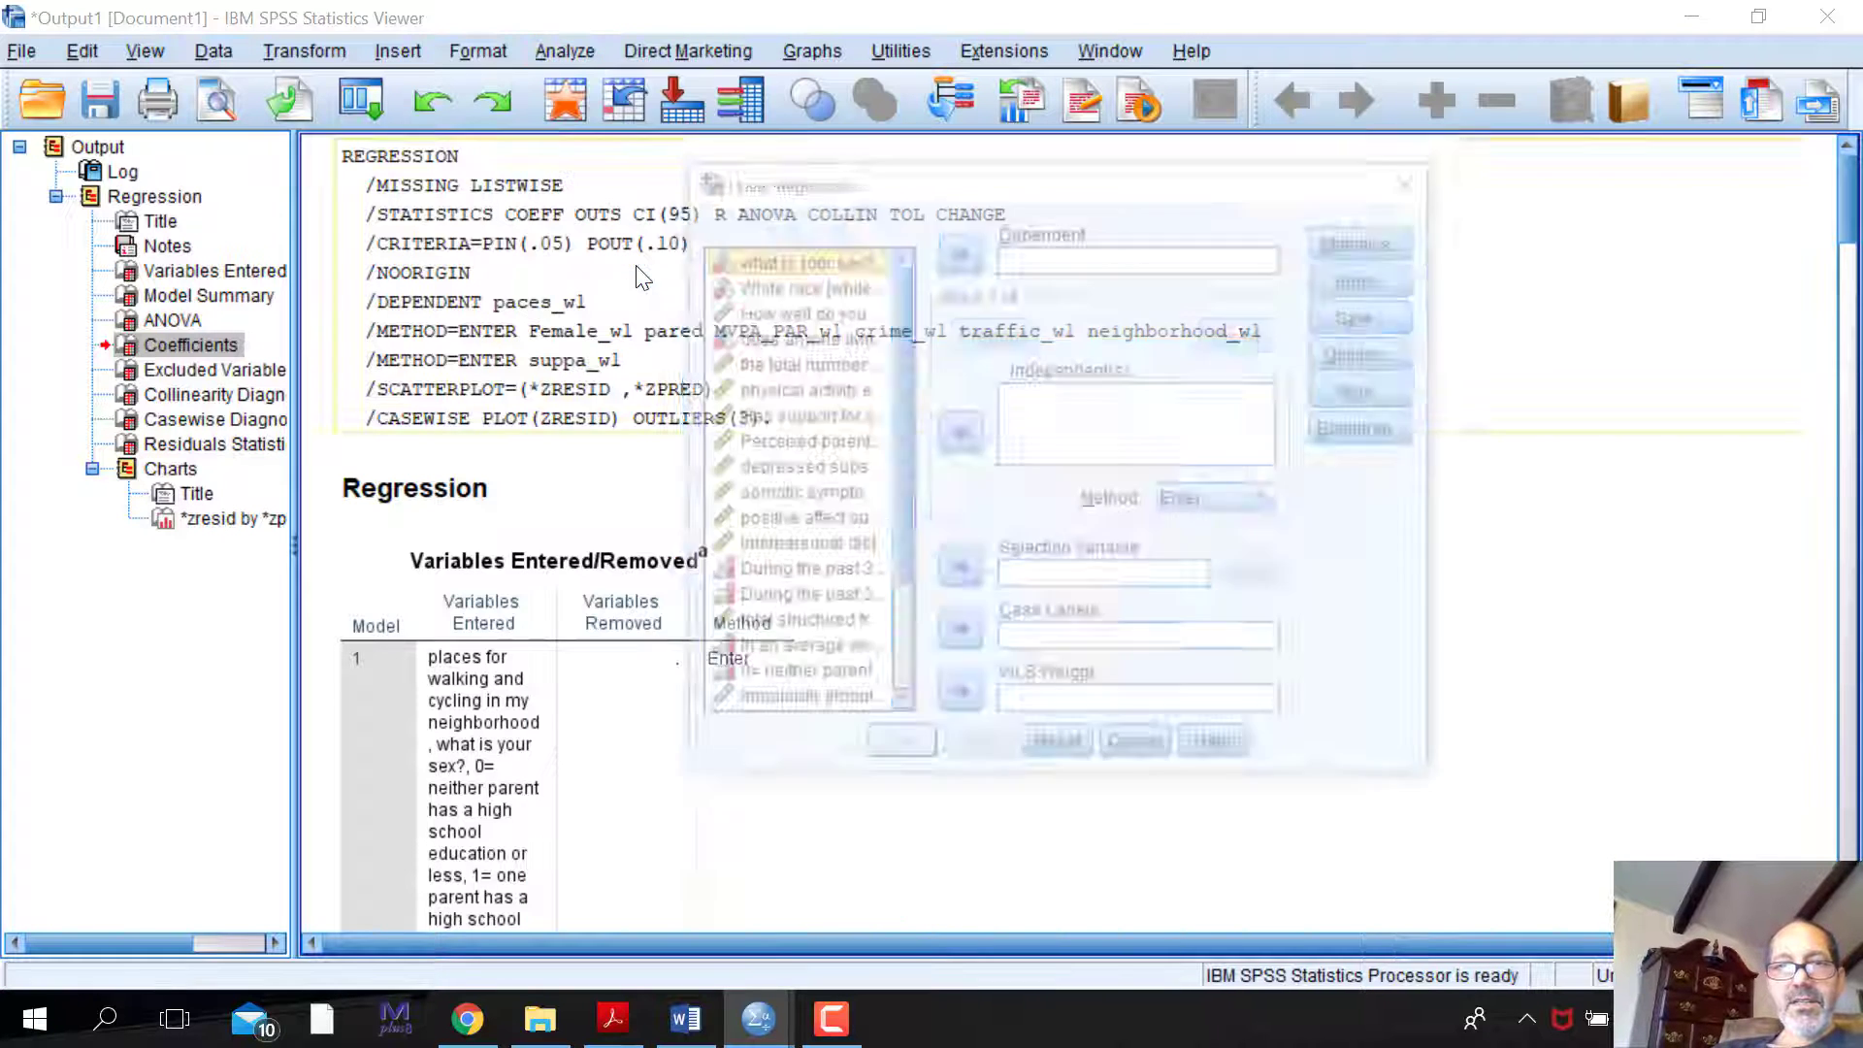
scroll(856, 475, "down", 2)
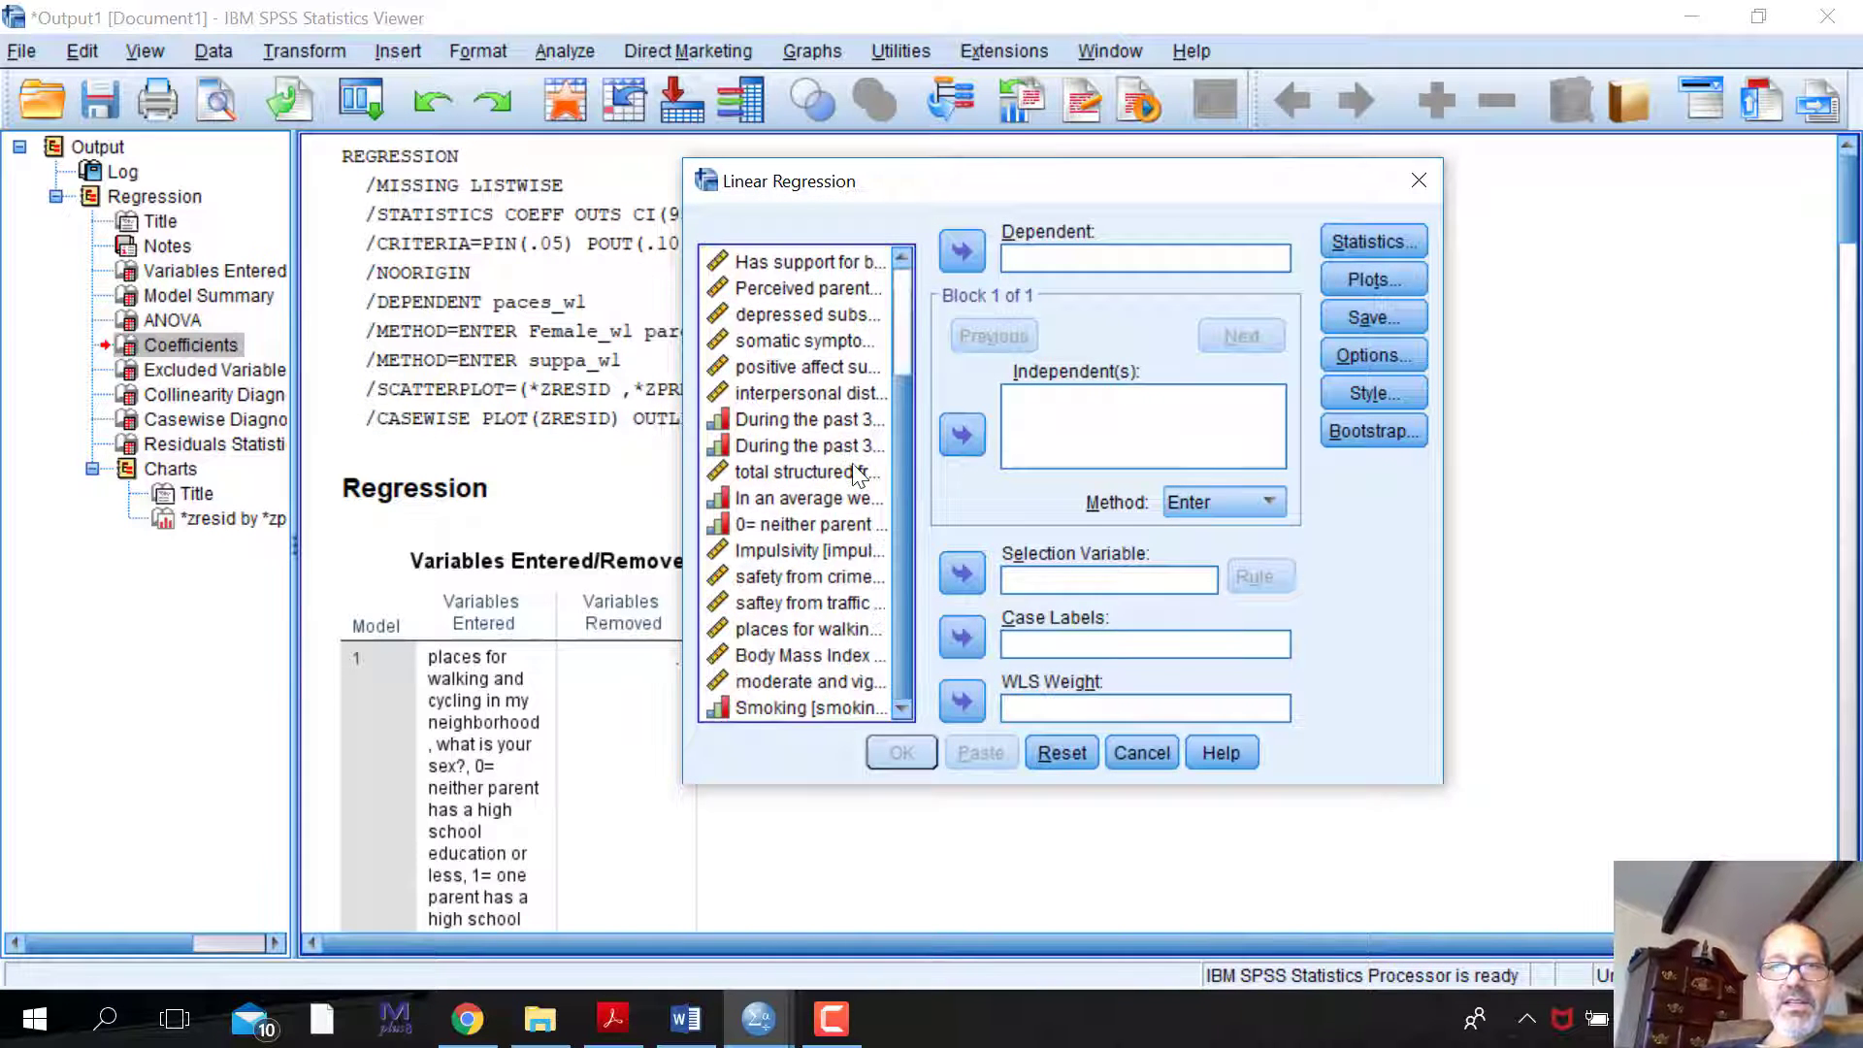
scroll(856, 475, "up", 2)
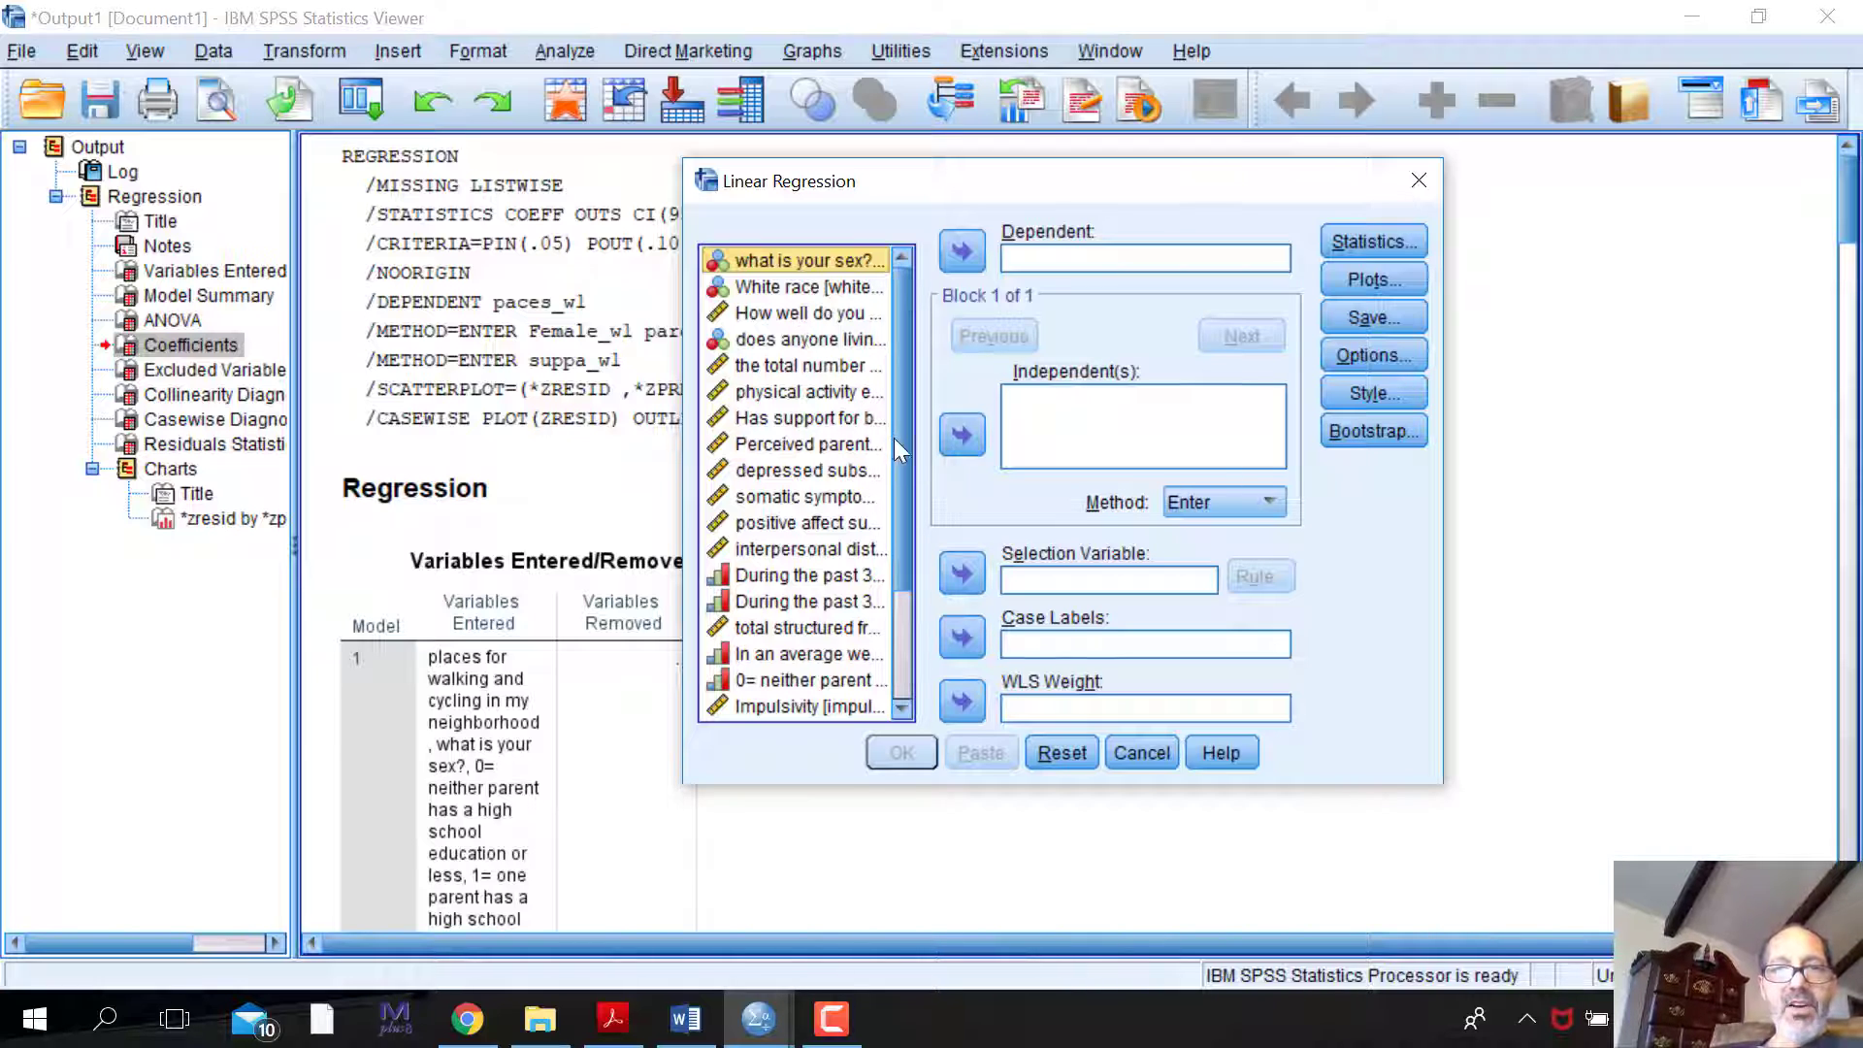
mouse_move(902, 478)
left_mouse_down()
mouse_move(905, 524)
mouse_move(887, 429)
mouse_move(921, 543)
mouse_move(900, 433)
mouse_move(918, 543)
mouse_move(919, 482)
left_mouse_up()
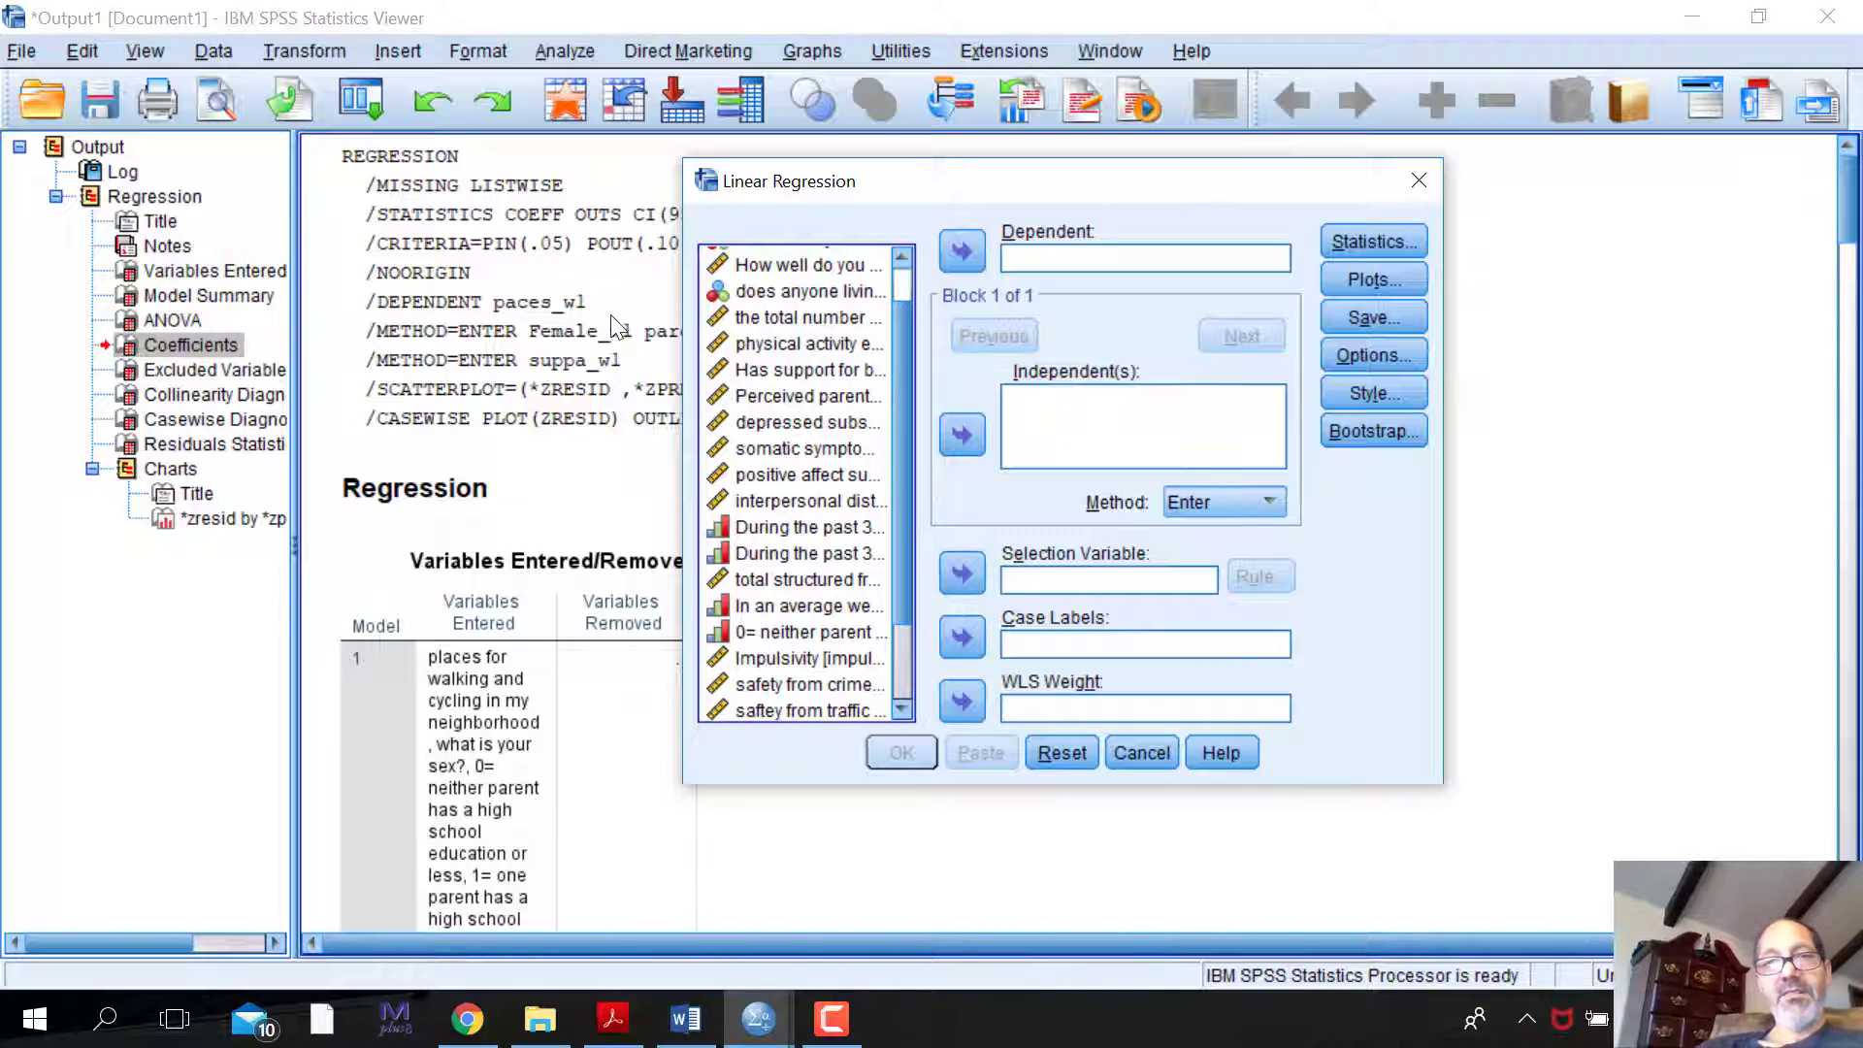
right_click(787, 425)
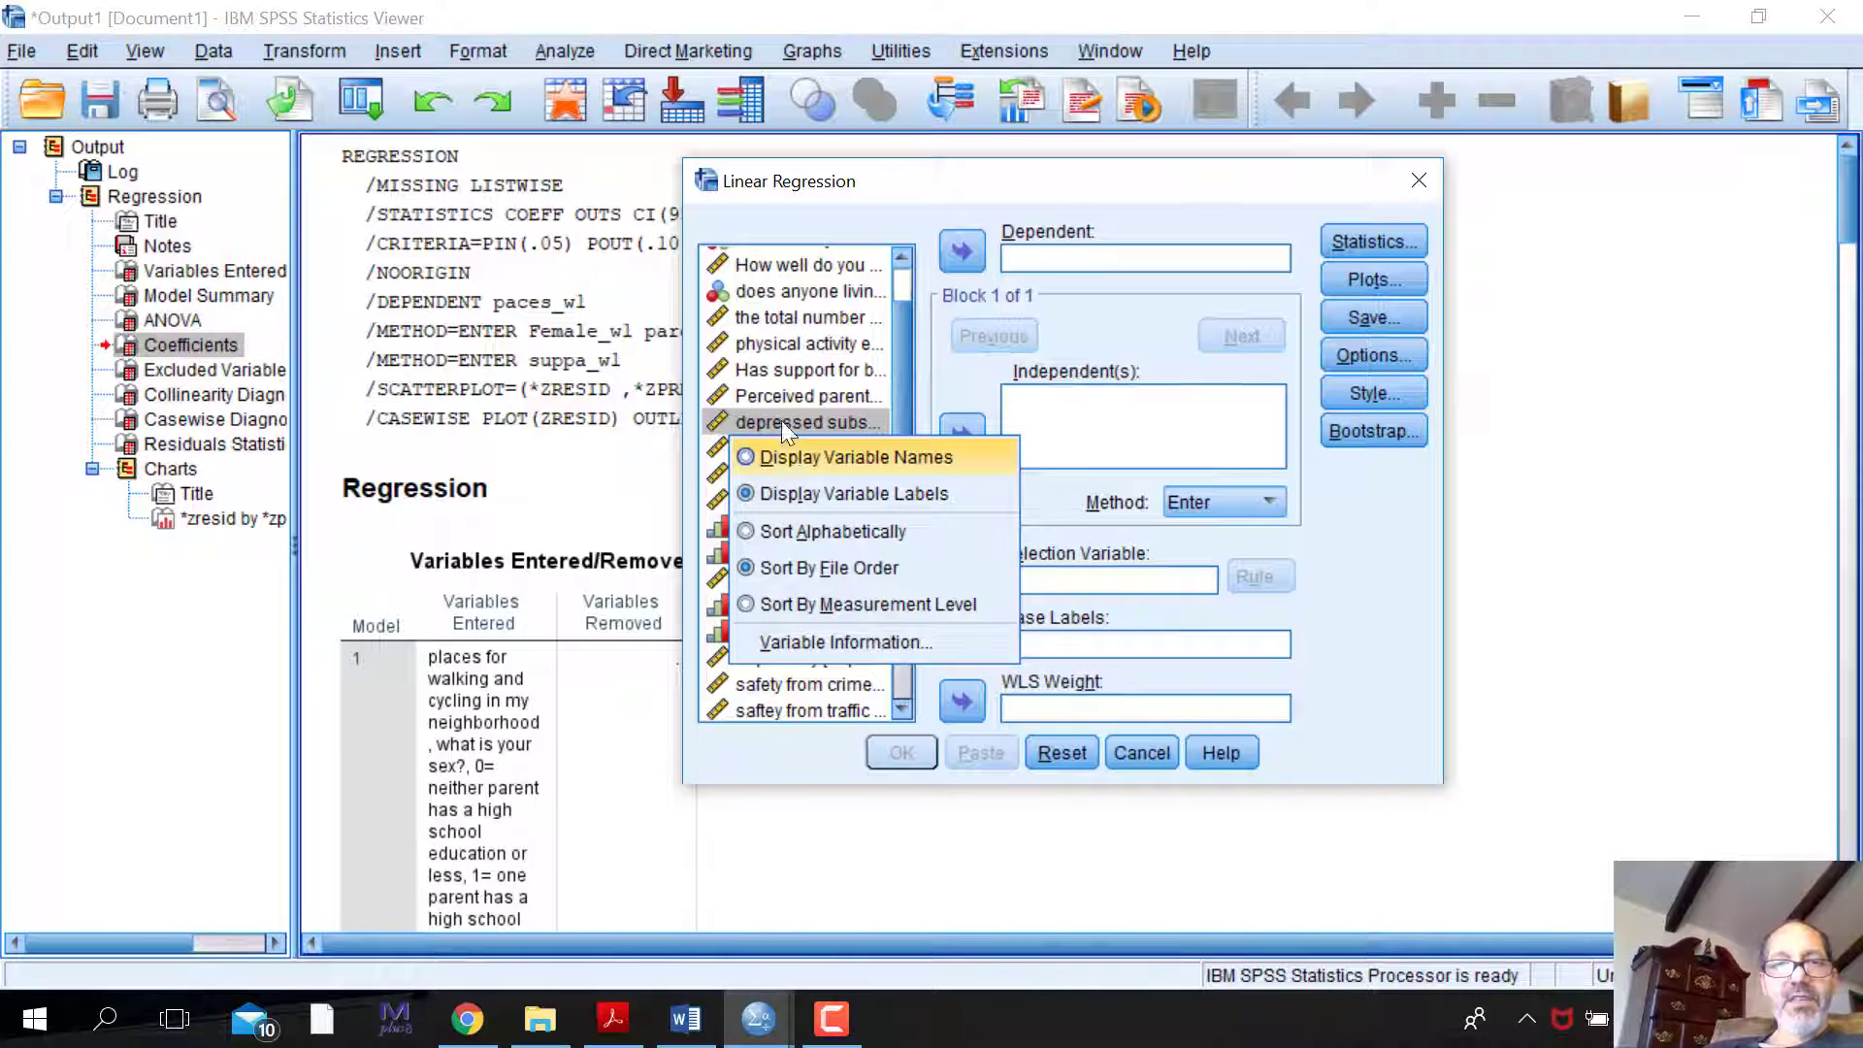
left_click(778, 445)
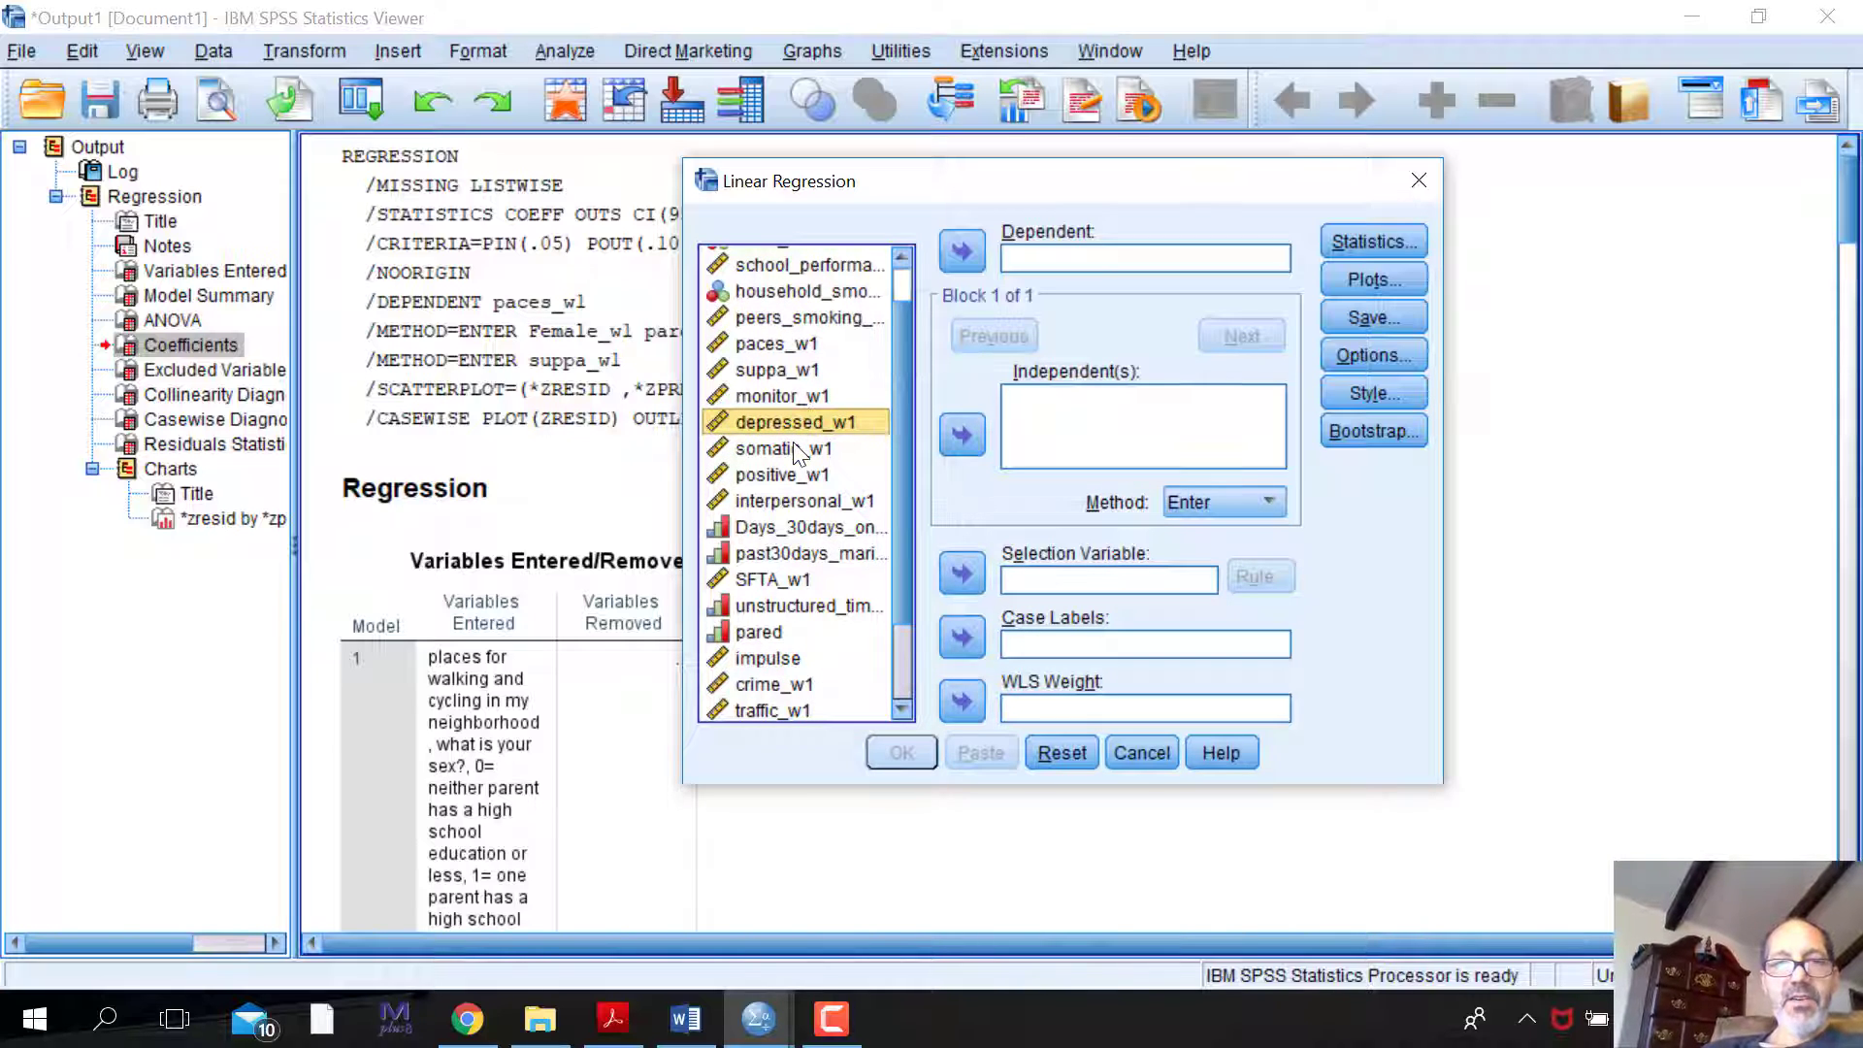
- Set paces_w1 as the dependent variable and add Female_w1 as the first independent variable in block 1
left_click(782, 347)
left_click(958, 251)
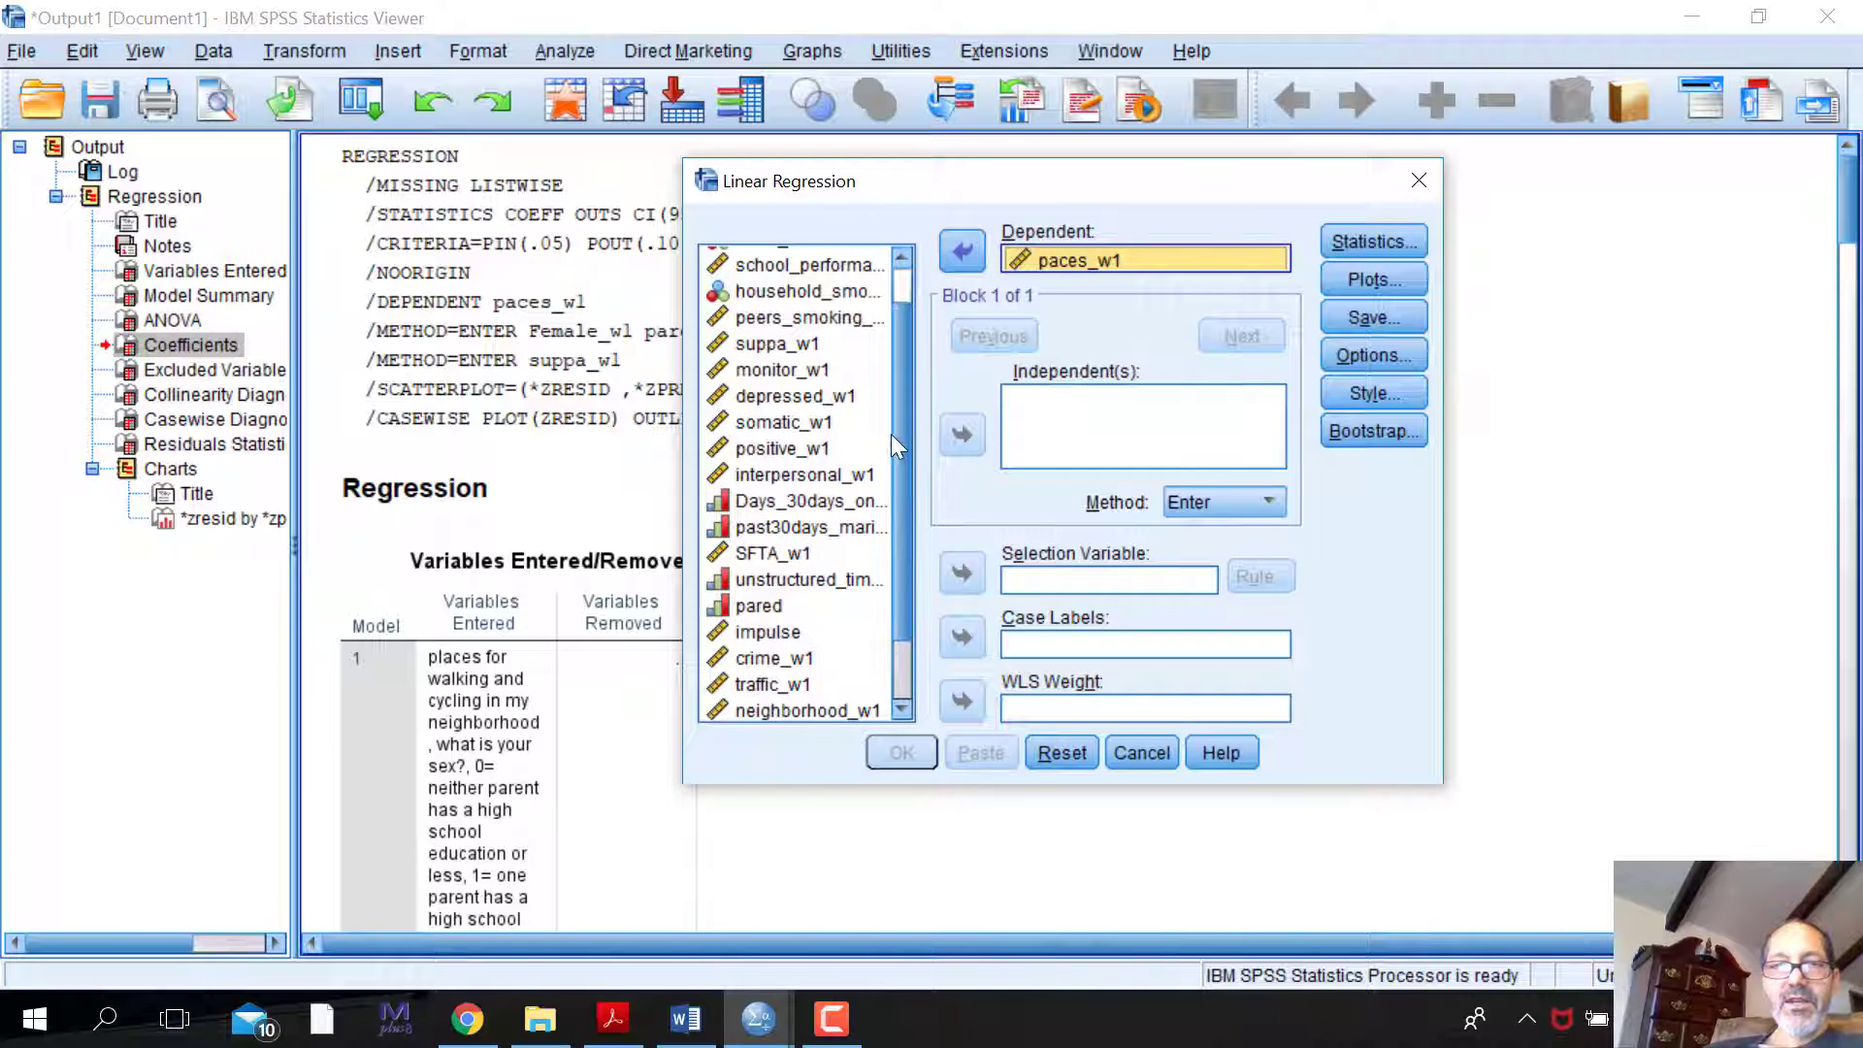
scroll(896, 394, "up", 1)
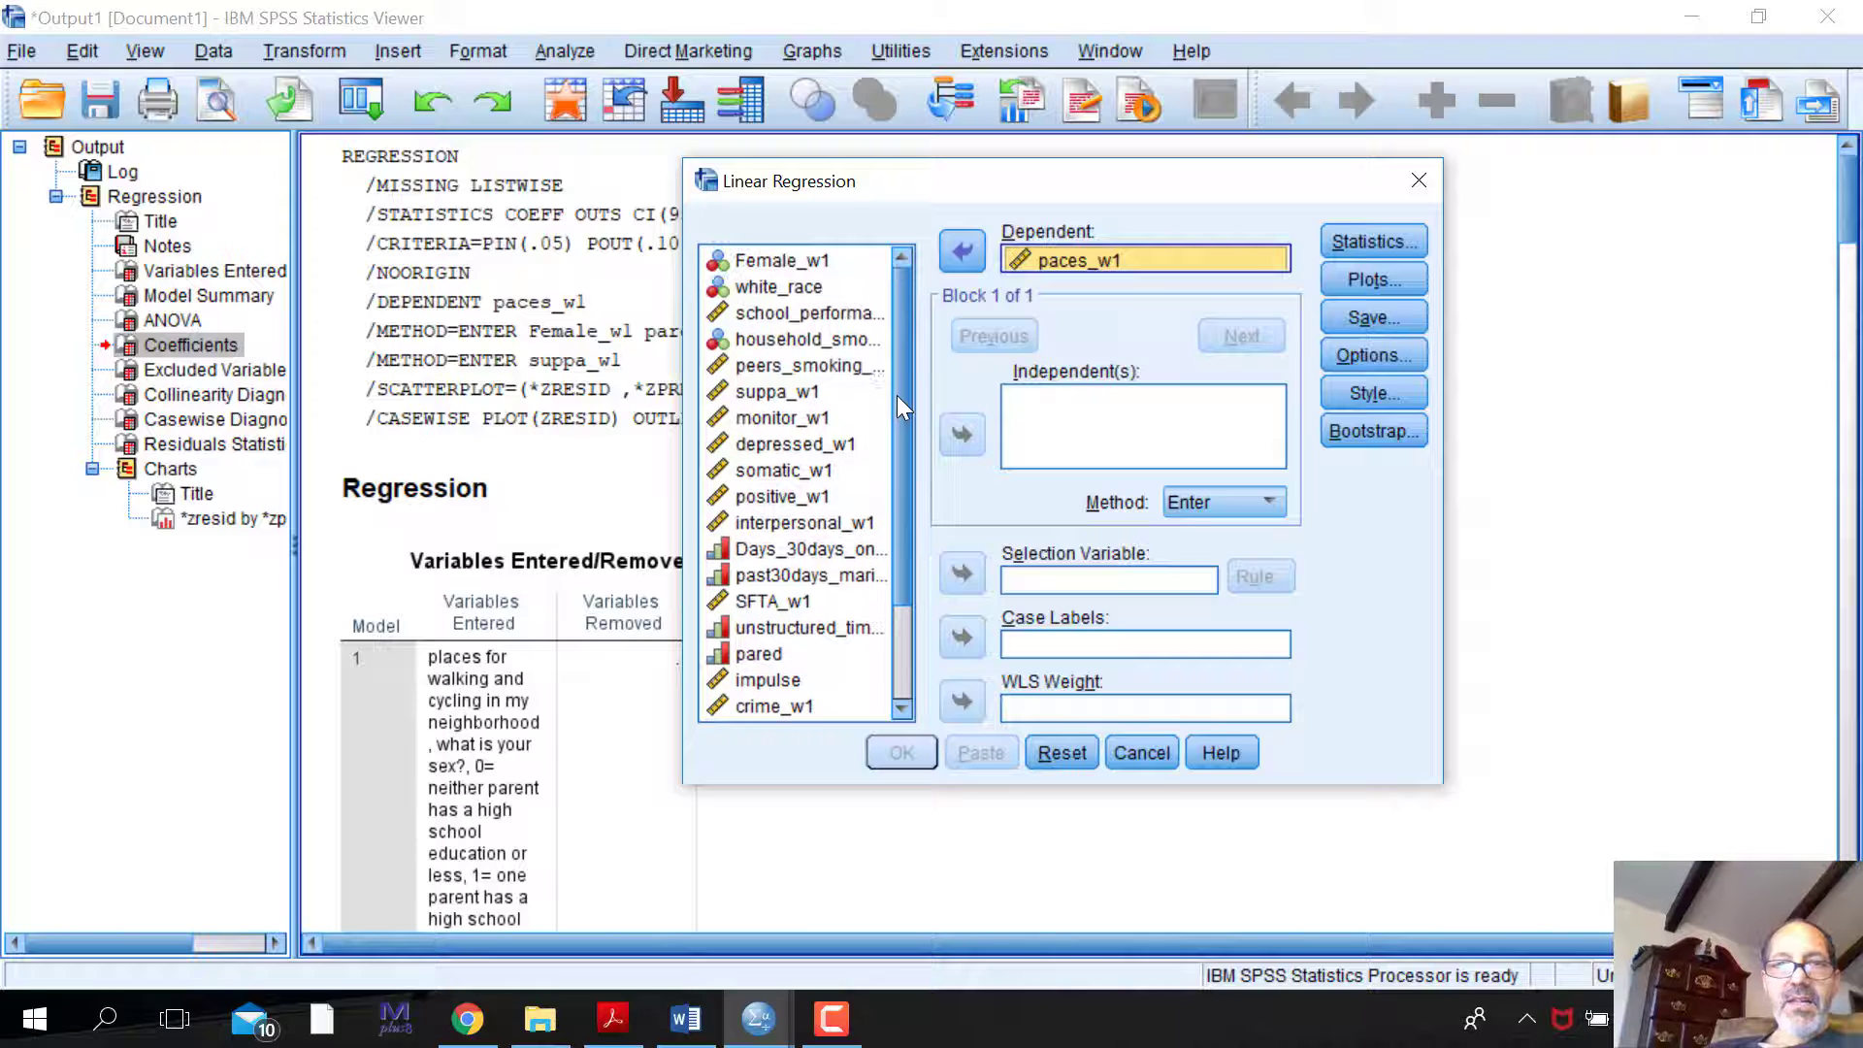
left_click(781, 260)
left_click(958, 427)
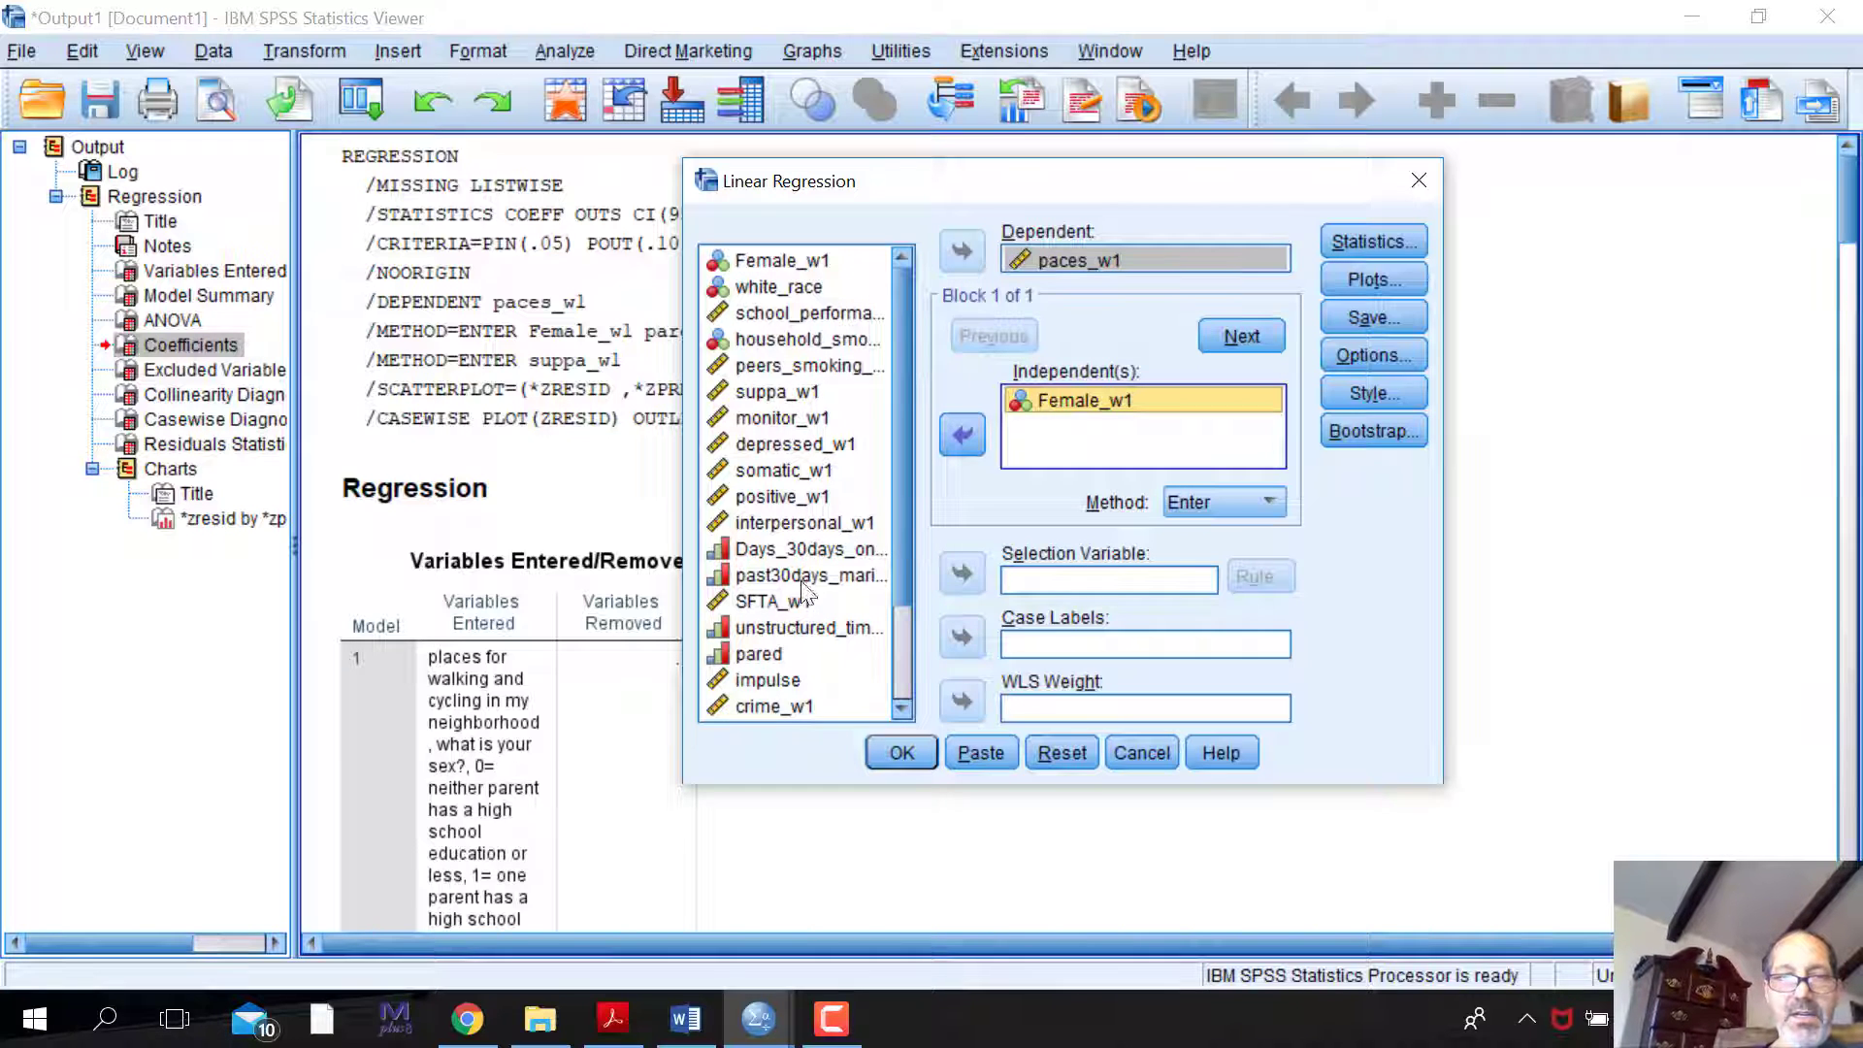
- Add pared and MVPA_PAR_w1 to the block 1 independent variables
left_click(759, 653)
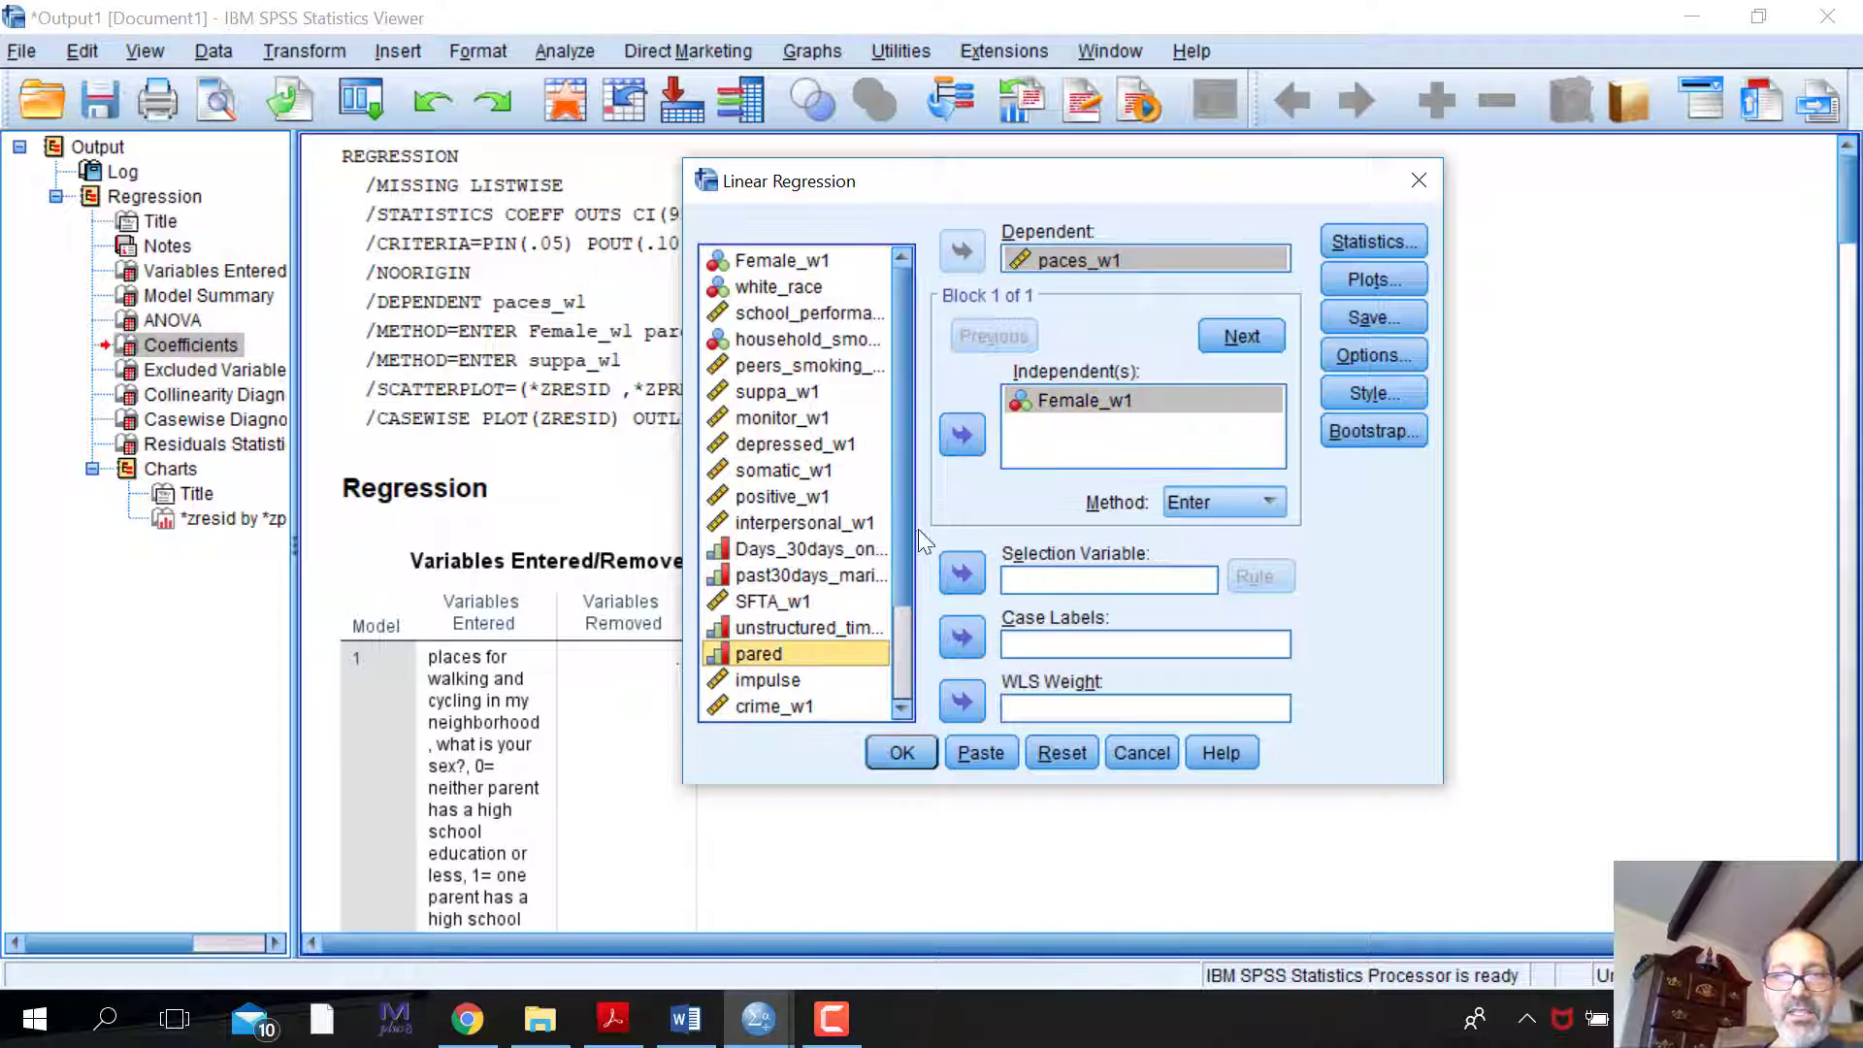
left_click(964, 442)
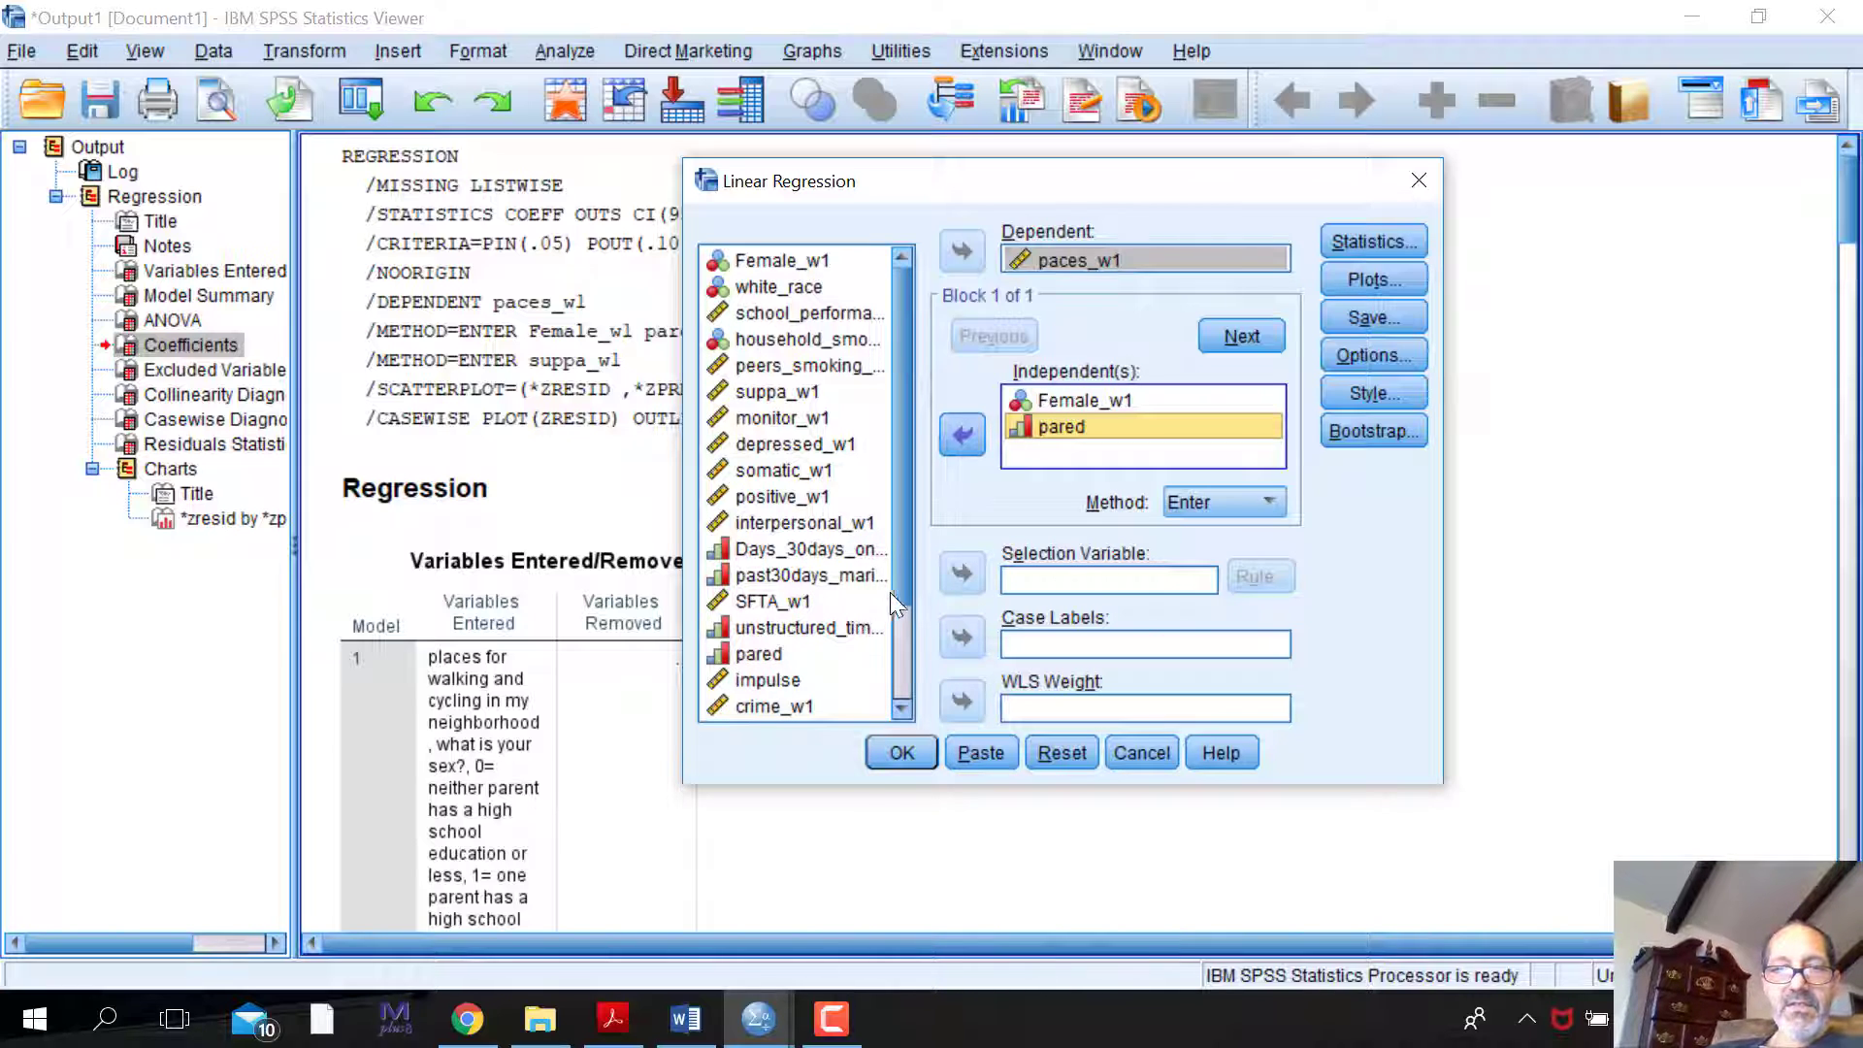
left_click_drag(901, 592, 912, 681)
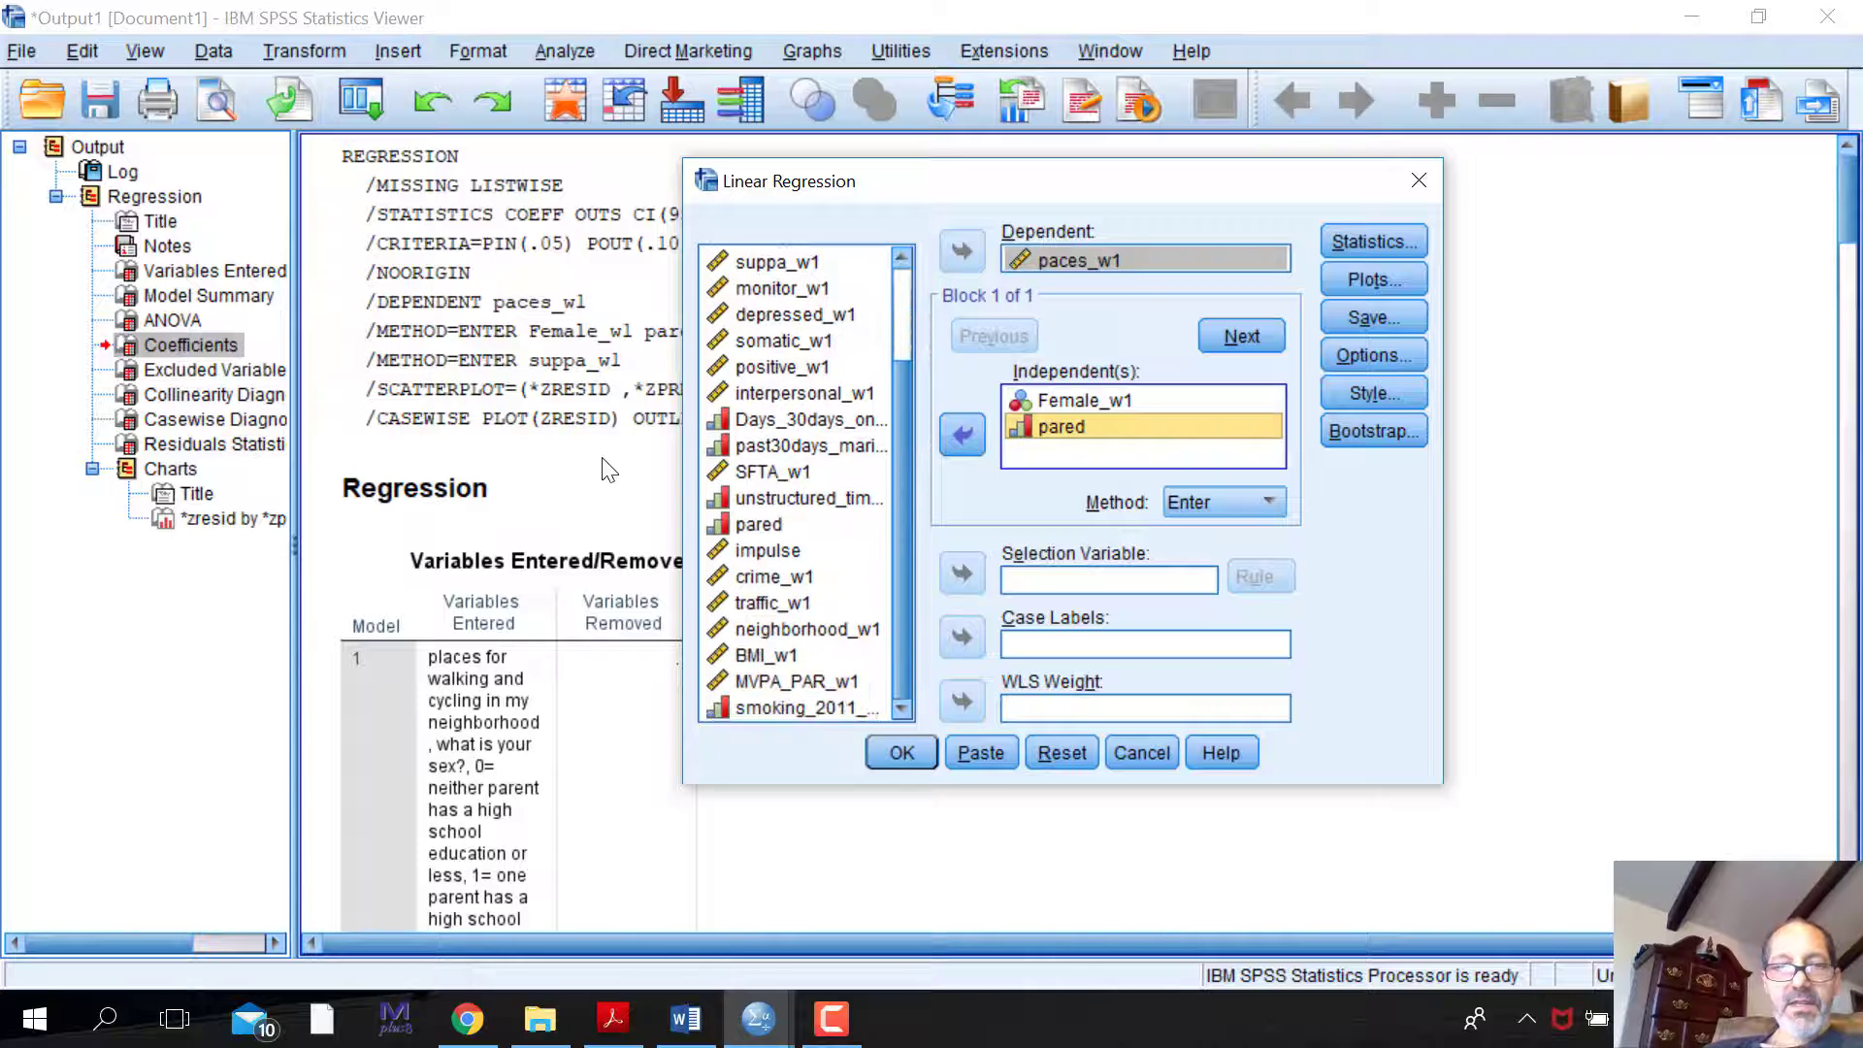
left_click(818, 682)
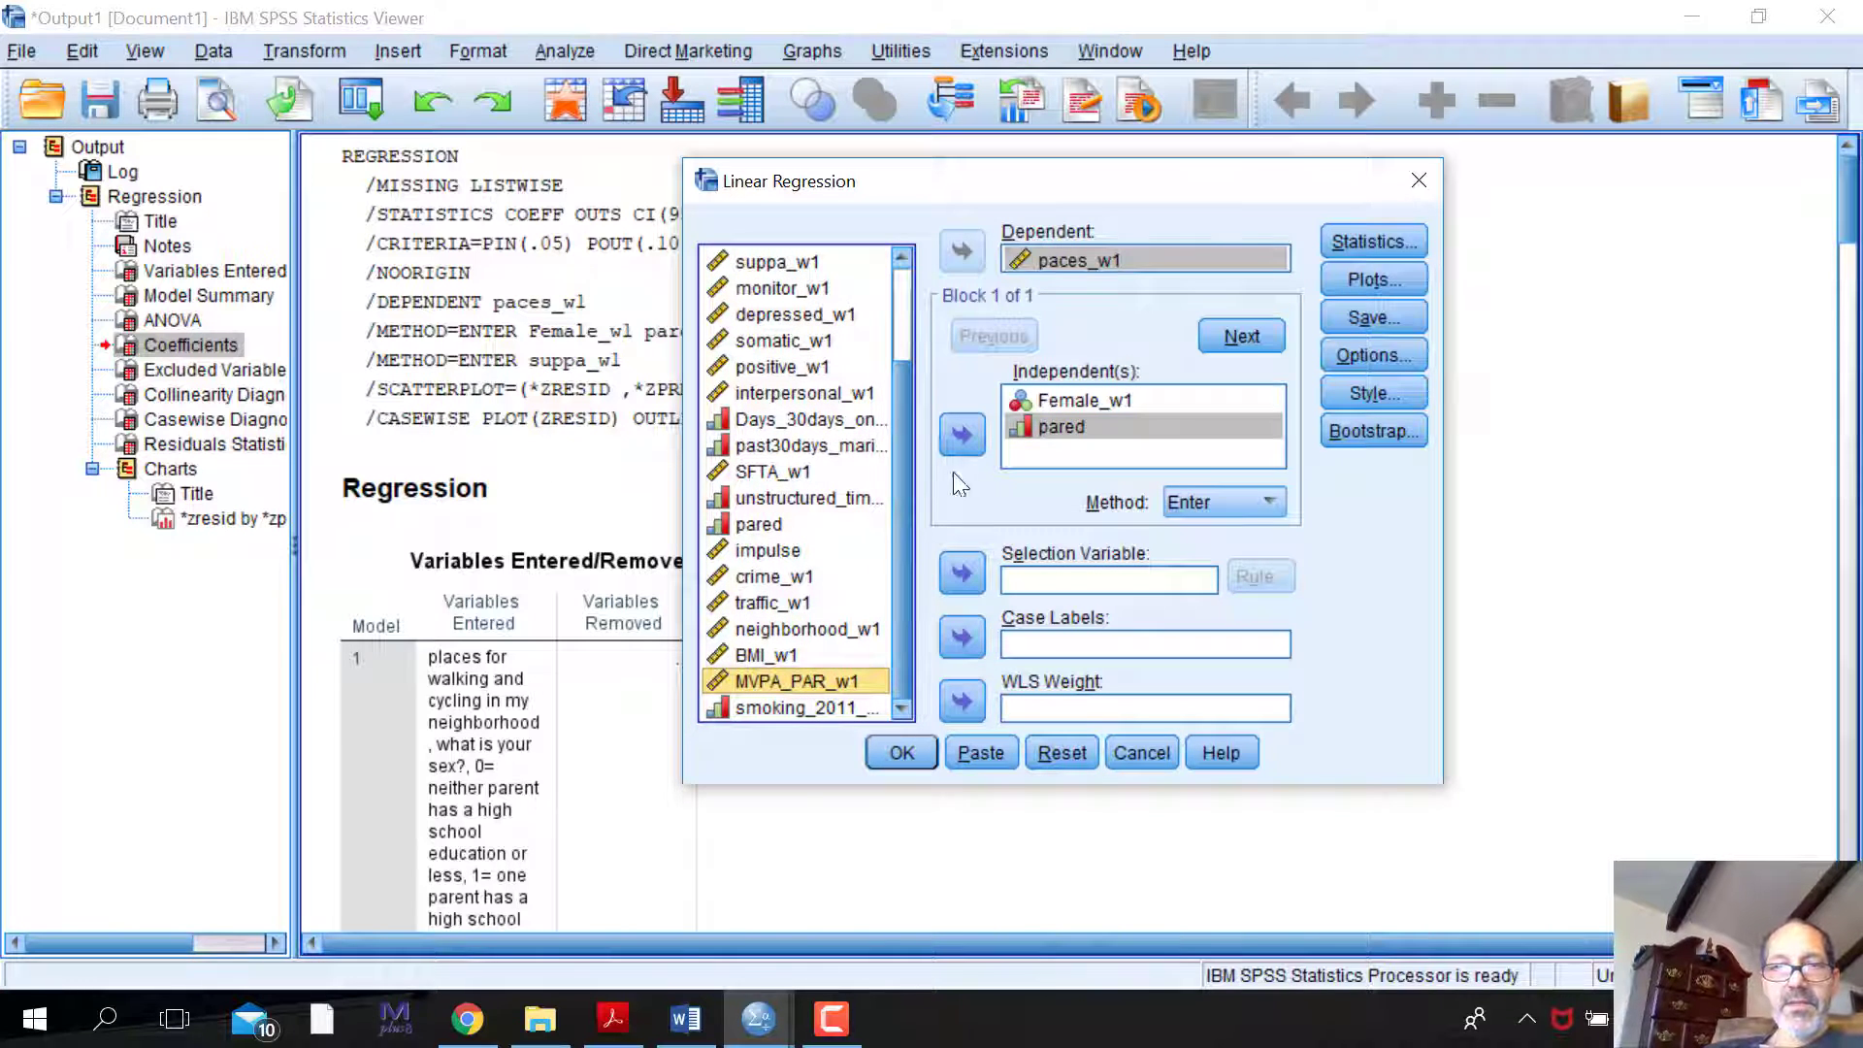
left_click(964, 436)
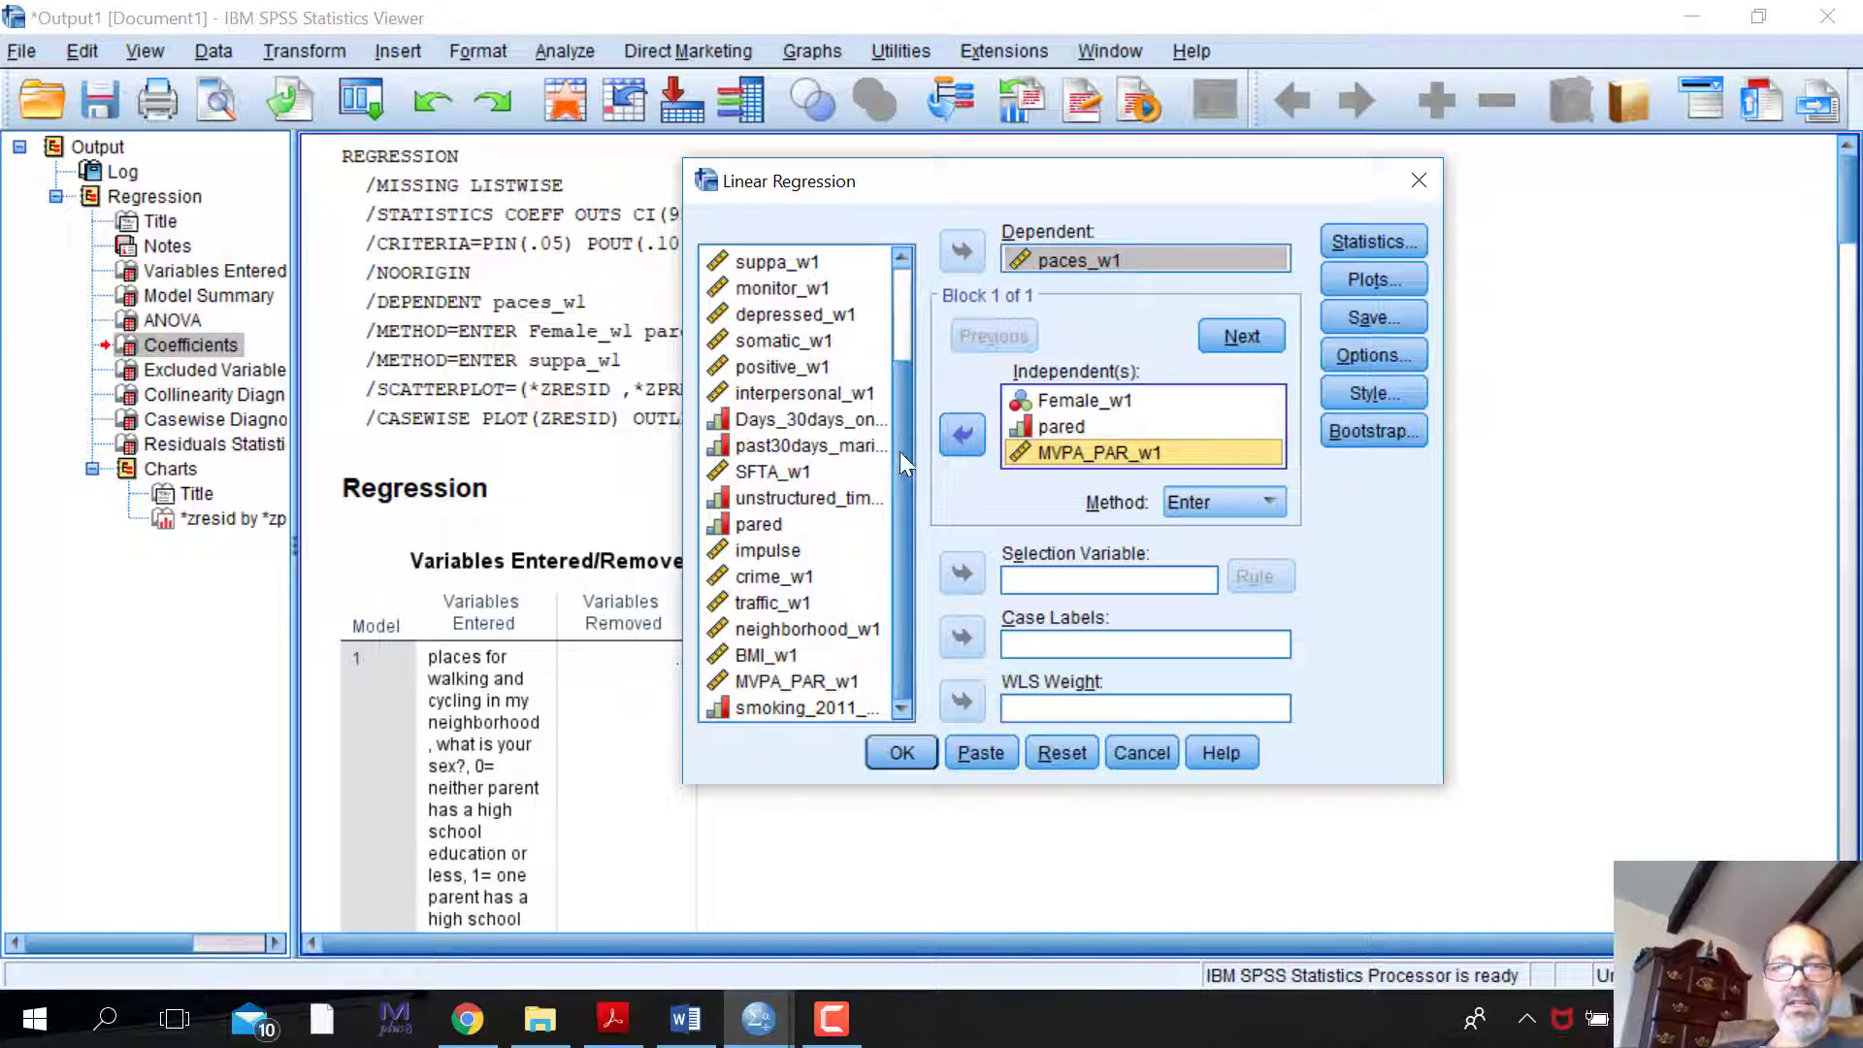
- Add crime_w1, traffic_w1 and neighborhood_w1 together to the block 1 independent variables
left_click(801, 576)
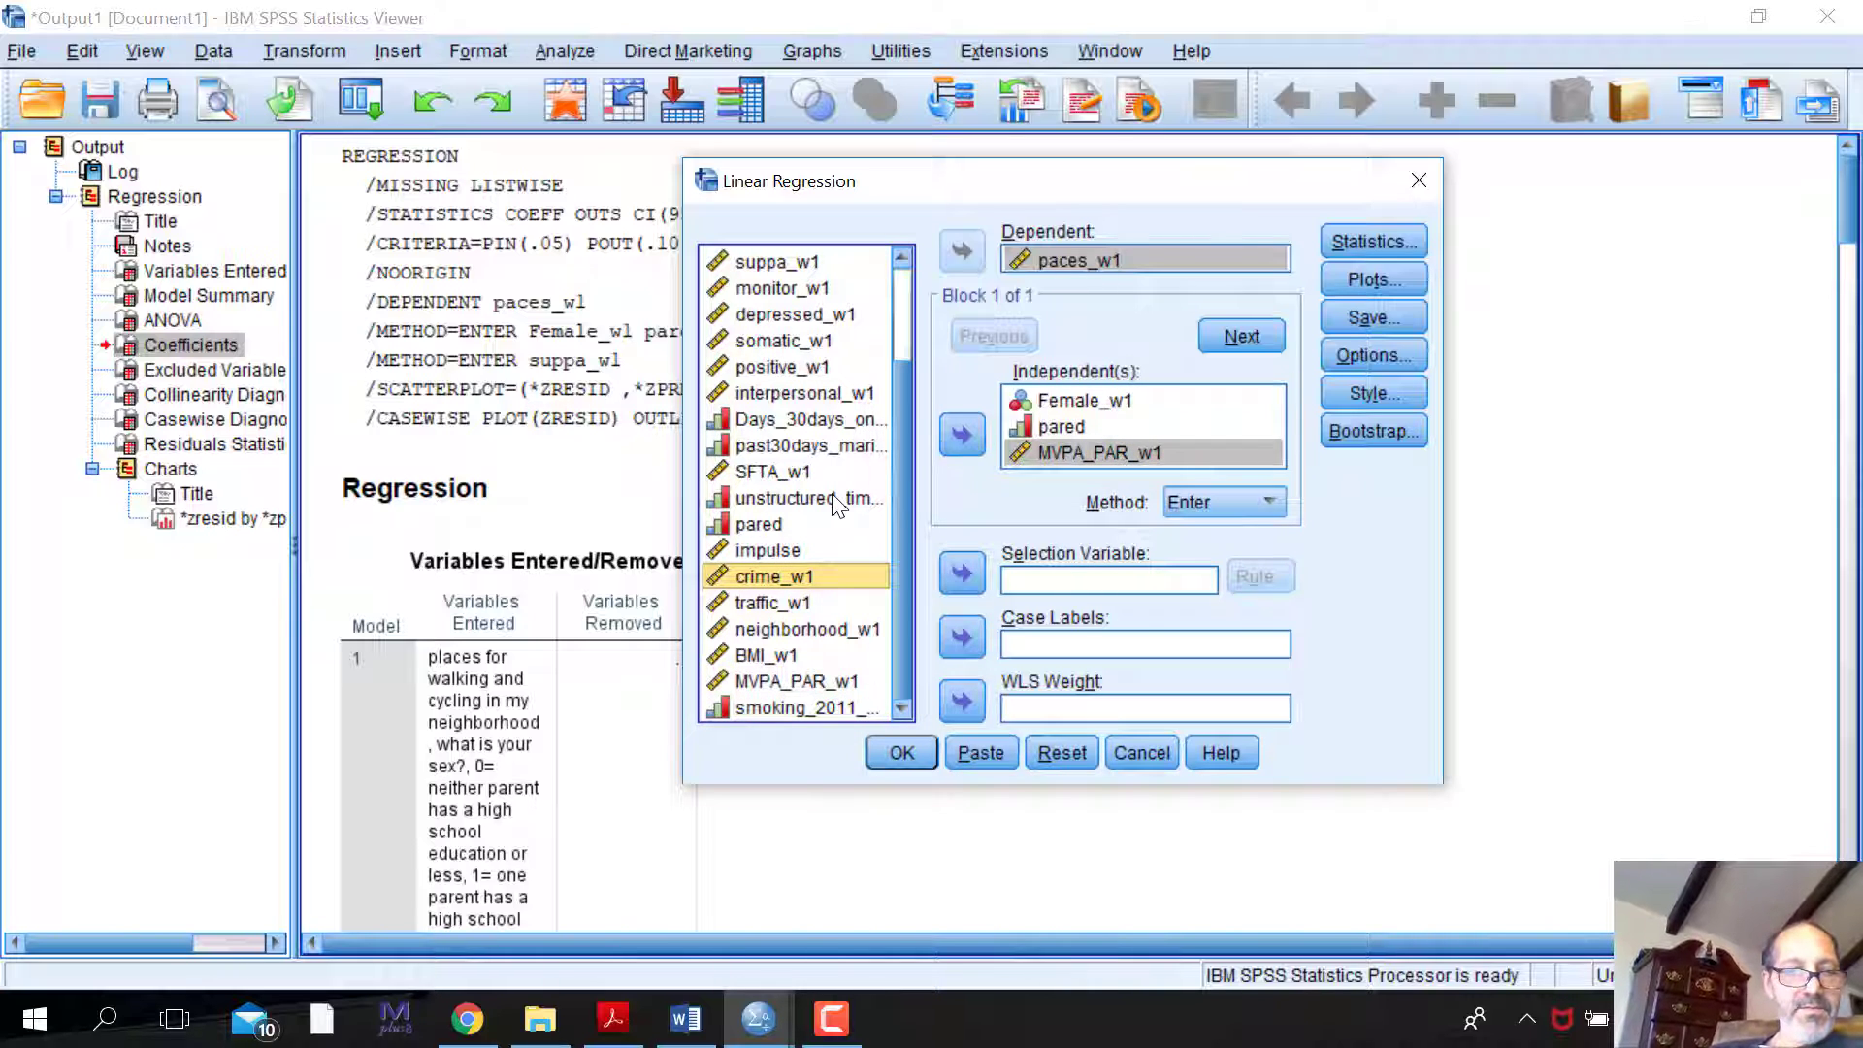
left_click(746, 629, "shift")
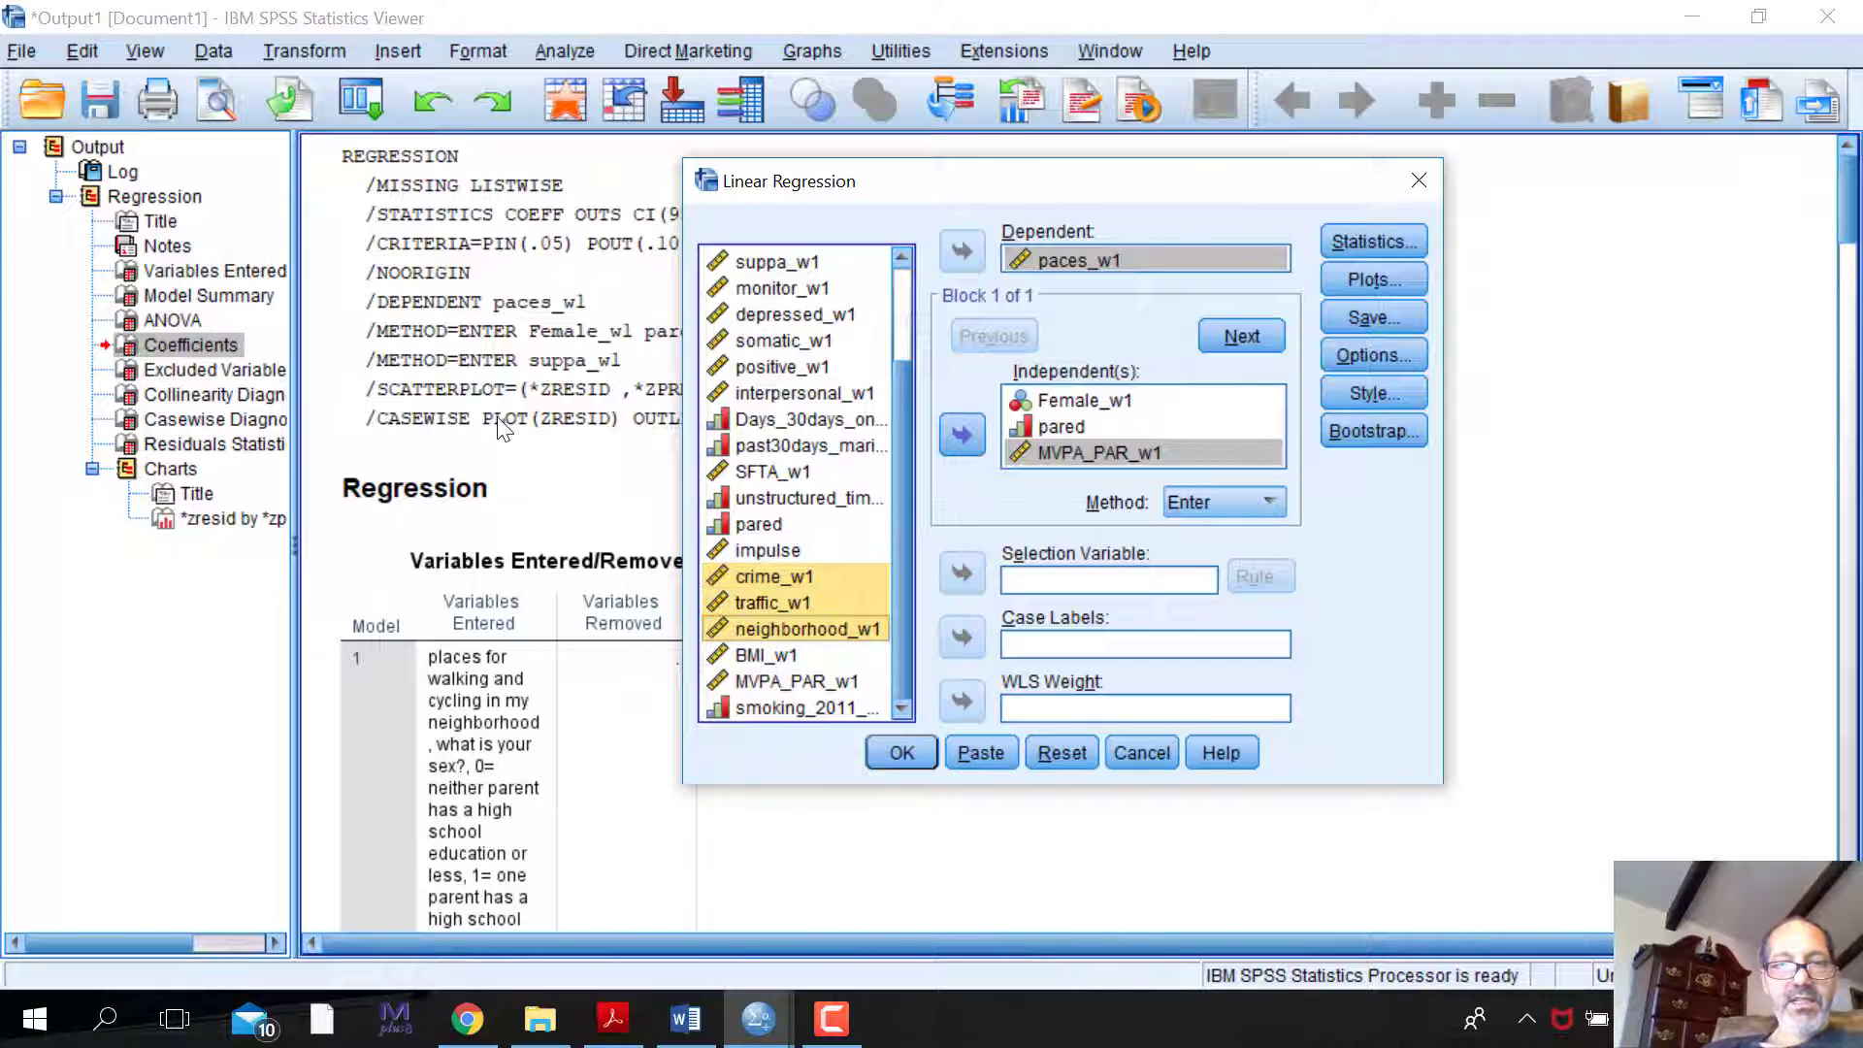
left_click_drag(795, 609, 1095, 446)
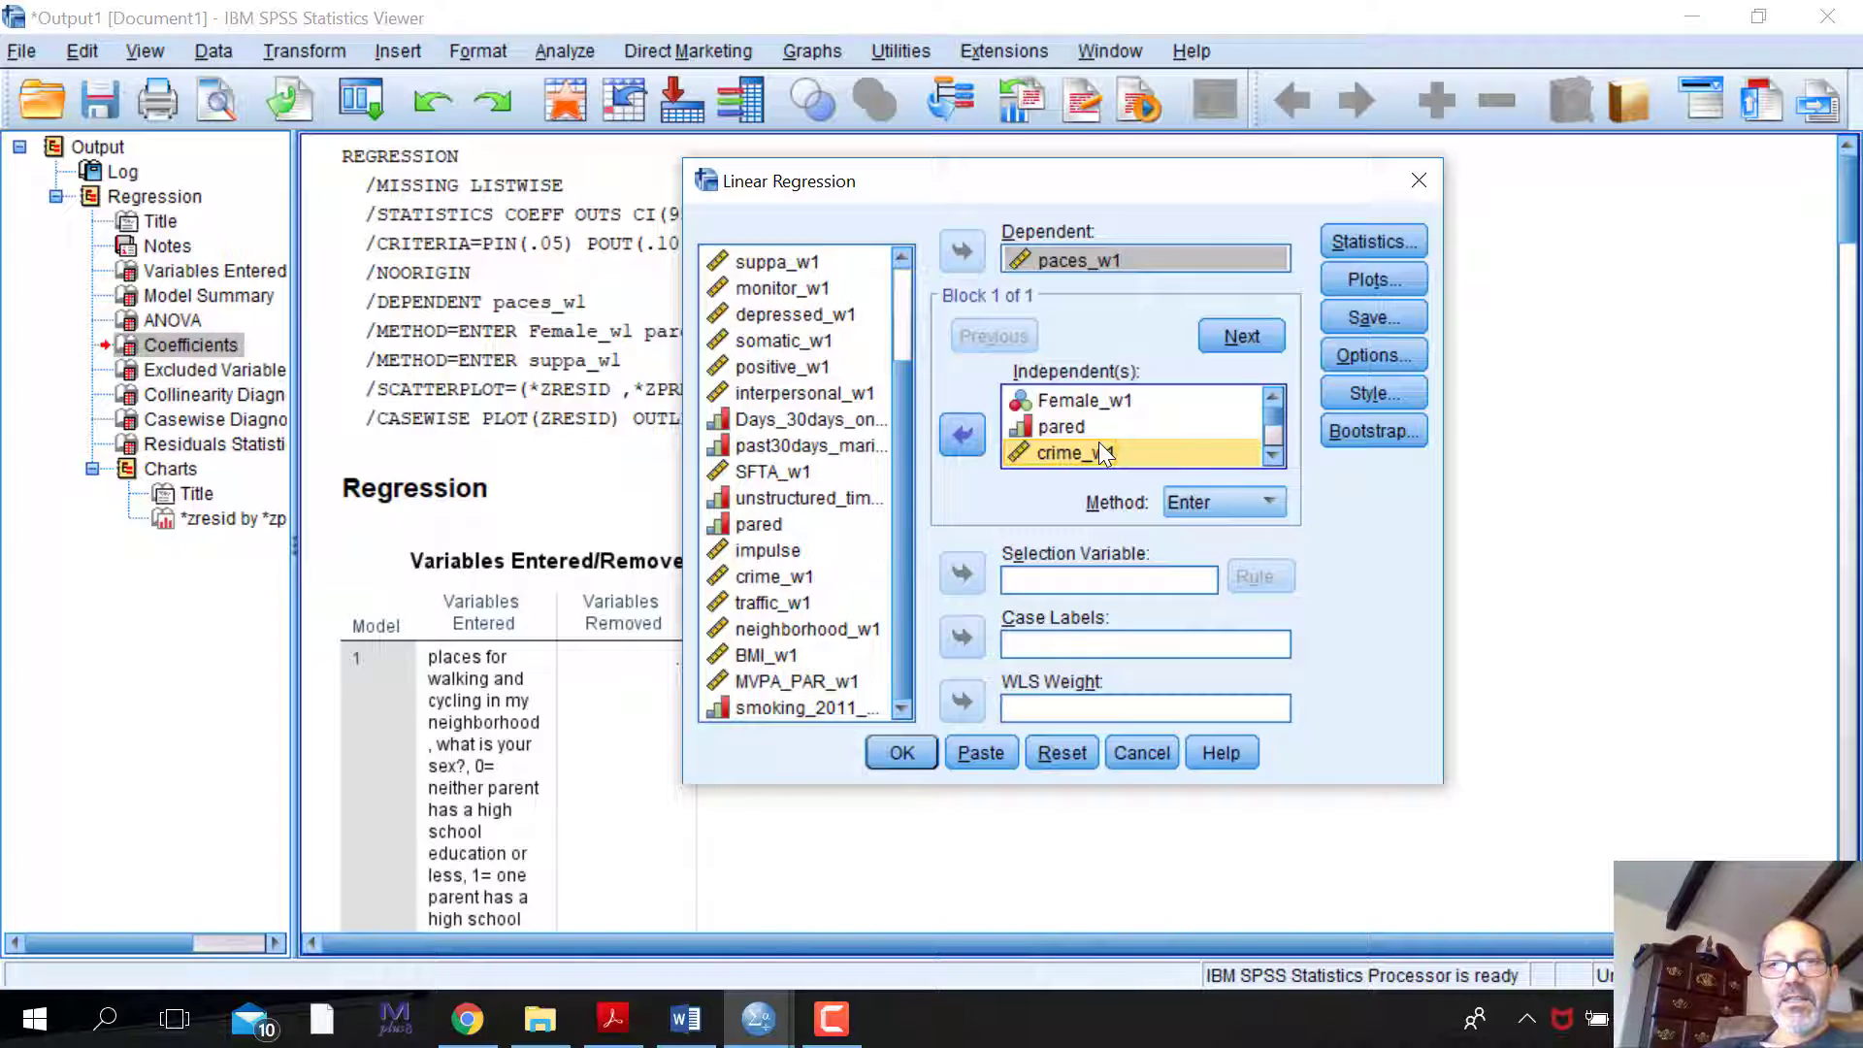
scroll(1275, 411, "down", 1)
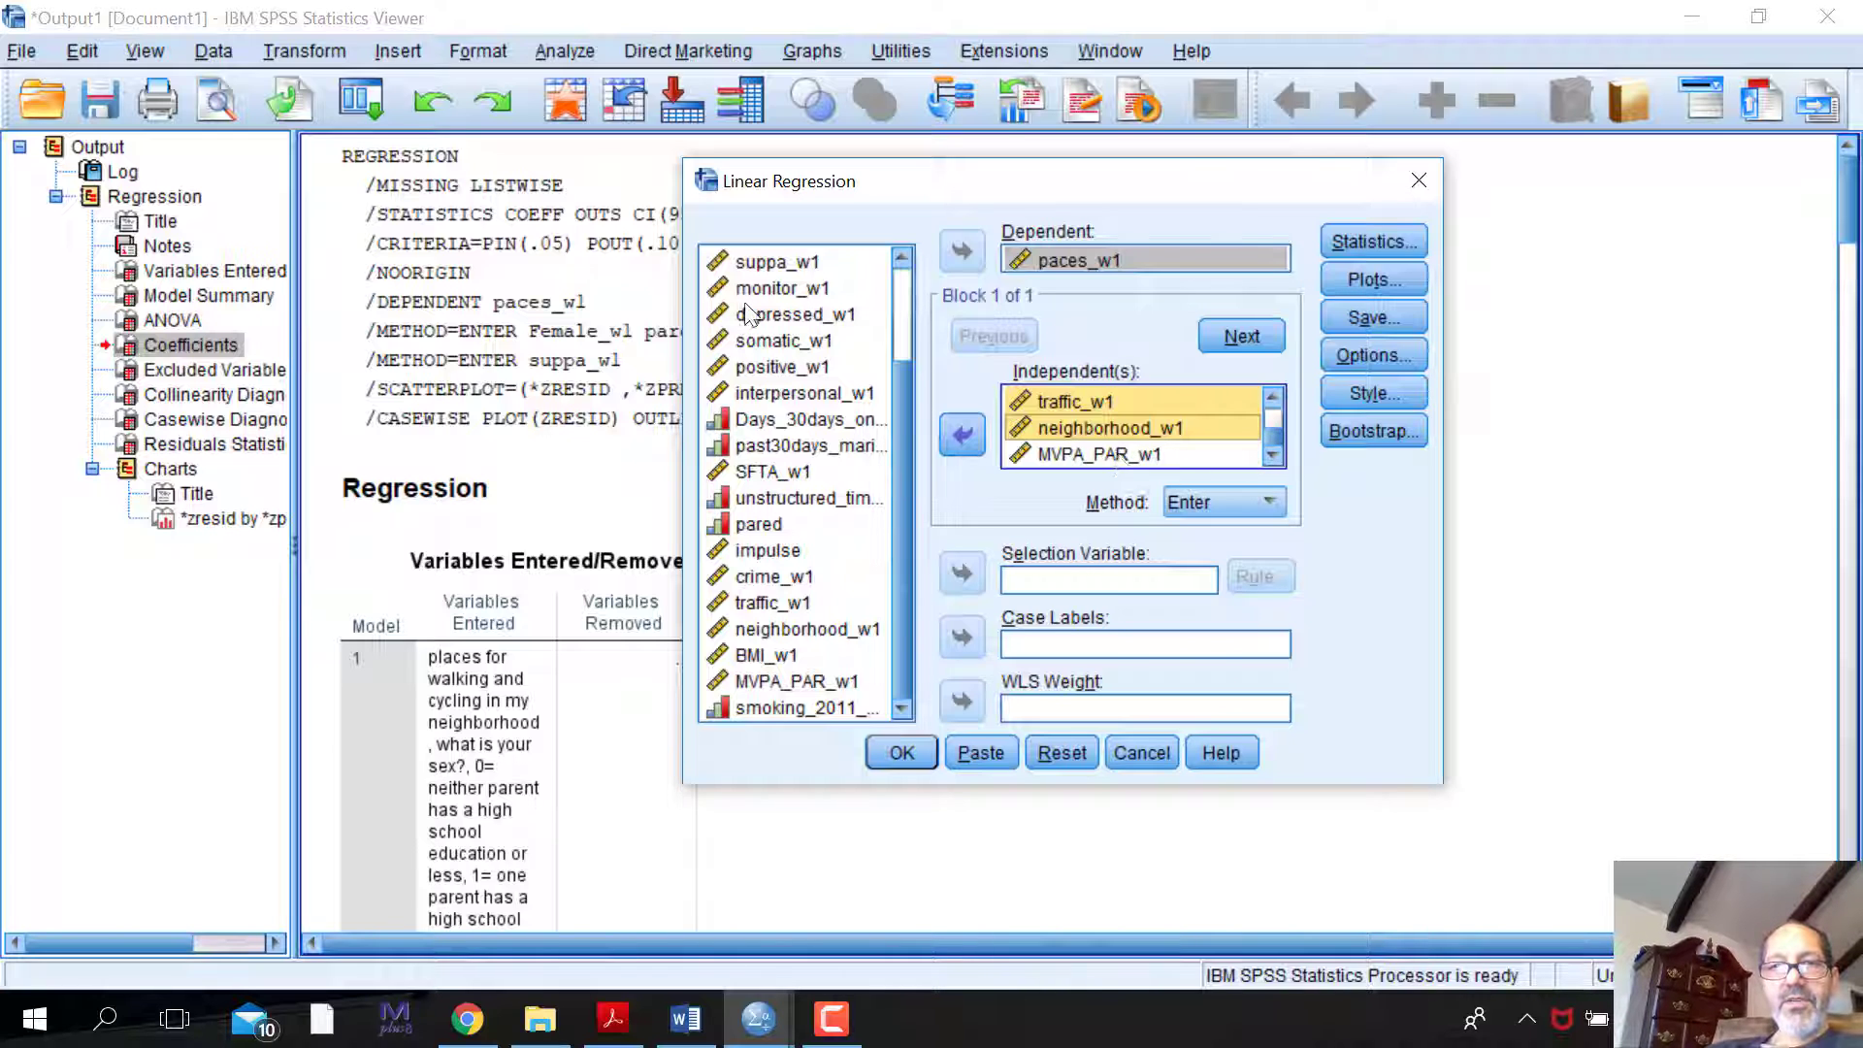
- Reorder the block 1 independent variables so that MVPA_PAR_w1 sits between pared and crime_w1
left_click_drag(1116, 452, 1108, 401)
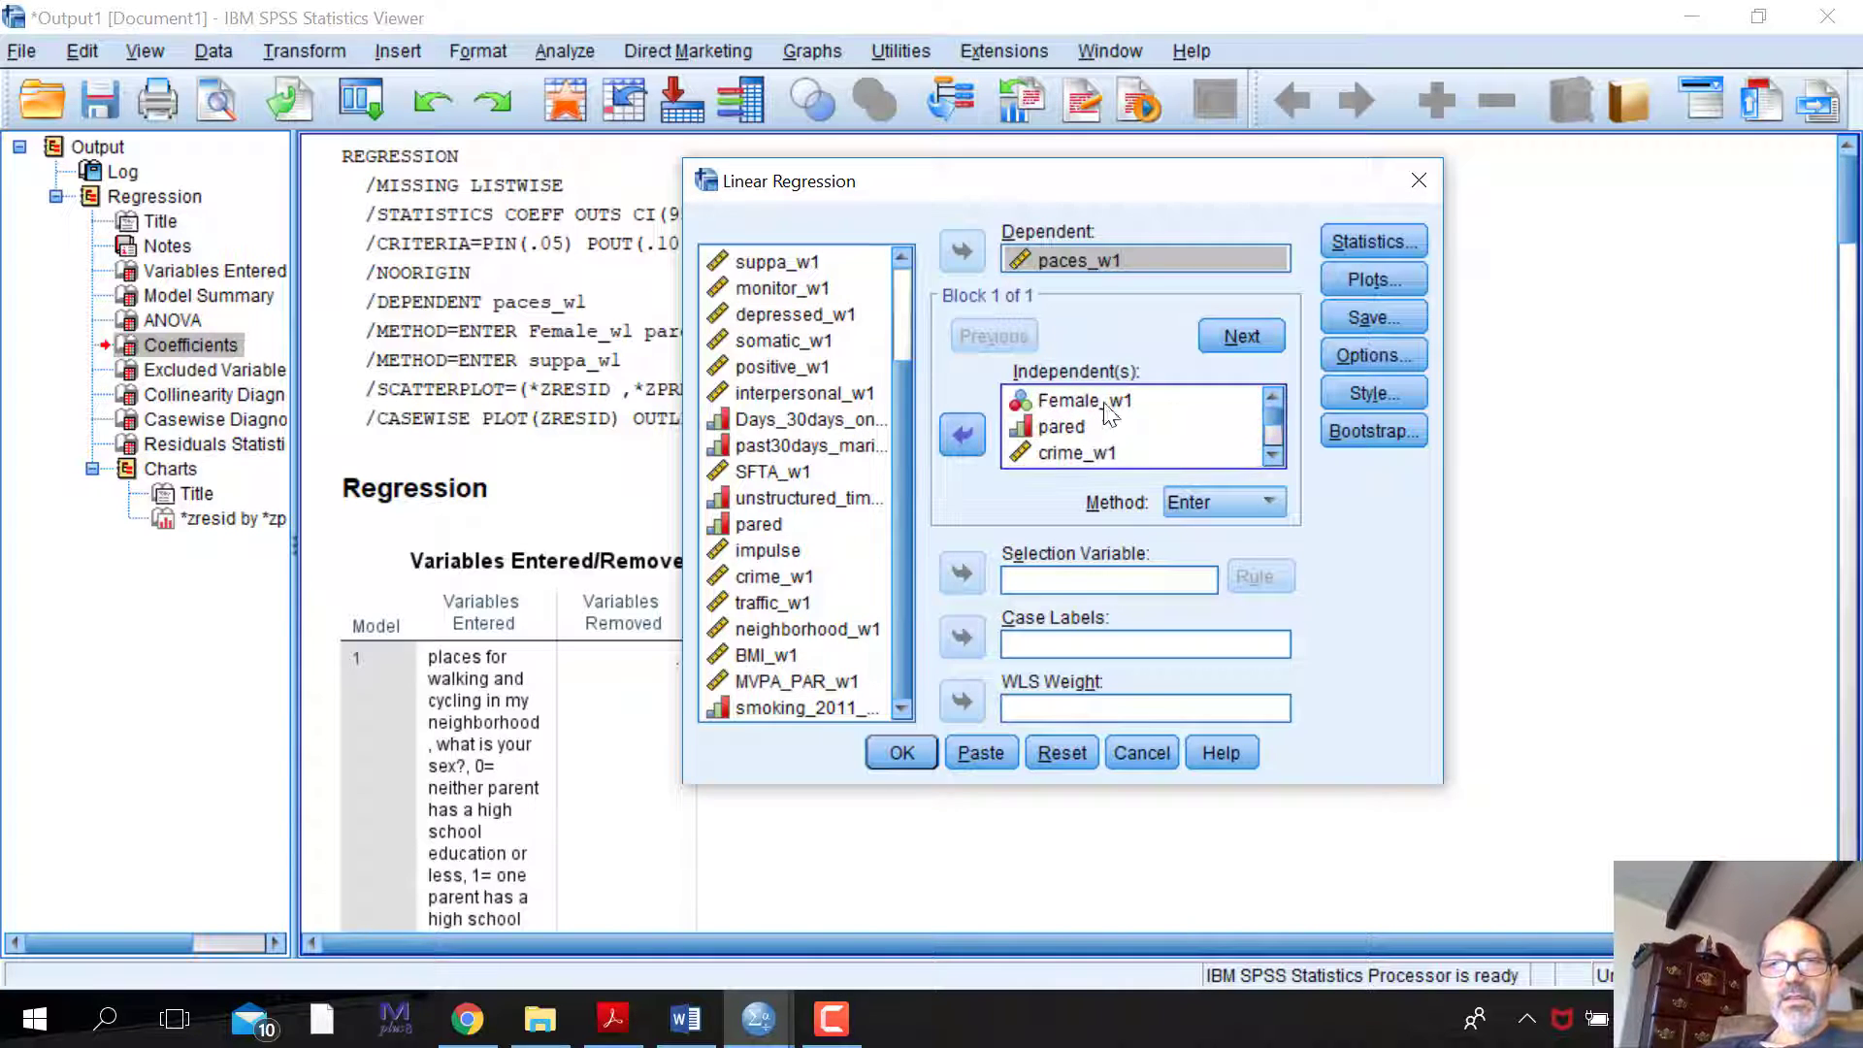
left_click_drag(1269, 416, 1269, 436)
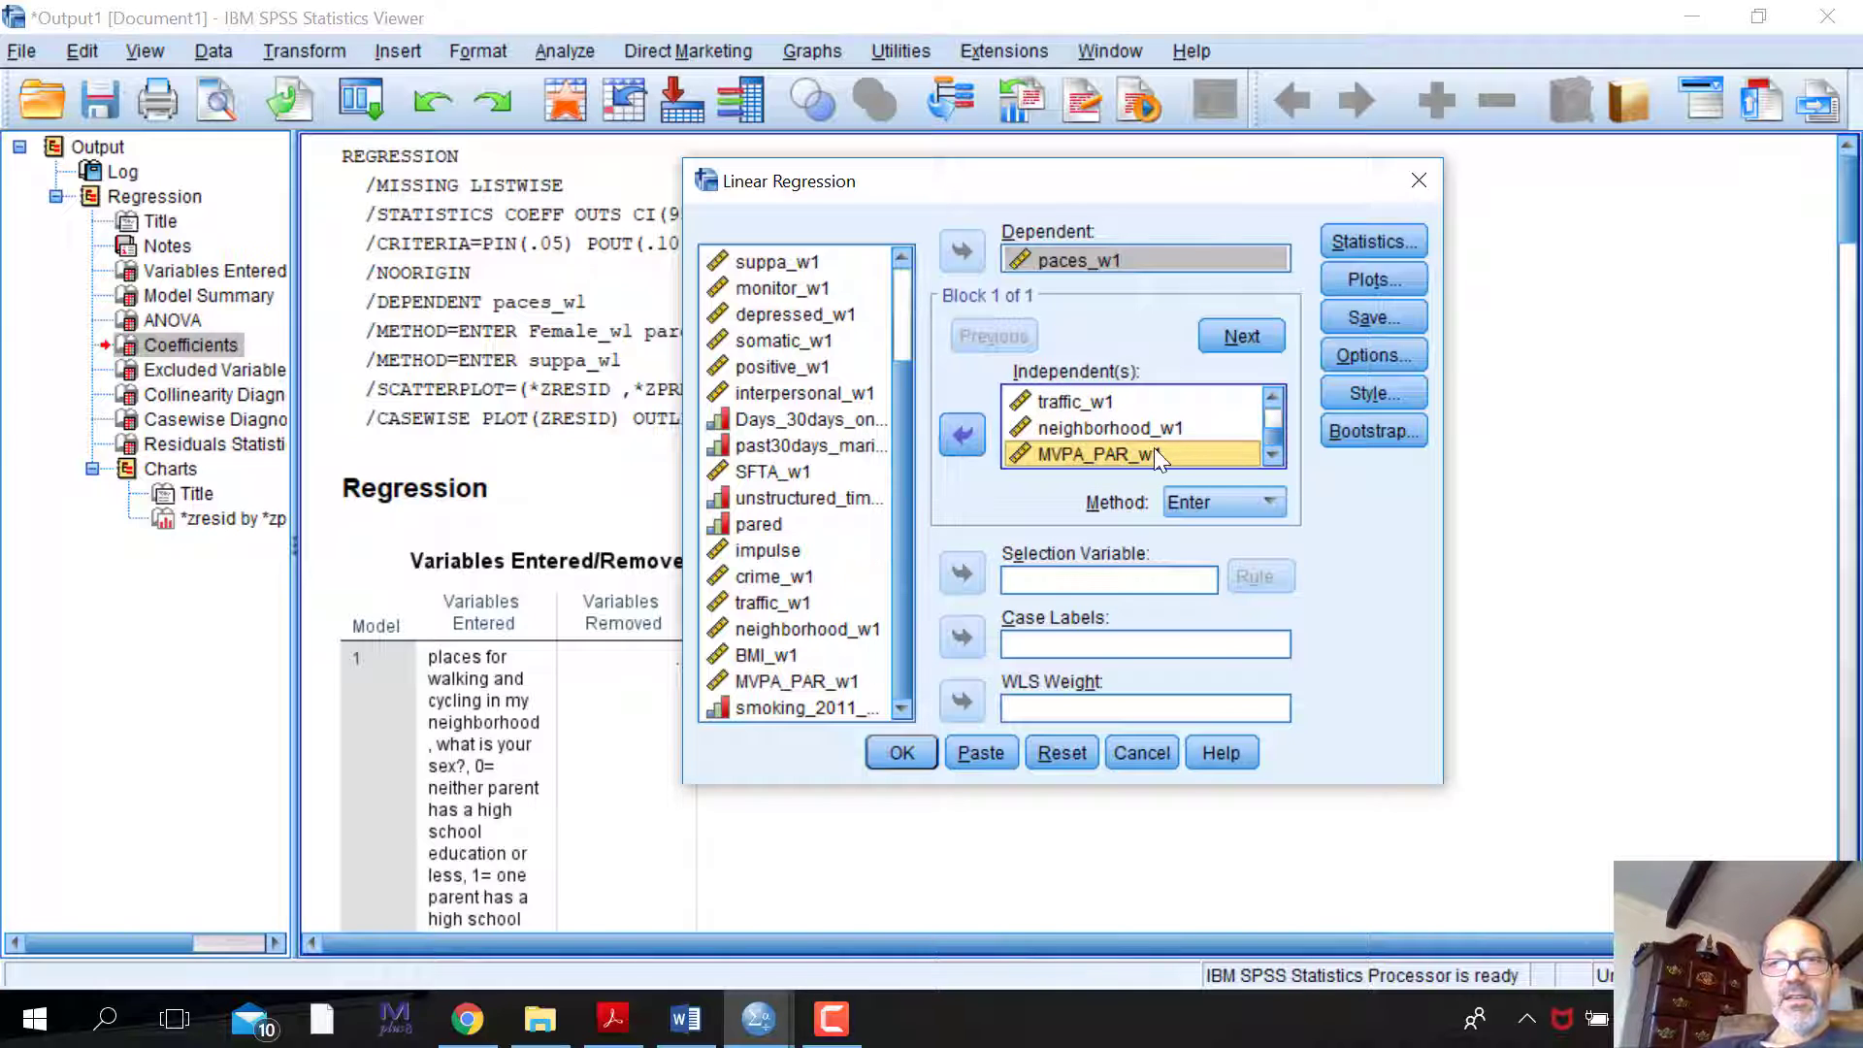
left_click_drag(1154, 447, 1067, 463)
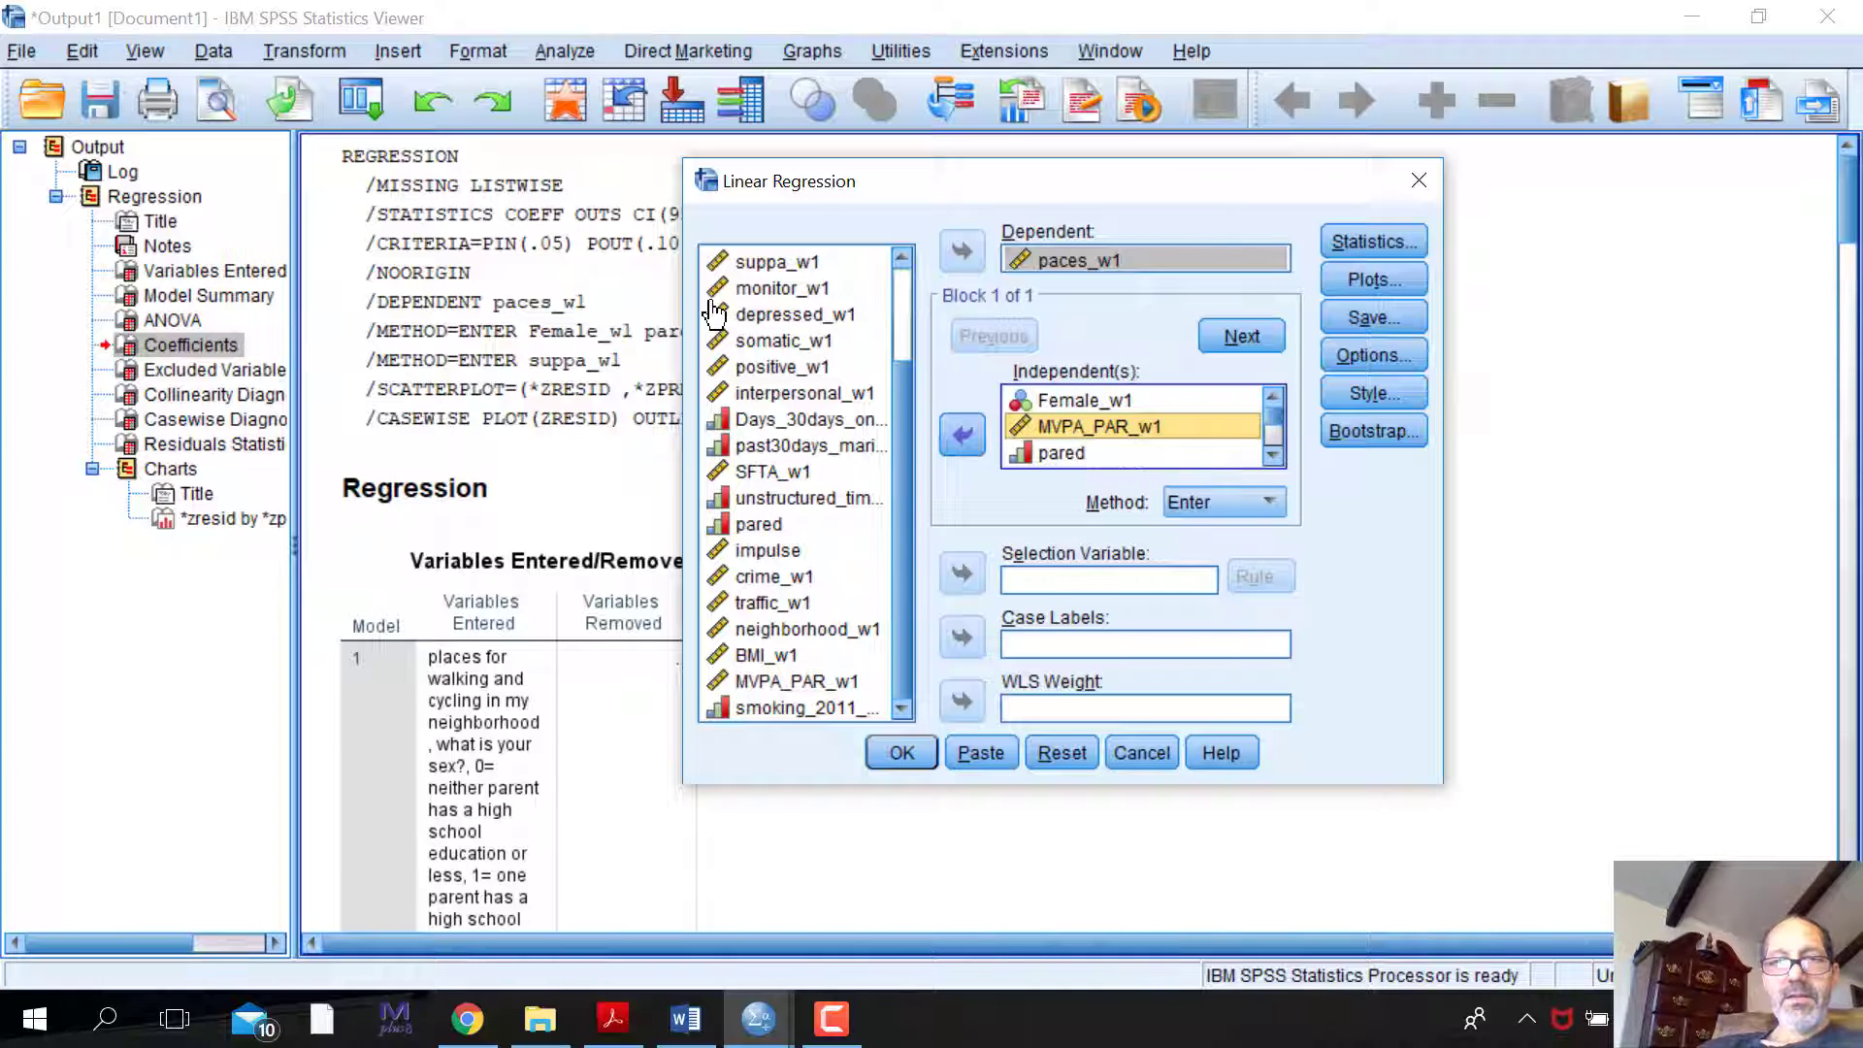
left_click(1271, 456)
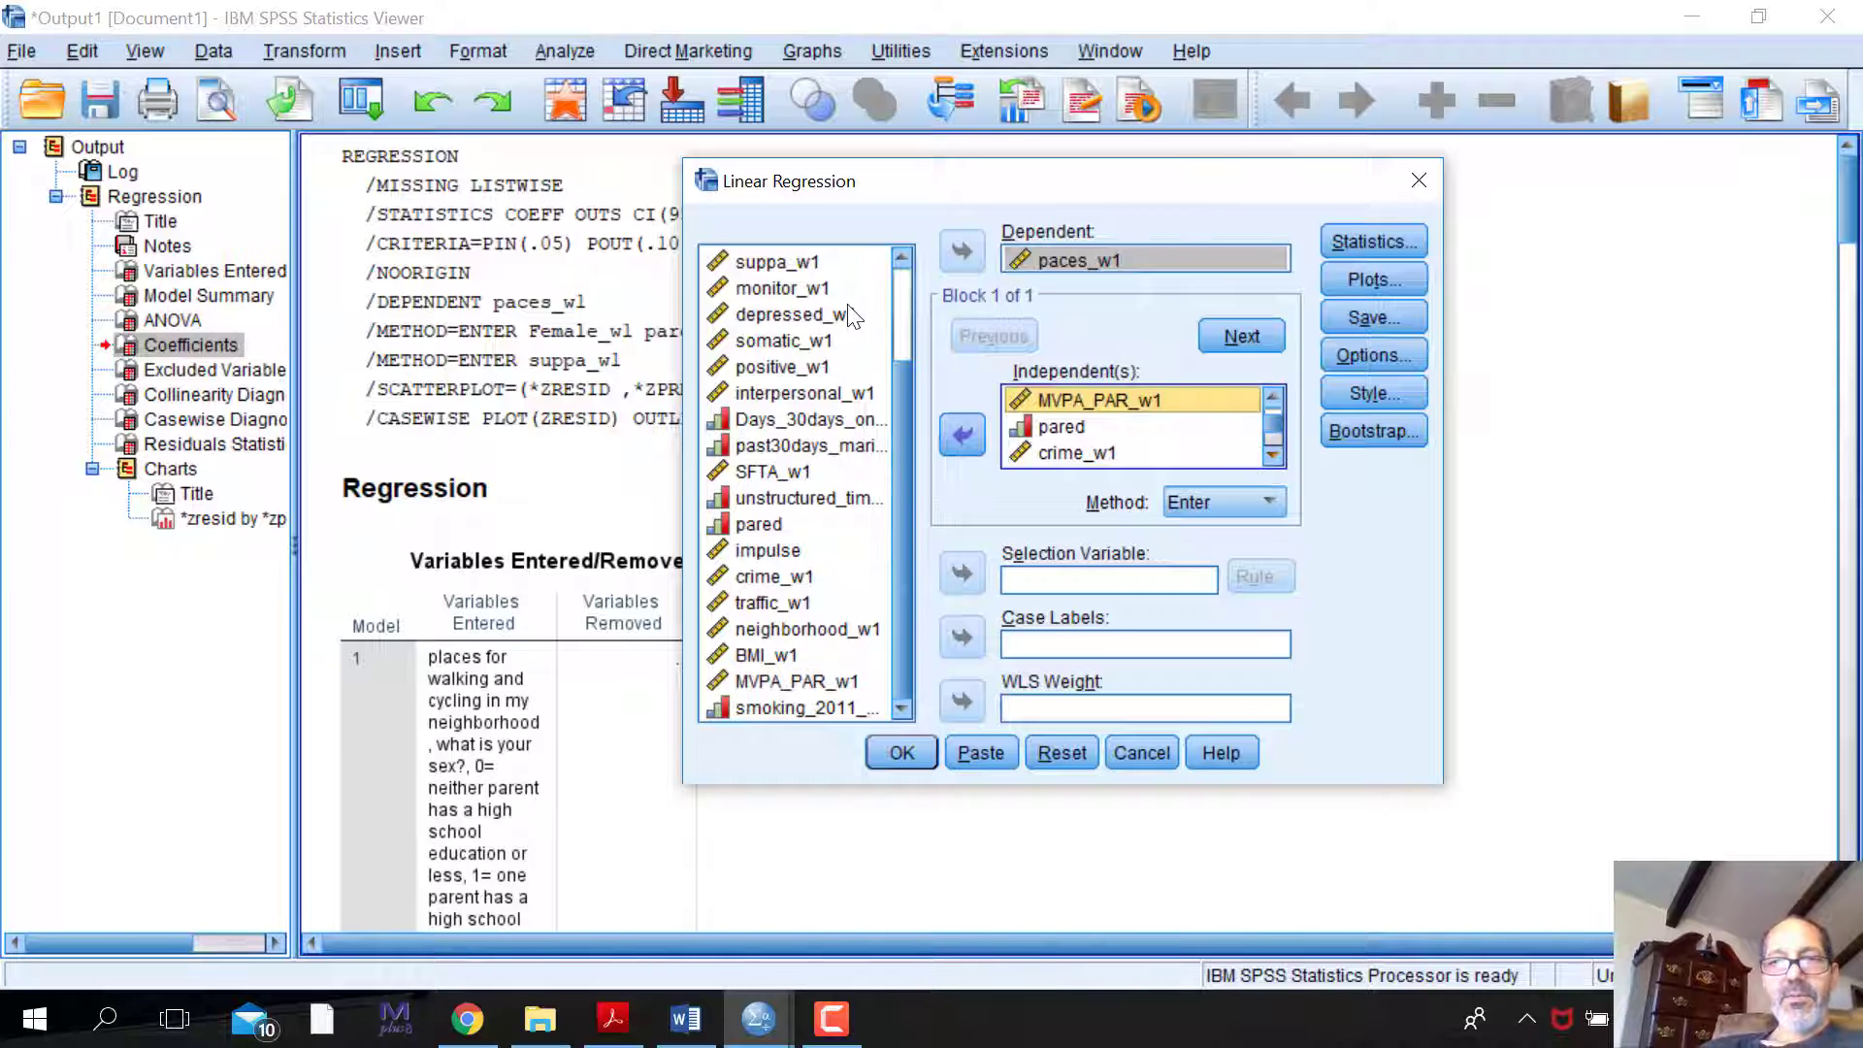
mouse_move(1116, 403)
left_mouse_down()
mouse_move(1109, 458)
mouse_move(1109, 432)
left_mouse_up()
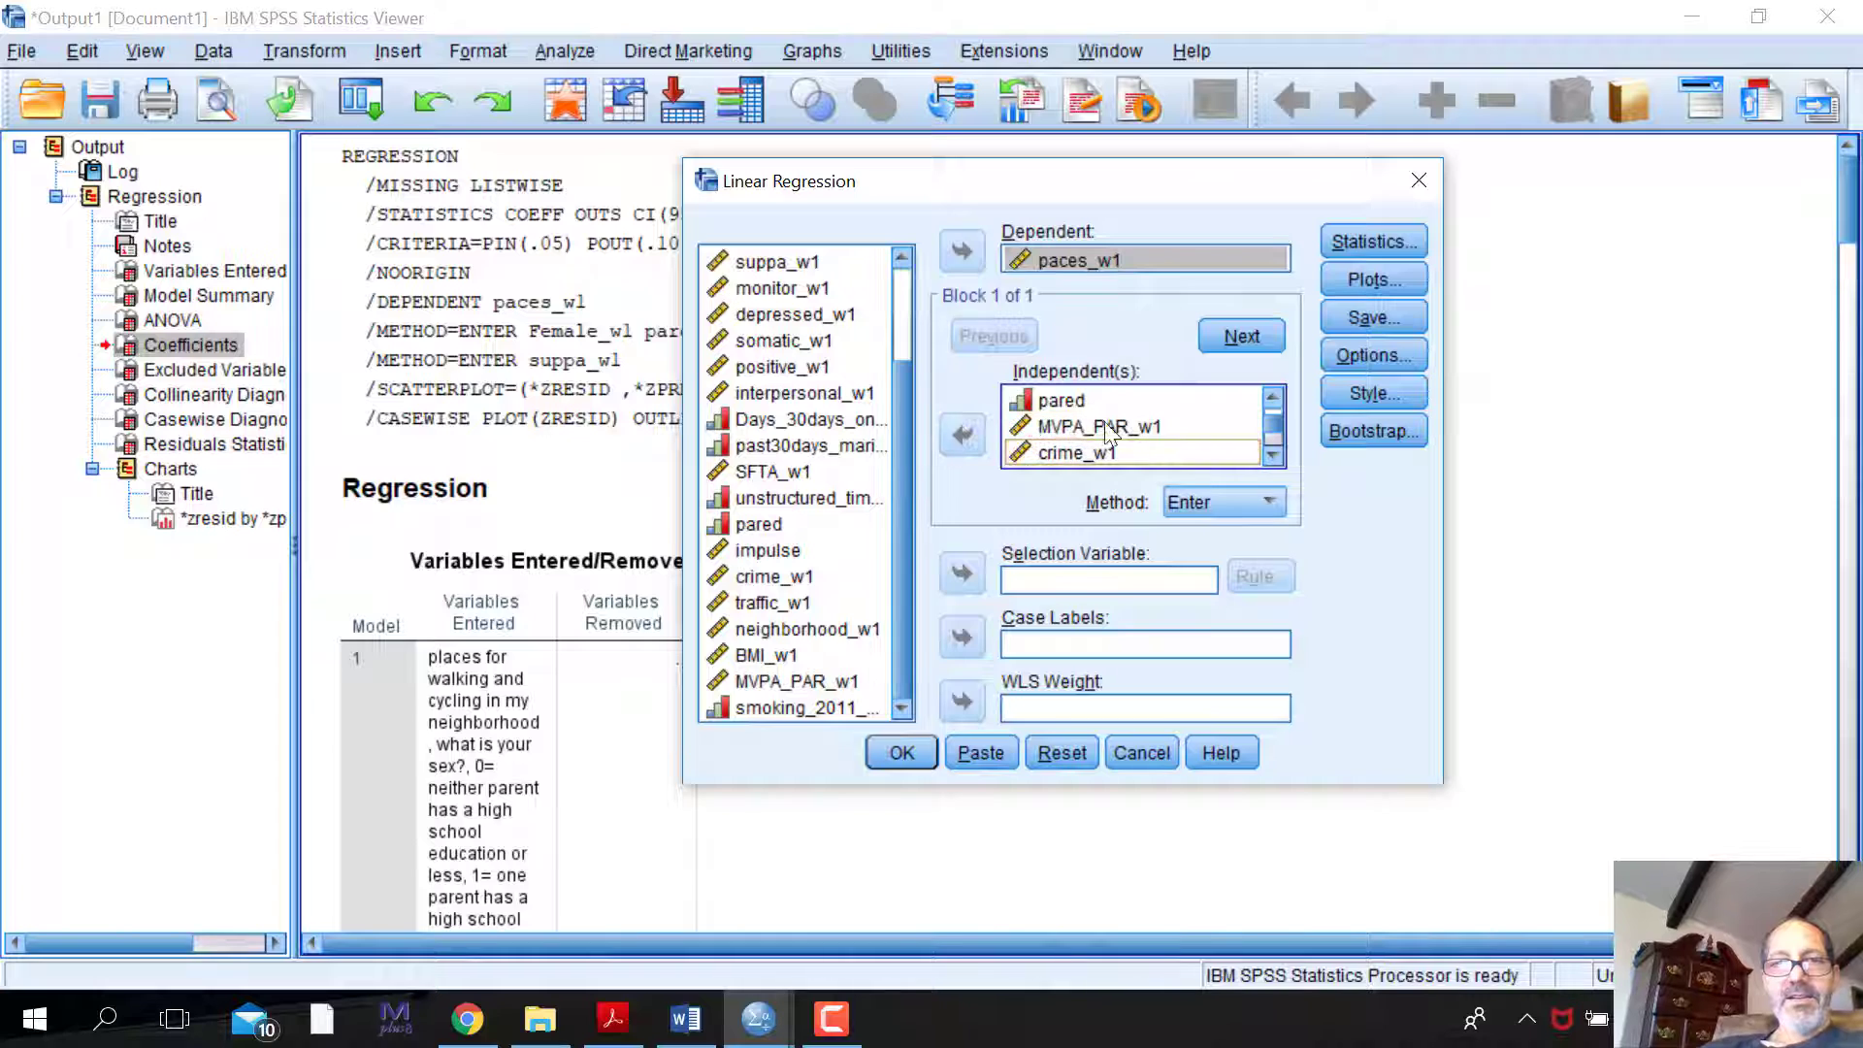
left_click_drag(1271, 423, 1272, 454)
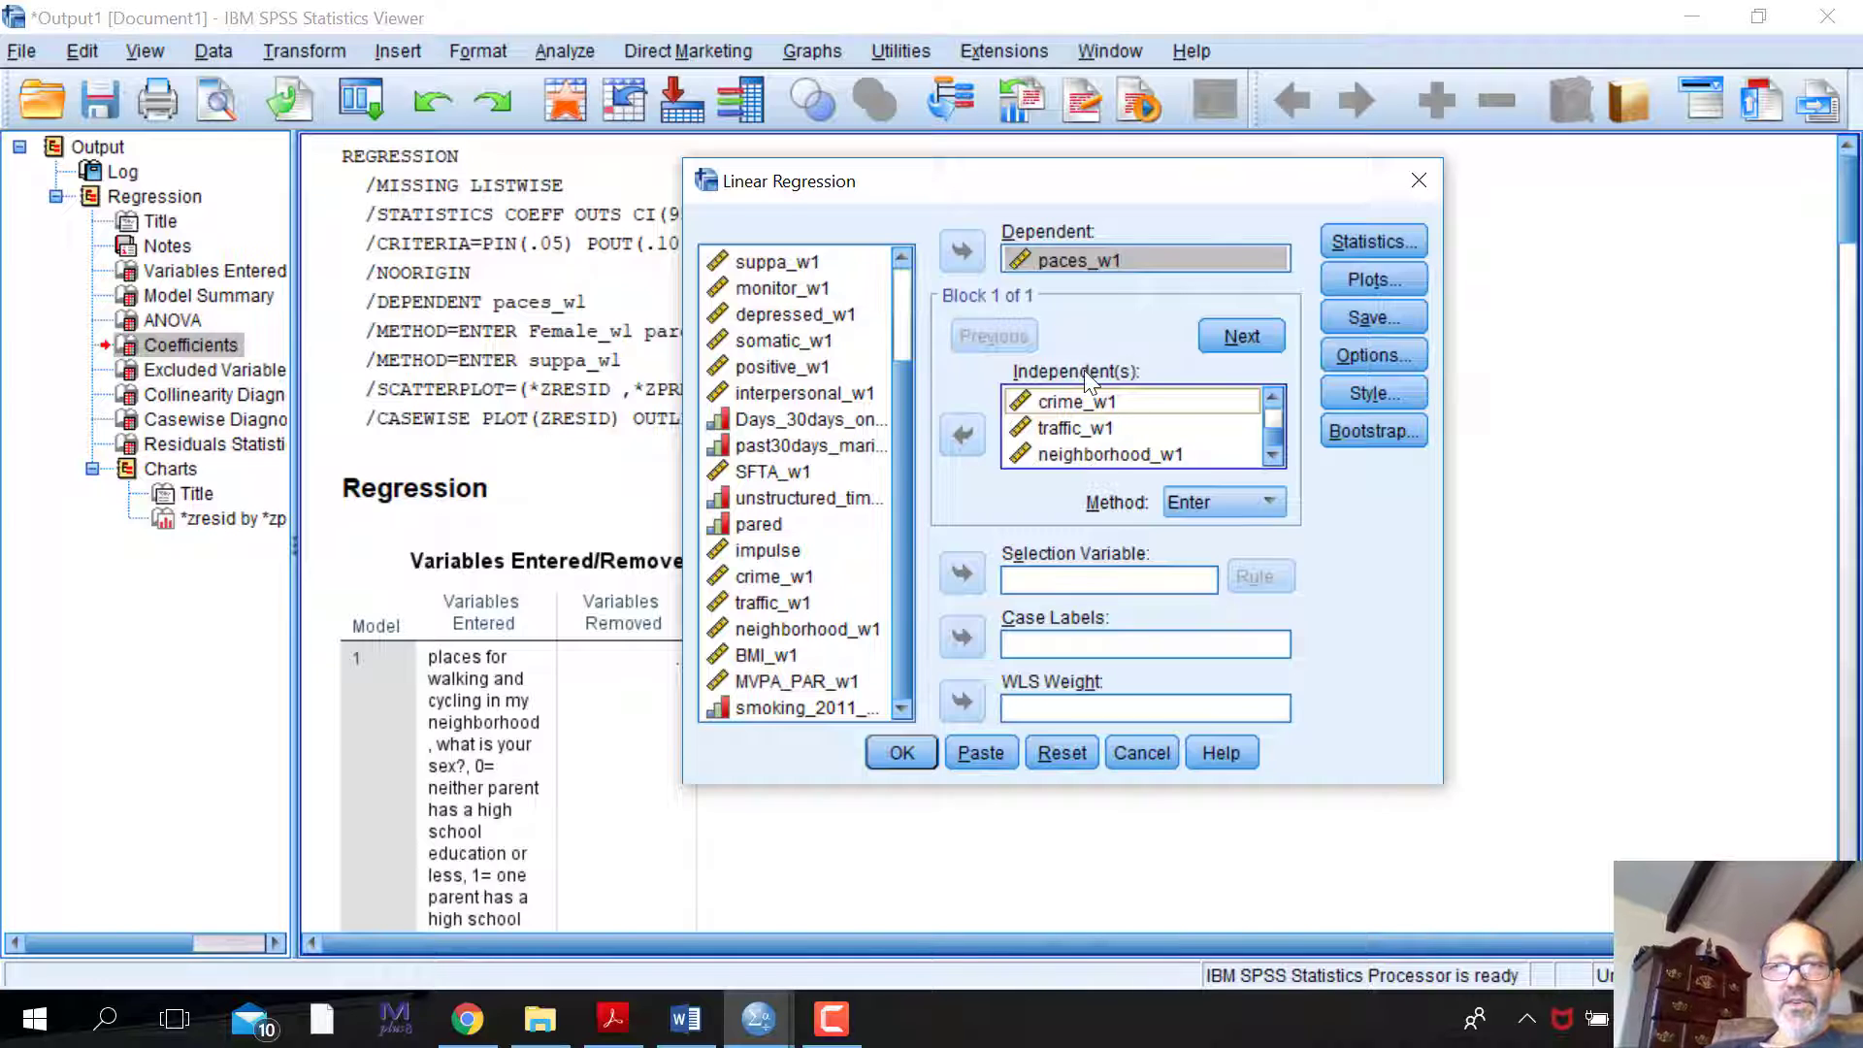
- Create a second predictor block and add suppa_w1 to it with the Enter method
left_click(1248, 335)
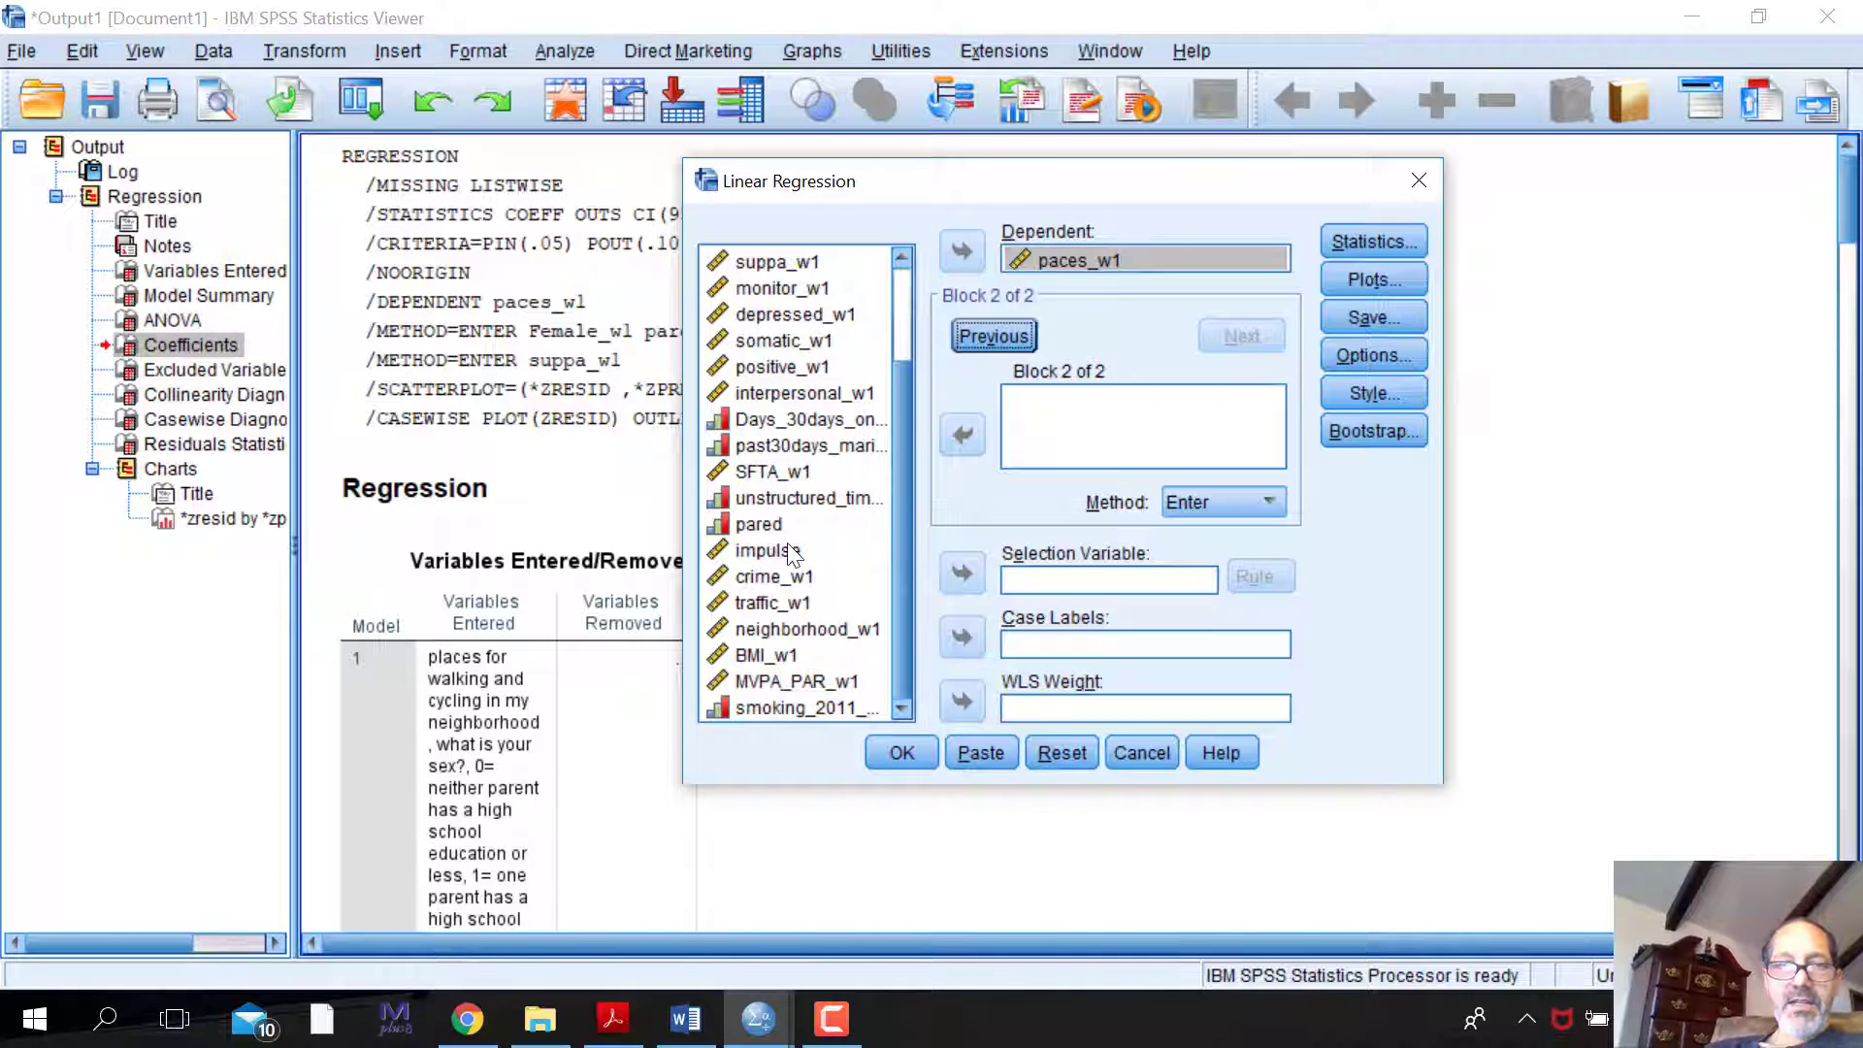
left_click(787, 262)
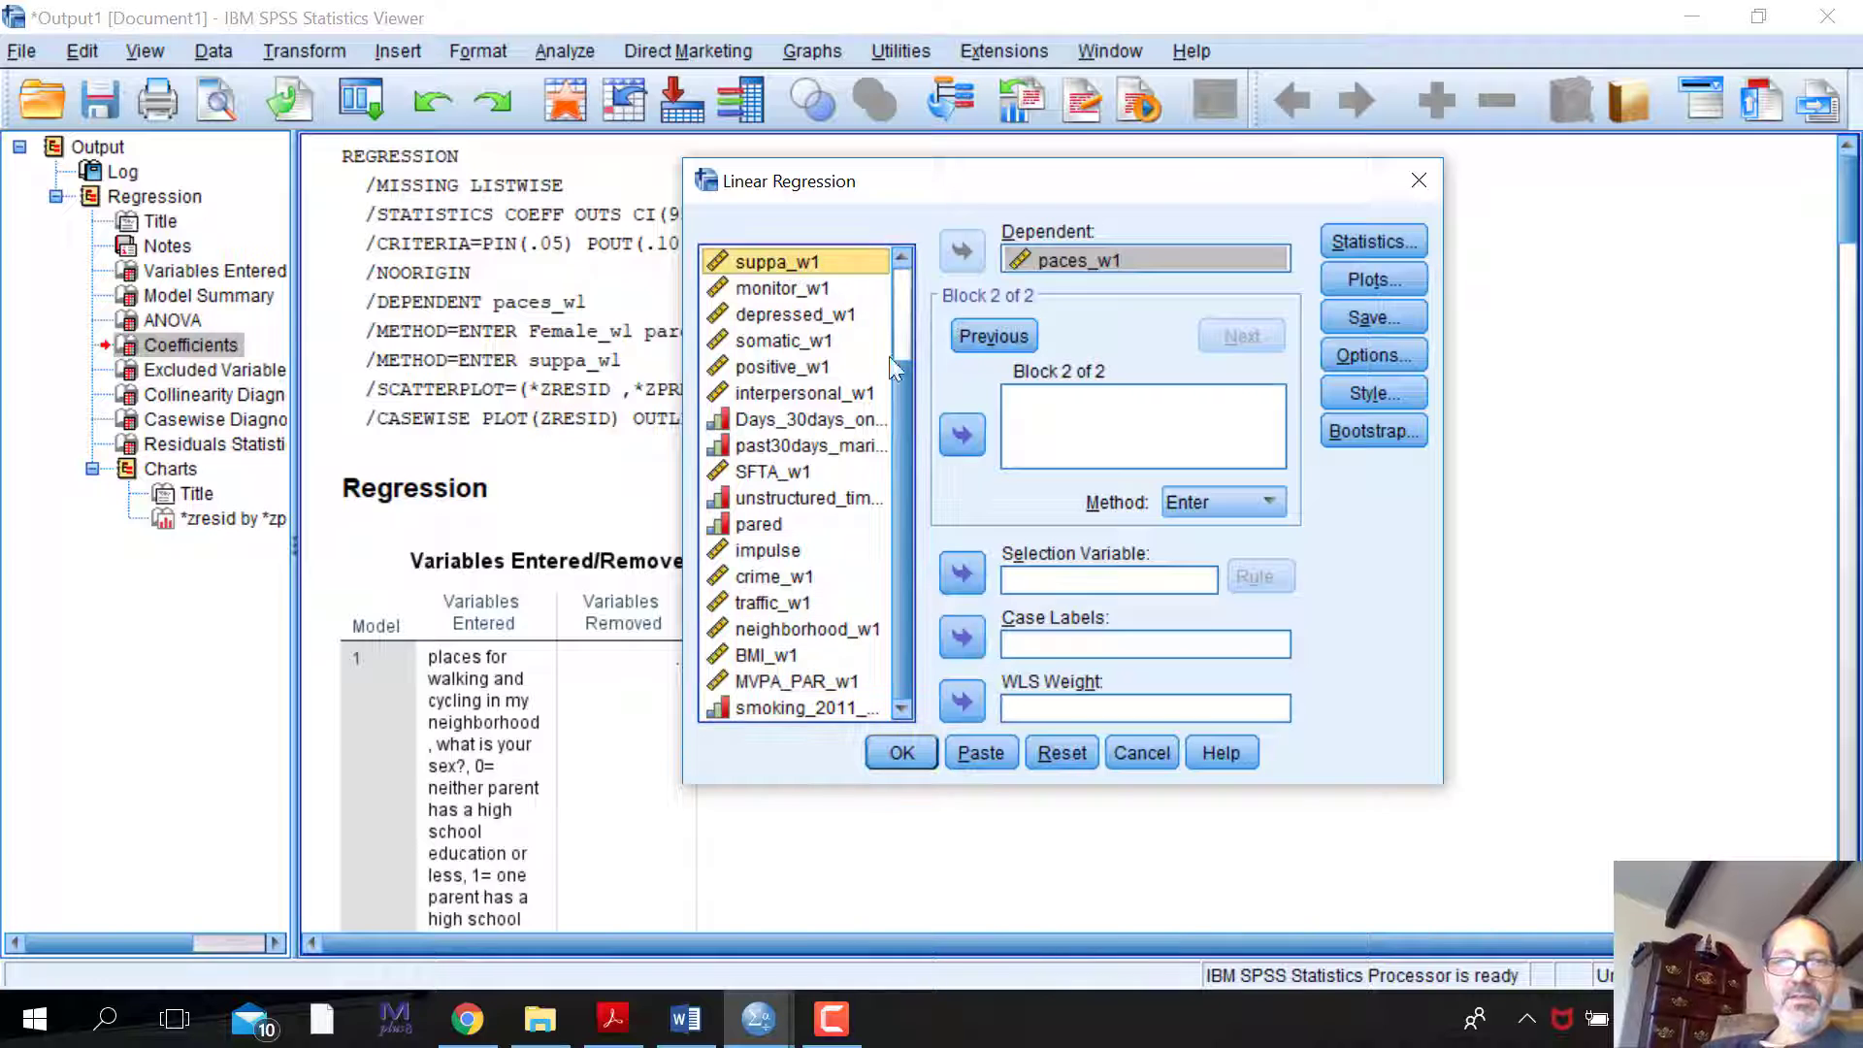
key("Return")
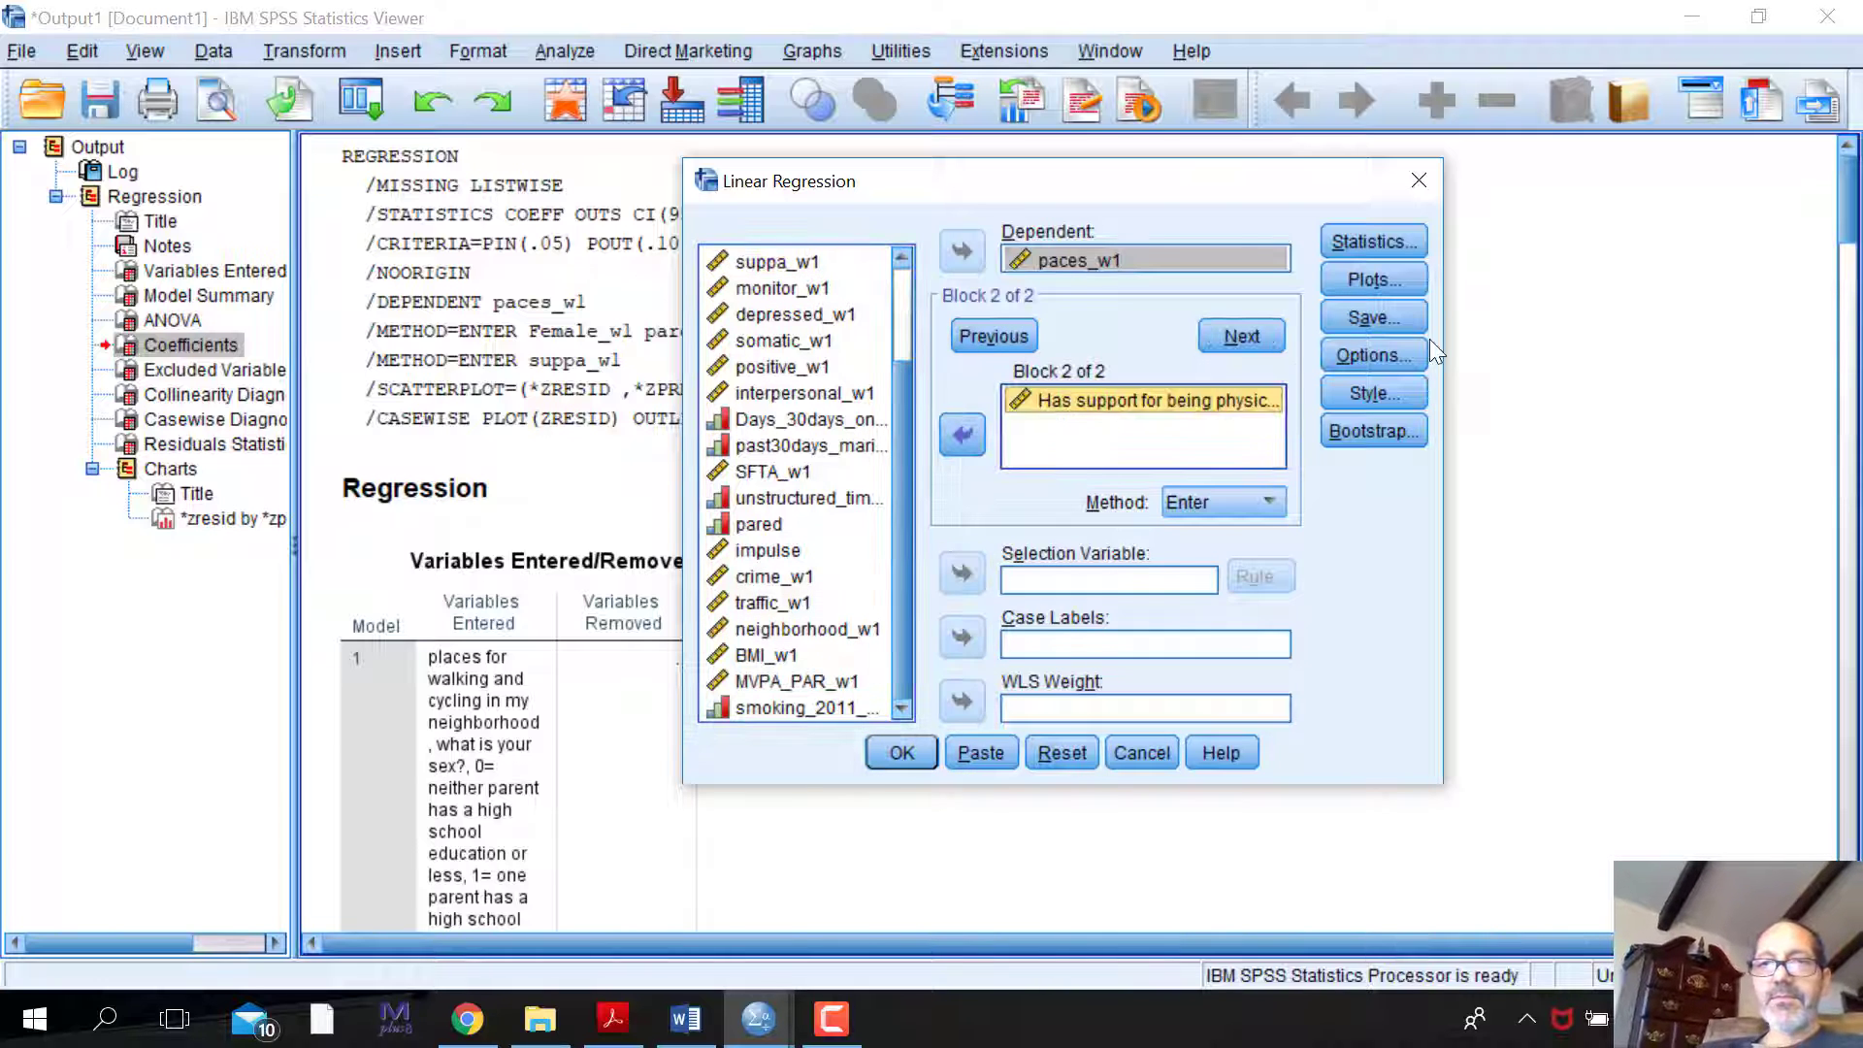
- Request 95% confidence intervals, R squared change, collinearity diagnostics and casewise diagnostics for outliers outside 3 standard deviations in the regression statistics
key("alt+s")
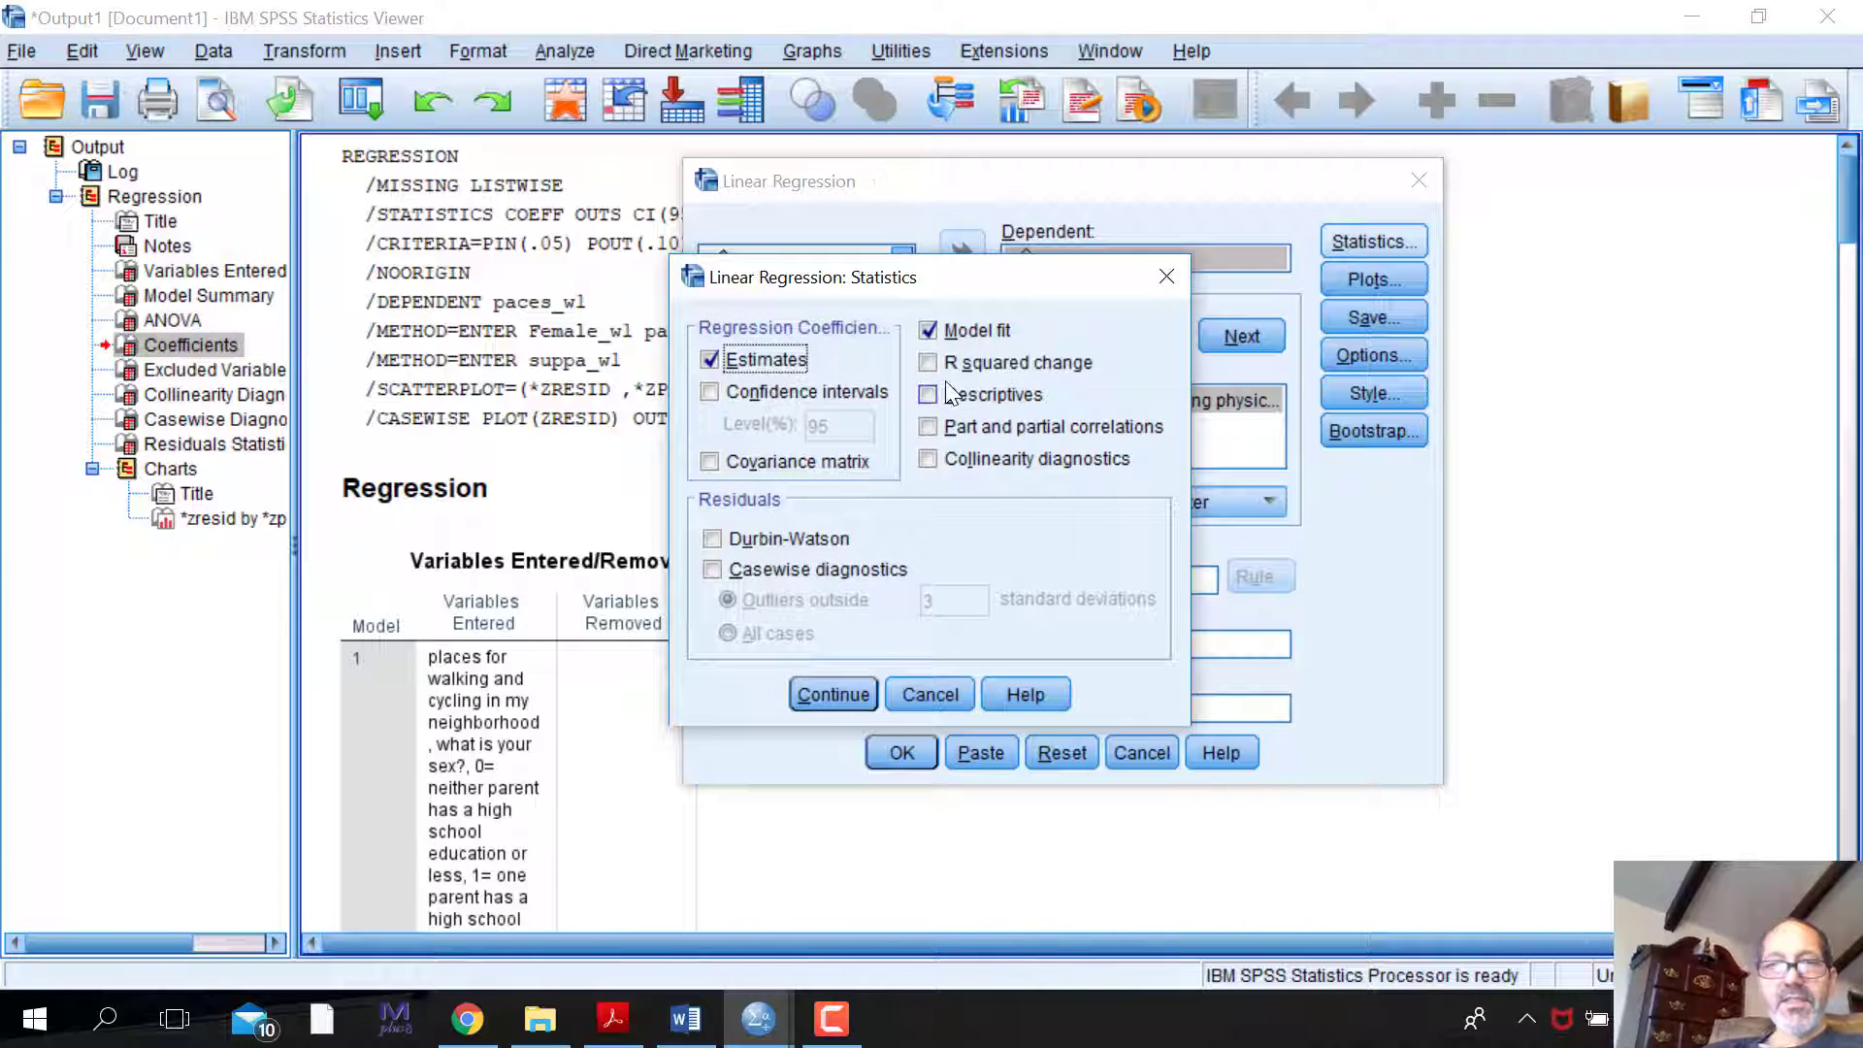
left_click(709, 392)
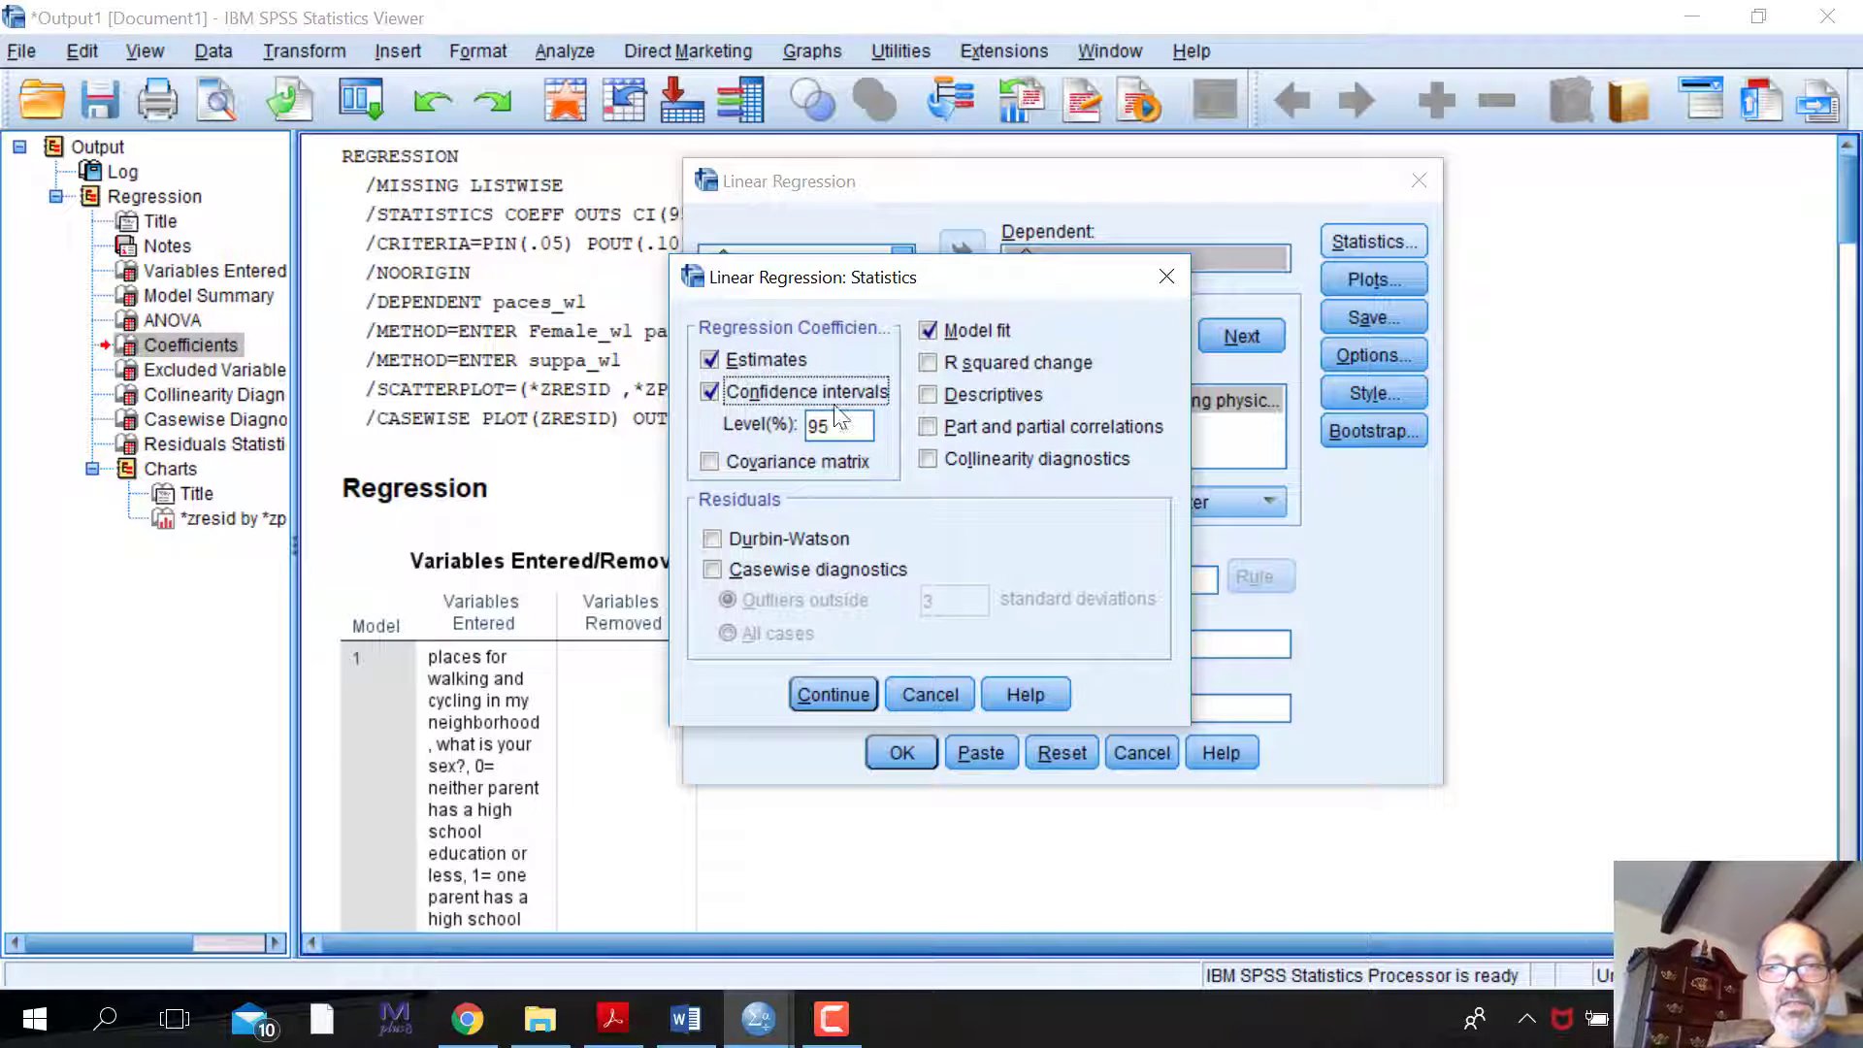
left_click(924, 363)
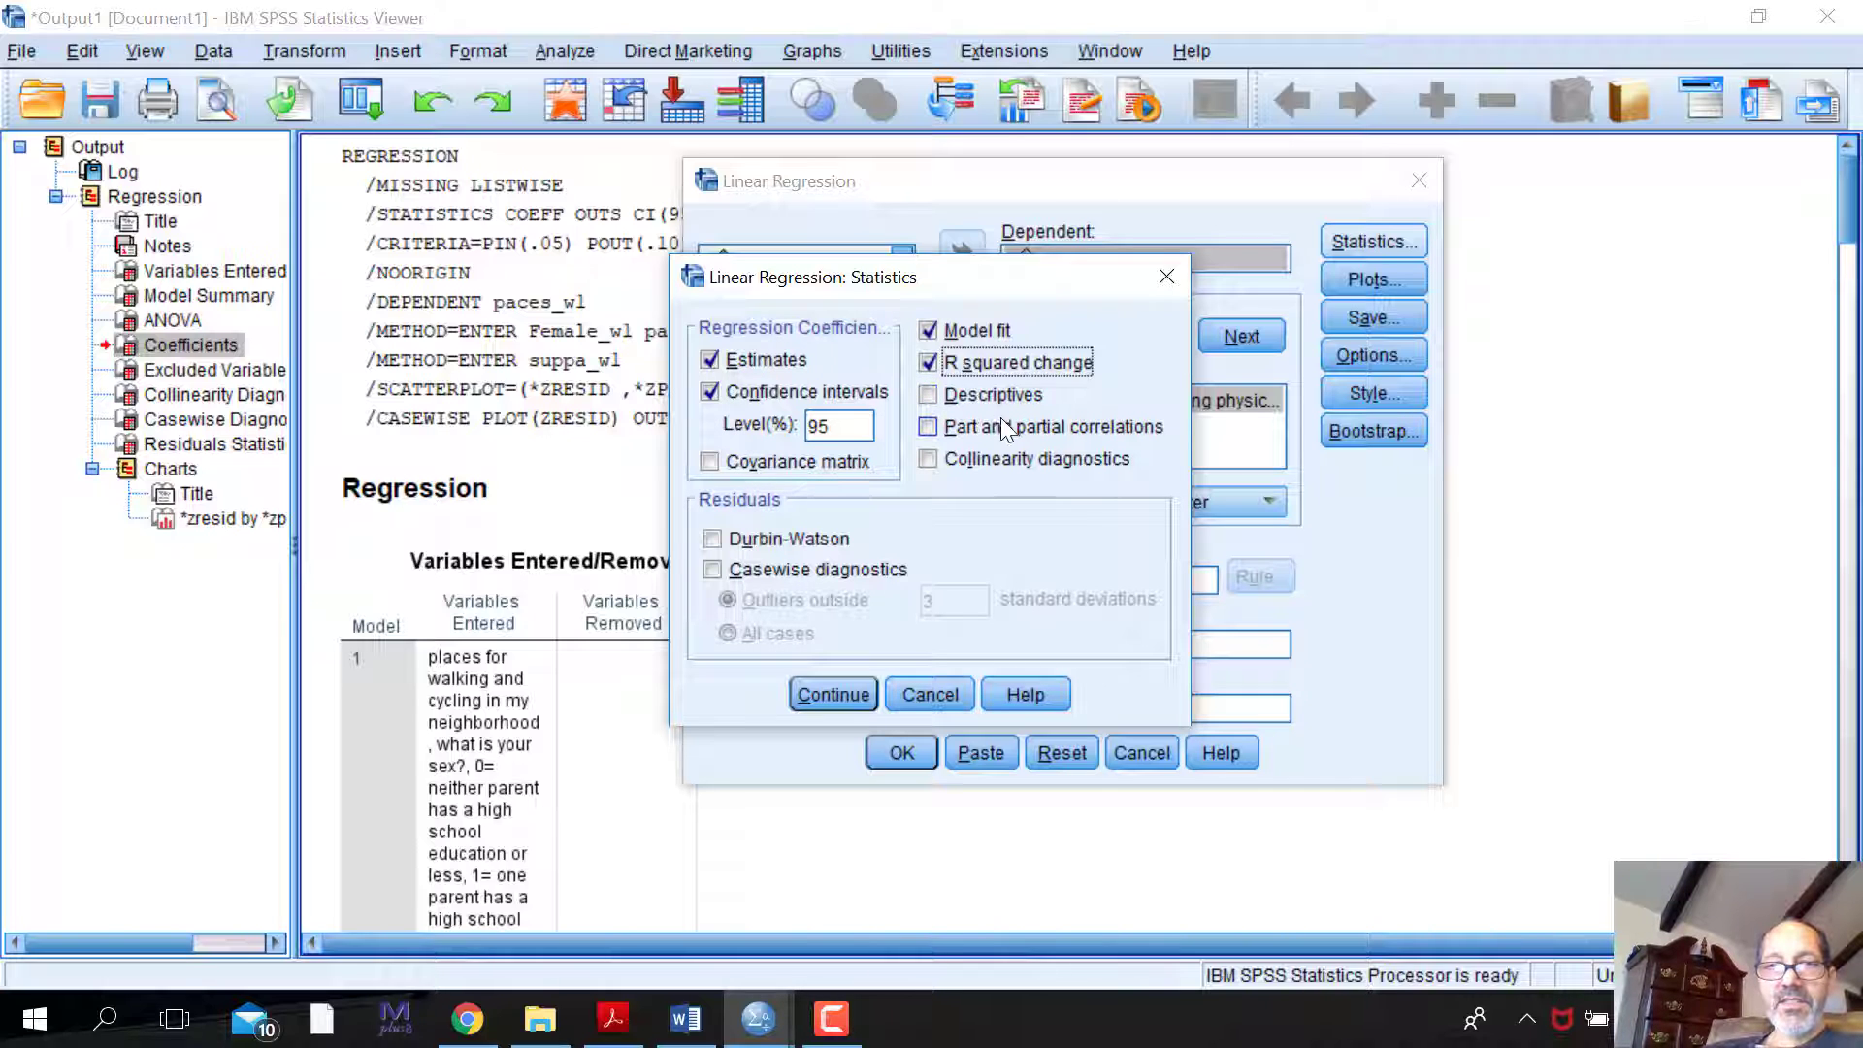
left_click(929, 460)
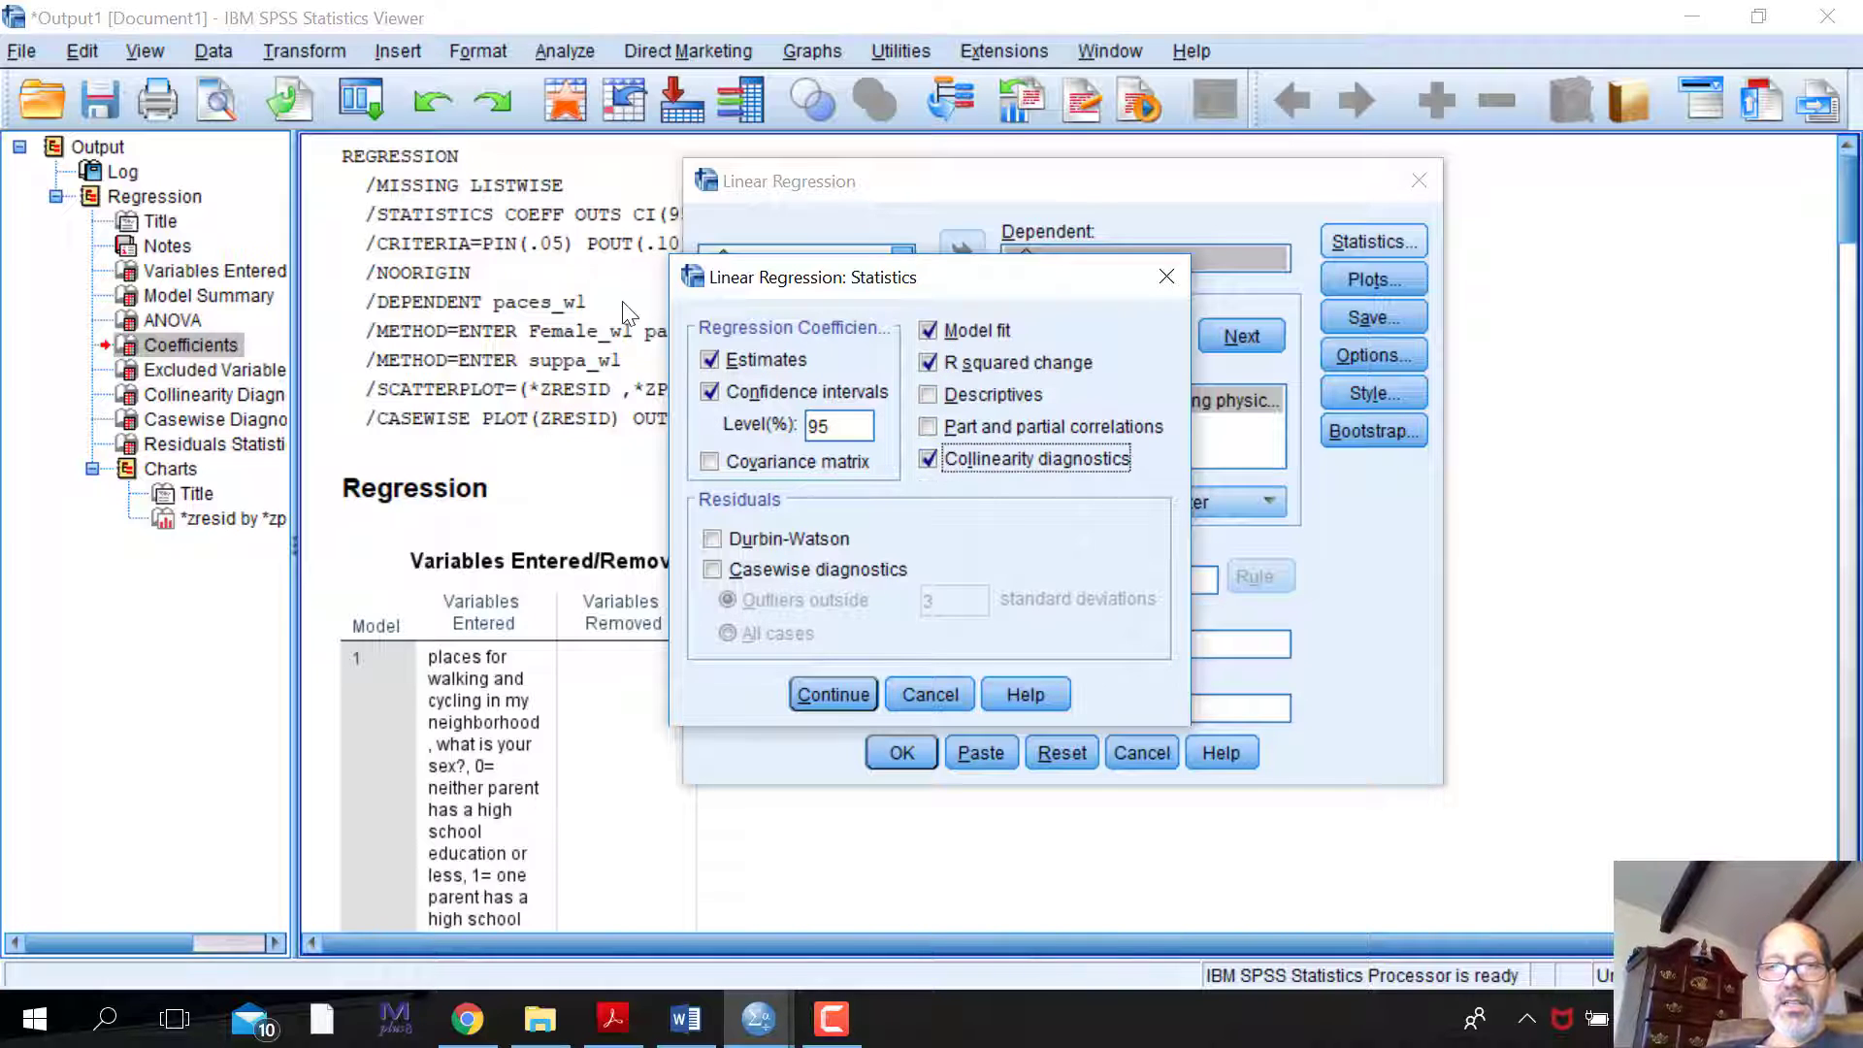
left_click(711, 570)
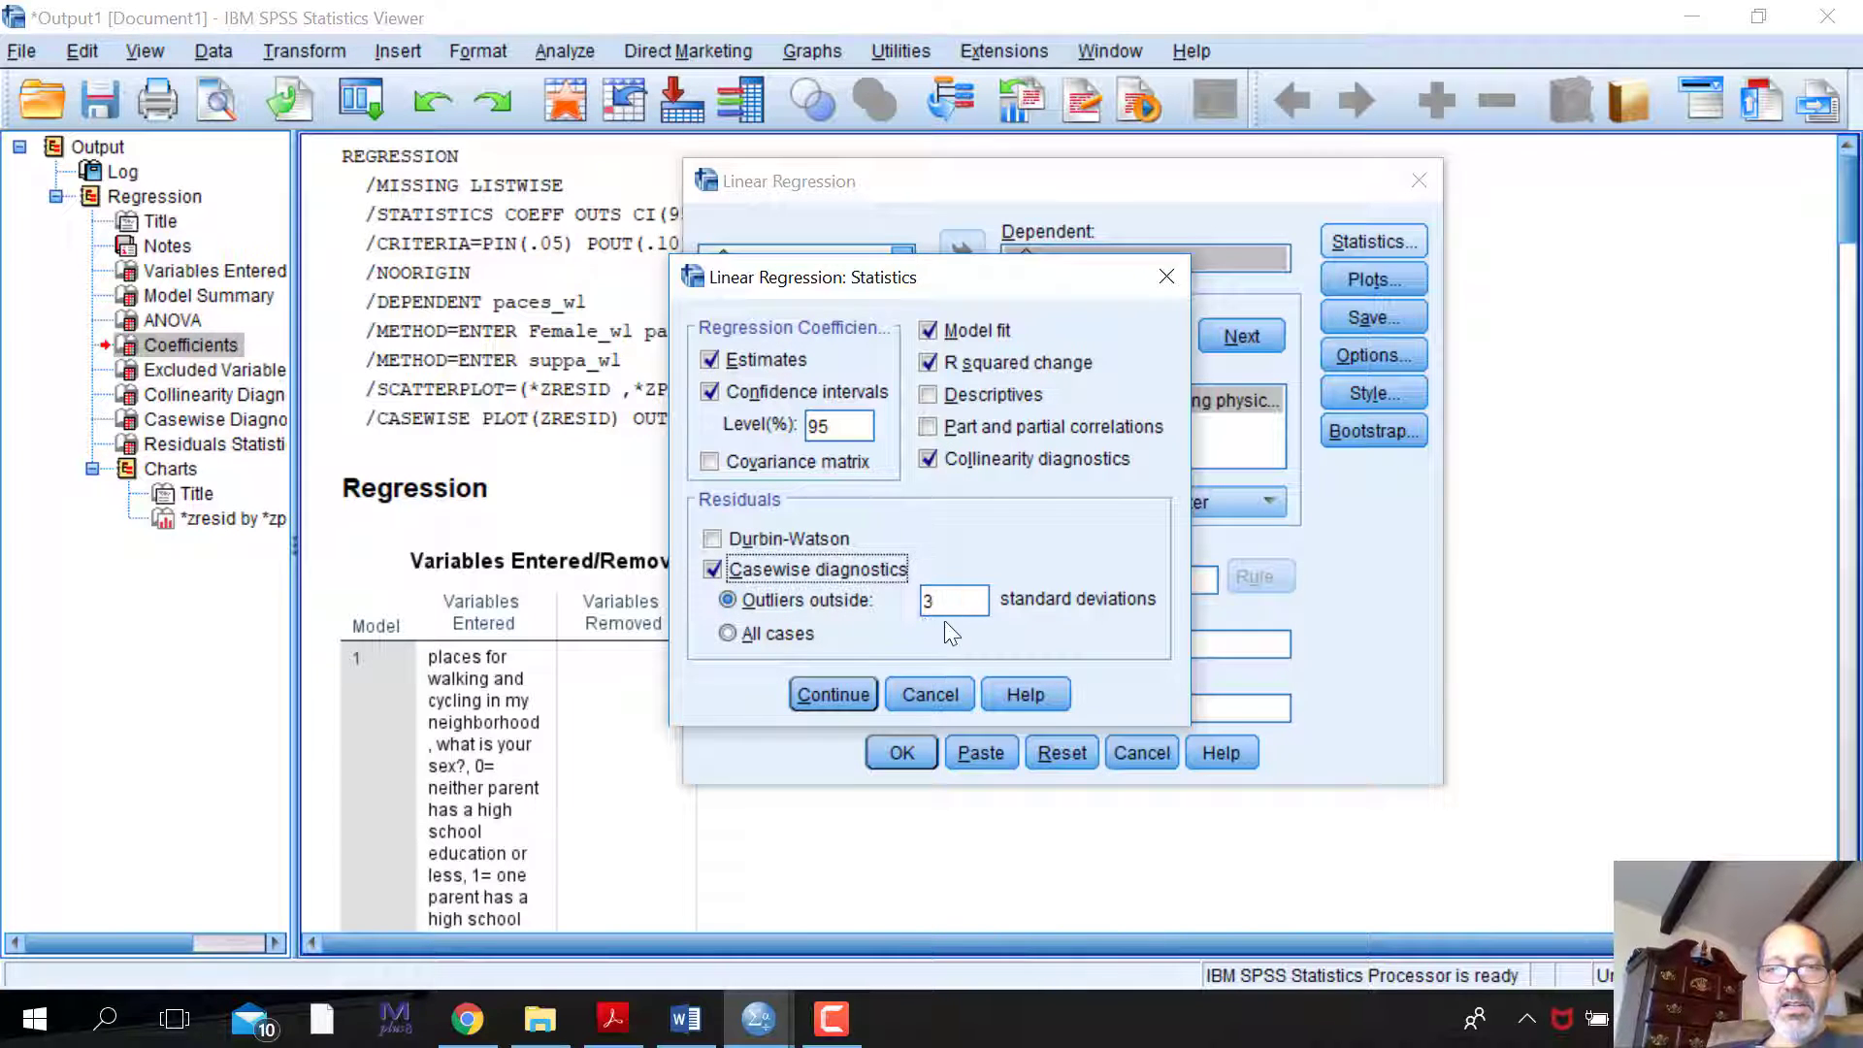
left_click(835, 695)
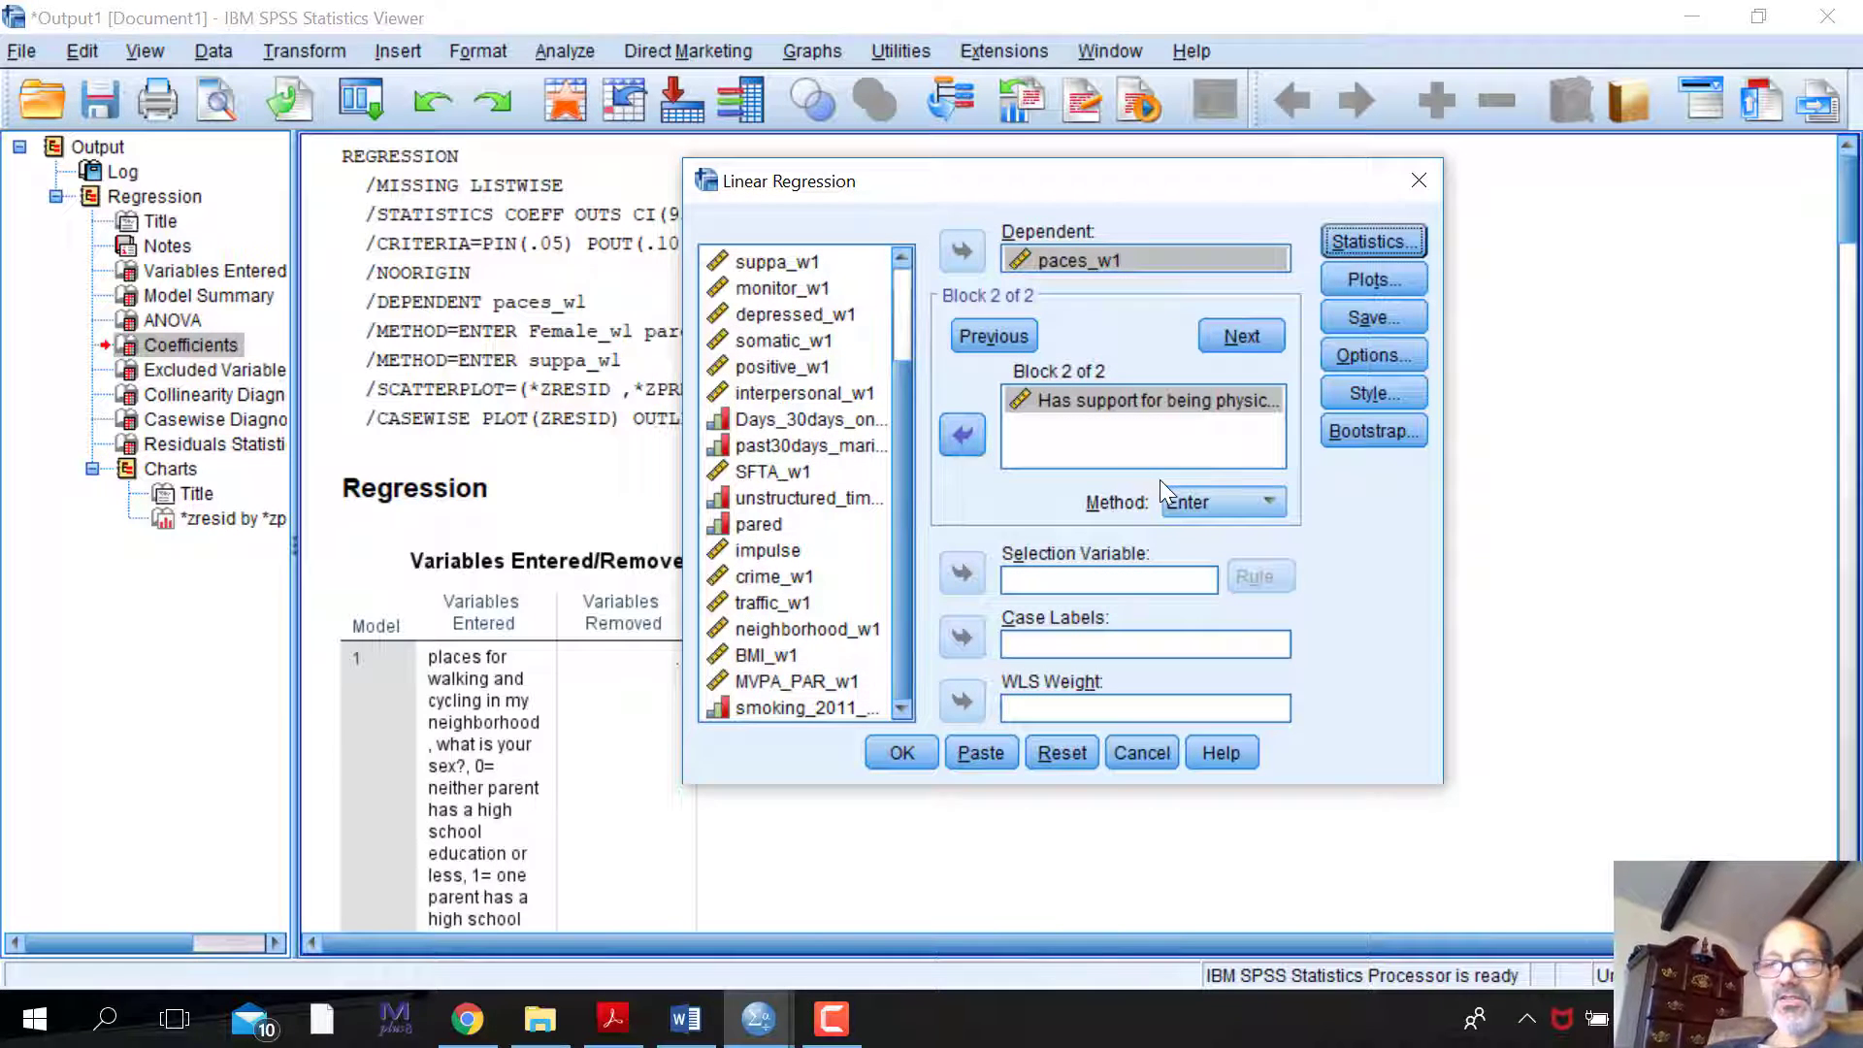
- Set up a residual scatterplot with *ZRESID on the Y axis and *ZPRED on the X axis
left_click(1367, 287)
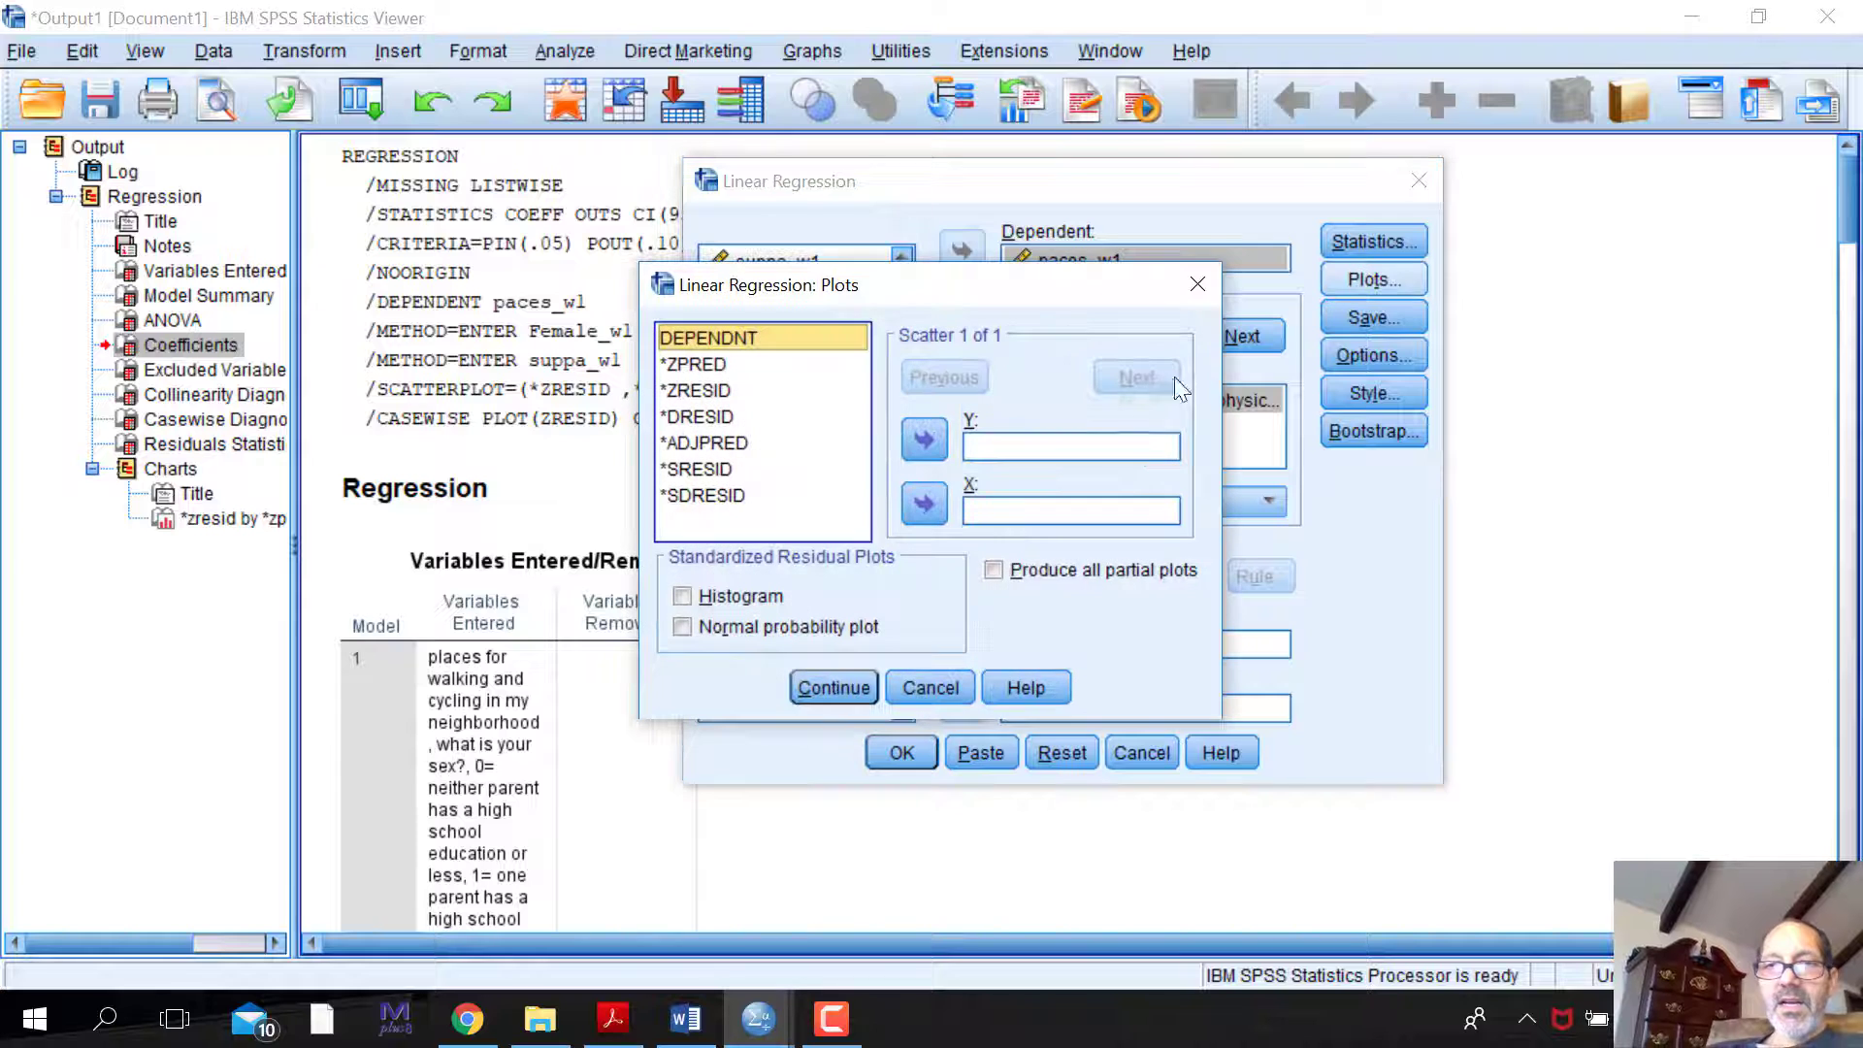
left_click(706, 390)
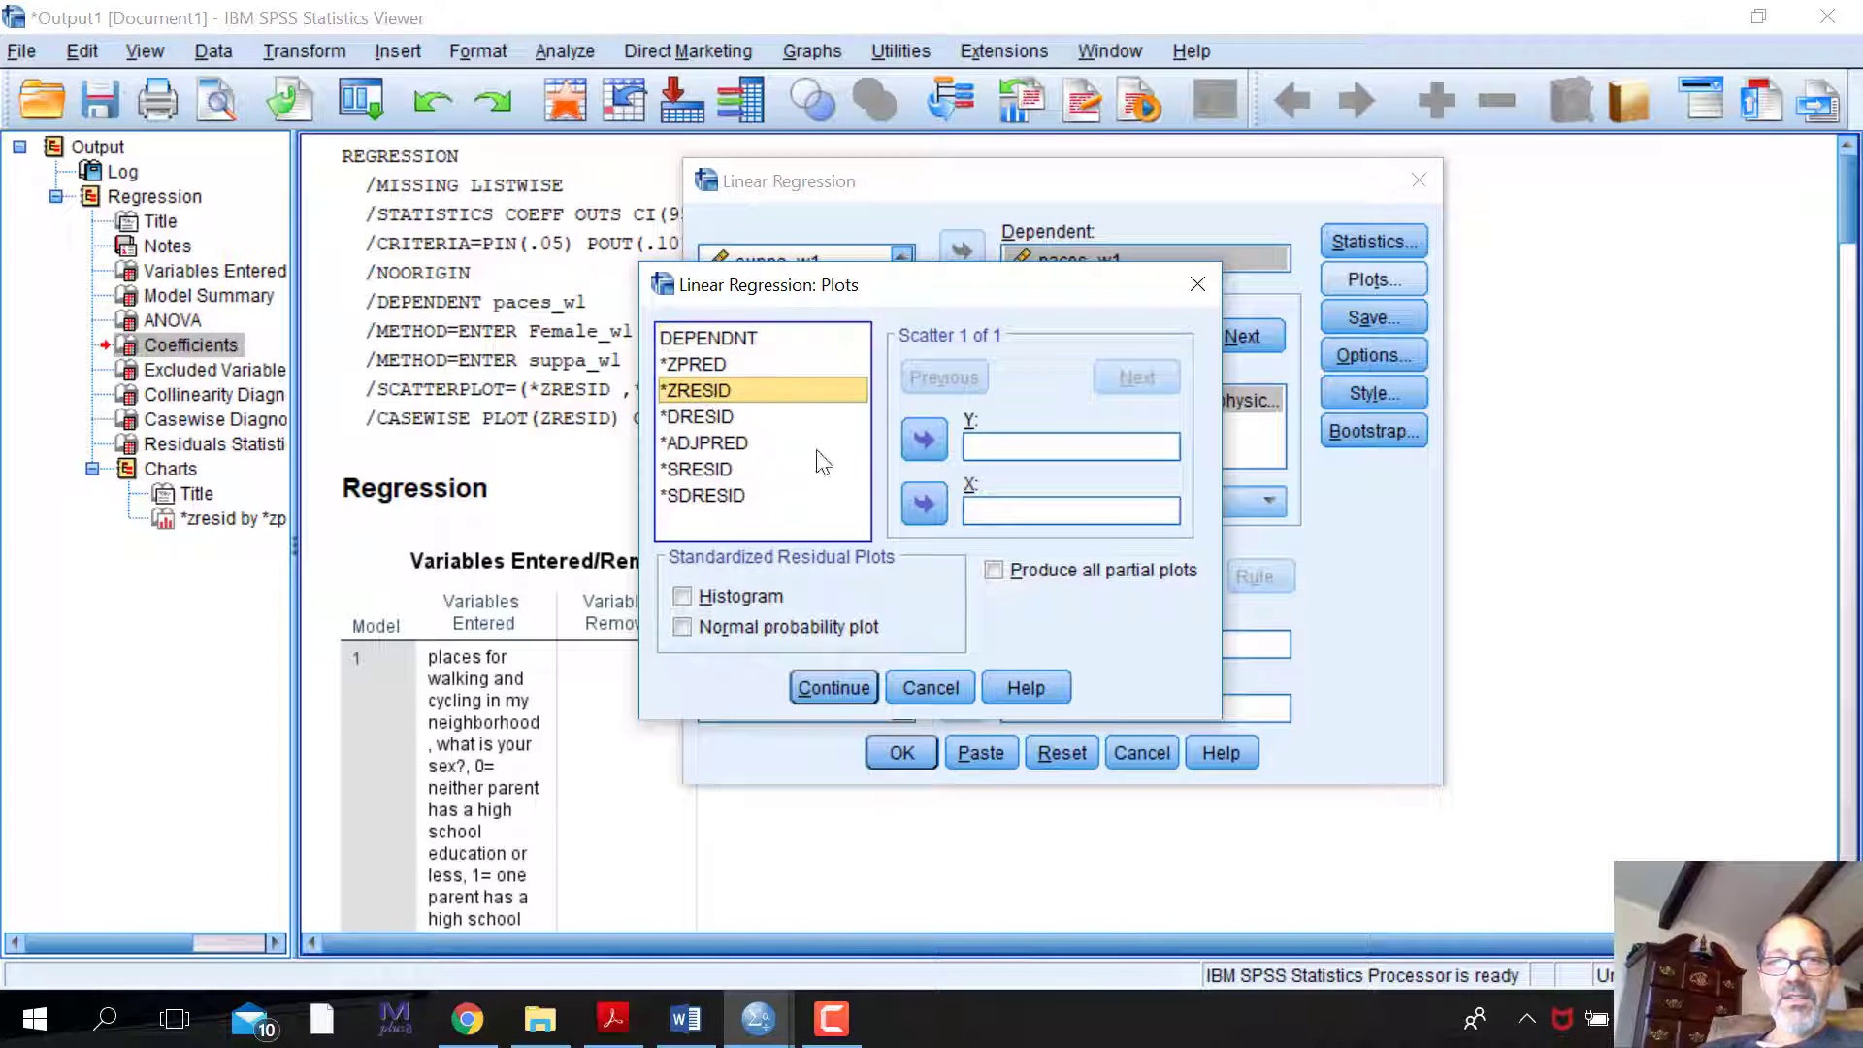
left_click(922, 438)
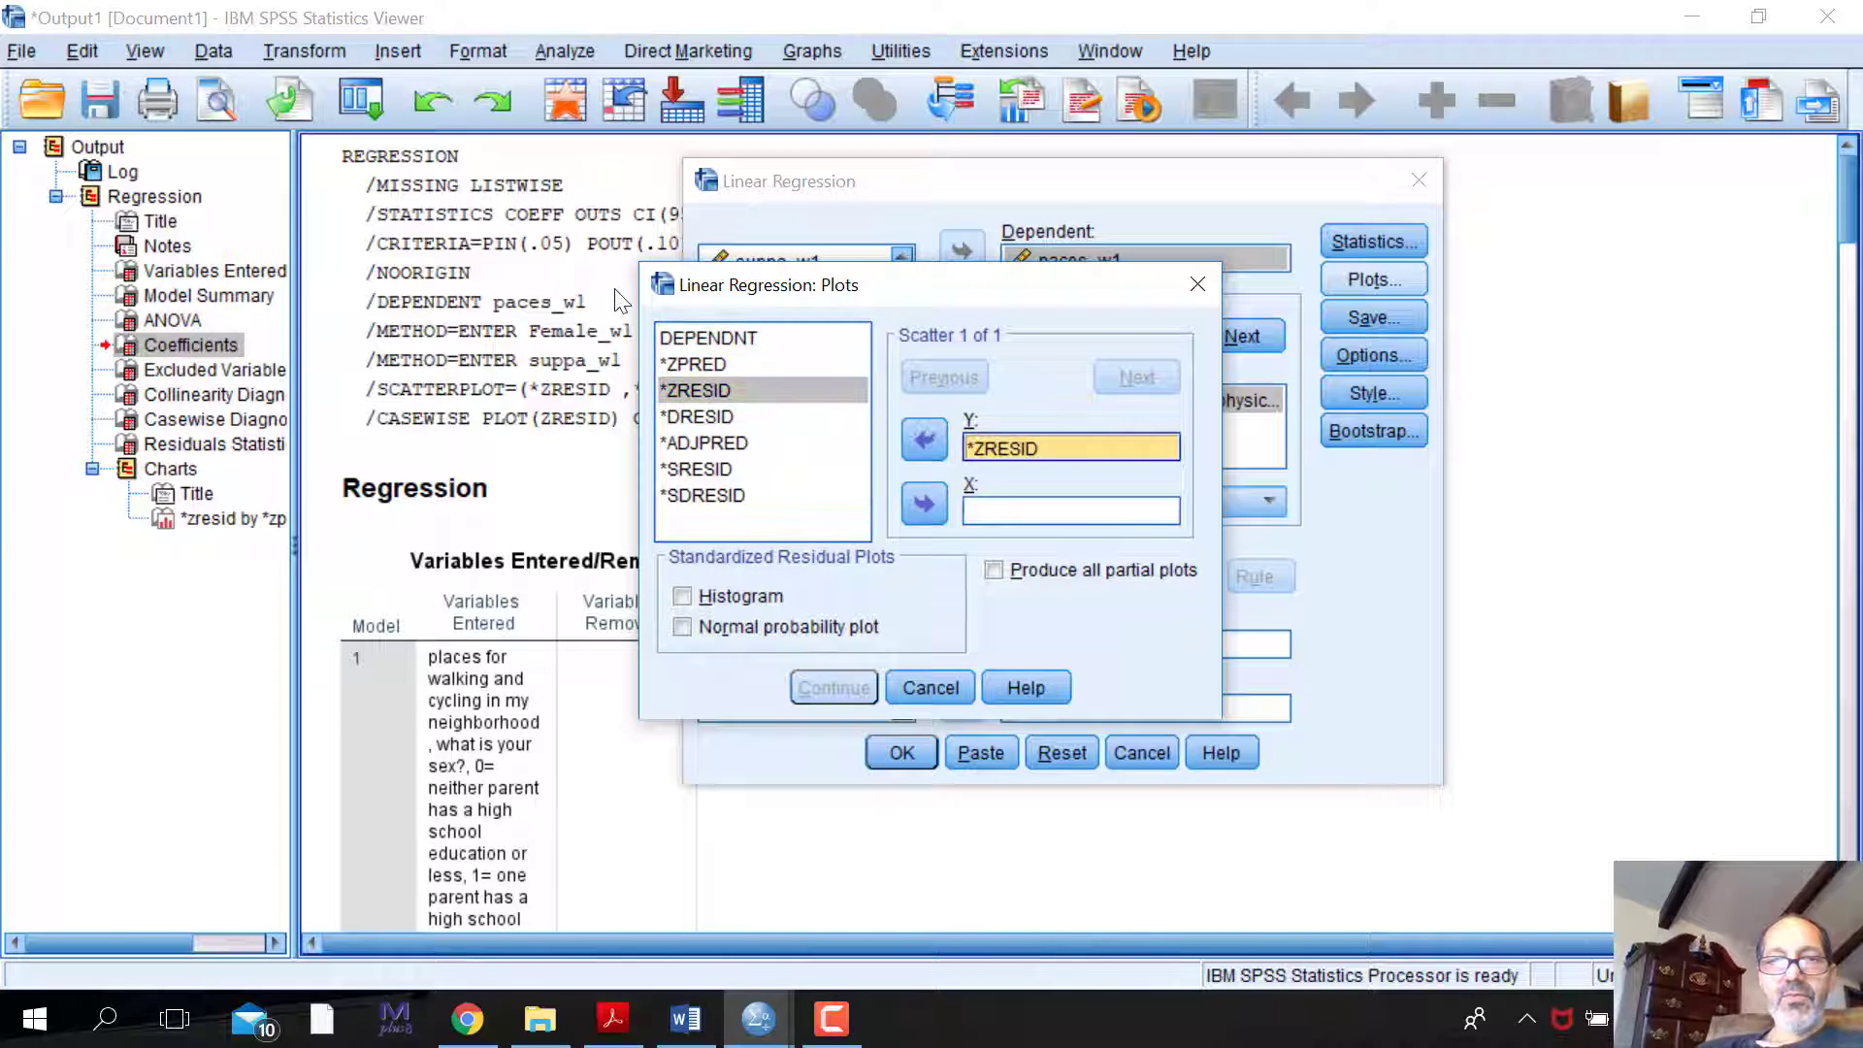
left_click(697, 365)
left_click(919, 507)
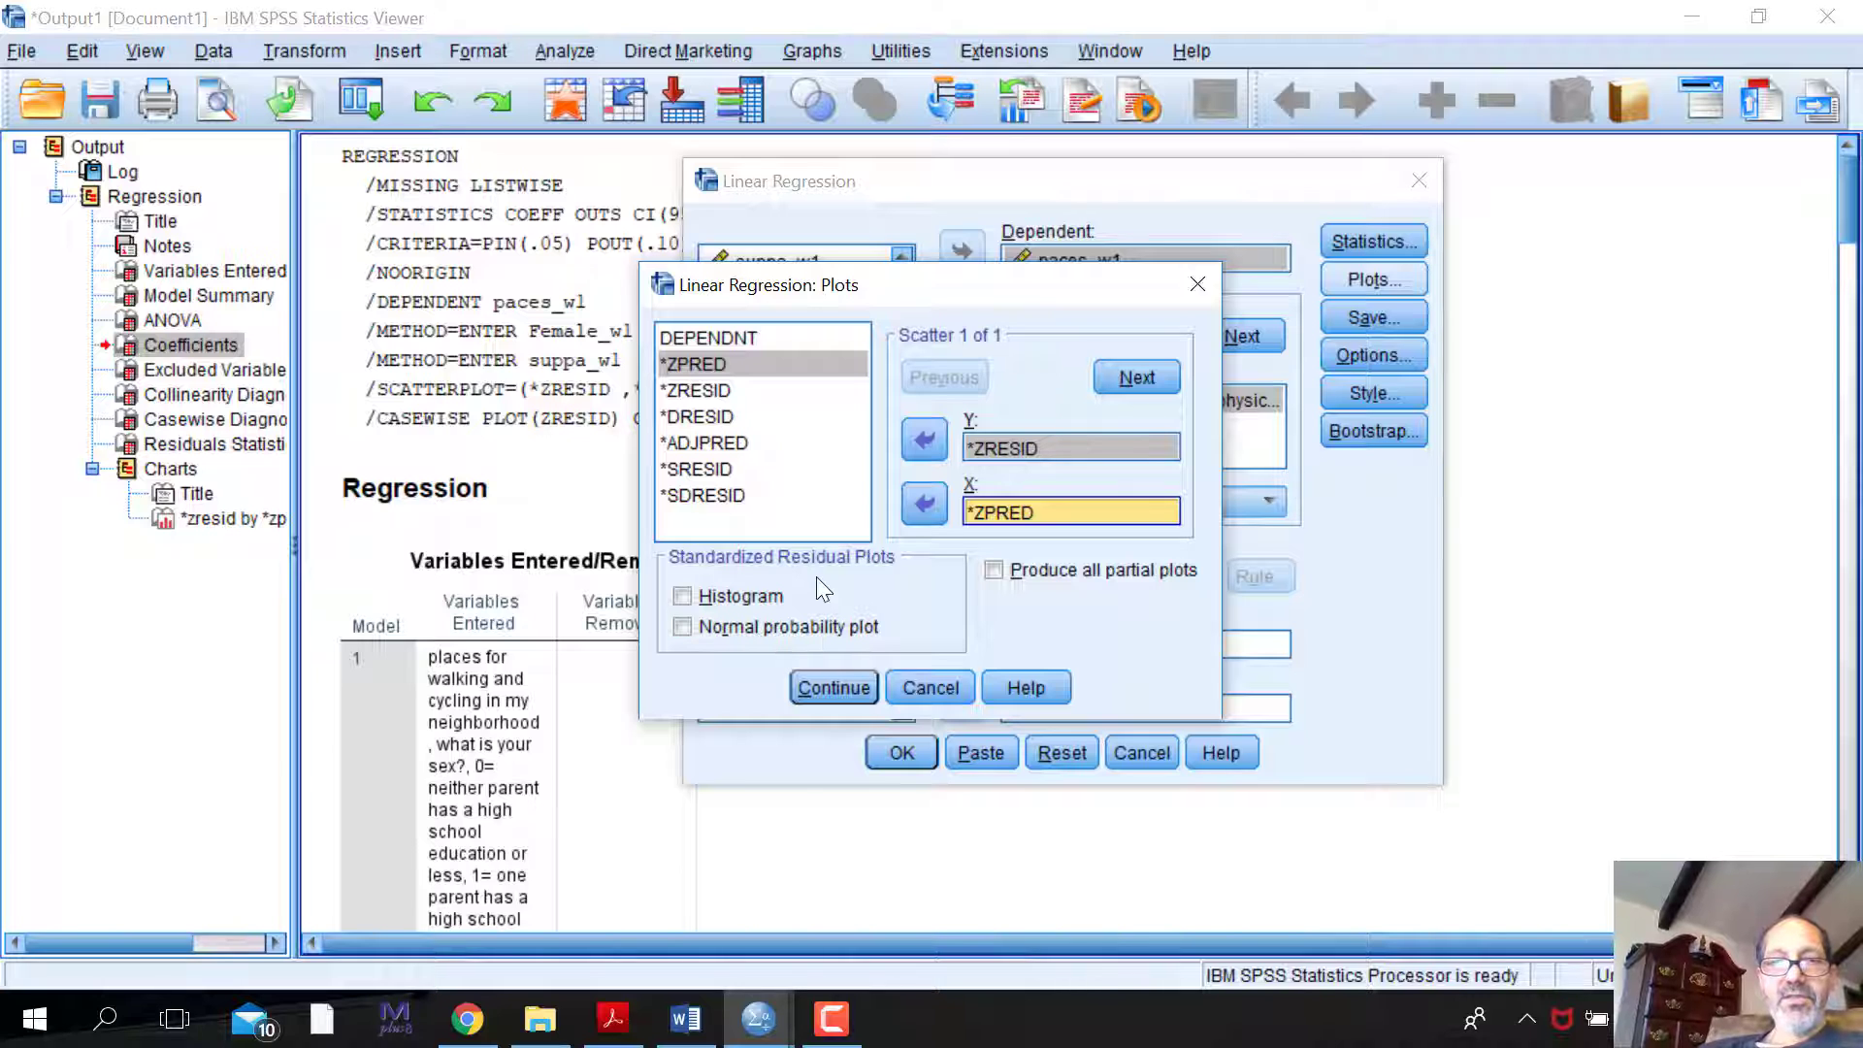
left_click(833, 685)
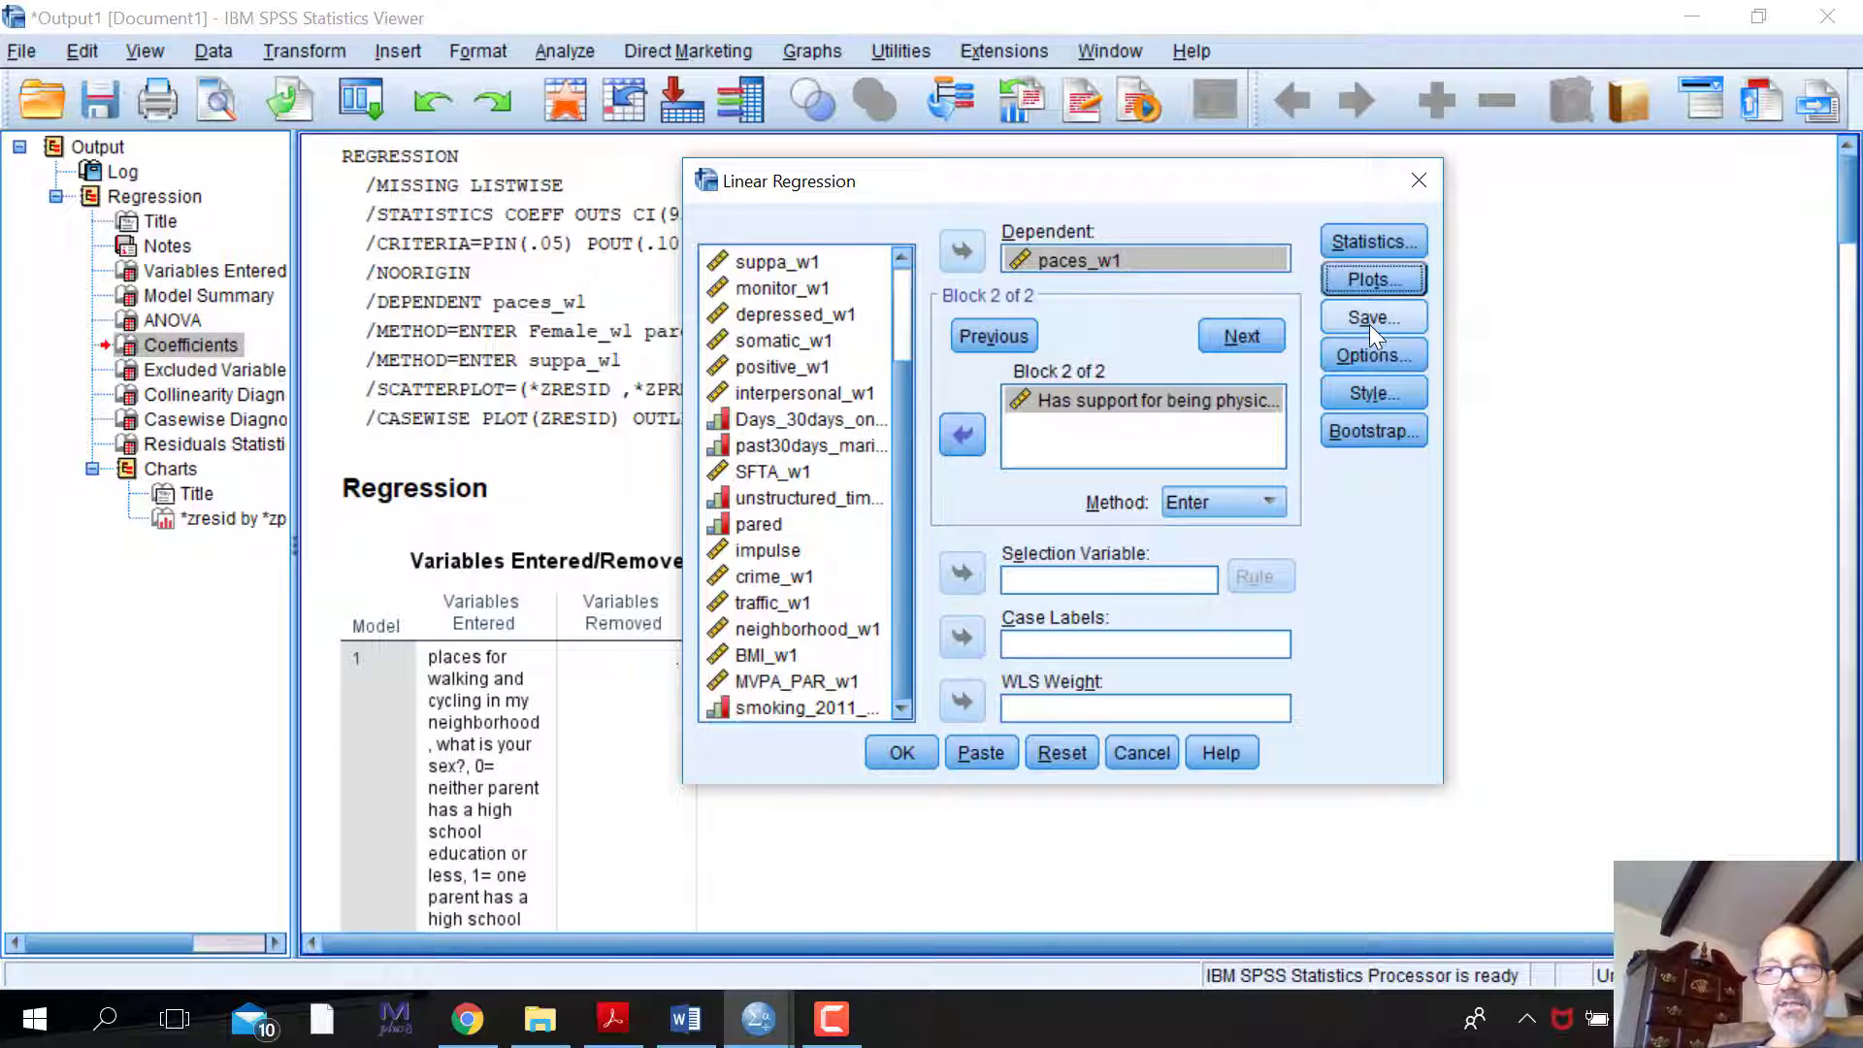
- Run the regression with the constant included and missing cases excluded listwise, and view the resulting residual scatterplot
left_click(1364, 355)
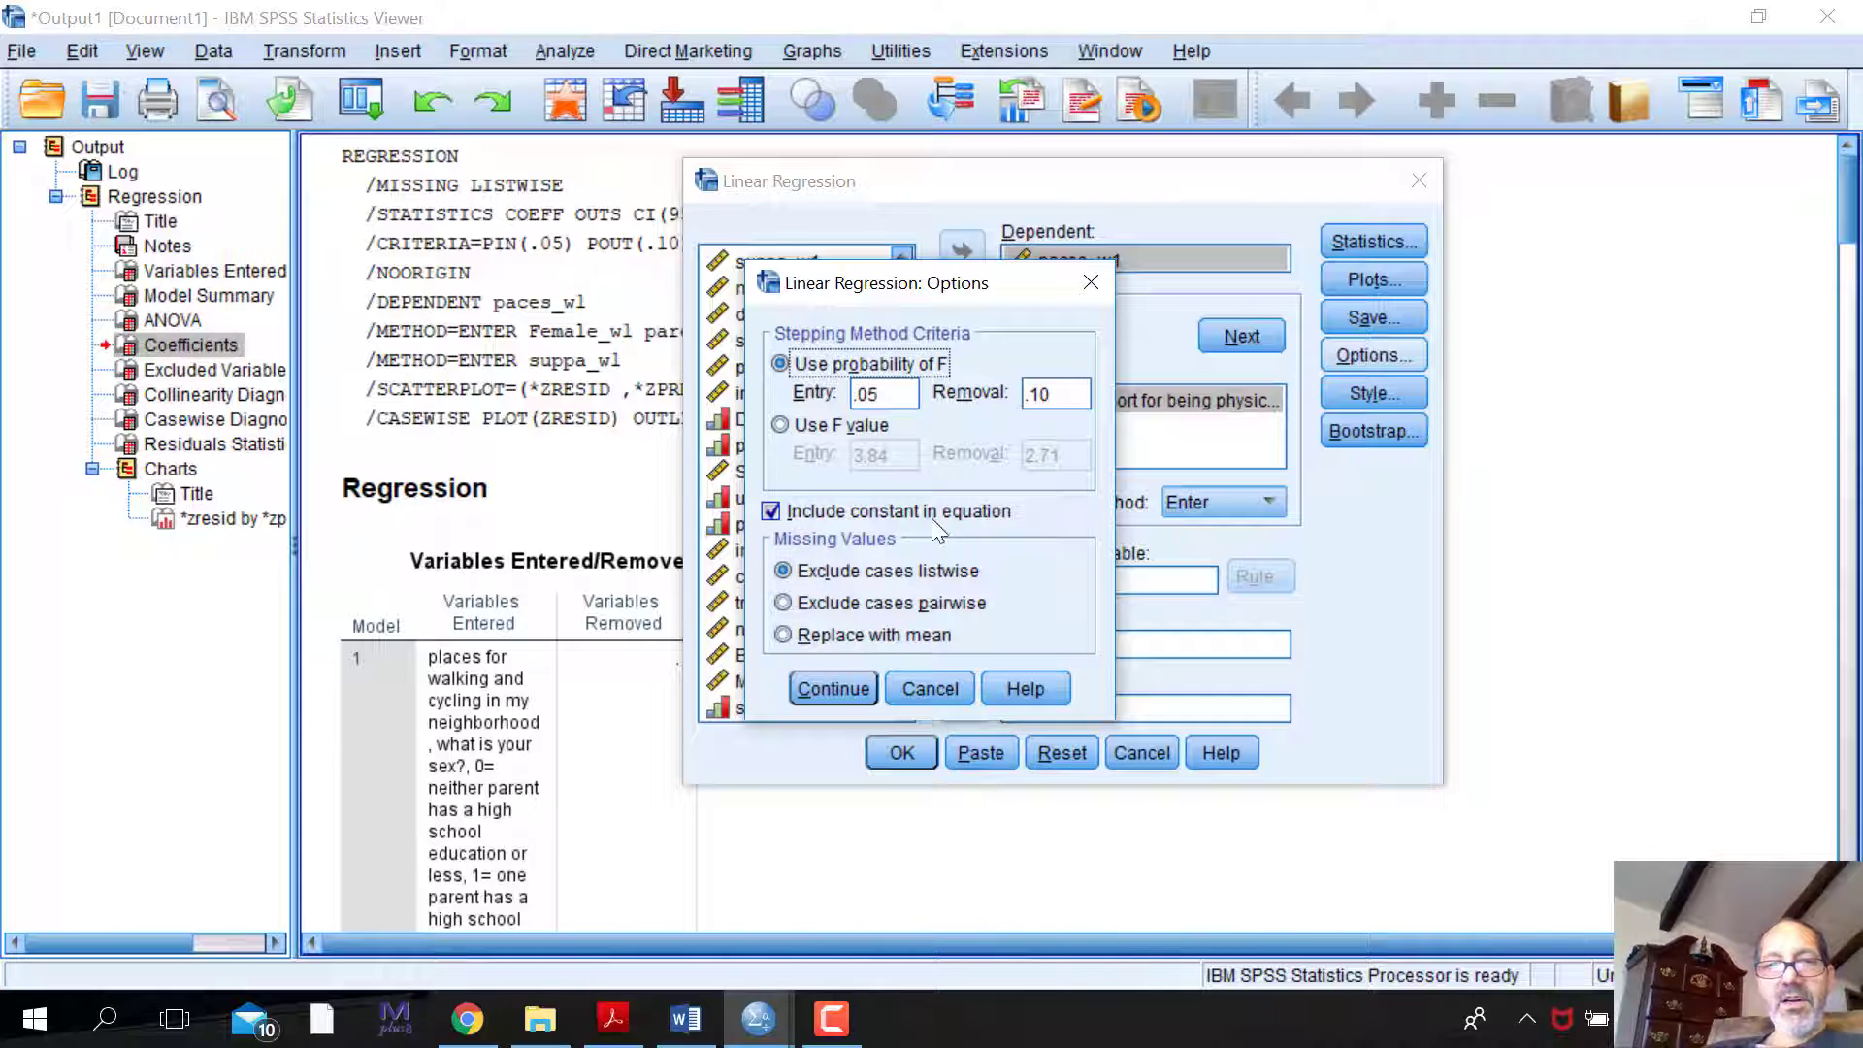
left_click(839, 694)
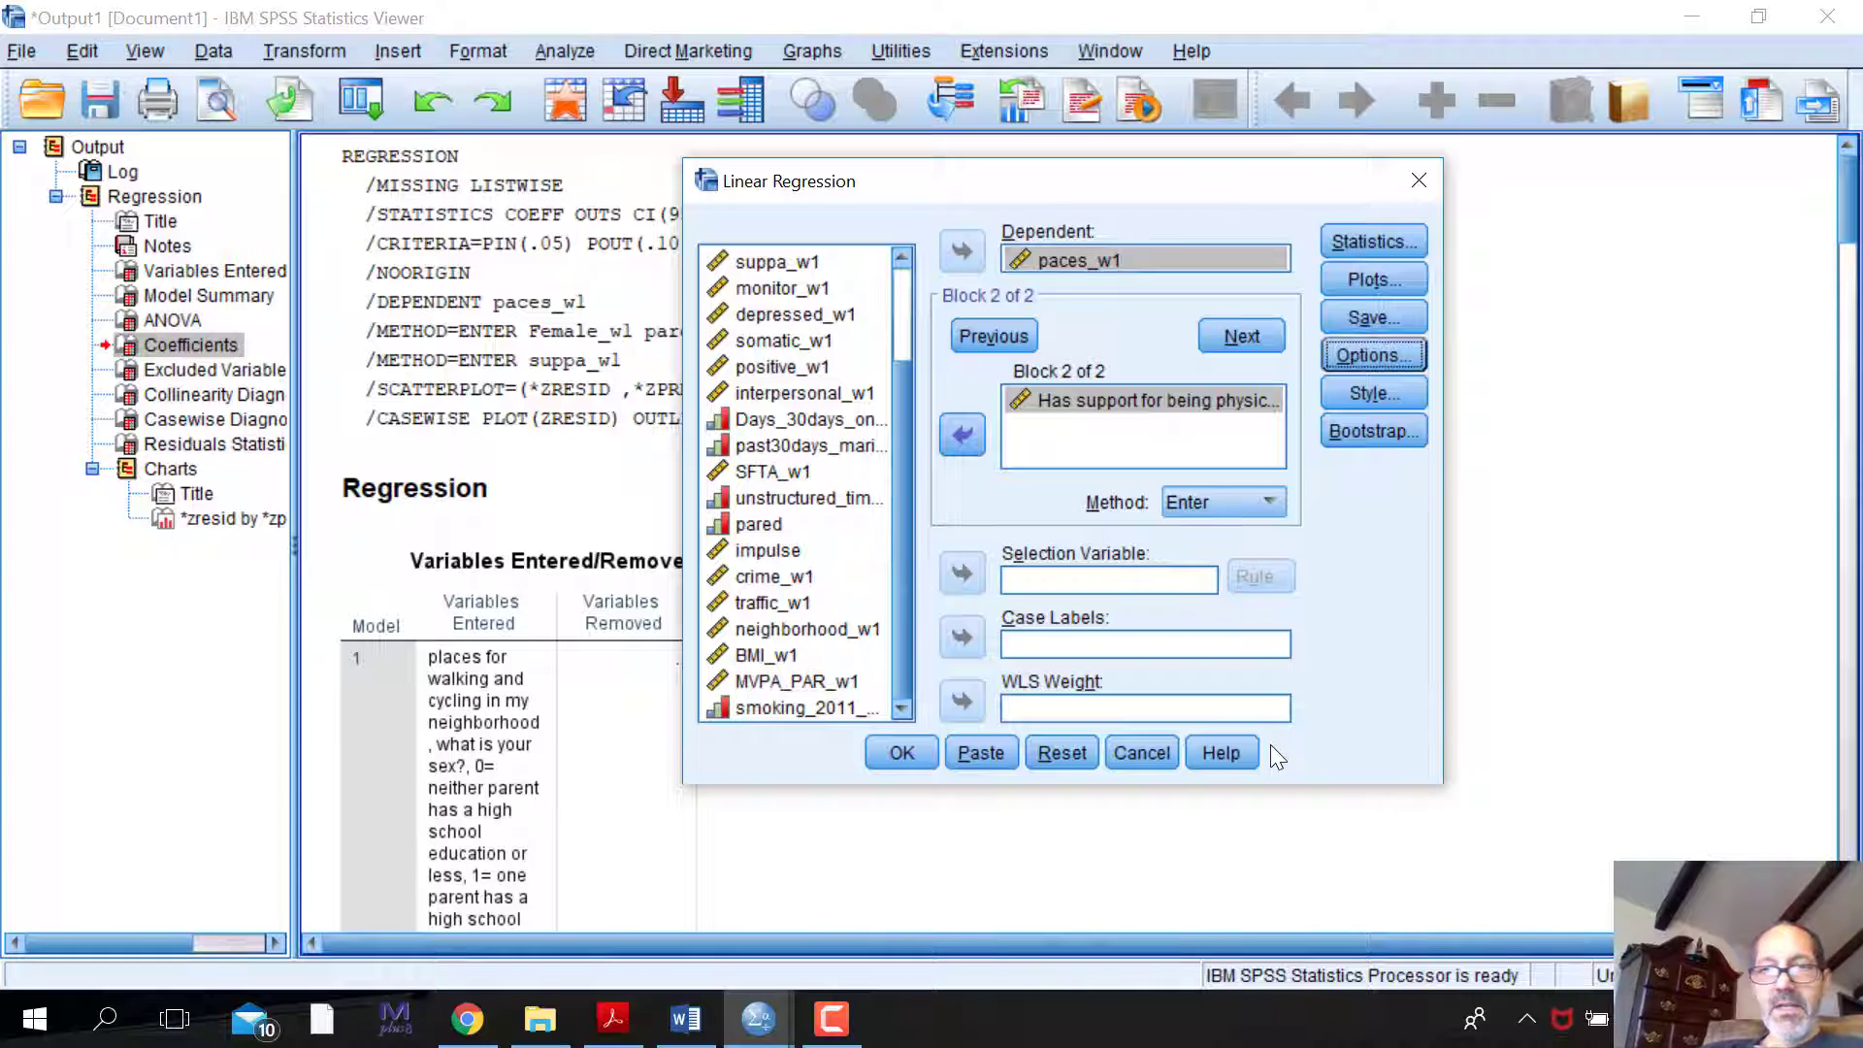
left_click(900, 752)
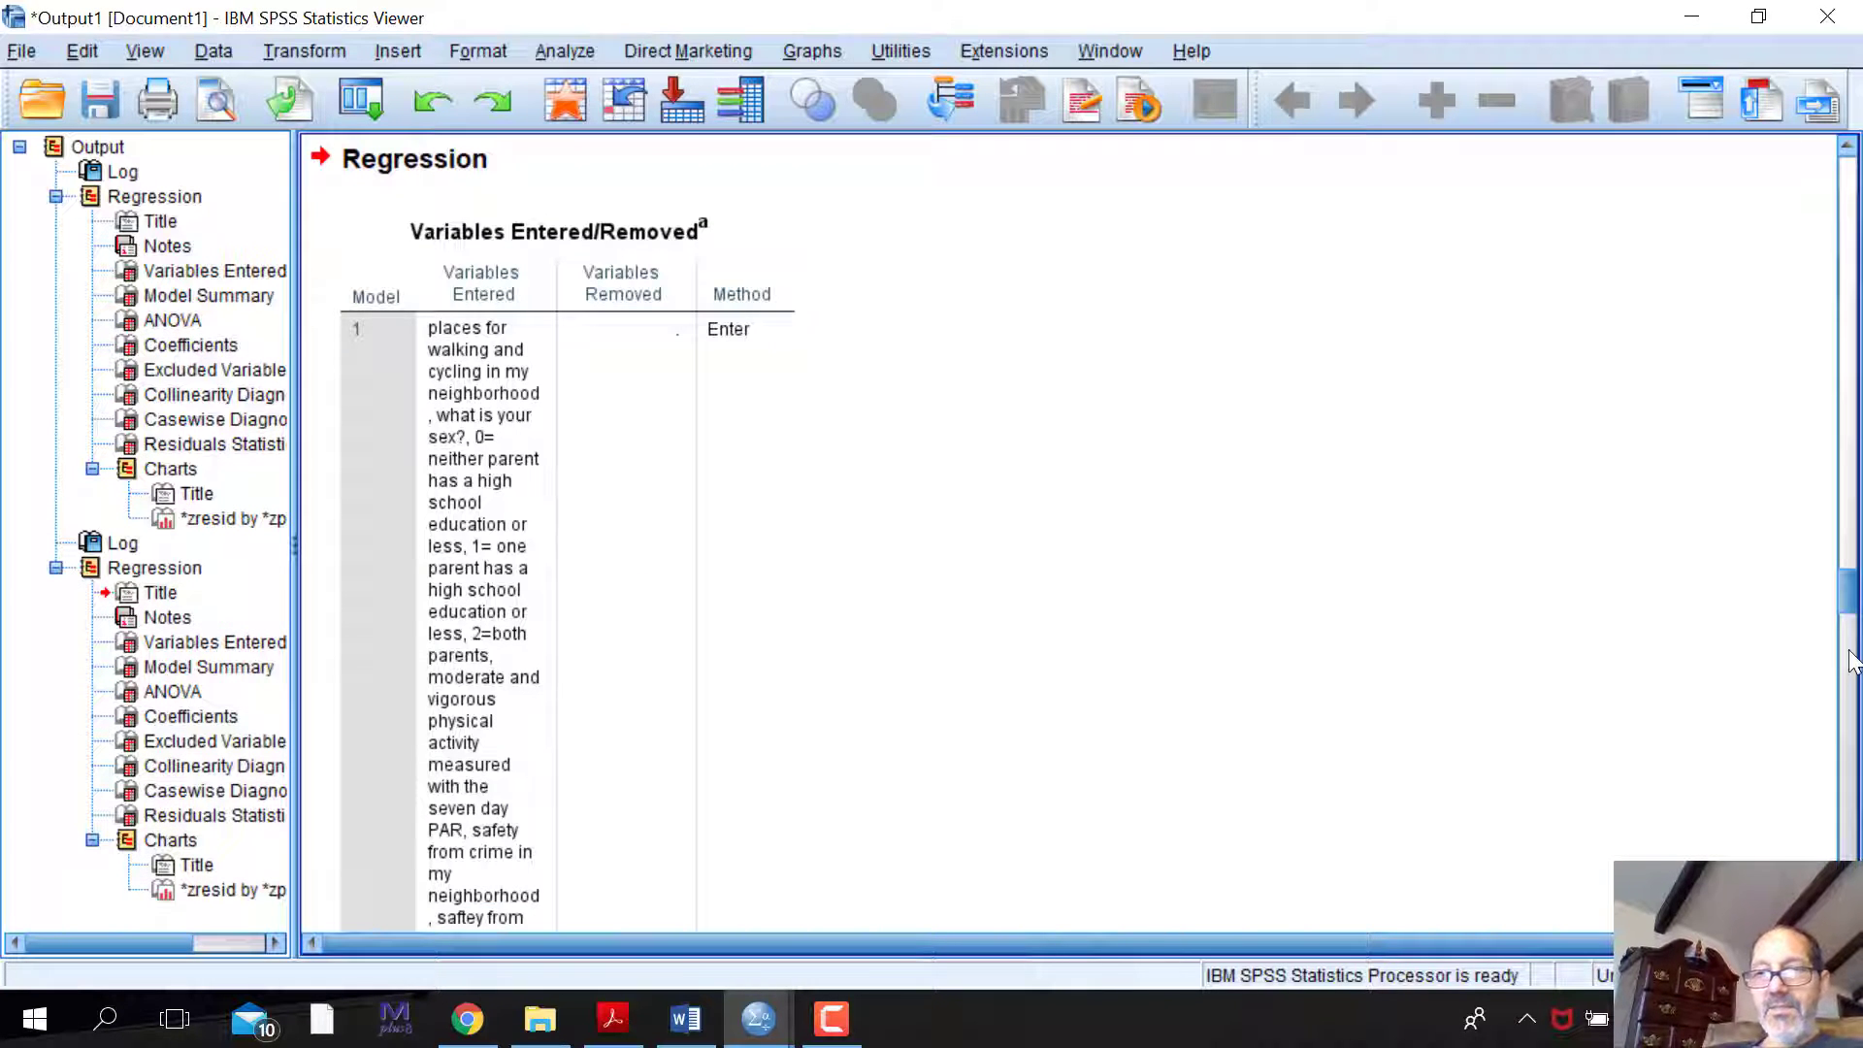
left_click_drag(1850, 600, 1813, 893)
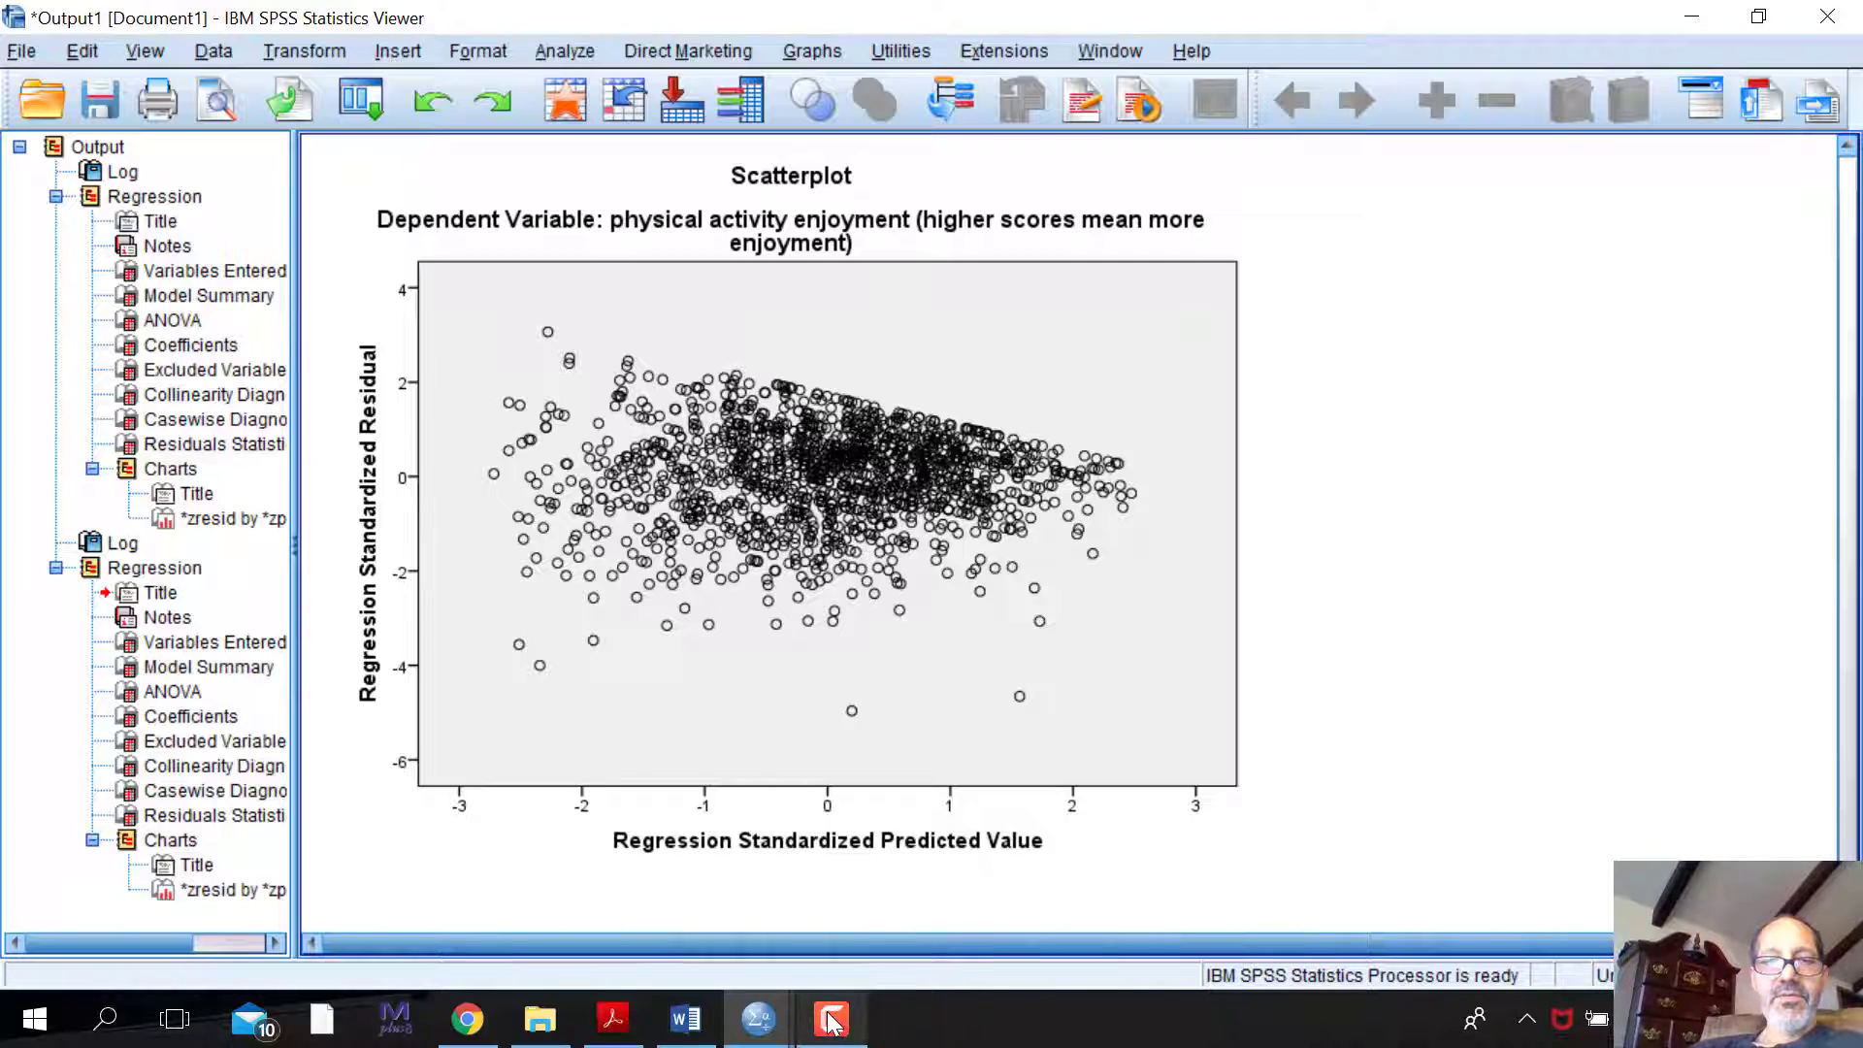
mouse_move(831, 1021)
left_click(846, 912)
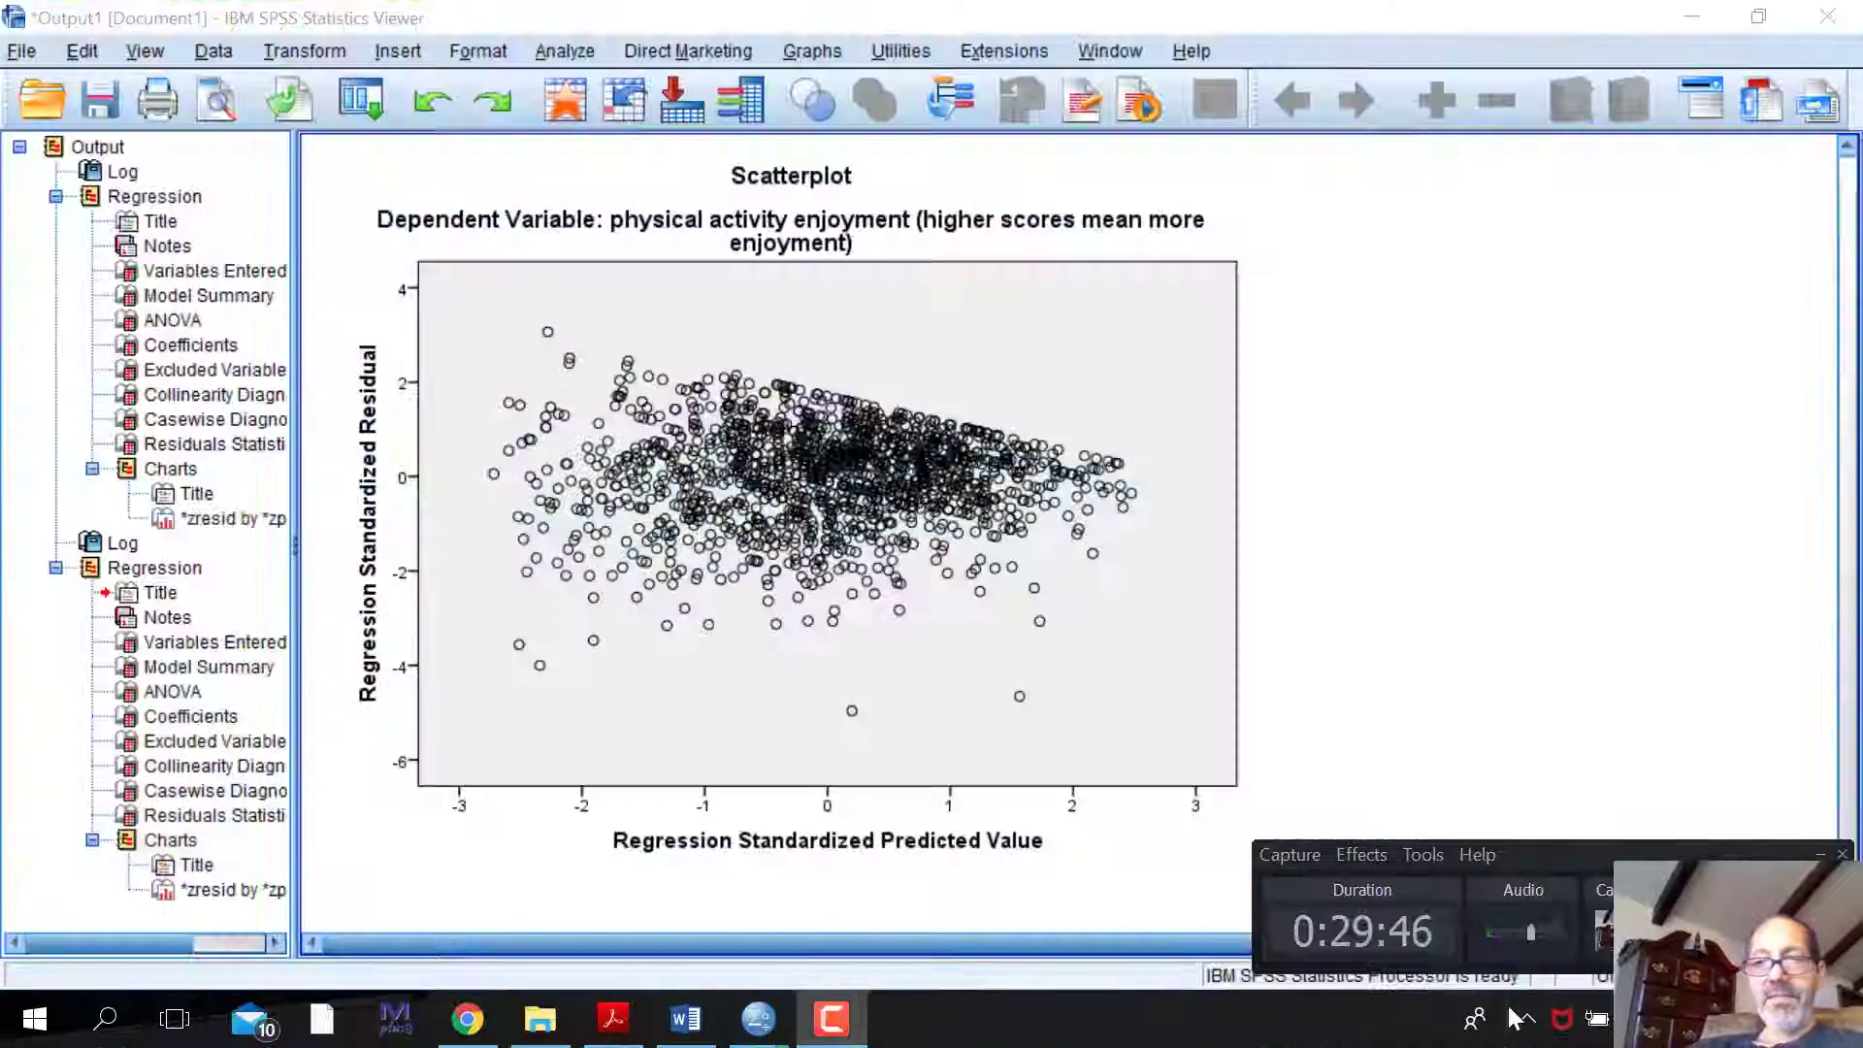